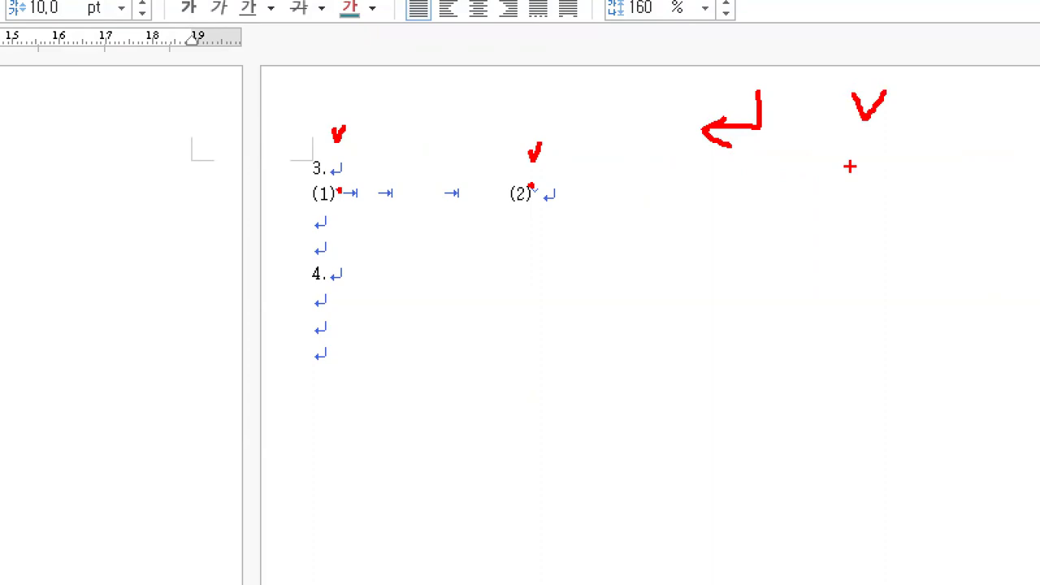
pyautogui.moveTo(249, 85)
pyautogui.mouseDown()
pyautogui.moveTo(284, 86)
pyautogui.moveTo(304, 154)
pyautogui.mouseUp()
pyautogui.moveTo(301, 270); pyautogui.dragTo(303, 277)
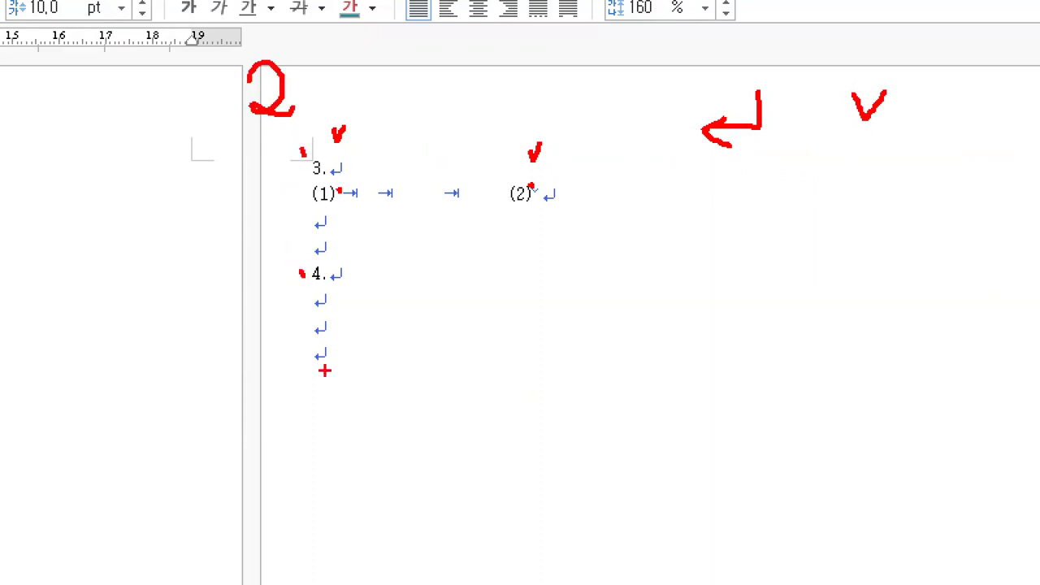
pyautogui.moveTo(304, 149)
pyautogui.mouseDown()
pyautogui.moveTo(255, 279)
pyautogui.moveTo(303, 388)
pyautogui.mouseUp()
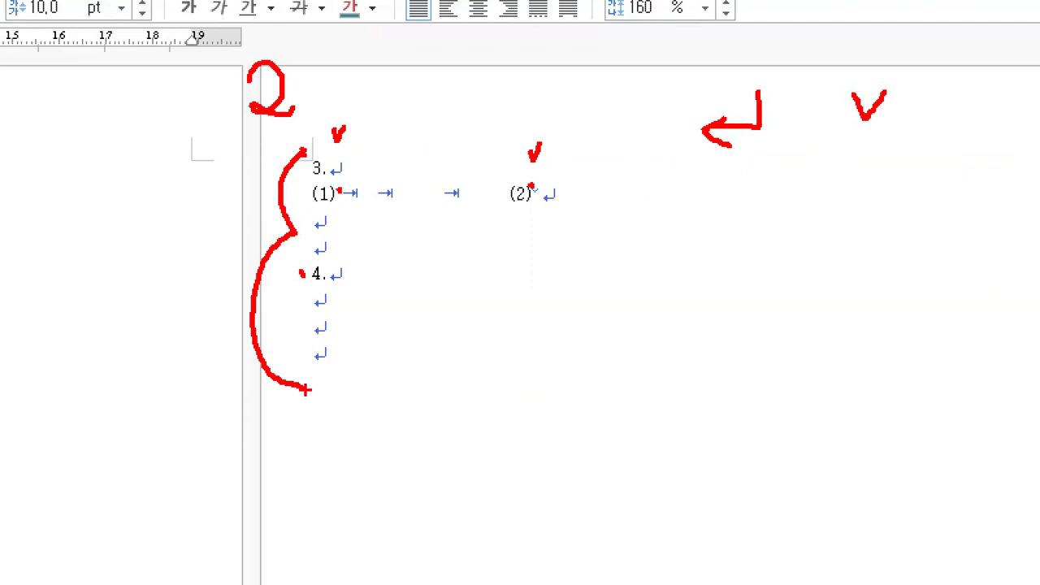
pyautogui.moveTo(311, 343); pyautogui.dragTo(311, 364)
pyautogui.moveTo(356, 386)
pyautogui.mouseDown()
pyautogui.moveTo(351, 456)
pyautogui.moveTo(337, 445)
pyautogui.mouseUp()
pyautogui.click(424, 457)
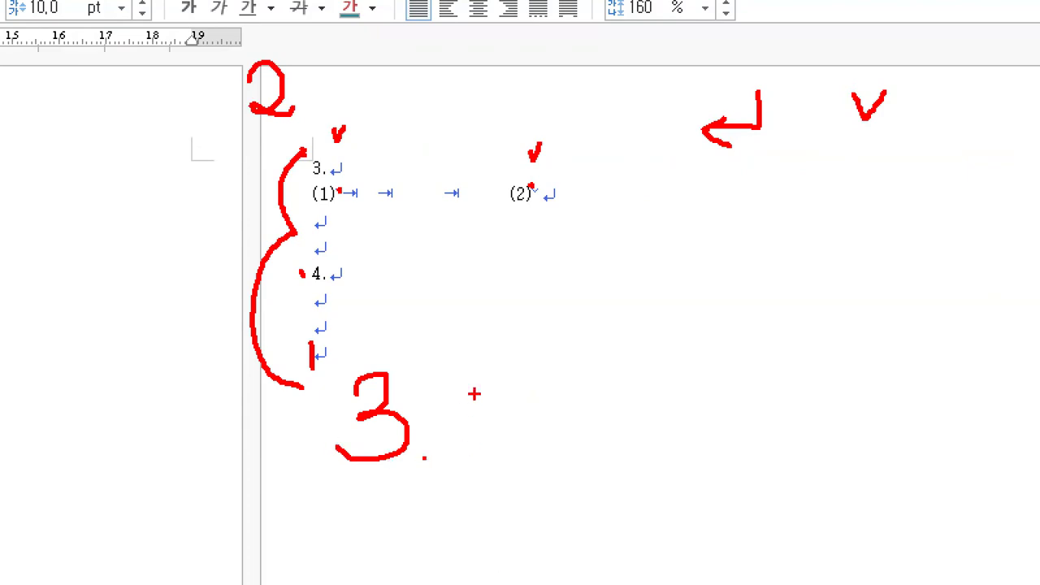
pyautogui.press('Escape')
pyautogui.scroll(-5, 703, 298)
pyautogui.scroll(-3, 367, 276)
pyautogui.hotkey('ctrl', '1')
pyautogui.moveTo(83, 28); pyautogui.dragTo(83, 63)
pyautogui.moveTo(55, 153)
pyautogui.mouseDown()
pyautogui.moveTo(61, 185)
pyautogui.moveTo(44, 215)
pyautogui.mouseUp()
pyautogui.moveTo(122, 227)
pyautogui.mouseDown()
pyautogui.moveTo(133, 240)
pyautogui.moveTo(160, 216)
pyautogui.mouseUp()
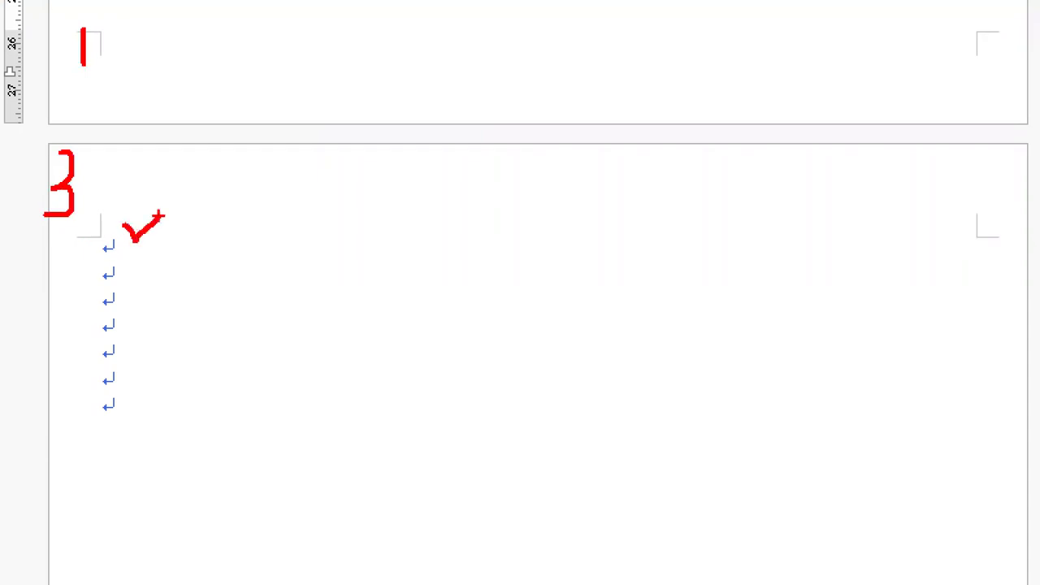
pyautogui.moveTo(98, 251); pyautogui.dragTo(376, 251)
pyautogui.moveTo(55, 282); pyautogui.dragTo(426, 286)
pyautogui.moveTo(85, 319); pyautogui.dragTo(339, 320)
pyautogui.moveTo(39, 360); pyautogui.dragTo(353, 360)
pyautogui.moveTo(104, 390); pyautogui.dragTo(293, 387)
pyautogui.moveTo(44, 417); pyautogui.dragTo(274, 417)
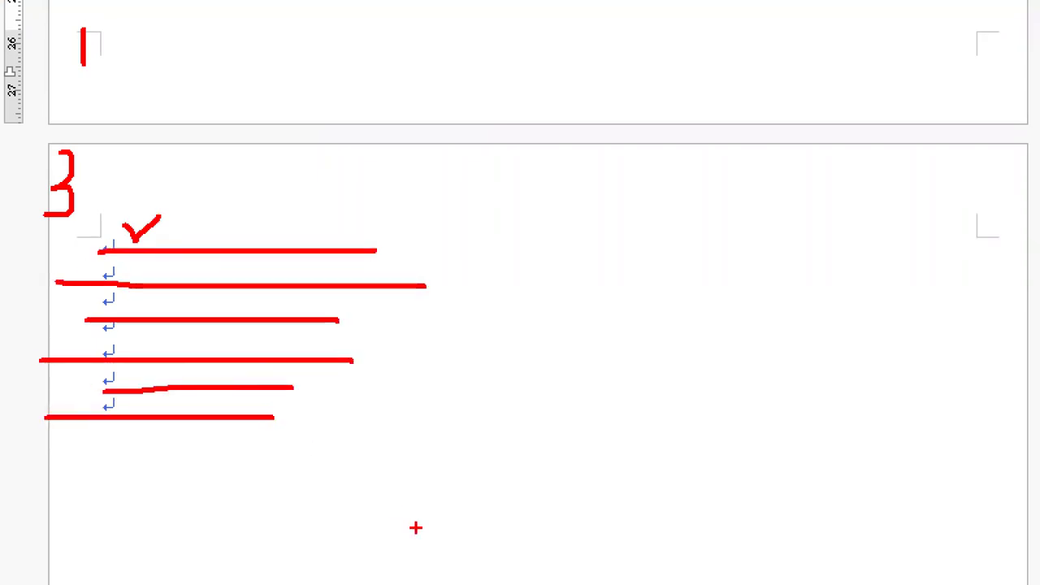
pyautogui.press('Escape')
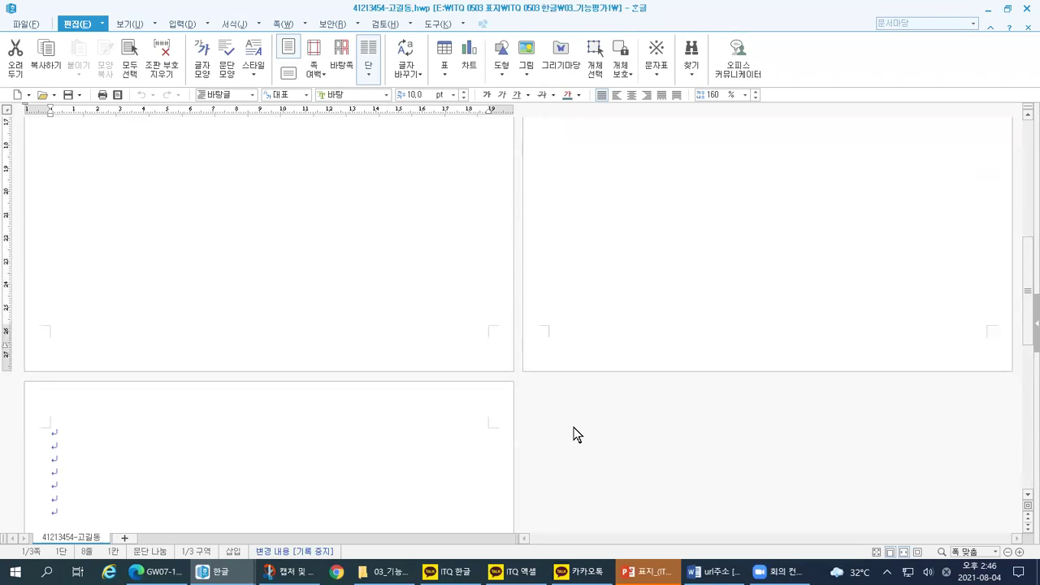
pyautogui.scroll(8, 572, 435)
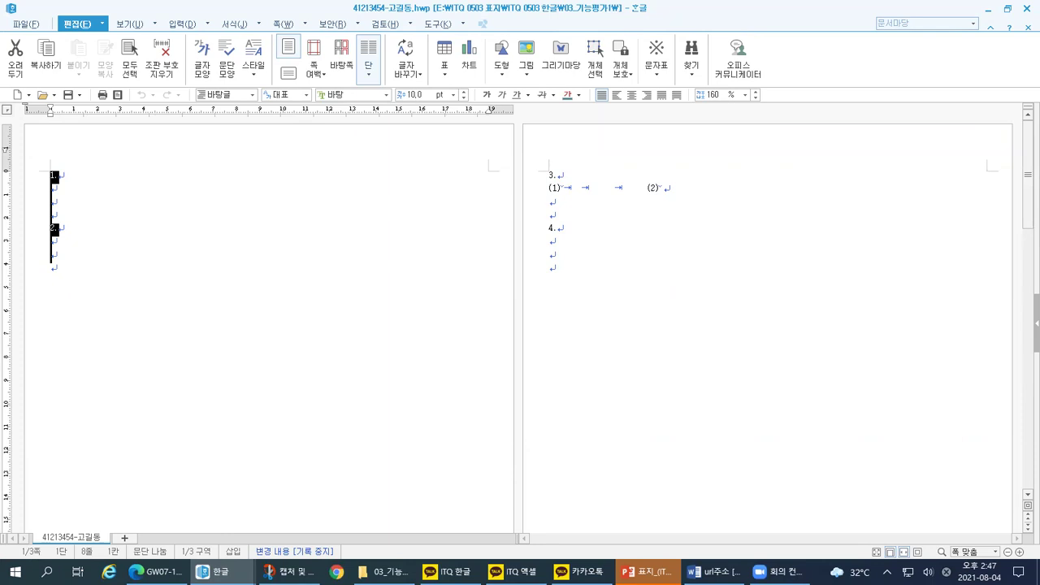
pyautogui.moveTo(955, 557)
pyautogui.mouseDown()
pyautogui.moveTo(987, 558)
pyautogui.moveTo(932, 523)
pyautogui.moveTo(958, 498)
pyautogui.moveTo(964, 528)
pyautogui.mouseUp()
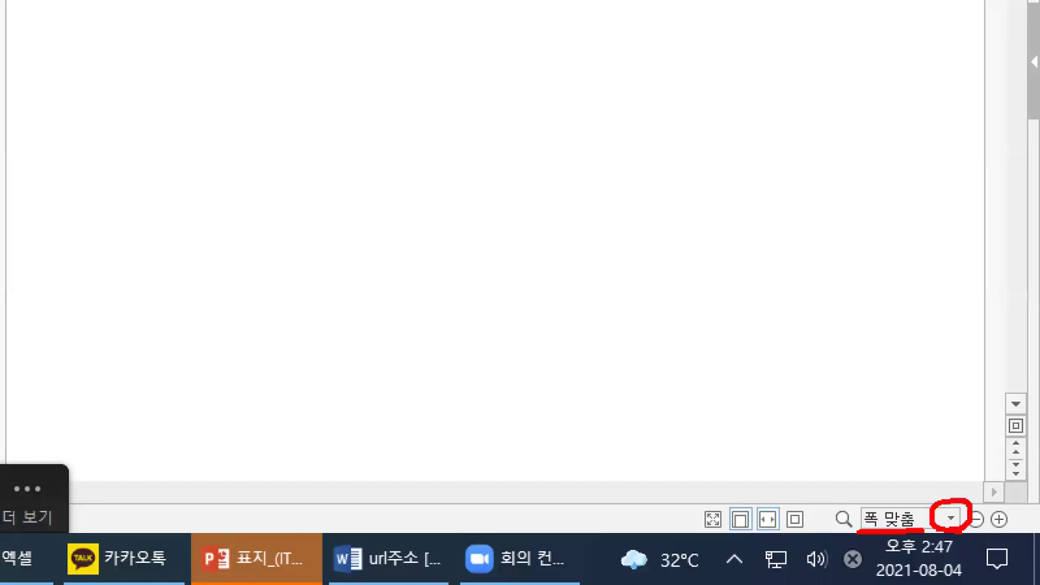
pyautogui.click(950, 519)
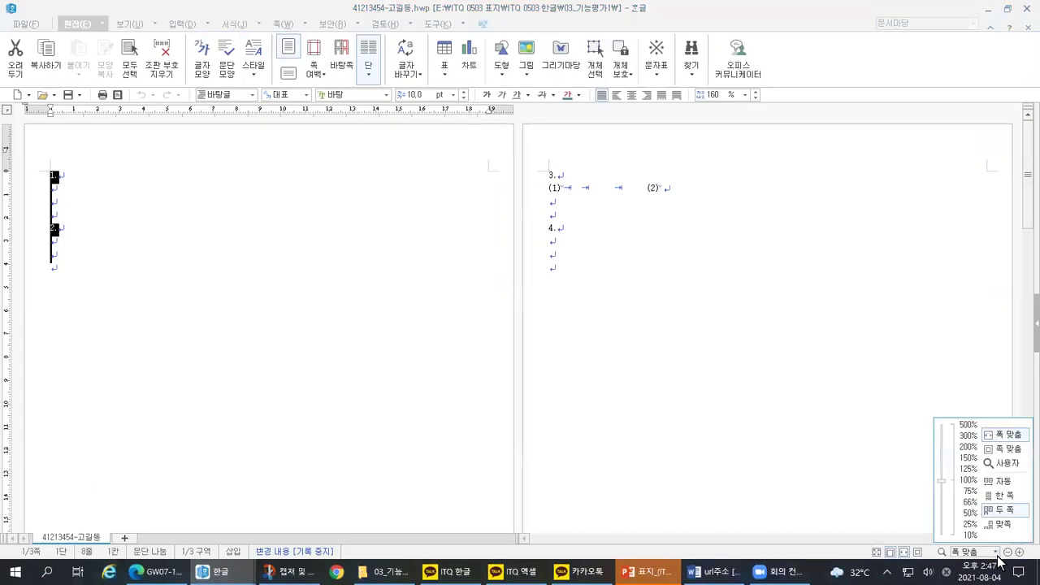
pyautogui.moveTo(970, 504); pyautogui.dragTo(1017, 505)
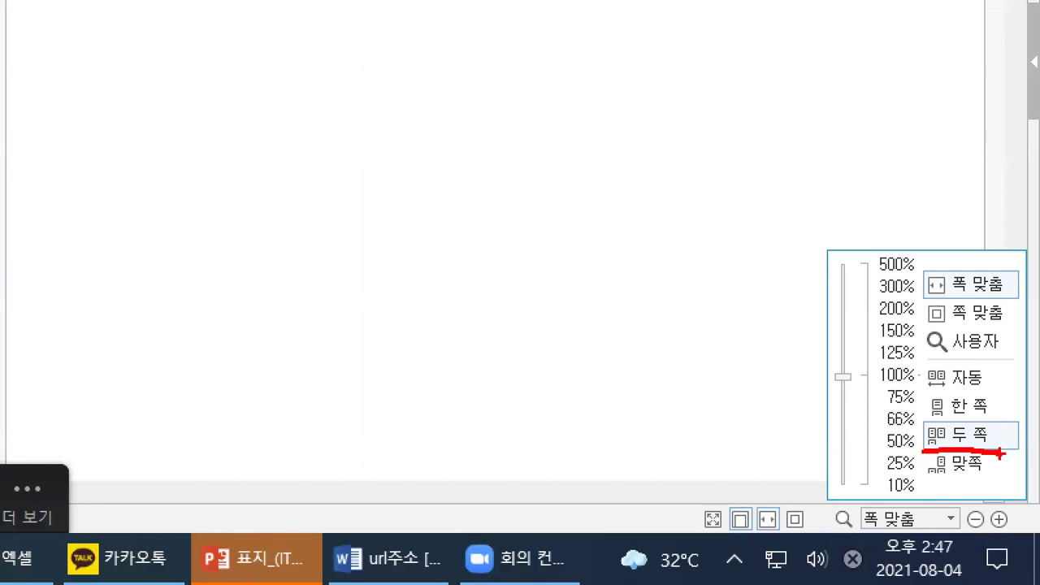
pyautogui.moveTo(537, 135)
pyautogui.mouseDown()
pyautogui.moveTo(537, 253)
pyautogui.moveTo(644, 130)
pyautogui.moveTo(500, 127)
pyautogui.mouseUp()
pyautogui.moveTo(411, 122)
pyautogui.mouseDown()
pyautogui.moveTo(476, 271)
pyautogui.moveTo(513, 141)
pyautogui.moveTo(433, 134)
pyautogui.mouseUp()
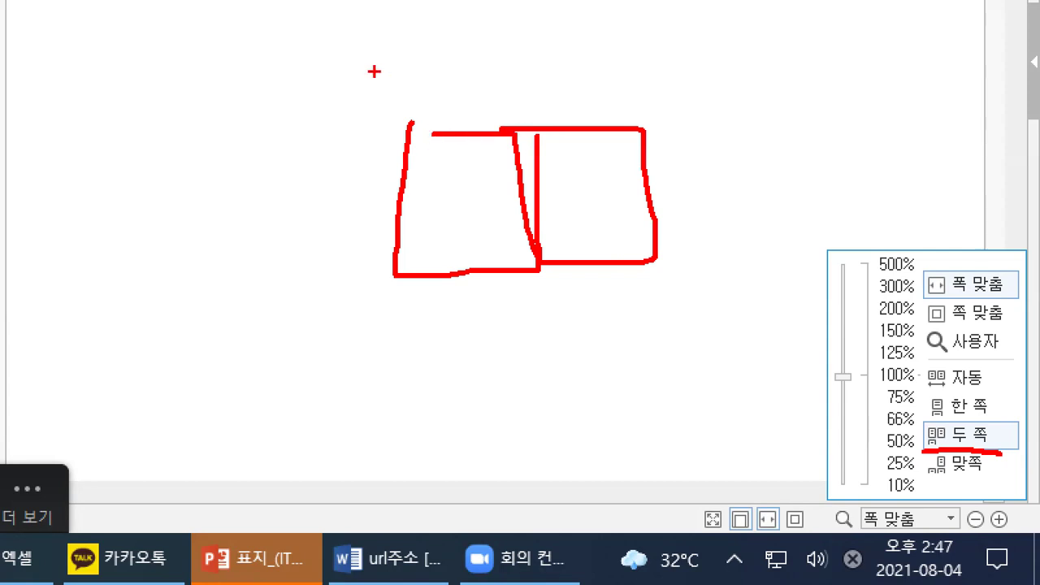
pyautogui.moveTo(402, 298)
pyautogui.mouseDown()
pyautogui.moveTo(401, 429)
pyautogui.moveTo(512, 433)
pyautogui.moveTo(462, 284)
pyautogui.moveTo(406, 284)
pyautogui.moveTo(414, 335)
pyautogui.moveTo(482, 301)
pyautogui.moveTo(493, 320)
pyautogui.mouseUp()
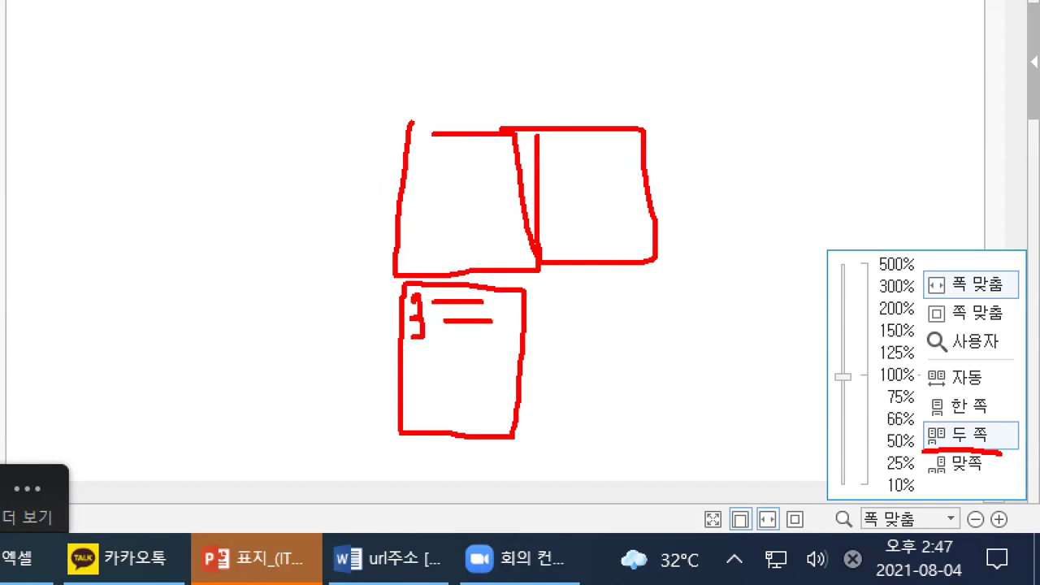
pyautogui.moveTo(429, 352); pyautogui.dragTo(488, 351)
pyautogui.moveTo(415, 372); pyautogui.dragTo(484, 372)
pyautogui.moveTo(415, 403); pyautogui.dragTo(494, 394)
pyautogui.moveTo(415, 144); pyautogui.dragTo(414, 177)
pyautogui.moveTo(544, 150); pyautogui.dragTo(574, 160)
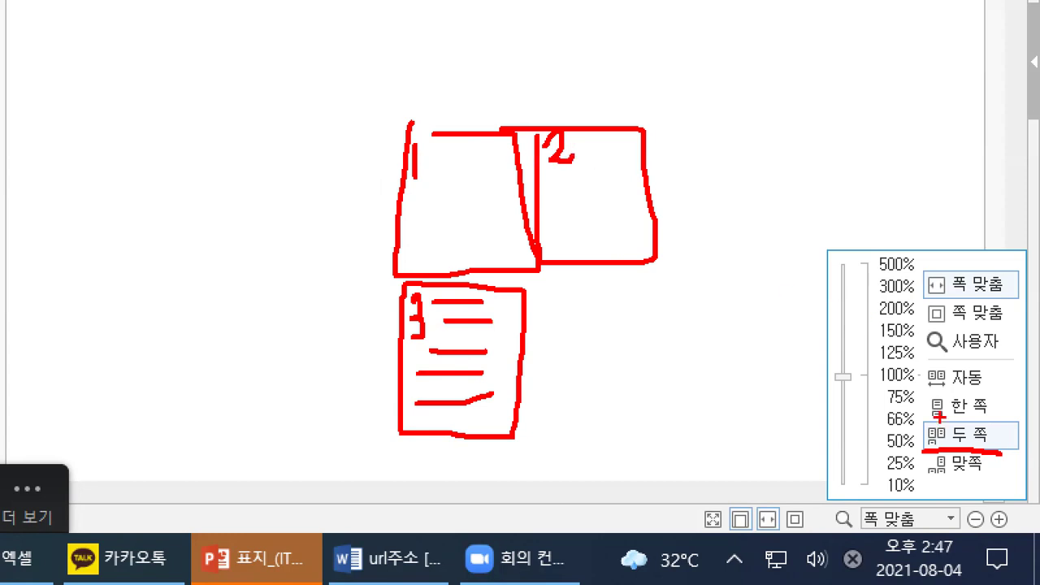
pyautogui.moveTo(923, 422)
pyautogui.mouseDown()
pyautogui.moveTo(927, 443)
pyautogui.moveTo(940, 416)
pyautogui.mouseUp()
pyautogui.moveTo(921, 416); pyautogui.dragTo(1005, 418)
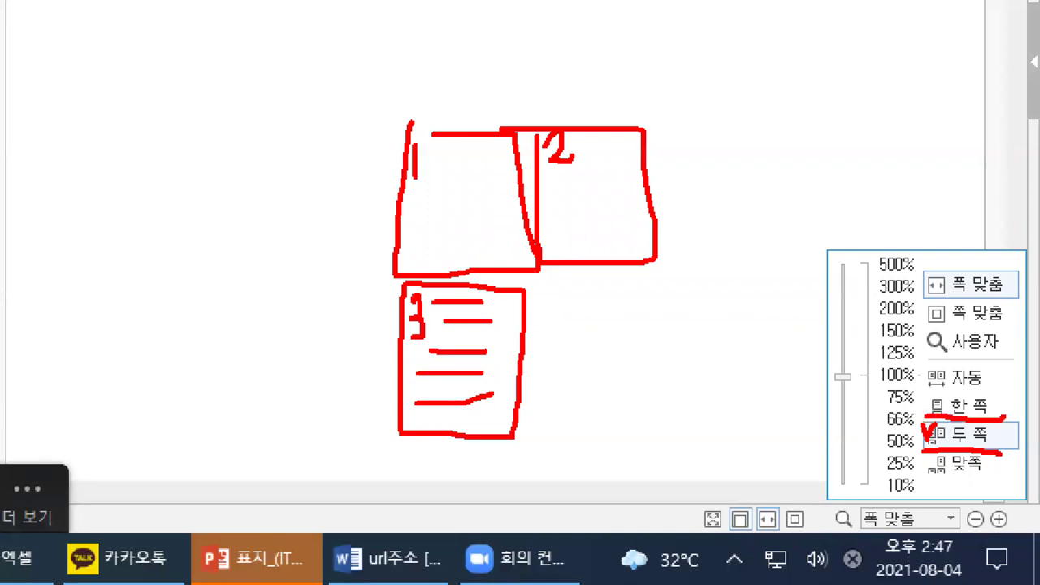
pyautogui.moveTo(917, 297); pyautogui.dragTo(999, 297)
pyautogui.press('Escape')
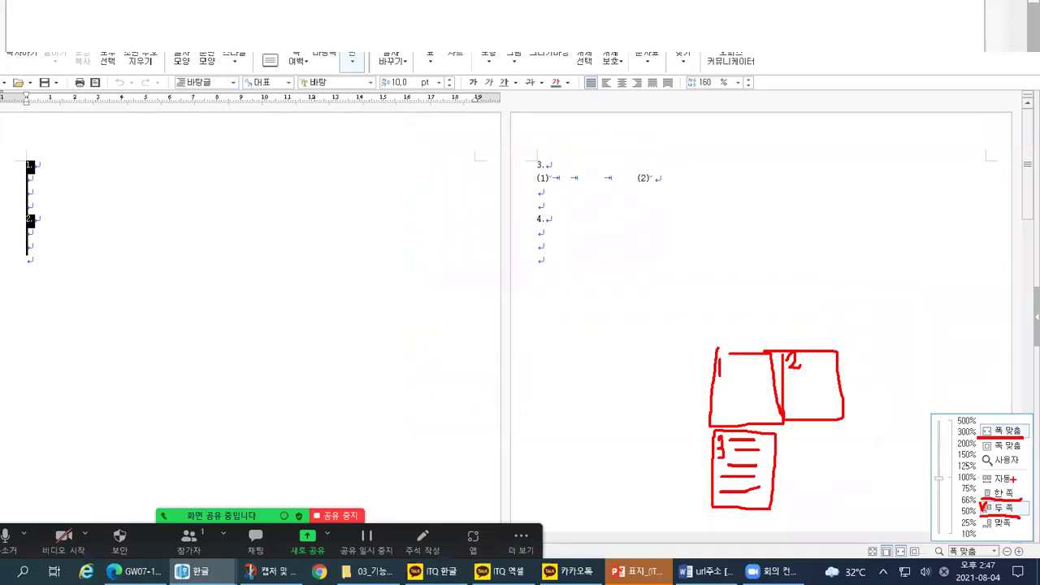
pyautogui.click(995, 552)
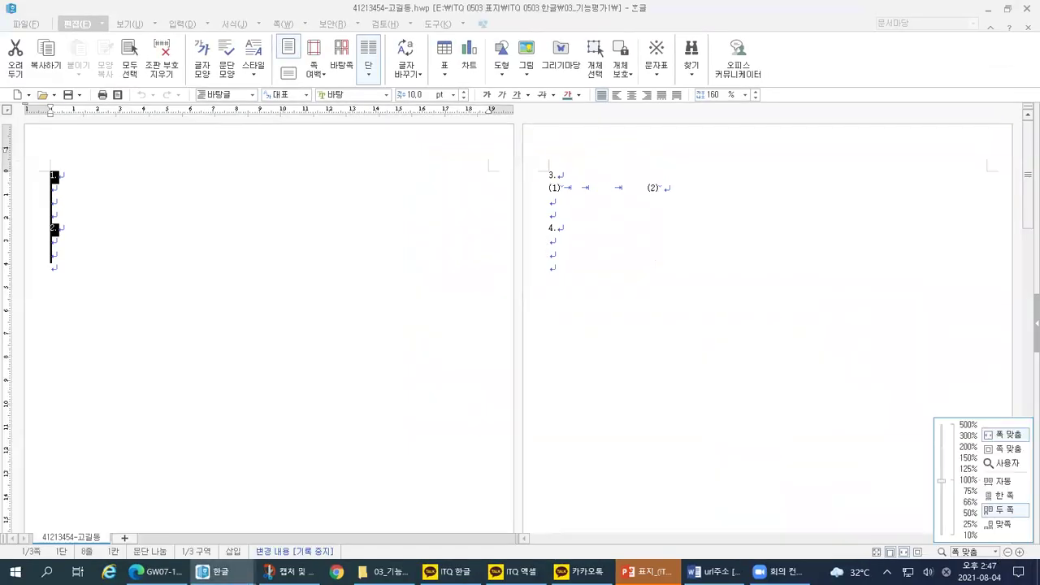
pyautogui.moveTo(967, 526)
pyautogui.mouseDown()
pyautogui.moveTo(927, 509)
pyautogui.moveTo(974, 515)
pyautogui.mouseUp()
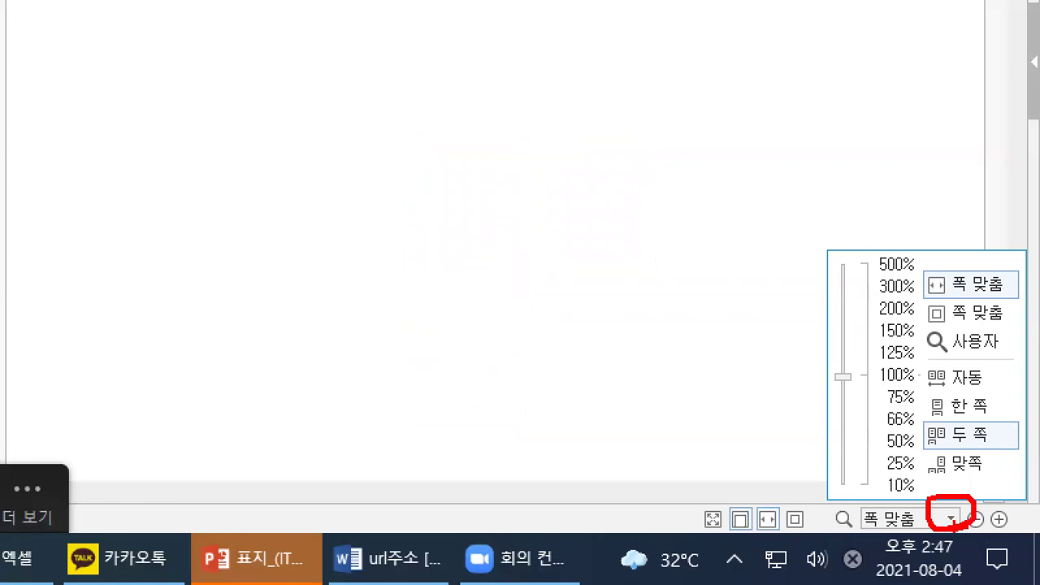
pyautogui.moveTo(927, 399); pyautogui.dragTo(931, 405)
pyautogui.moveTo(926, 279); pyautogui.dragTo(940, 274)
# Step: Switch the view to a single page (한 쪽) fitted to the window width (폭 맞춤)
pyautogui.click(950, 518)
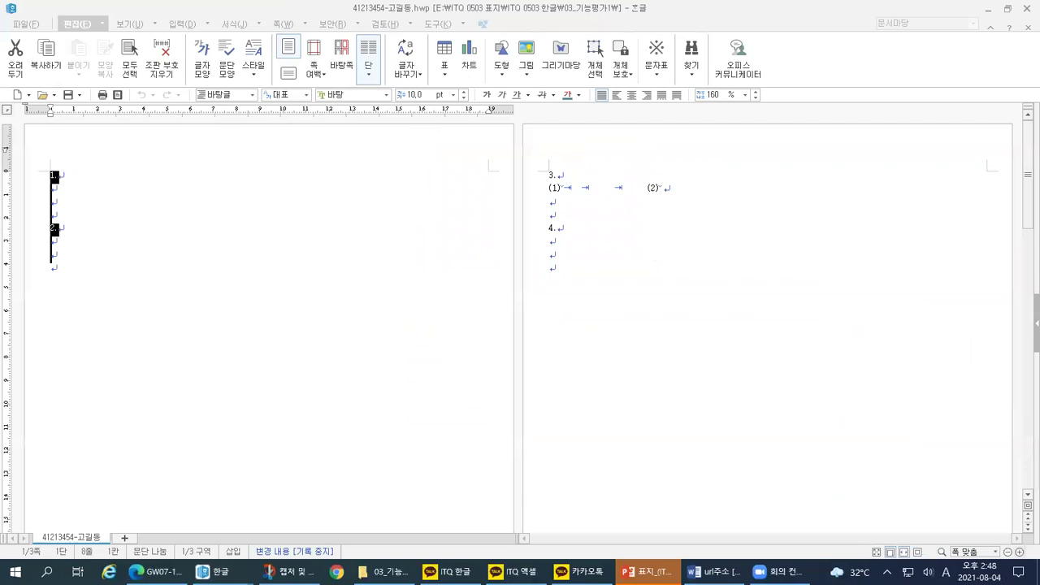
pyautogui.click(996, 553)
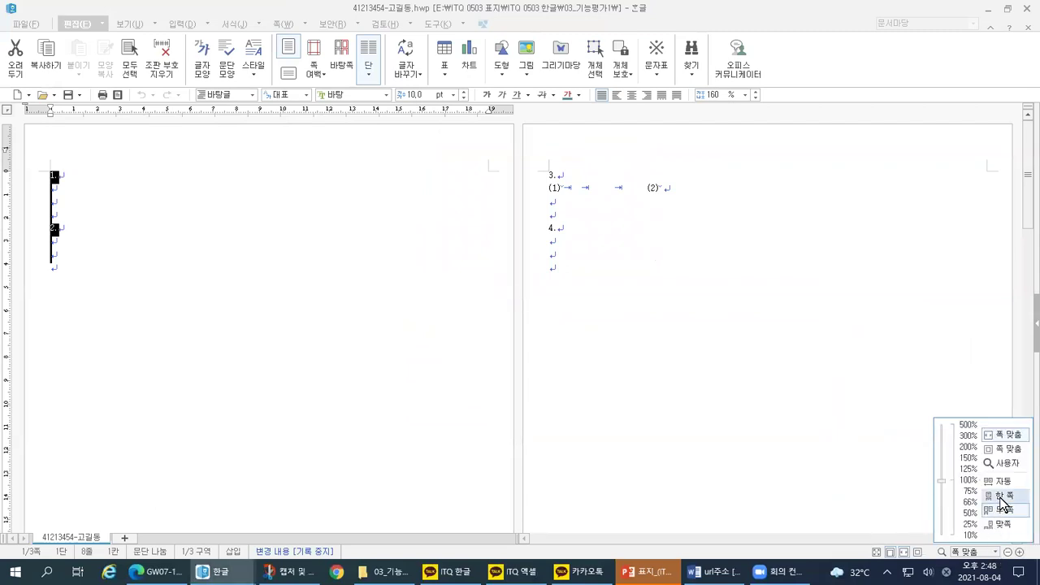
pyautogui.click(998, 494)
pyautogui.click(999, 552)
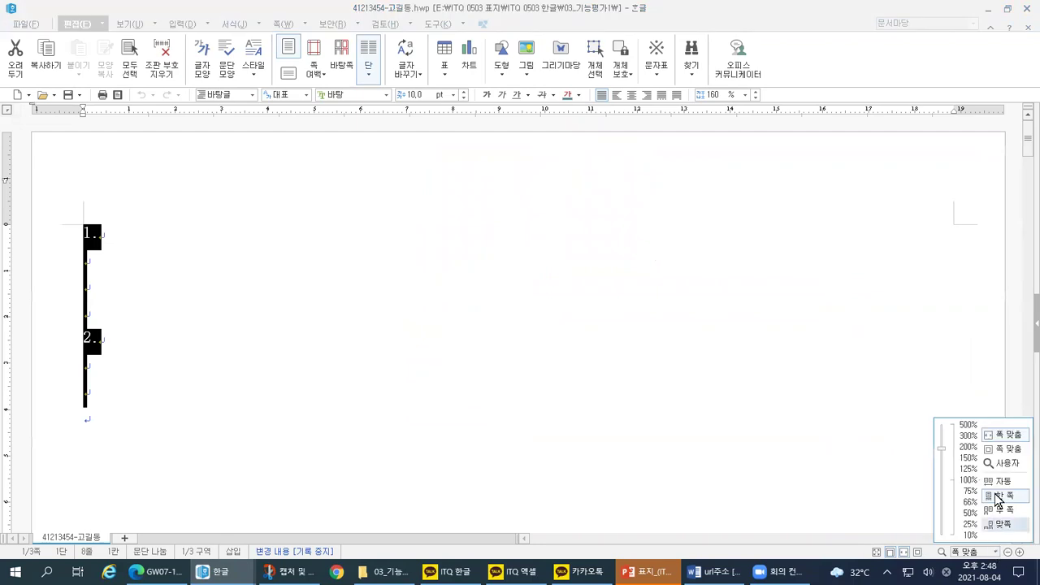
pyautogui.click(1003, 436)
pyautogui.click(997, 553)
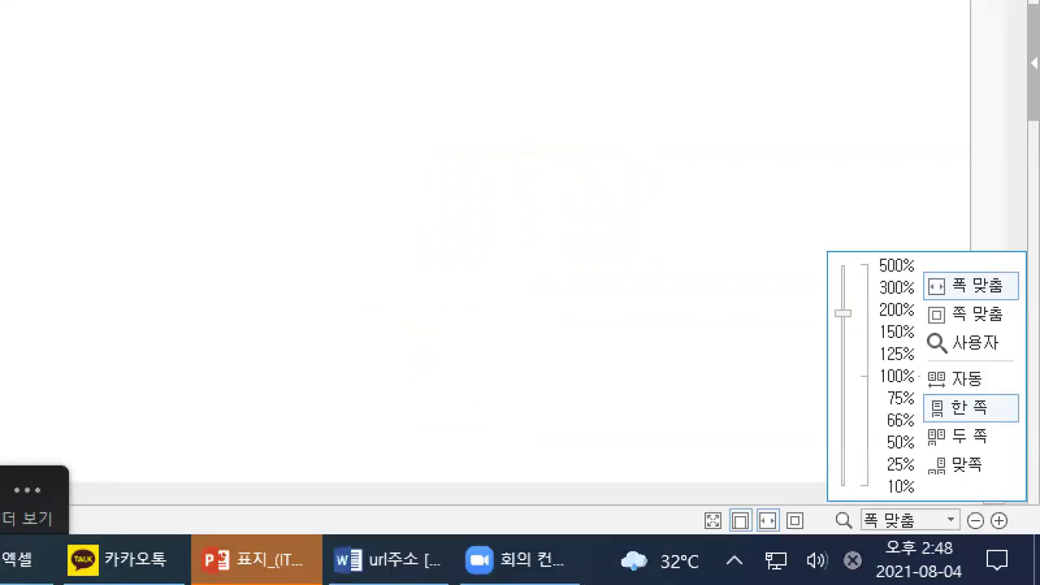
pyautogui.click(1007, 525)
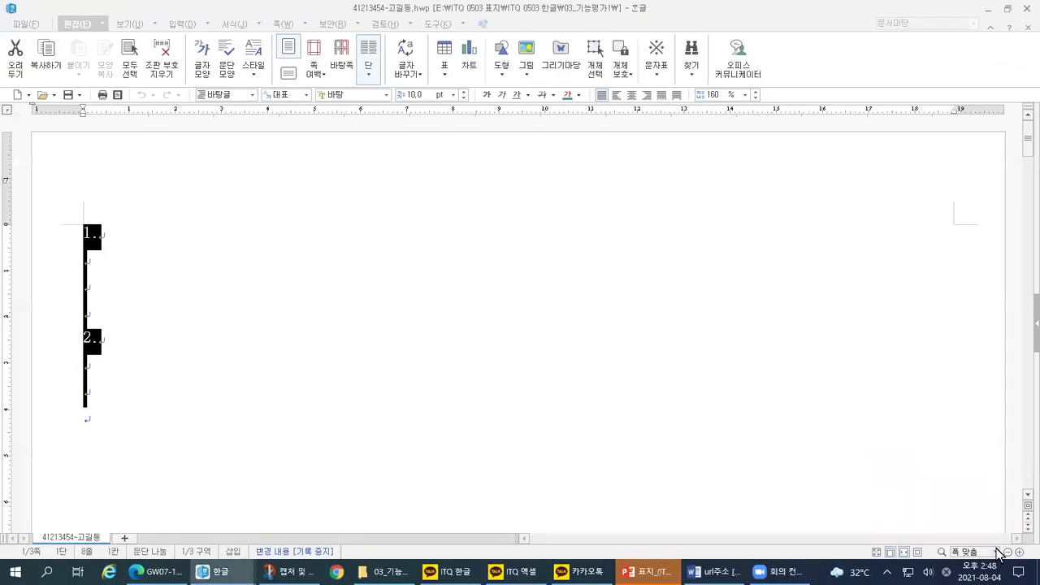
# Step: Point out the page layout choices in the status-bar zoom dropdown, then close it
pyautogui.click(999, 554)
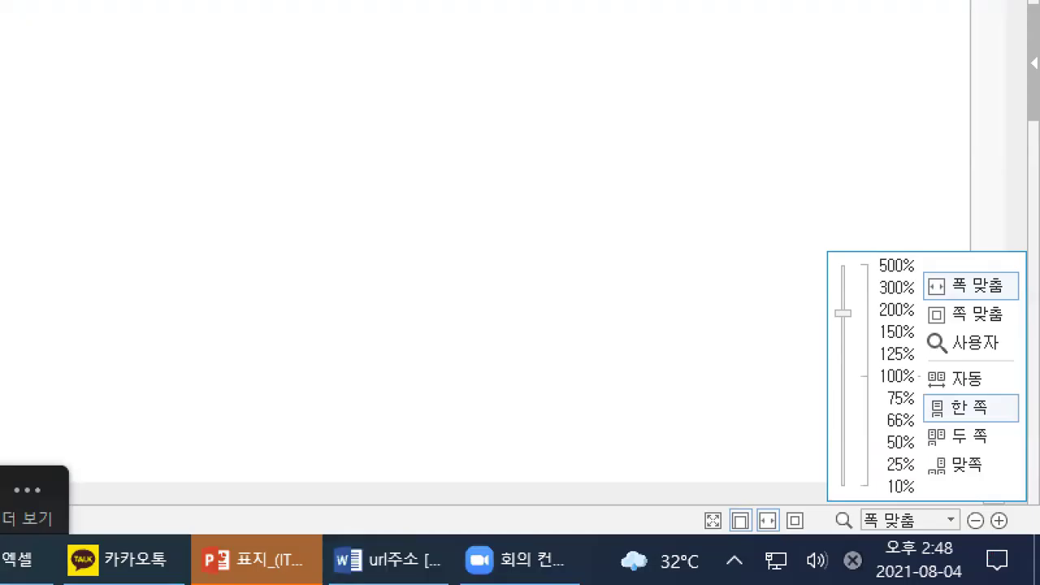
pyautogui.moveTo(959, 527)
pyautogui.mouseDown()
pyautogui.moveTo(936, 500)
pyautogui.moveTo(960, 524)
pyautogui.mouseUp()
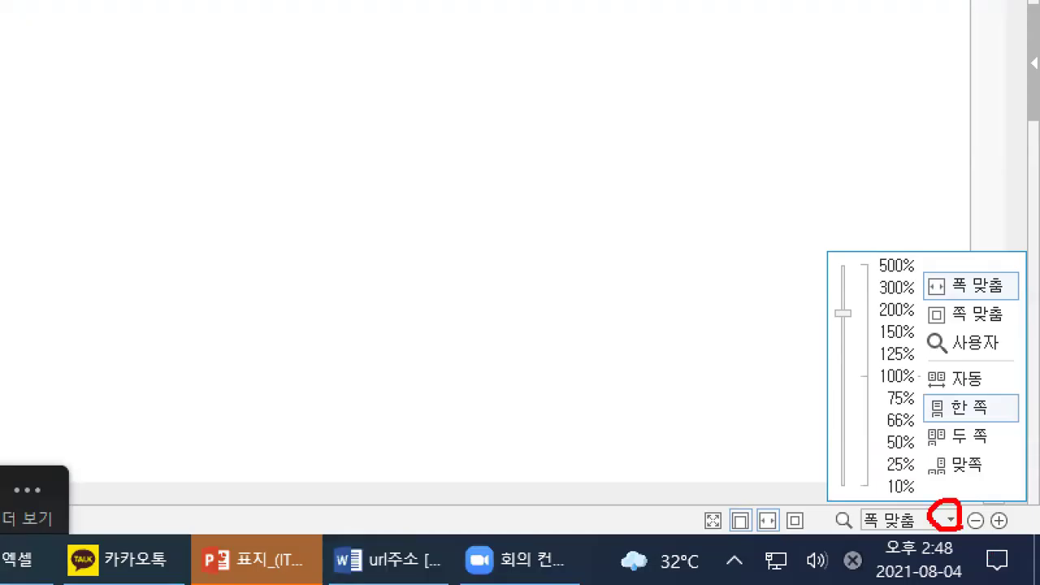
pyautogui.moveTo(924, 390)
pyautogui.mouseDown()
pyautogui.moveTo(927, 412)
pyautogui.moveTo(939, 390)
pyautogui.mouseUp()
pyautogui.moveTo(923, 273)
pyautogui.mouseDown()
pyautogui.moveTo(926, 282)
pyautogui.moveTo(939, 269)
pyautogui.mouseUp()
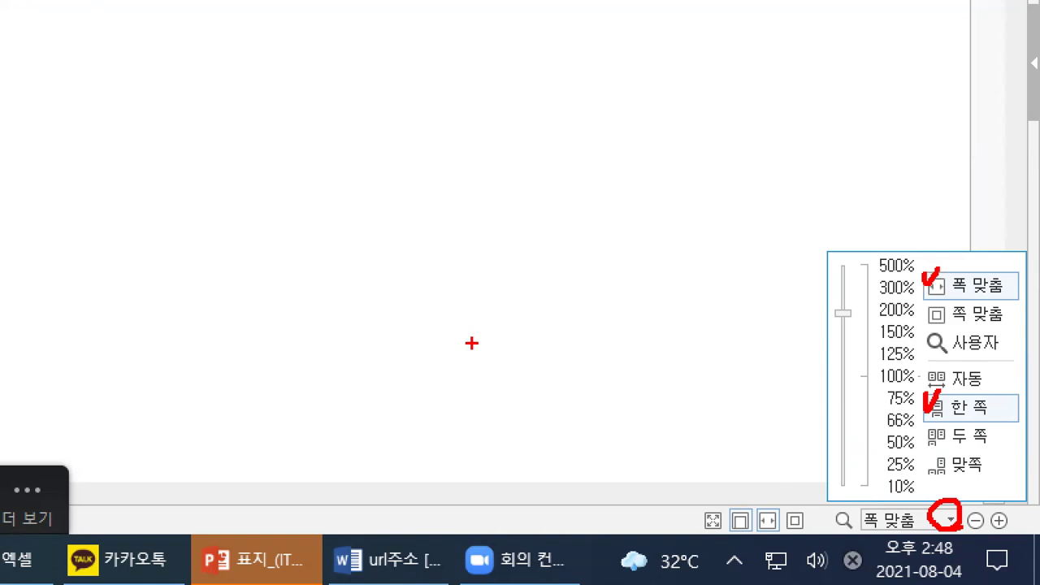
pyautogui.click(548, 474)
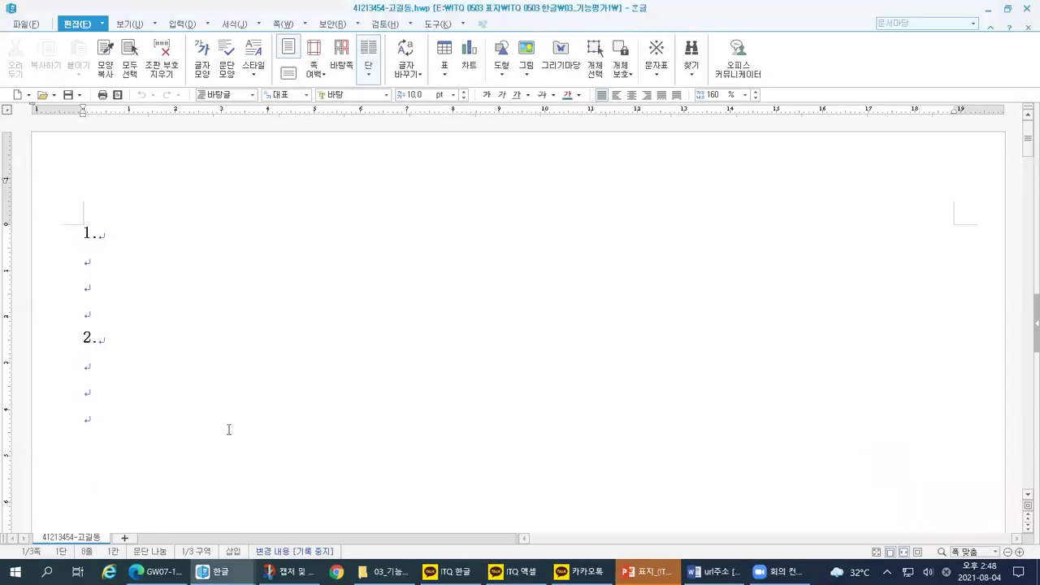
# Step: Select answer items 1. and 2., then review the lesson goals on the PowerPoint slides
pyautogui.moveTo(84, 232); pyautogui.dragTo(113, 434)
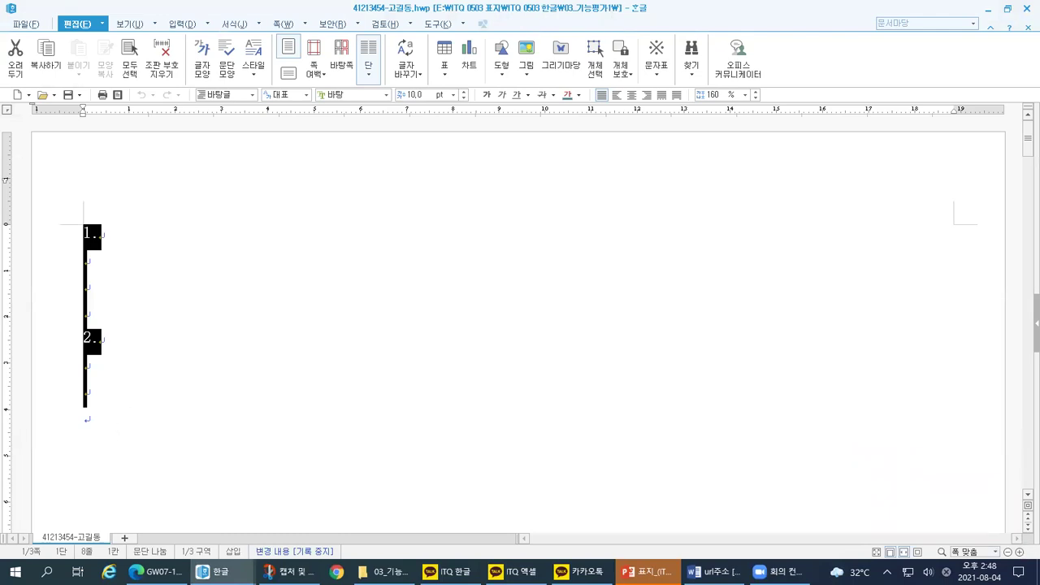
pyautogui.click(644, 571)
pyautogui.moveTo(383, 392)
pyautogui.mouseDown()
pyautogui.moveTo(608, 387)
pyautogui.moveTo(511, 321)
pyautogui.mouseUp()
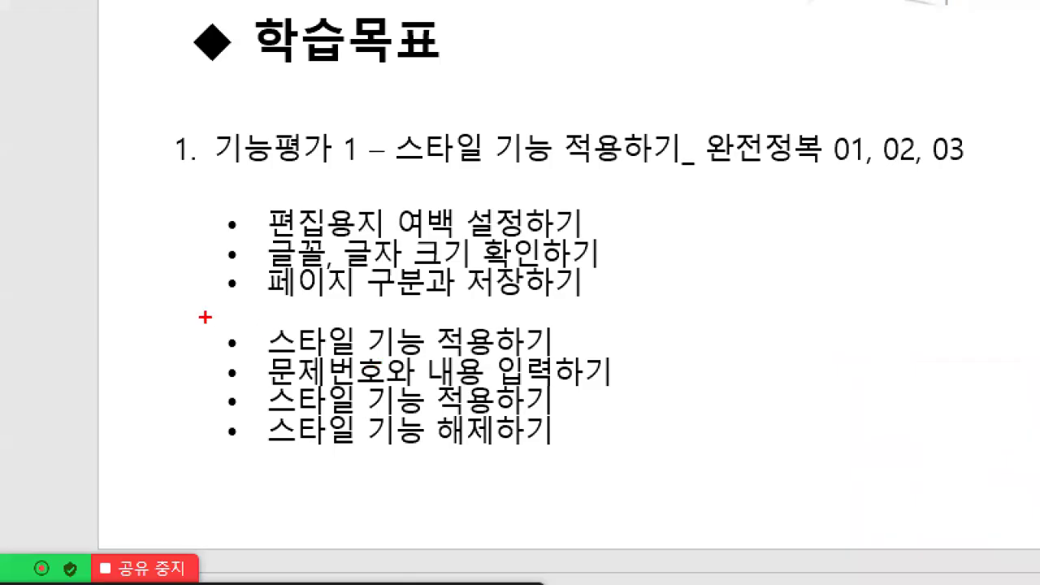
pyautogui.moveTo(464, 181)
pyautogui.mouseDown()
pyautogui.moveTo(232, 192)
pyautogui.moveTo(256, 312)
pyautogui.mouseUp()
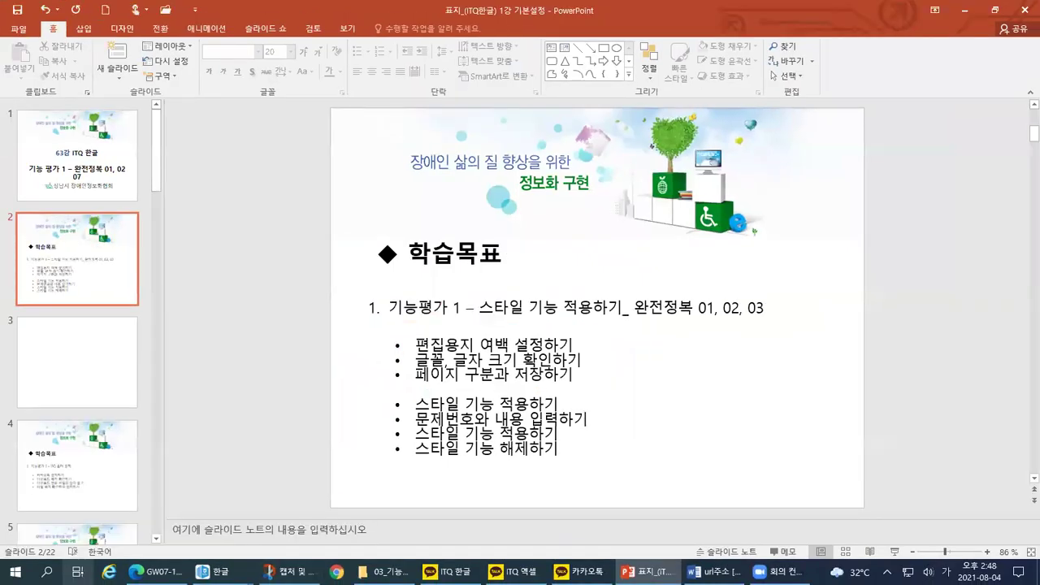
# Step: Return to the Hangul answer document and create a new blank document with Alt+N
pyautogui.click(213, 572)
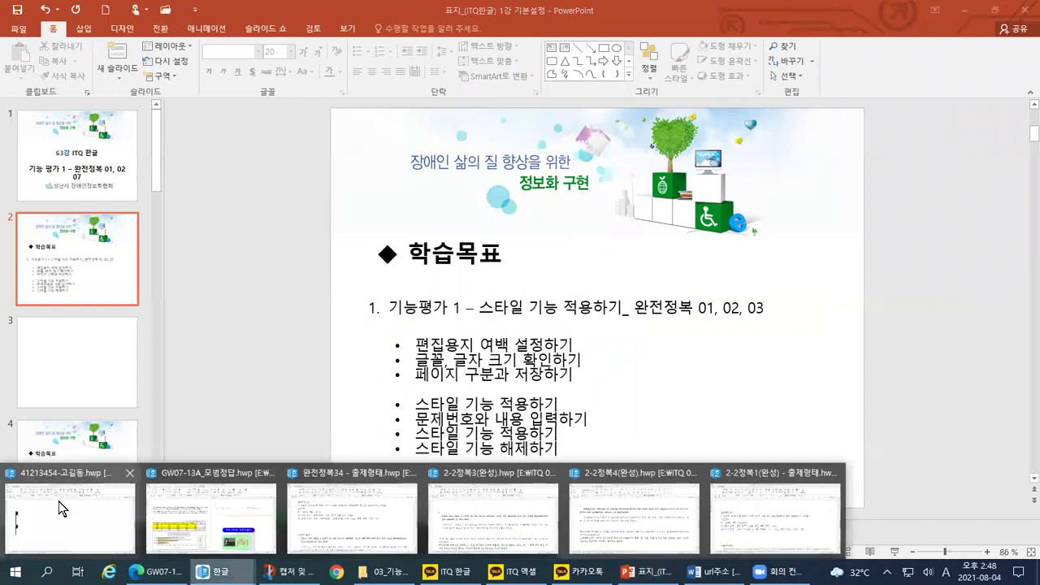
pyautogui.click(59, 502)
pyautogui.click(27, 25)
pyautogui.click(323, 226)
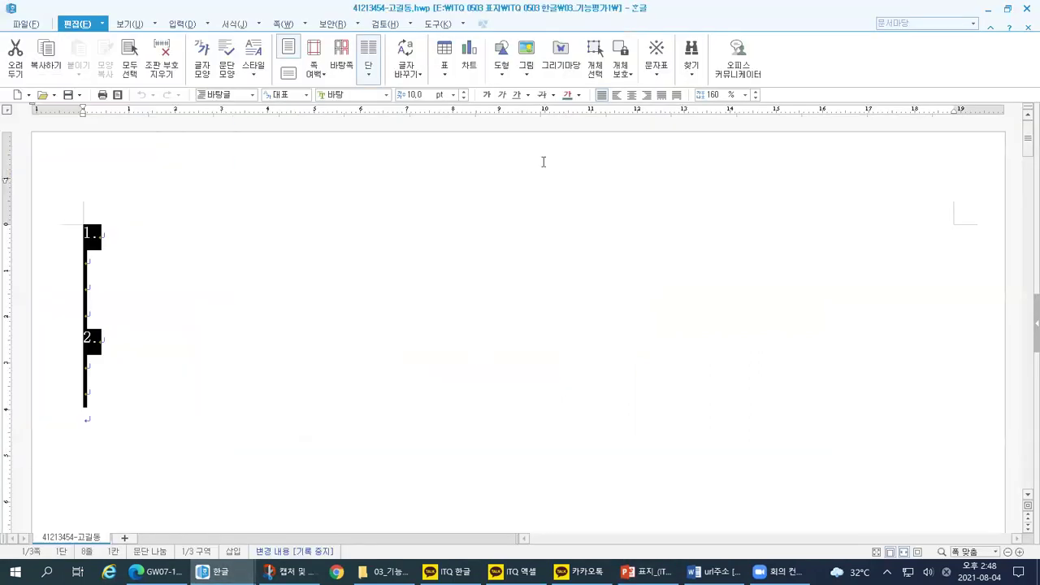
pyautogui.hotkey('alt', 'n')
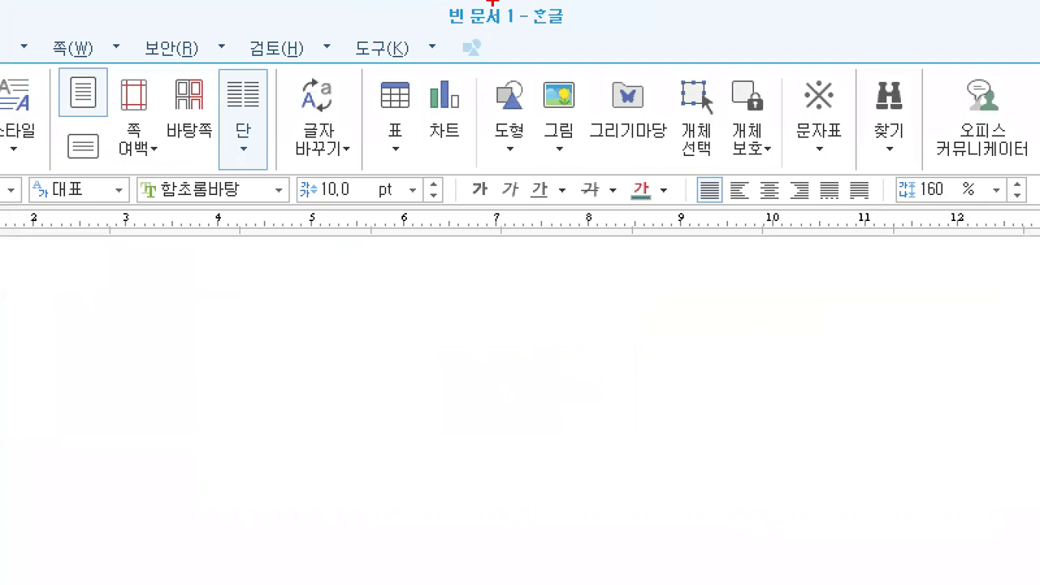
# Step: Highlight the menu tabs along the top of the new 빈 문서 1 window
pyautogui.moveTo(415, 29); pyautogui.dragTo(591, 32)
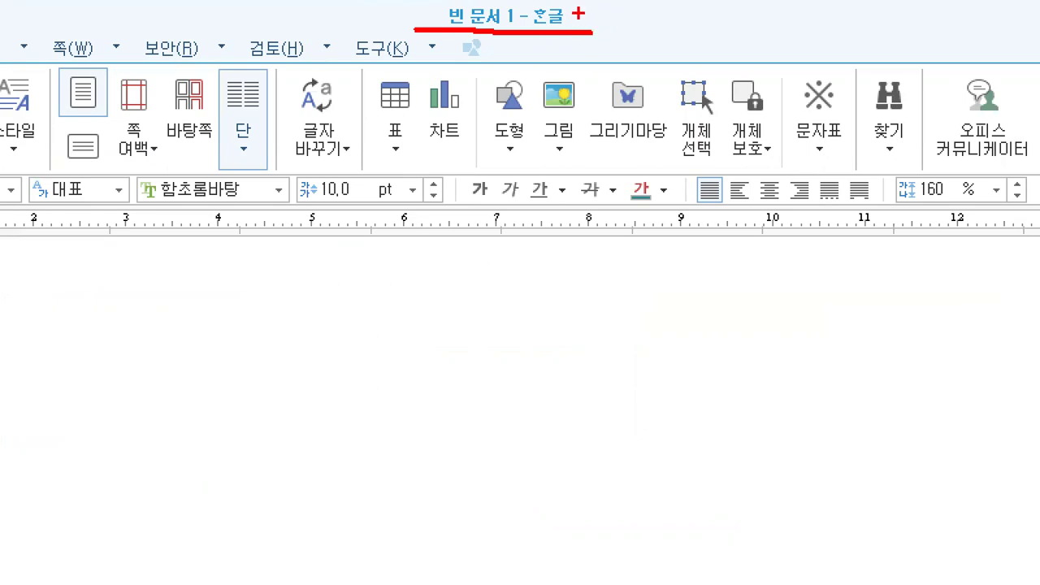
pyautogui.moveTo(533, 31); pyautogui.dragTo(660, 22)
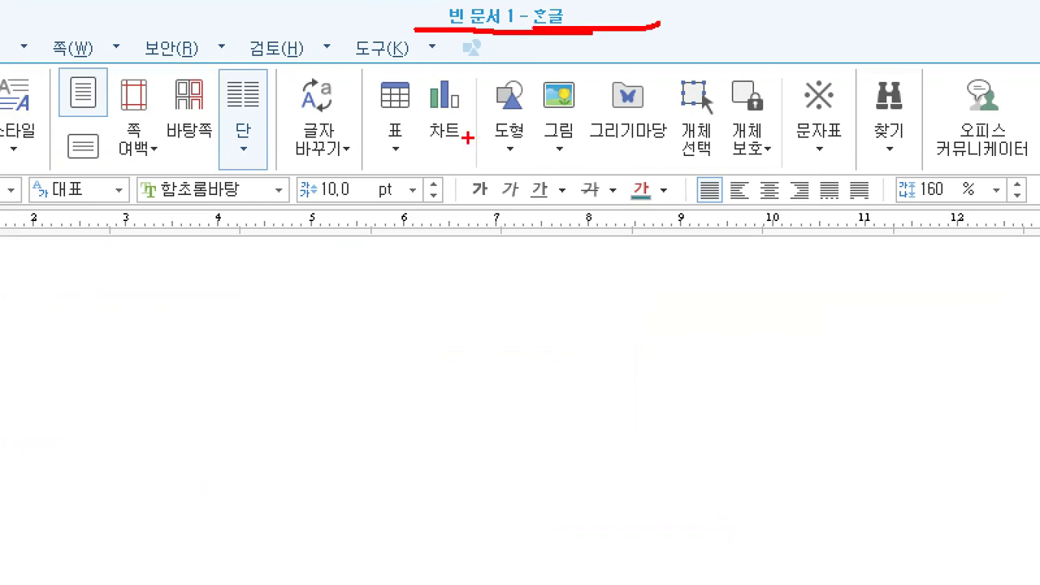
pyautogui.press('Escape')
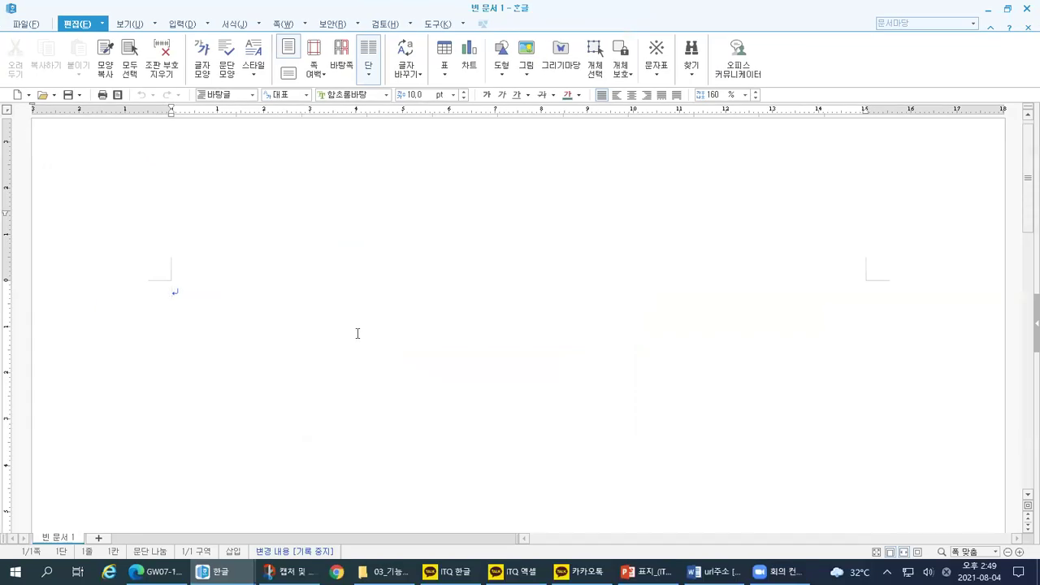
pyautogui.click(284, 24)
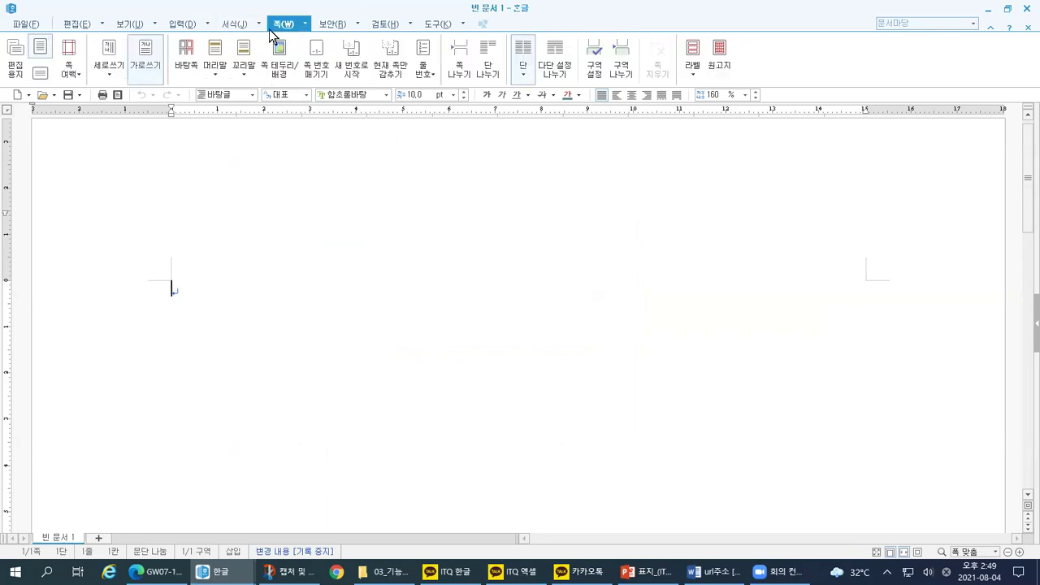
pyautogui.hotkey('ctrl', '1')
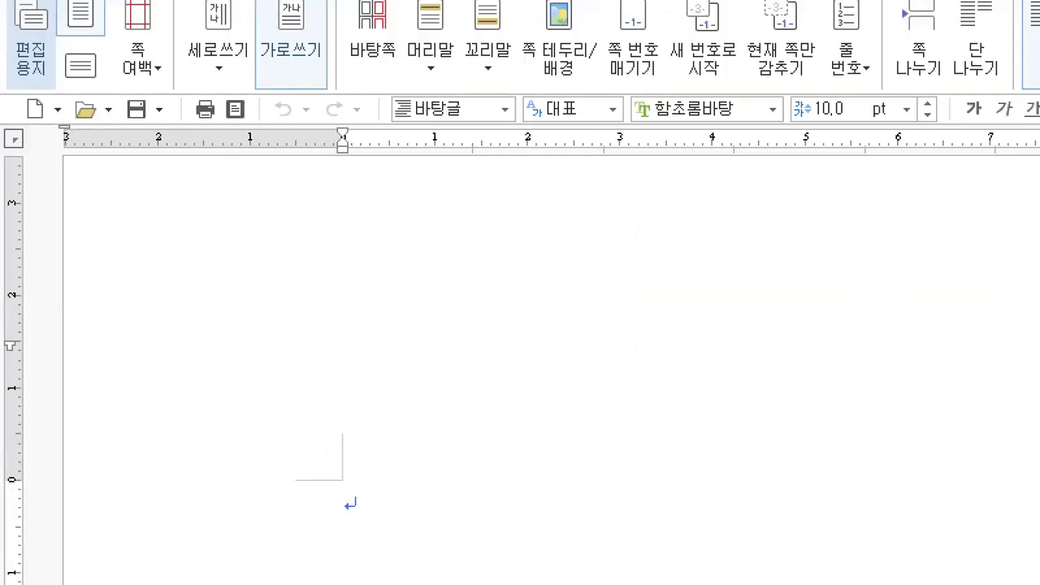
pyautogui.press('Escape')
pyautogui.click(16, 69)
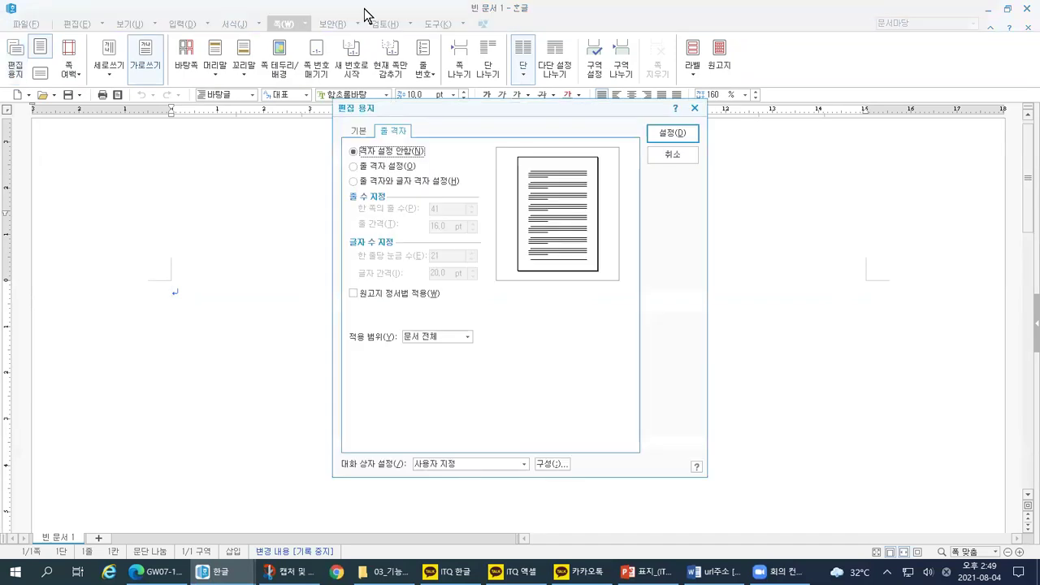
pyautogui.press('Escape')
pyautogui.click(16, 73)
pyautogui.press('Escape')
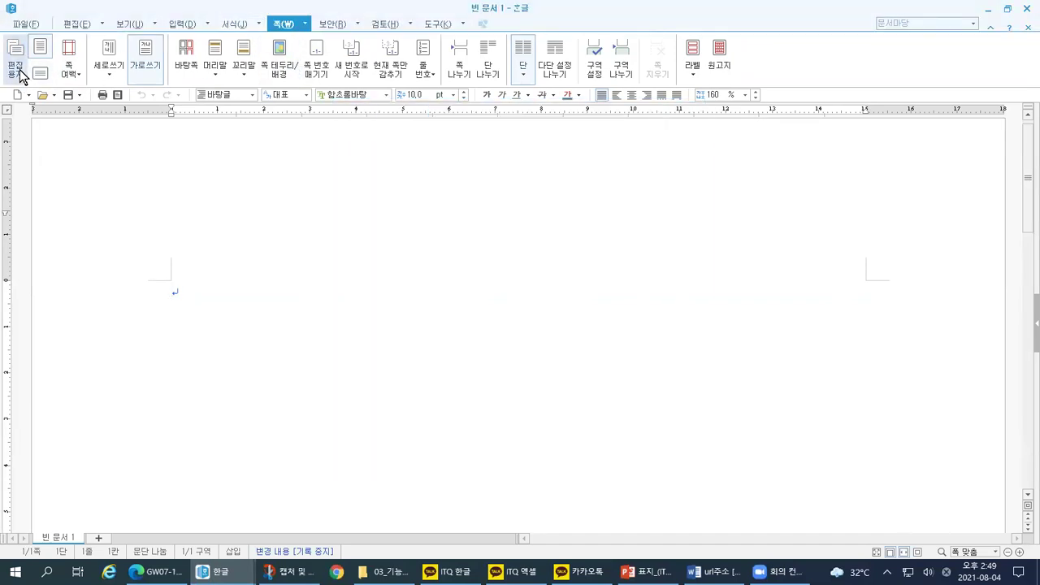
pyautogui.click(307, 27)
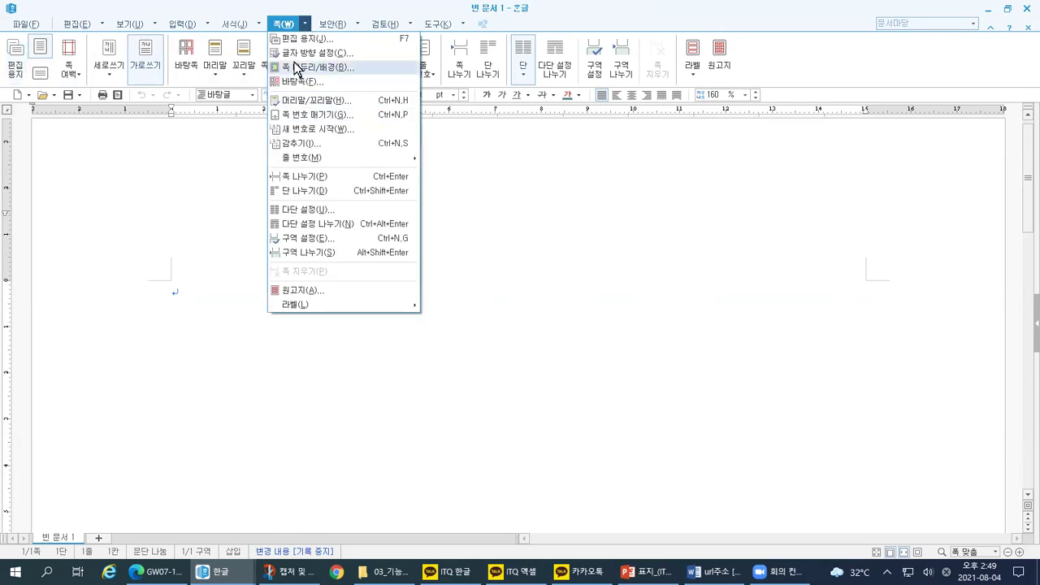
pyautogui.press('Escape')
pyautogui.click(308, 27)
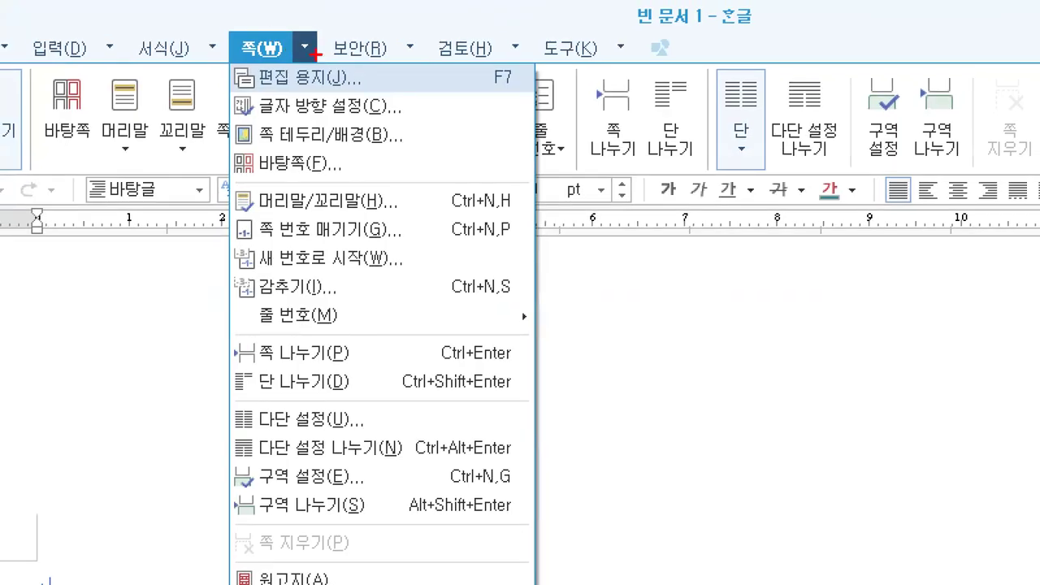
pyautogui.moveTo(290, 54)
pyautogui.mouseDown()
pyautogui.moveTo(303, 18)
pyautogui.moveTo(323, 37)
pyautogui.moveTo(318, 55)
pyautogui.mouseUp()
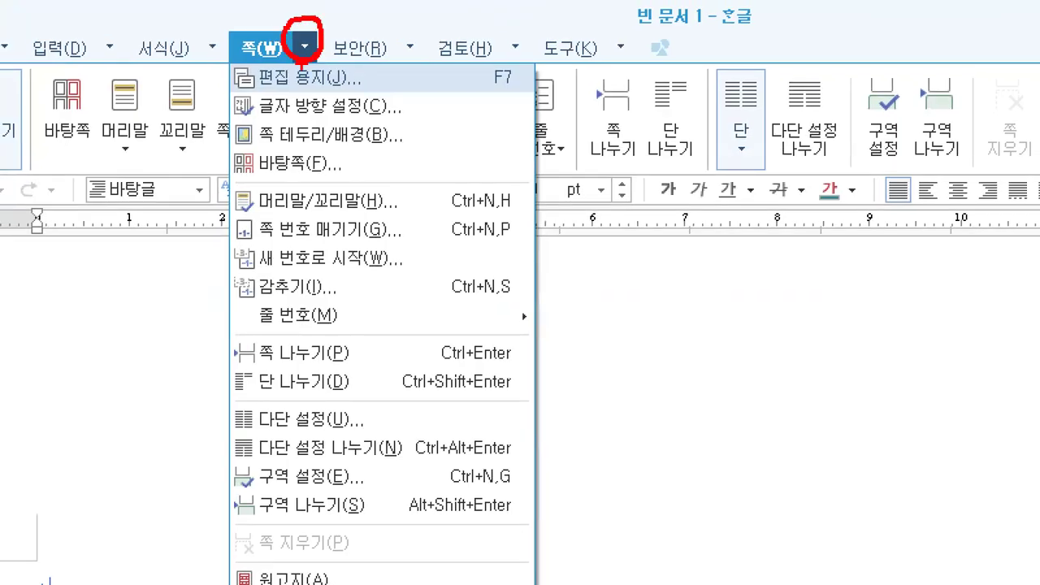
pyautogui.moveTo(218, 91); pyautogui.dragTo(370, 83)
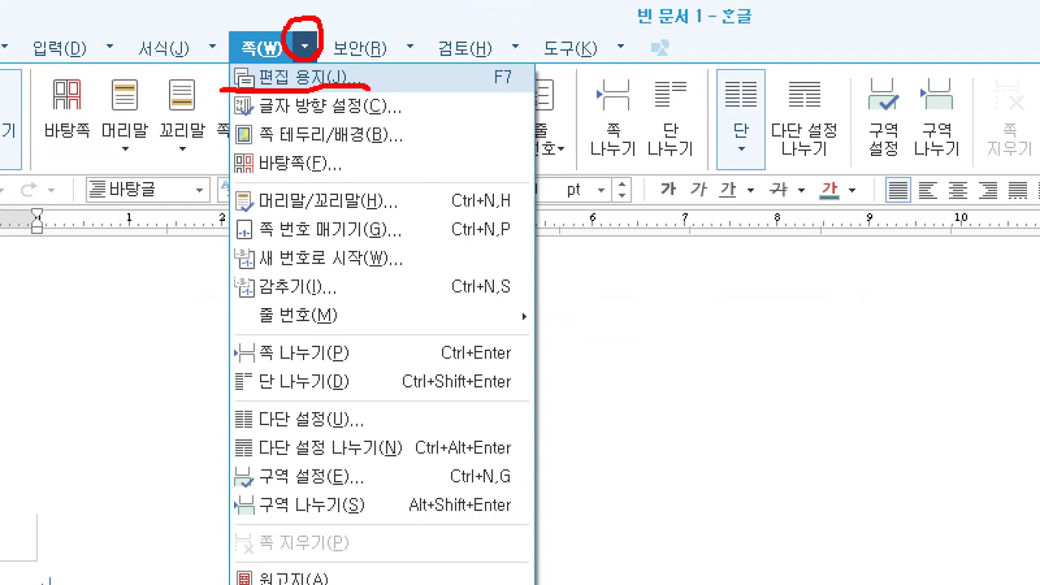
pyautogui.moveTo(528, 77)
pyautogui.mouseDown()
pyautogui.moveTo(538, 93)
pyautogui.moveTo(504, 102)
pyautogui.moveTo(478, 62)
pyautogui.moveTo(527, 57)
pyautogui.moveTo(516, 93)
pyautogui.mouseUp()
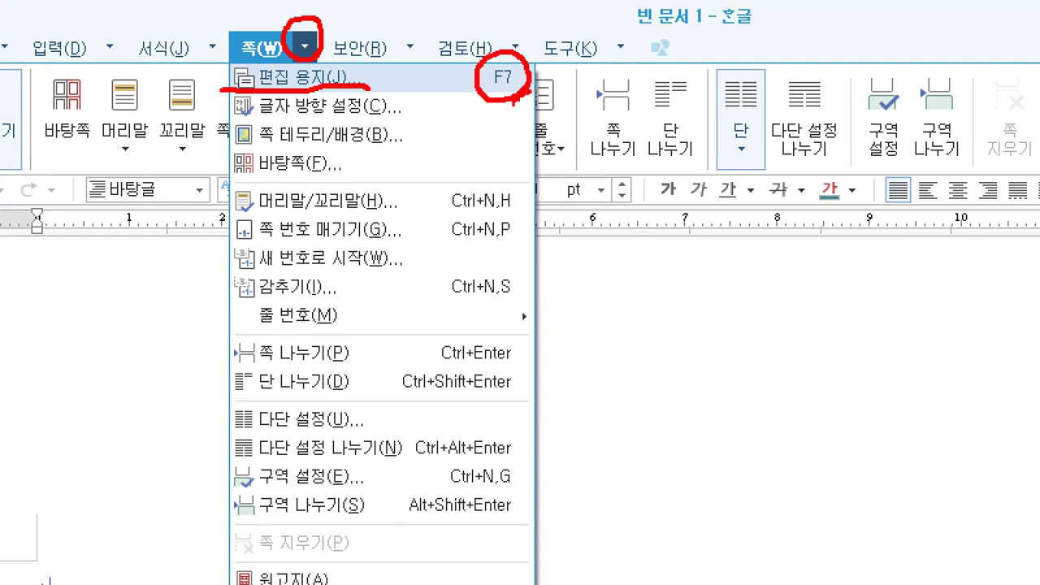
pyautogui.click(260, 47)
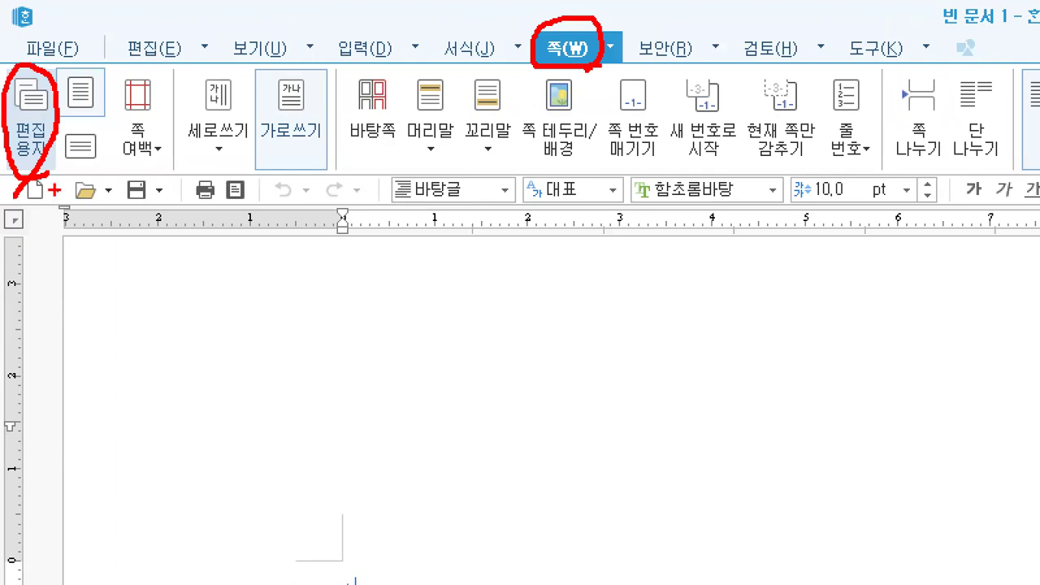
pyautogui.moveTo(130, 263)
pyautogui.mouseDown()
pyautogui.moveTo(174, 257)
pyautogui.moveTo(128, 321)
pyautogui.moveTo(163, 298)
pyautogui.mouseUp()
pyautogui.moveTo(192, 262)
pyautogui.mouseDown()
pyautogui.moveTo(211, 286)
pyautogui.moveTo(196, 328)
pyautogui.mouseUp()
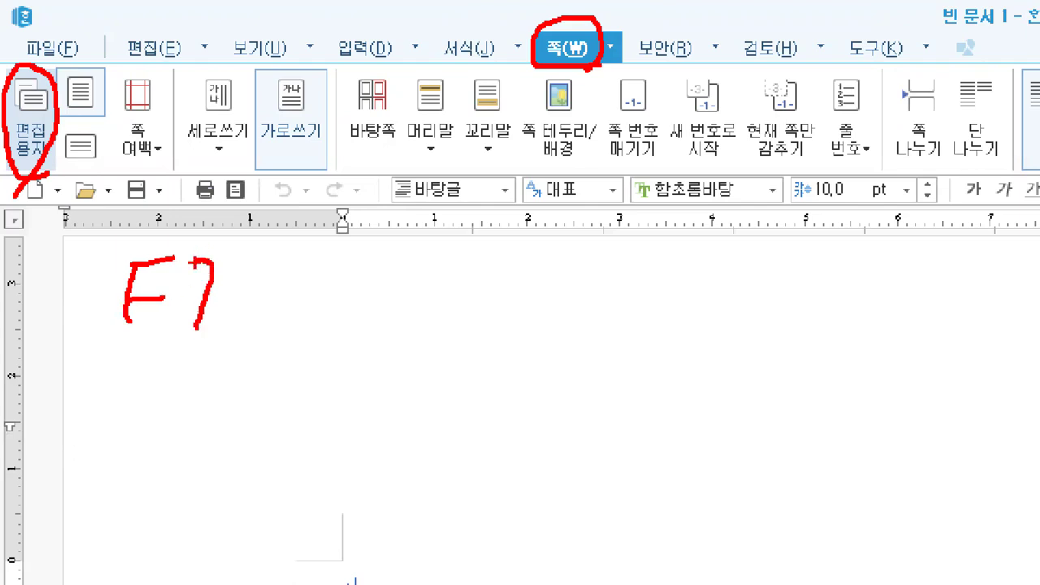
pyautogui.press('Escape')
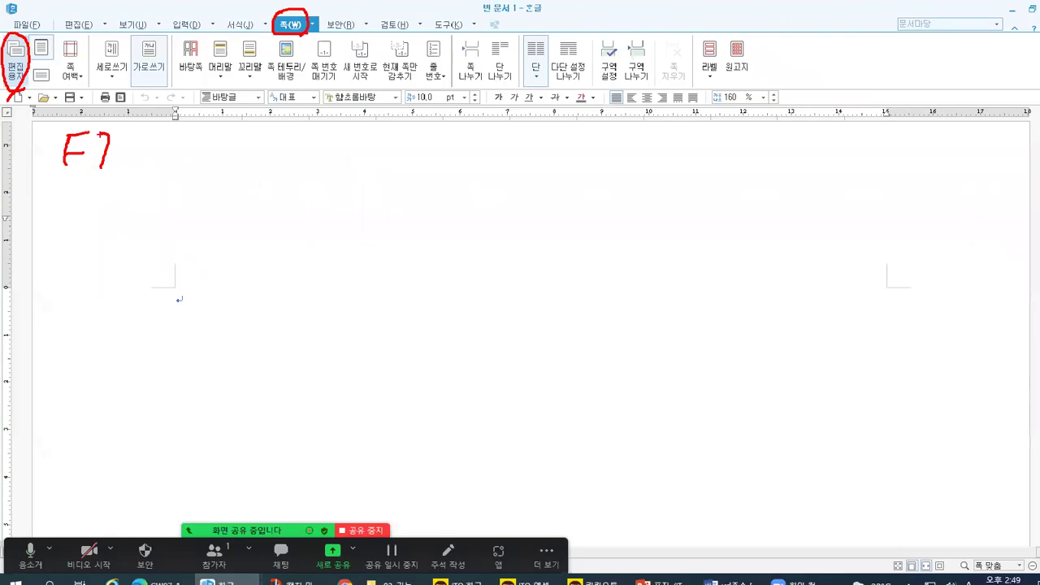
pyautogui.press('super+d')
# Step: Open the 키보드 keyboard picture from the personal desktop folder in the image viewer
pyautogui.doubleClick(951, 191)
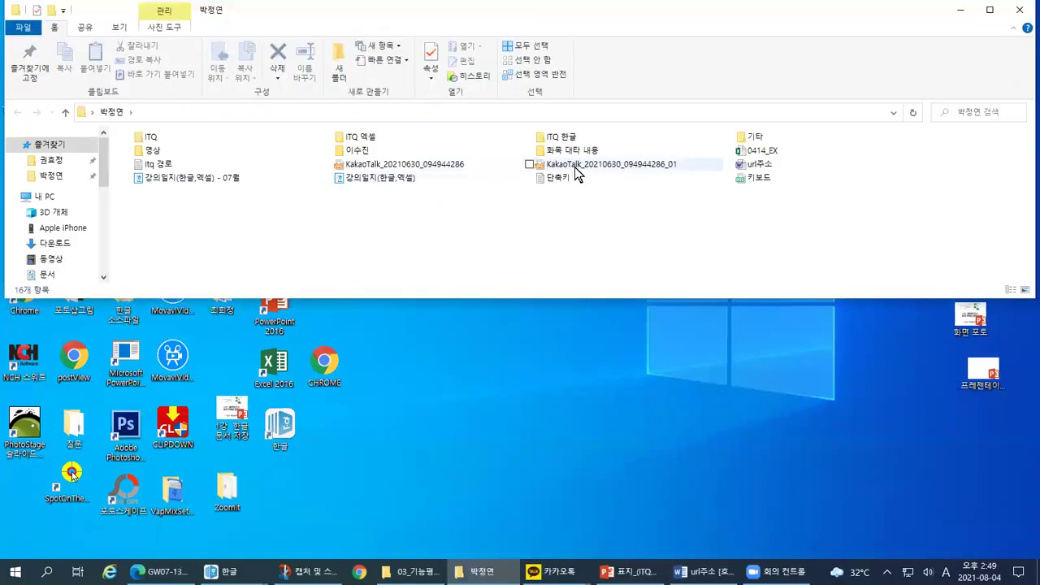
pyautogui.click(763, 180)
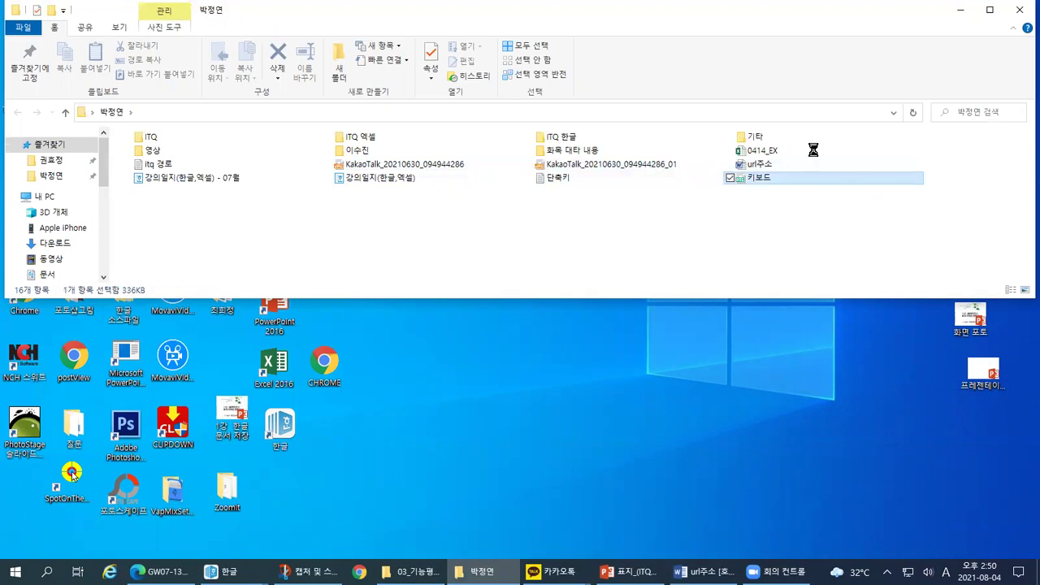
pyautogui.click(962, 11)
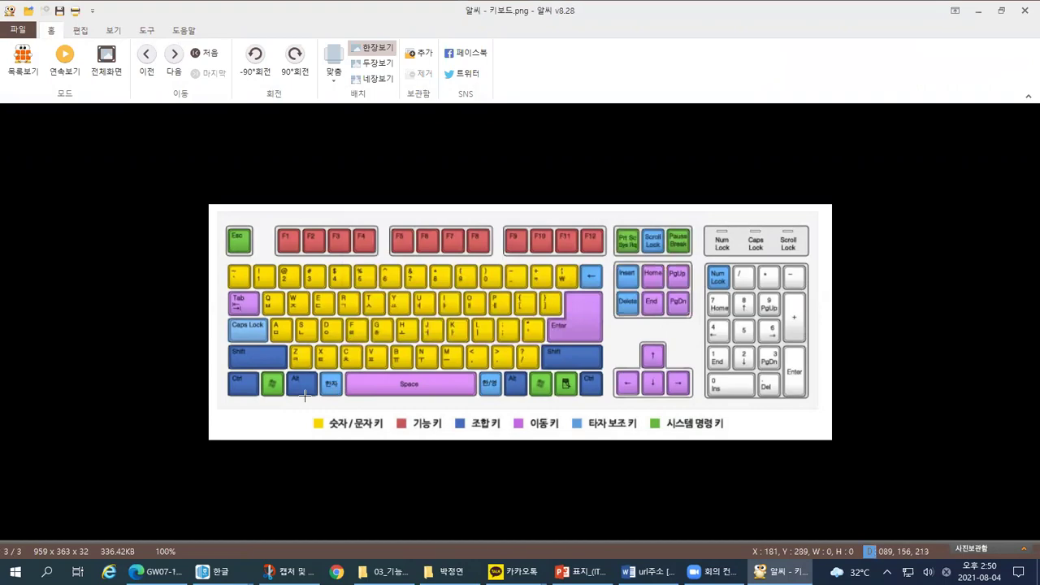
# Step: Zoom the keyboard image to 200% around the function keys, then switch back to 빈 문서 1
pyautogui.scroll(2, 305, 395)
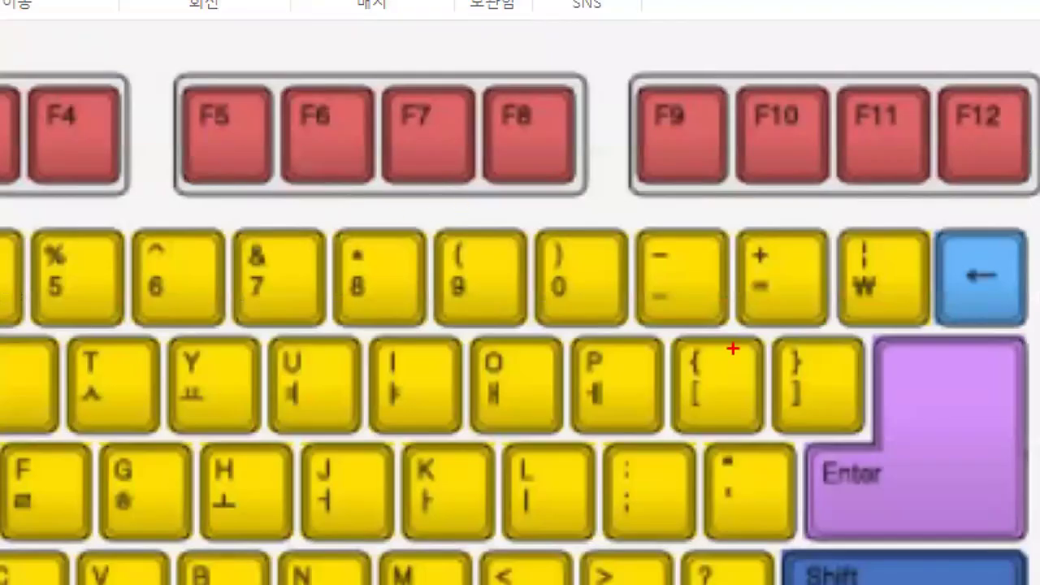
pyautogui.moveTo(989, 497)
pyautogui.mouseDown()
pyautogui.moveTo(726, 284)
pyautogui.moveTo(448, 181)
pyautogui.moveTo(443, 216)
pyautogui.mouseUp()
pyautogui.moveTo(442, 169)
pyautogui.mouseDown()
pyautogui.moveTo(486, 160)
pyautogui.moveTo(398, 188)
pyautogui.moveTo(422, 63)
pyautogui.moveTo(481, 134)
pyautogui.moveTo(449, 193)
pyautogui.mouseUp()
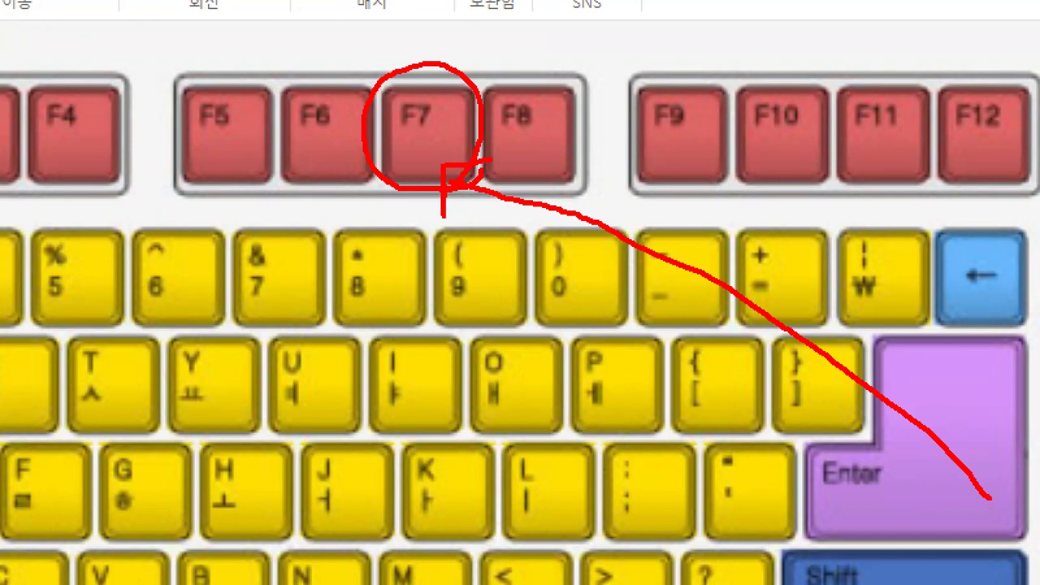
pyautogui.hotkey('alt', 'Tab')
pyautogui.press('Tab')
pyautogui.press('Tab')
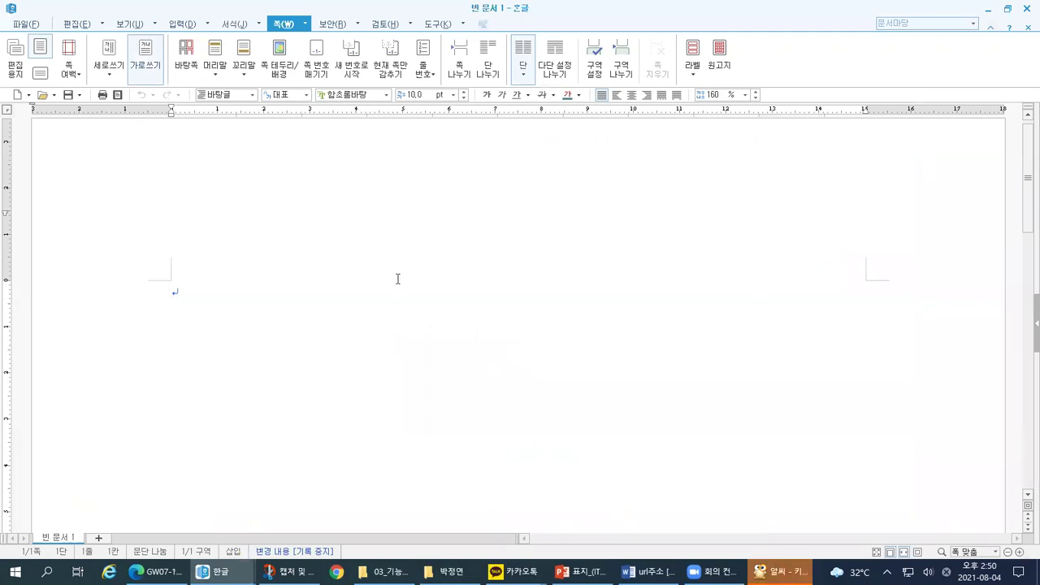
# Step: Open the 편집 용지 page setup dialog with F7 on its 기본 tab
pyautogui.press('F7')
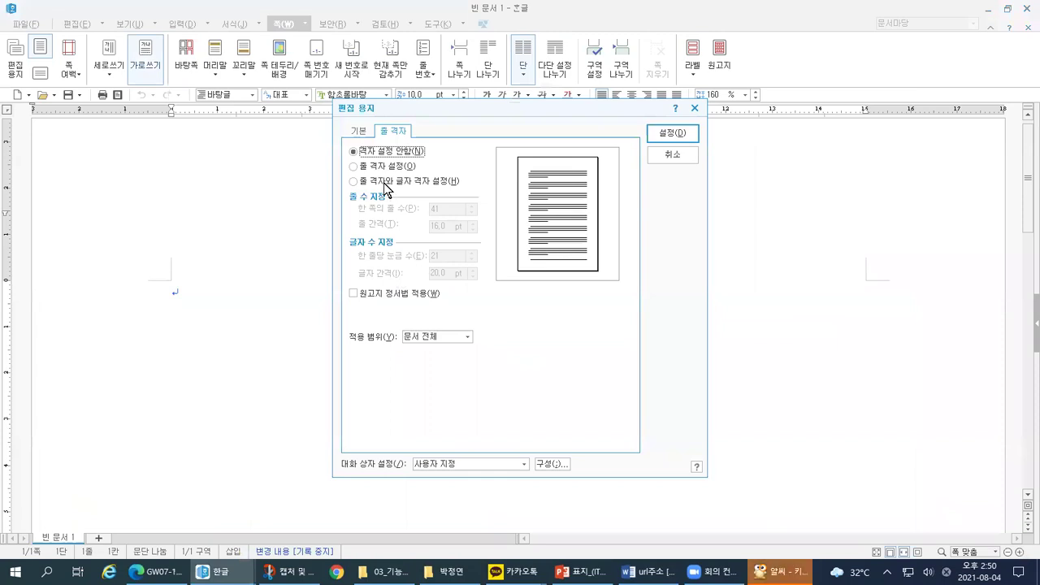
pyautogui.click(360, 132)
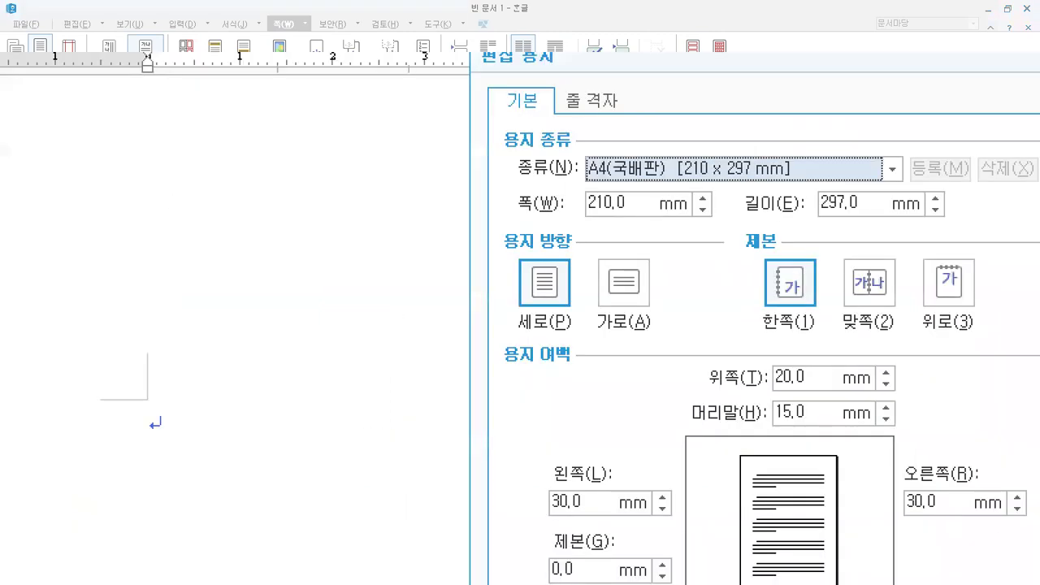
pyautogui.moveTo(193, 82)
pyautogui.mouseDown()
pyautogui.moveTo(306, 79)
pyautogui.moveTo(194, 41)
pyautogui.moveTo(194, 96)
pyautogui.mouseUp()
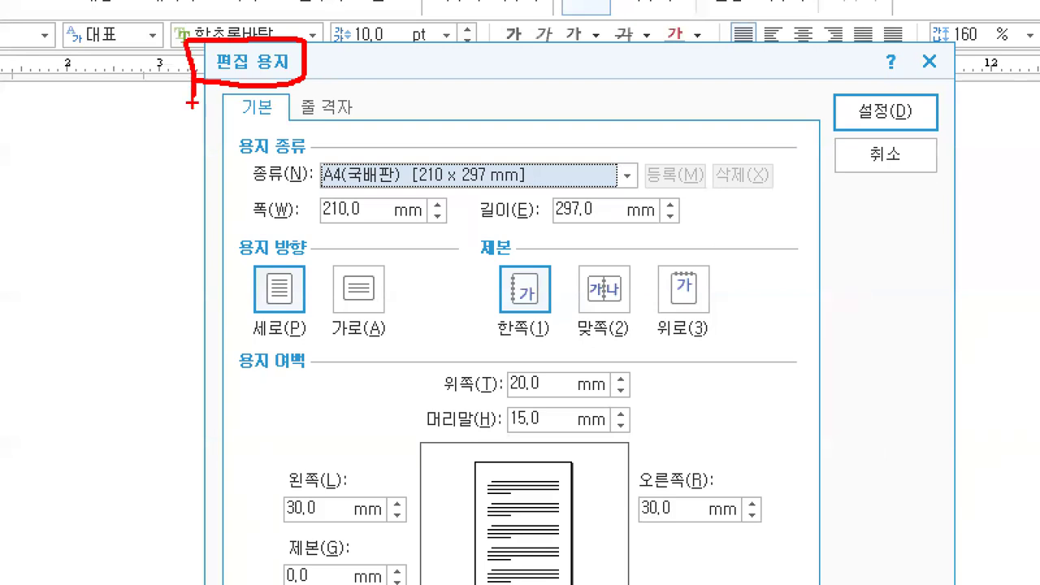
pyautogui.moveTo(312, 370)
pyautogui.mouseDown()
pyautogui.moveTo(248, 380)
pyautogui.moveTo(259, 342)
pyautogui.moveTo(324, 369)
pyautogui.moveTo(307, 376)
pyautogui.mouseUp()
# Step: Mark the A4 paper type and portrait orientation settings in the dialog
pyautogui.moveTo(469, 133); pyautogui.dragTo(239, 265)
pyautogui.moveTo(623, 146); pyautogui.dragTo(414, 290)
pyautogui.moveTo(822, 169); pyautogui.dragTo(600, 303)
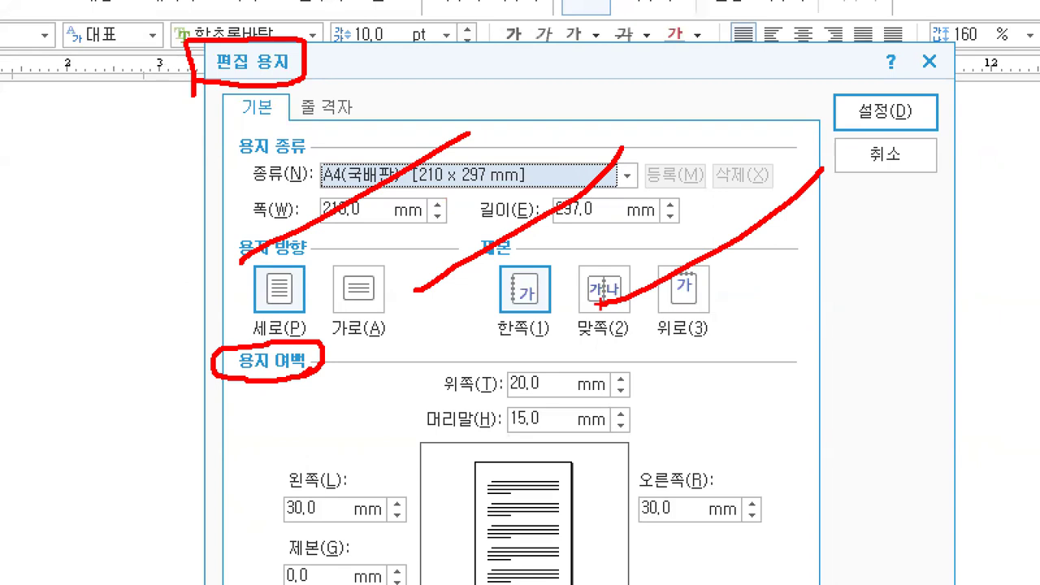
pyautogui.moveTo(177, 335); pyautogui.dragTo(201, 328)
pyautogui.moveTo(479, 400); pyautogui.dragTo(553, 399)
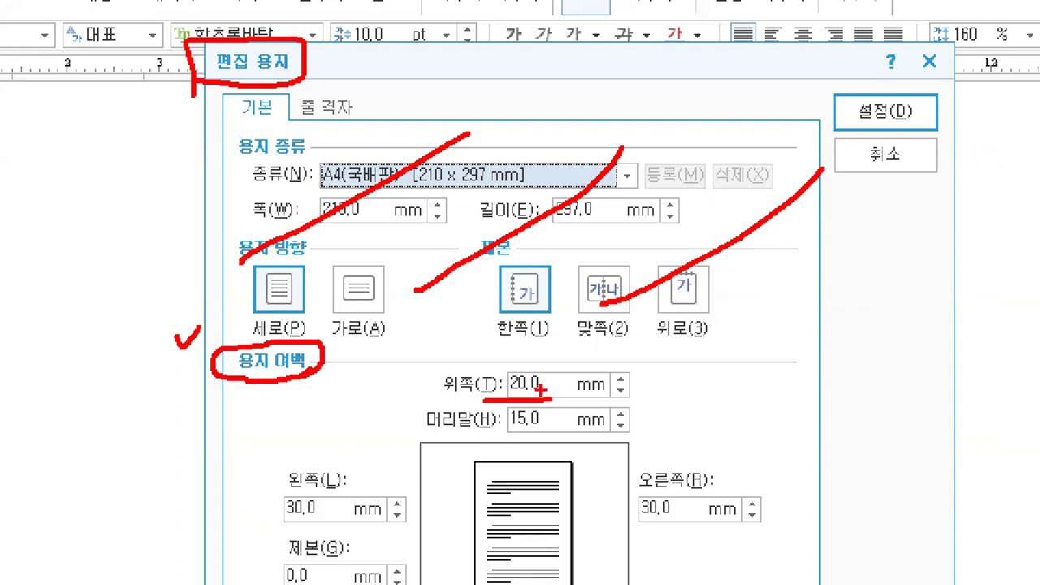
# Step: Mark the current 용지 여백 values, including the 30.0 mm side margins
pyautogui.moveTo(541, 371)
pyautogui.mouseDown()
pyautogui.moveTo(504, 389)
pyautogui.moveTo(559, 374)
pyautogui.moveTo(560, 384)
pyautogui.mouseUp()
pyautogui.moveTo(668, 364)
pyautogui.mouseDown()
pyautogui.moveTo(670, 398)
pyautogui.moveTo(680, 398)
pyautogui.moveTo(687, 365)
pyautogui.mouseUp()
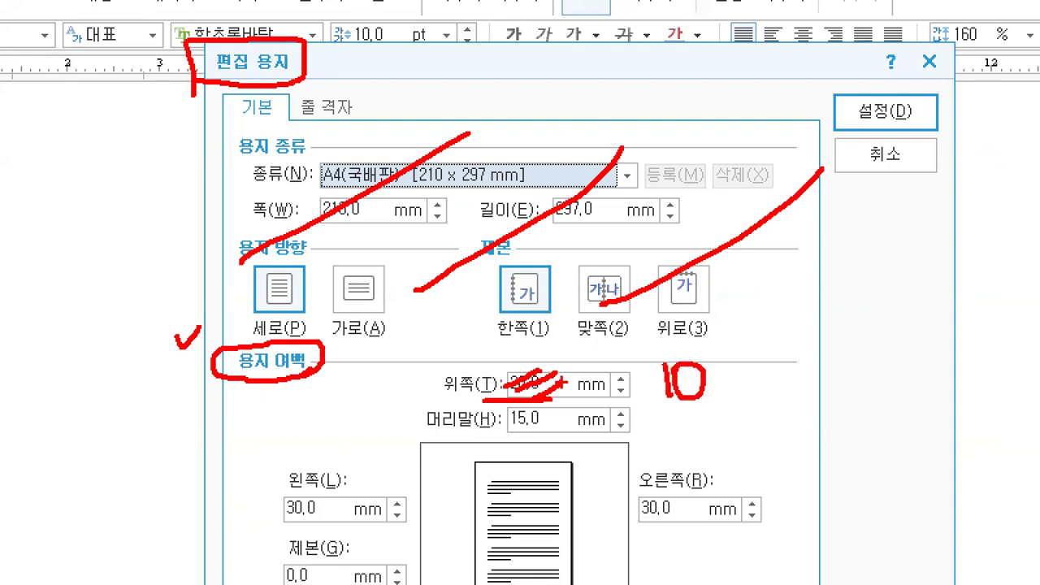
pyautogui.moveTo(568, 367); pyautogui.dragTo(580, 364)
pyautogui.moveTo(566, 404); pyautogui.dragTo(583, 398)
pyautogui.moveTo(702, 493); pyautogui.dragTo(720, 481)
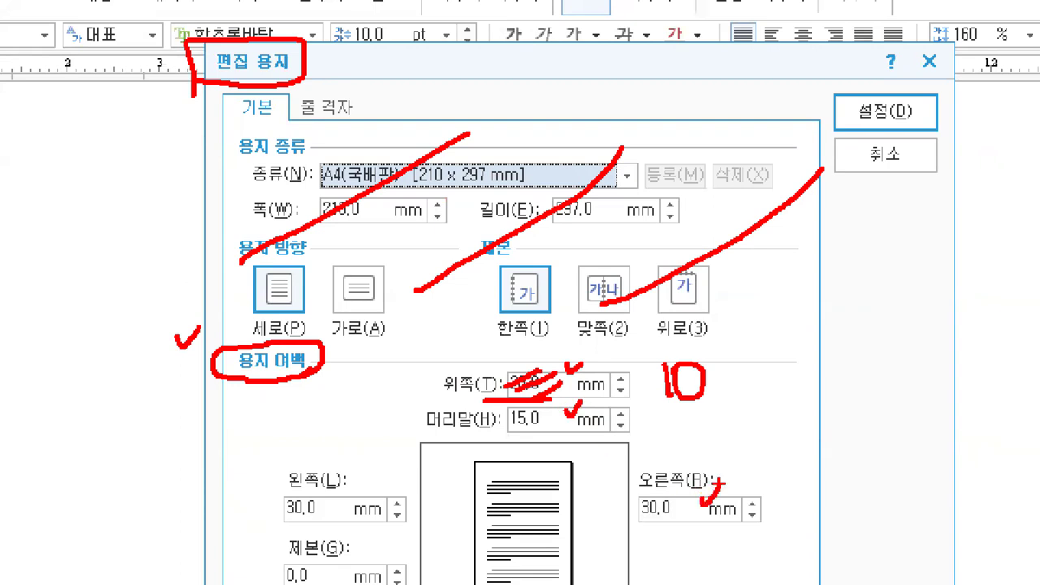
pyautogui.moveTo(345, 493); pyautogui.dragTo(370, 484)
pyautogui.moveTo(687, 500); pyautogui.dragTo(685, 516)
pyautogui.moveTo(317, 498)
pyautogui.mouseDown()
pyautogui.moveTo(316, 515)
pyautogui.moveTo(325, 512)
pyautogui.mouseUp()
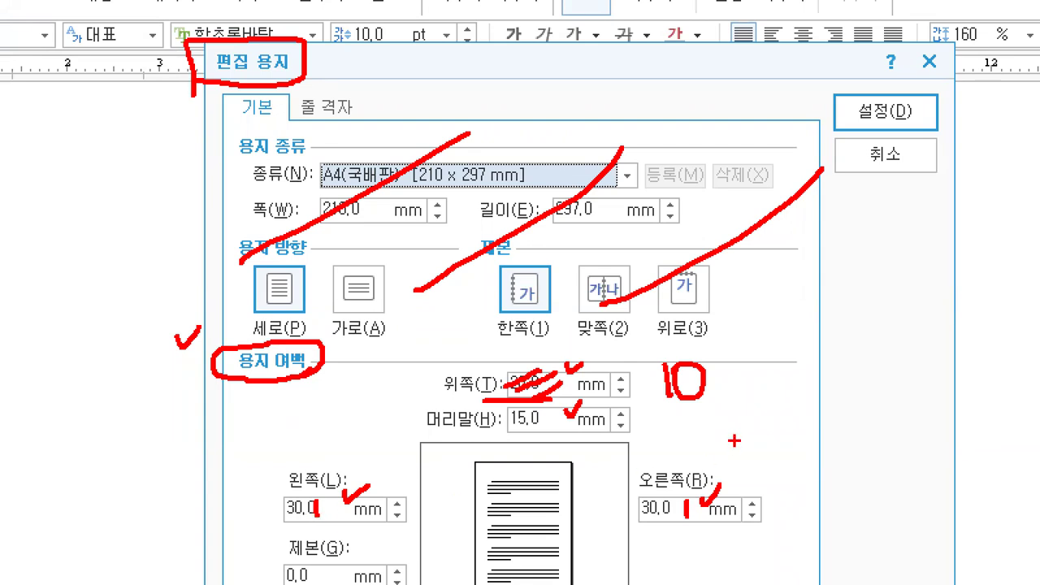
# Step: Circle the Tab key on the ALSee keyboard diagram, then return to the 편집 용지 dialog
pyautogui.hotkey('alt', 'Tab')
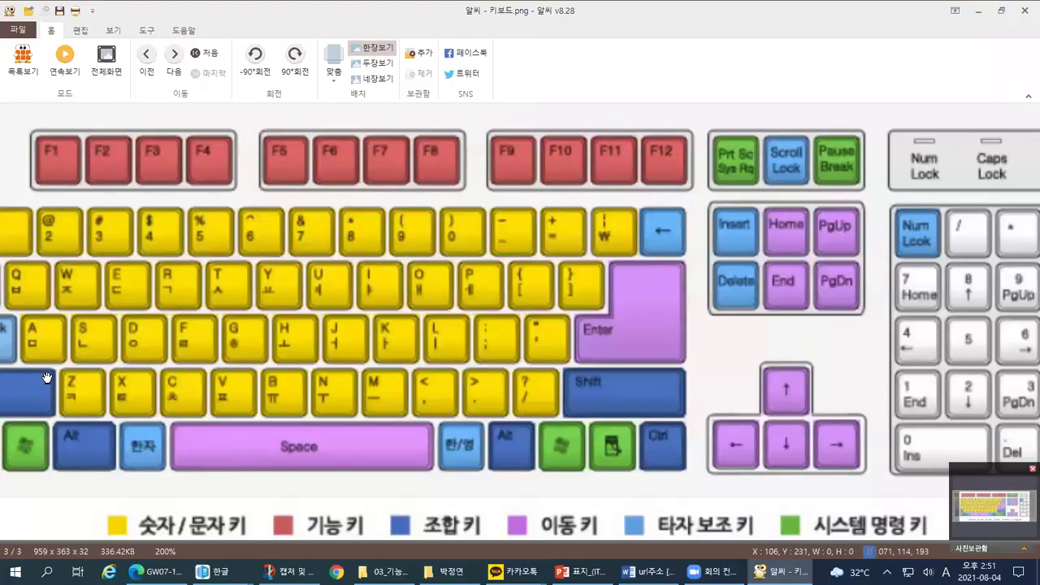
pyautogui.moveTo(46, 376); pyautogui.dragTo(314, 391)
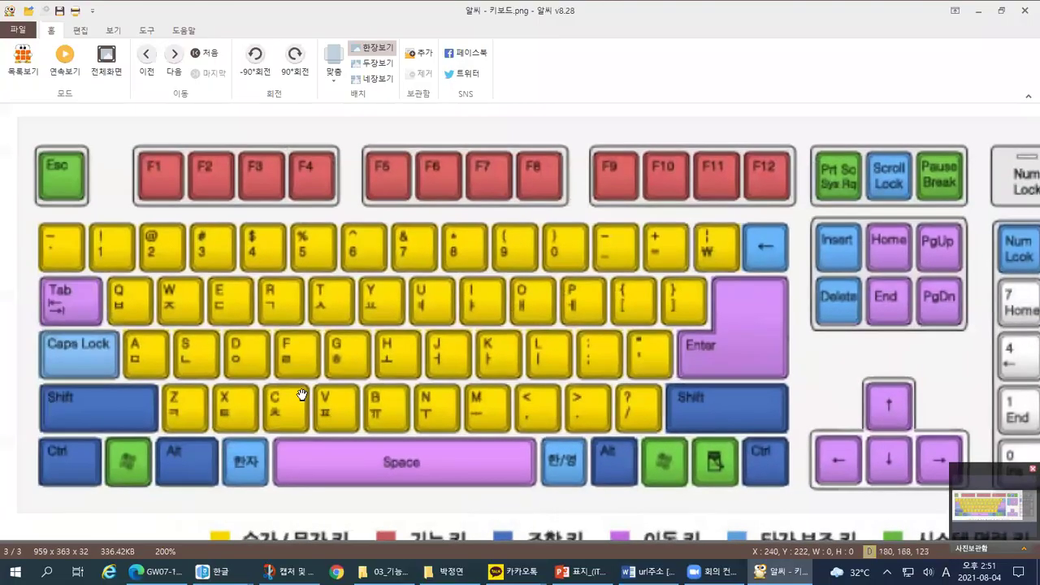
pyautogui.moveTo(186, 323)
pyautogui.mouseDown()
pyautogui.moveTo(50, 203)
pyautogui.moveTo(235, 240)
pyautogui.moveTo(174, 317)
pyautogui.moveTo(84, 326)
pyautogui.mouseUp()
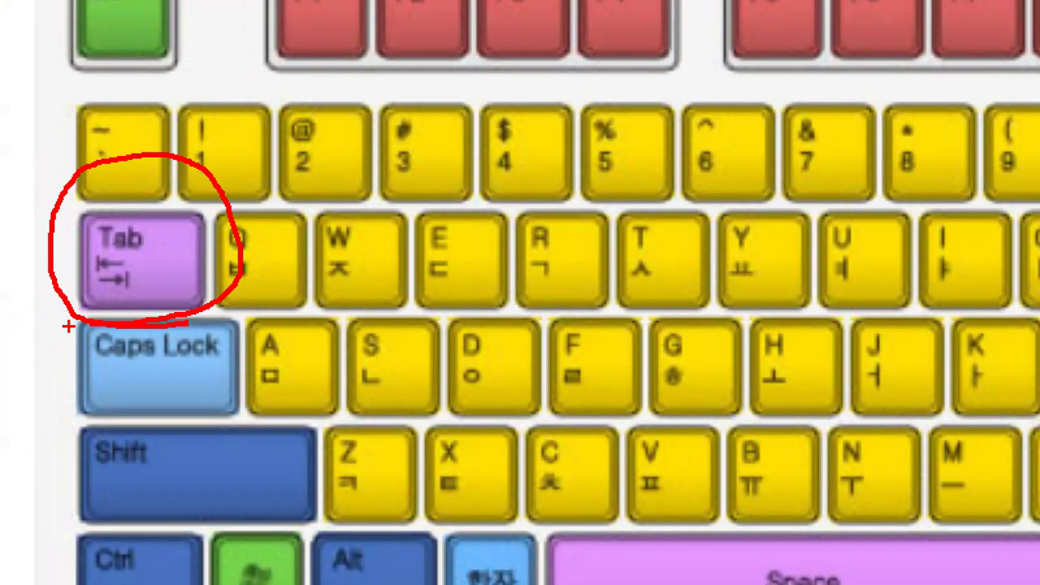
pyautogui.hotkey('alt', 'Tab')
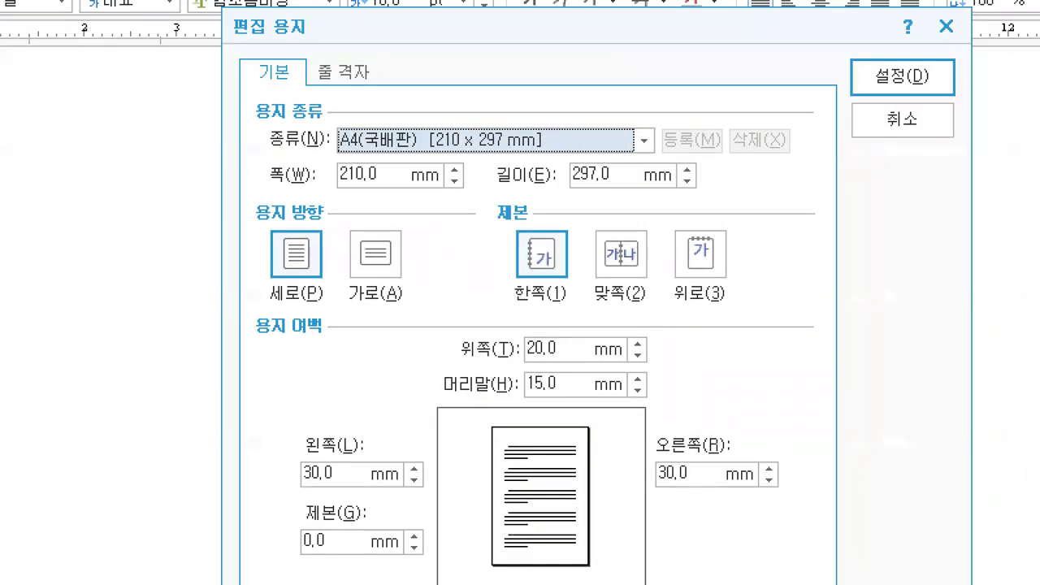
# Step: Annotate the 편집 용지 title and margins heading, circling the current 20.0 mm top margin
pyautogui.moveTo(292, 17); pyautogui.dragTo(384, 16)
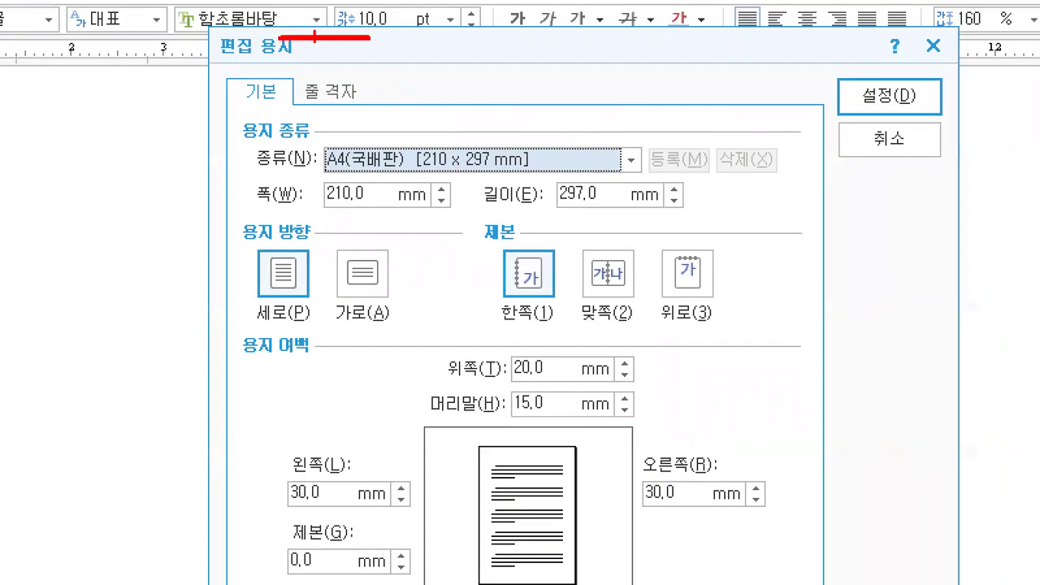
pyautogui.moveTo(313, 37)
pyautogui.mouseDown()
pyautogui.moveTo(318, 50)
pyautogui.moveTo(390, 37)
pyautogui.moveTo(394, 84)
pyautogui.mouseUp()
pyautogui.moveTo(180, 65); pyautogui.dragTo(293, 62)
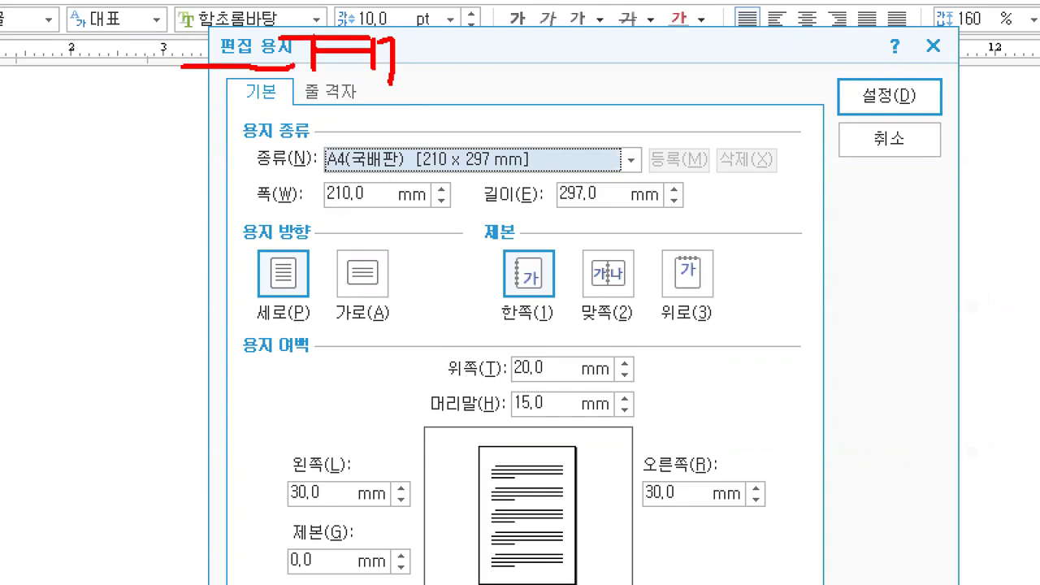
pyautogui.moveTo(164, 375); pyautogui.dragTo(331, 356)
pyautogui.moveTo(424, 384)
pyautogui.mouseDown()
pyautogui.moveTo(555, 378)
pyautogui.moveTo(502, 359)
pyautogui.moveTo(569, 351)
pyautogui.moveTo(520, 377)
pyautogui.mouseUp()
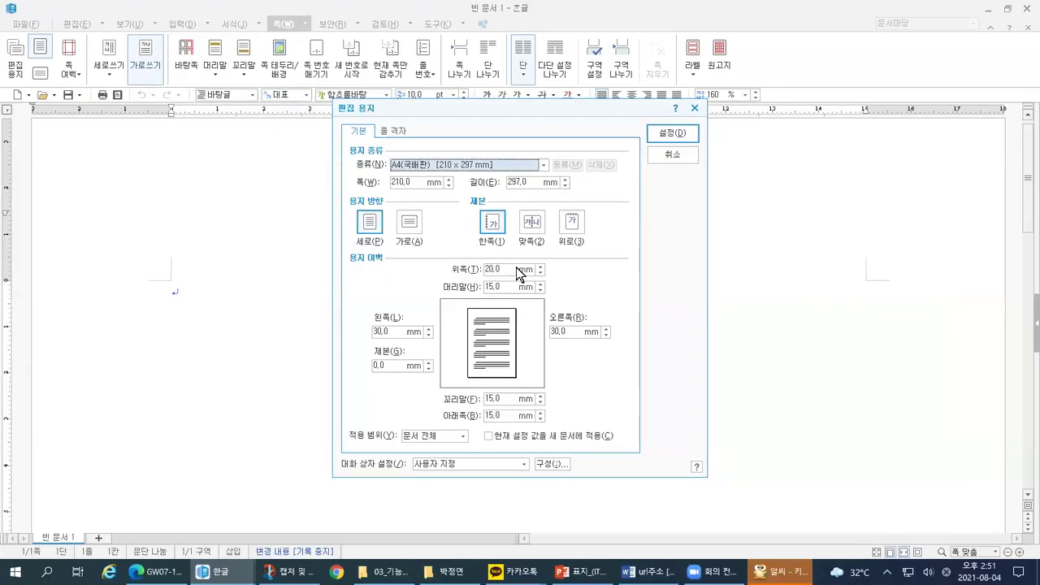
# Step: Change the top margin to 10 mm and mark the bottom margin field next
pyautogui.click(521, 370)
pyautogui.write('10')
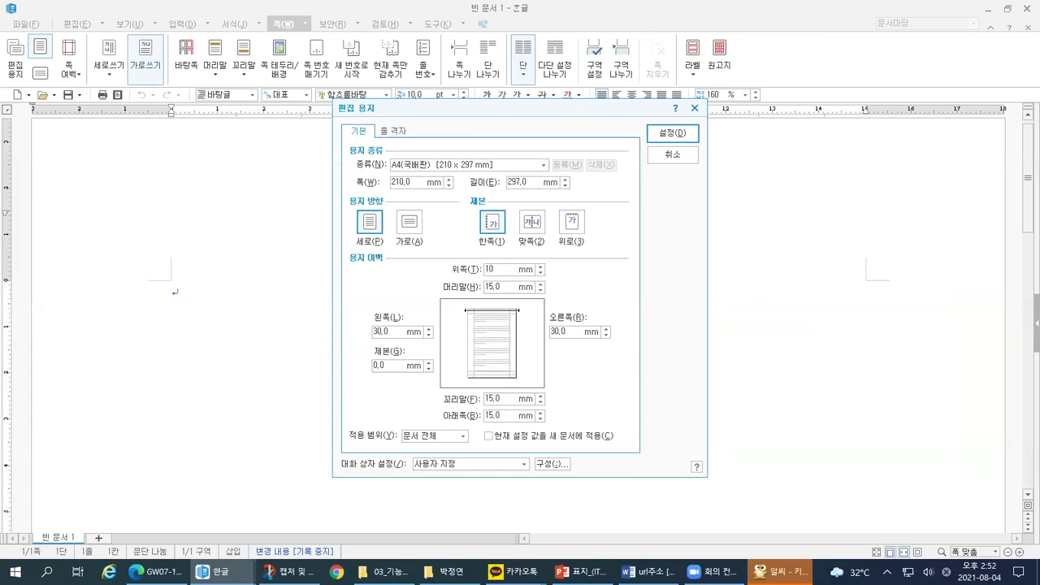
pyautogui.click(500, 415)
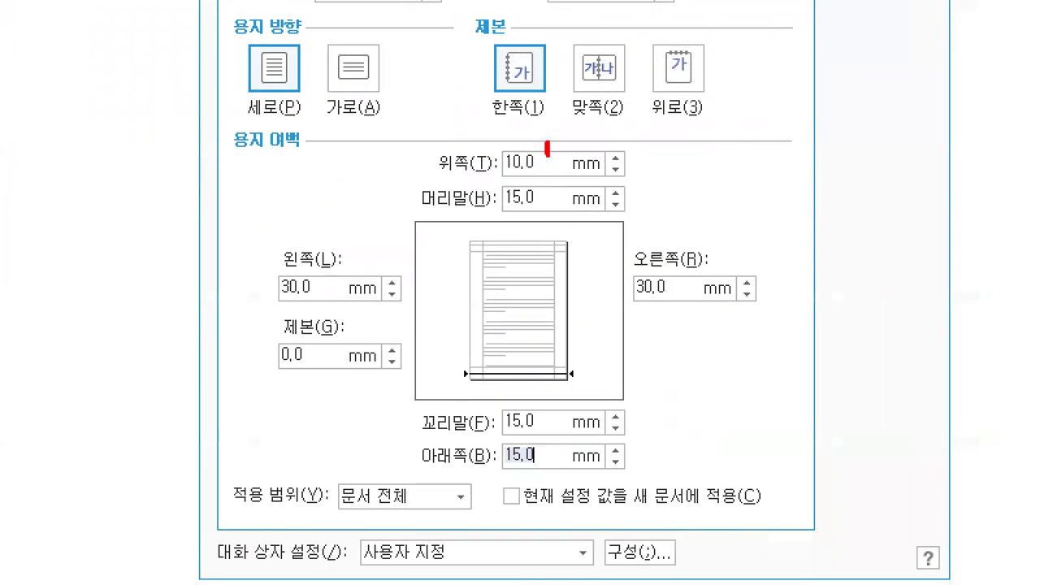
pyautogui.moveTo(548, 152); pyautogui.dragTo(562, 140)
pyautogui.moveTo(420, 471); pyautogui.dragTo(546, 465)
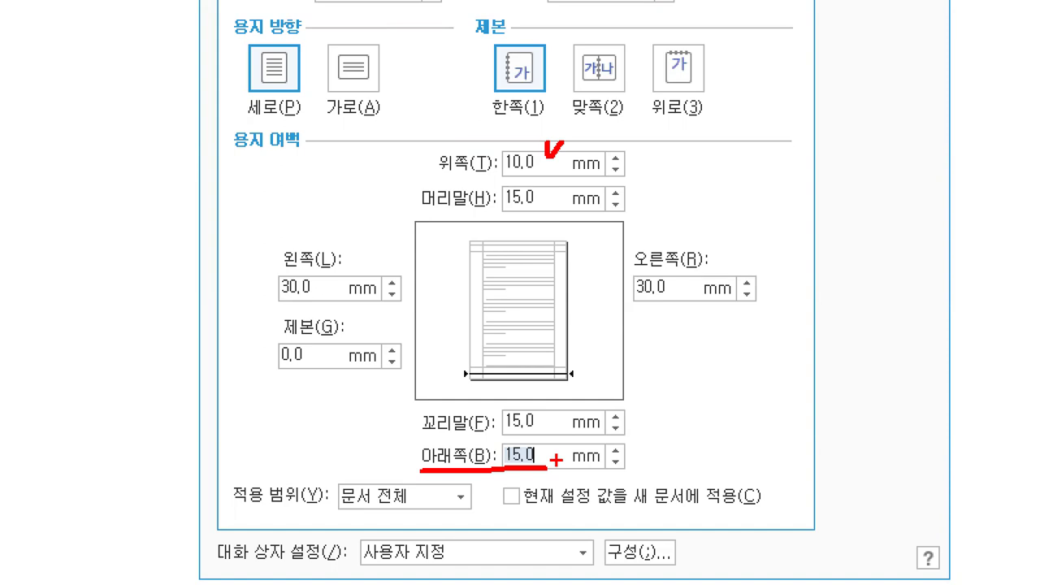
# Step: Enter 10 mm as the bottom margin
pyautogui.write('10')
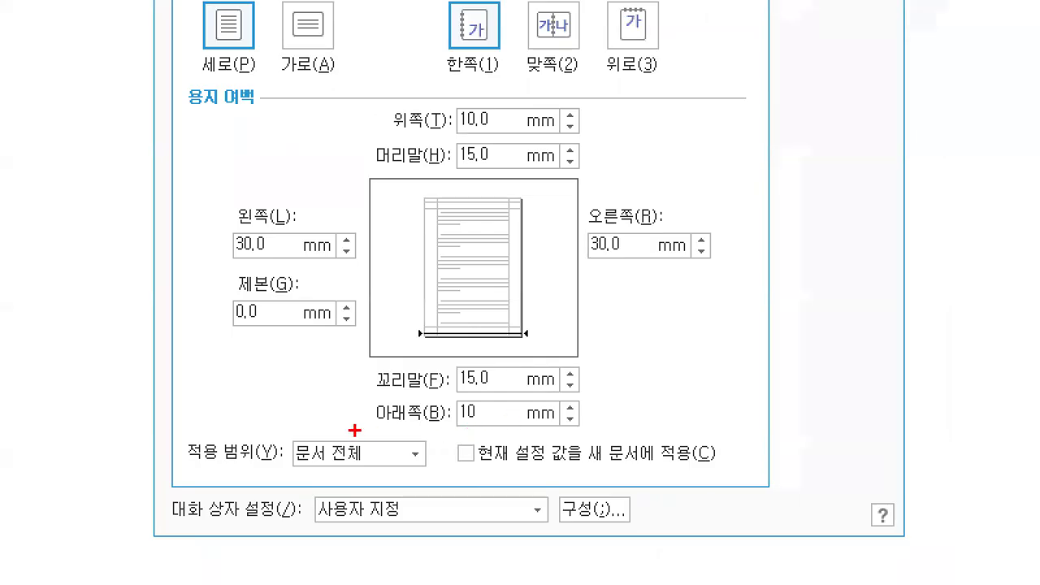
pyautogui.moveTo(354, 427); pyautogui.dragTo(500, 434)
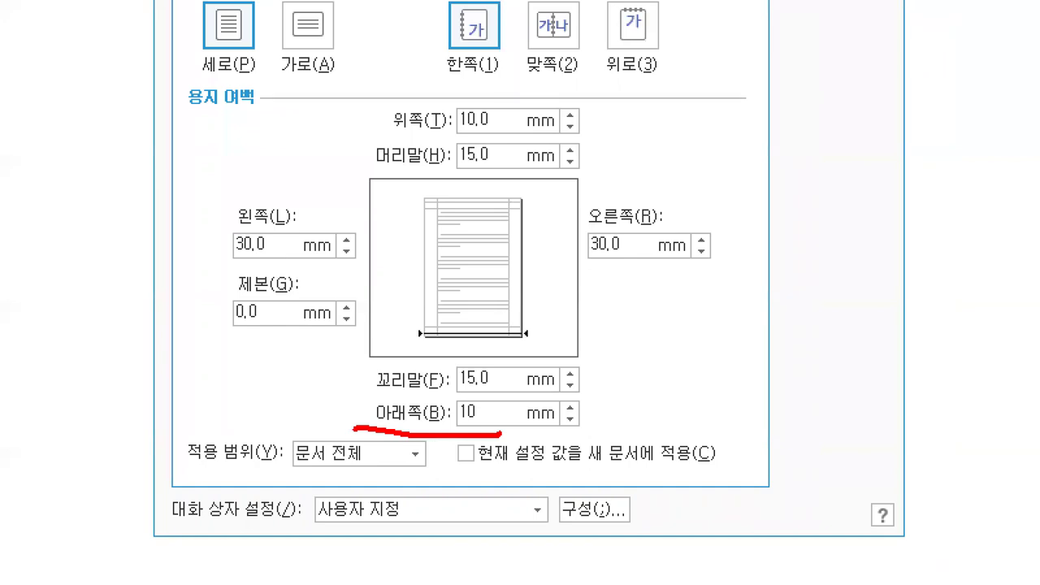
pyautogui.moveTo(496, 402); pyautogui.dragTo(481, 432)
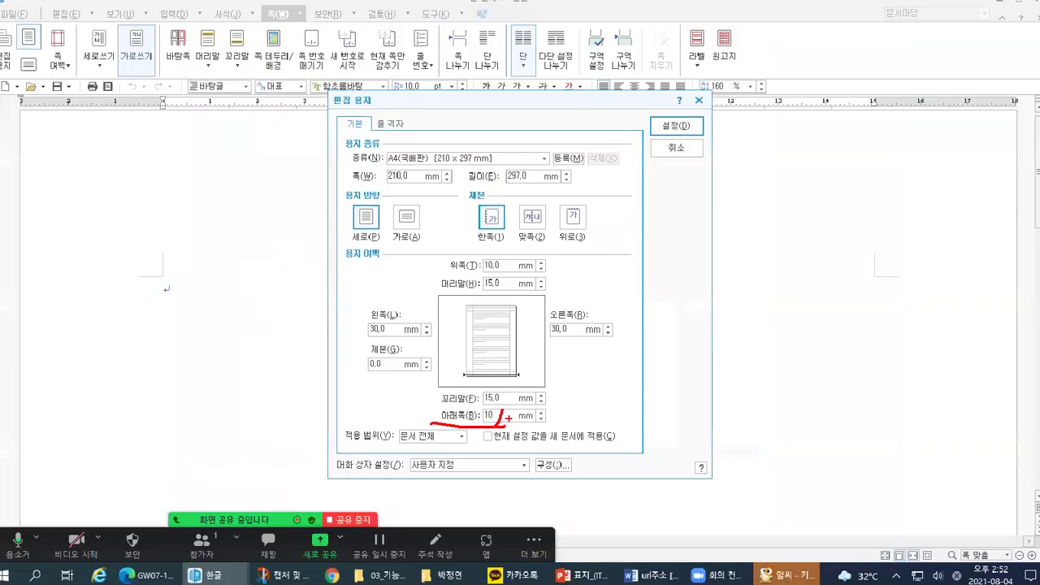
pyautogui.press('Tab')
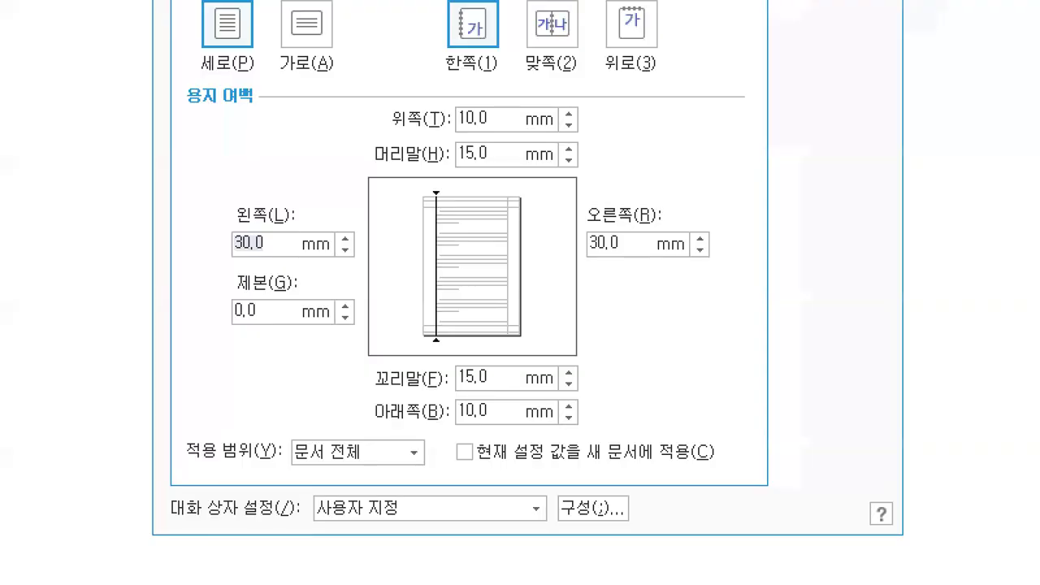
# Step: Change the left margin from 30.0 to 11 mm
pyautogui.moveTo(416, 177); pyautogui.dragTo(419, 340)
pyautogui.moveTo(223, 209); pyautogui.dragTo(248, 198)
pyautogui.moveTo(215, 250); pyautogui.dragTo(288, 259)
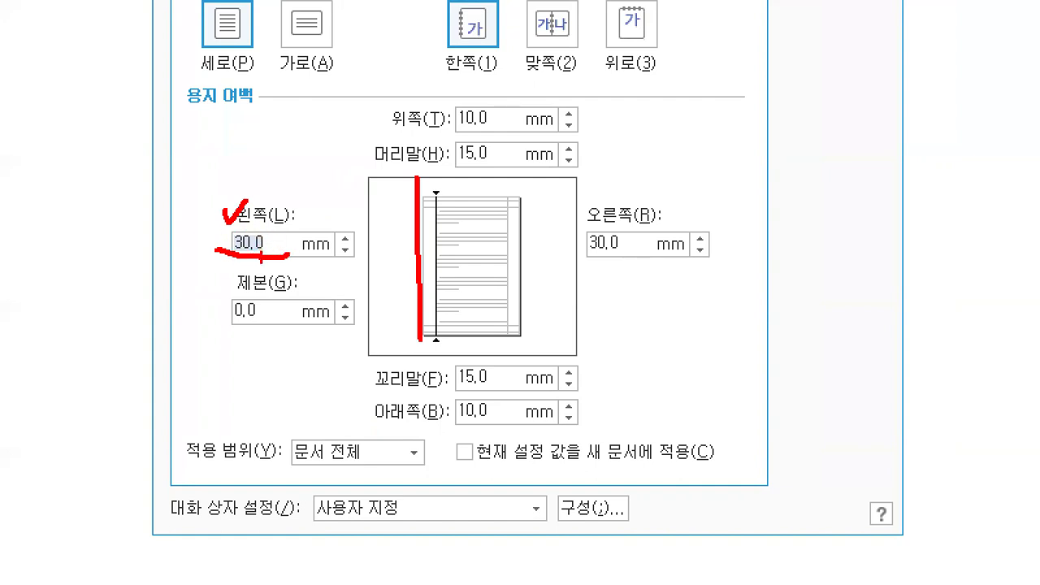
pyautogui.moveTo(135, 231); pyautogui.dragTo(135, 265)
pyautogui.moveTo(168, 221); pyautogui.dragTo(167, 269)
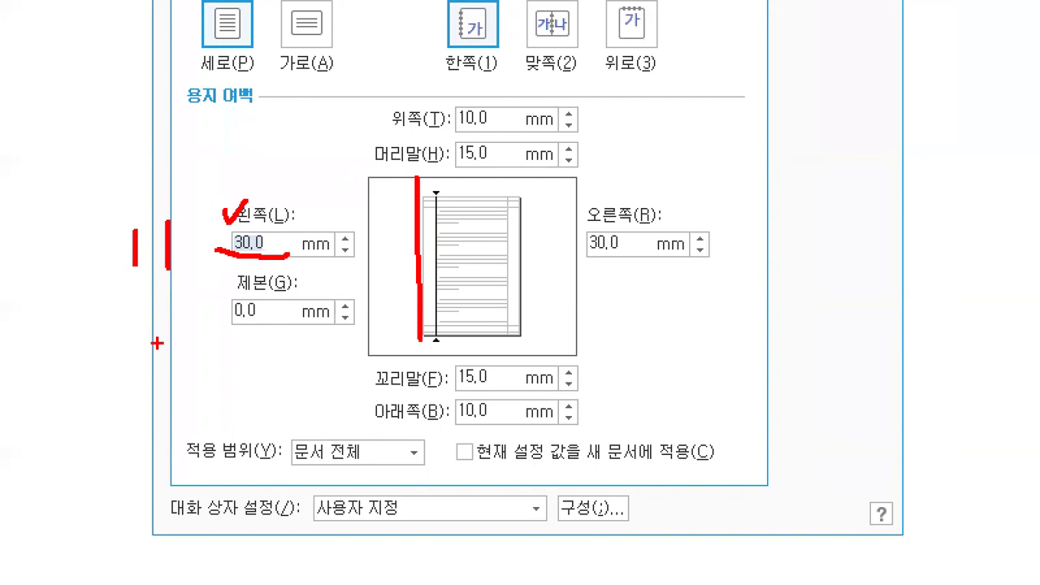
pyautogui.write('11')
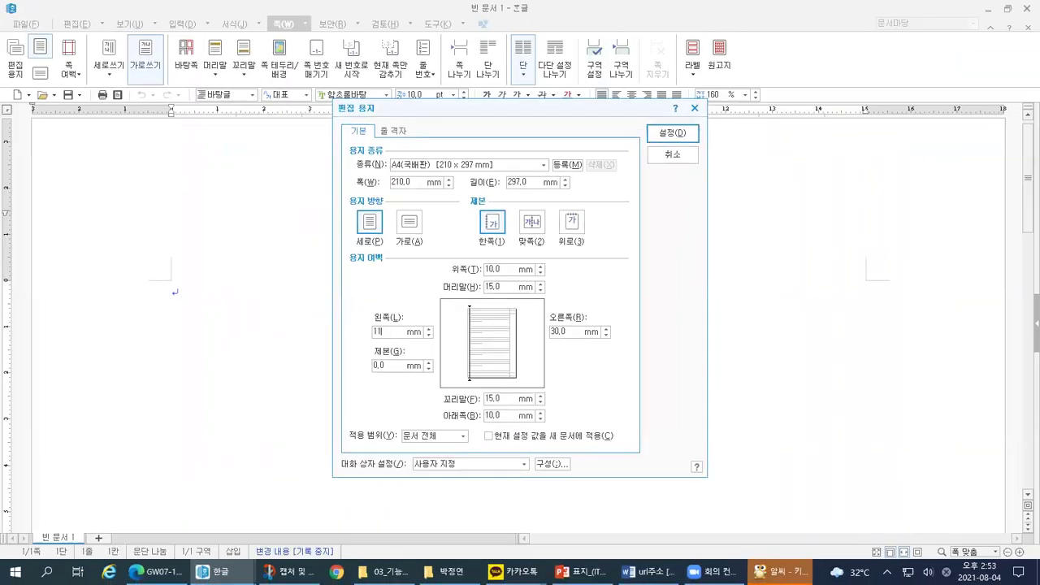
pyautogui.press('Tab')
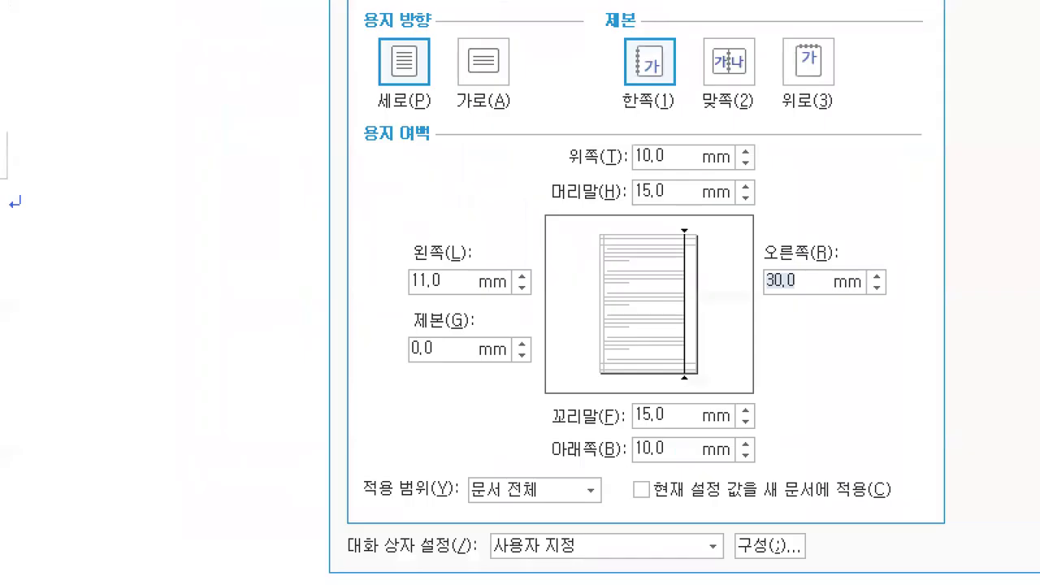
# Step: Change the right margin to 11 mm
pyautogui.moveTo(523, 295); pyautogui.dragTo(523, 360)
pyautogui.moveTo(674, 338); pyautogui.dragTo(674, 398)
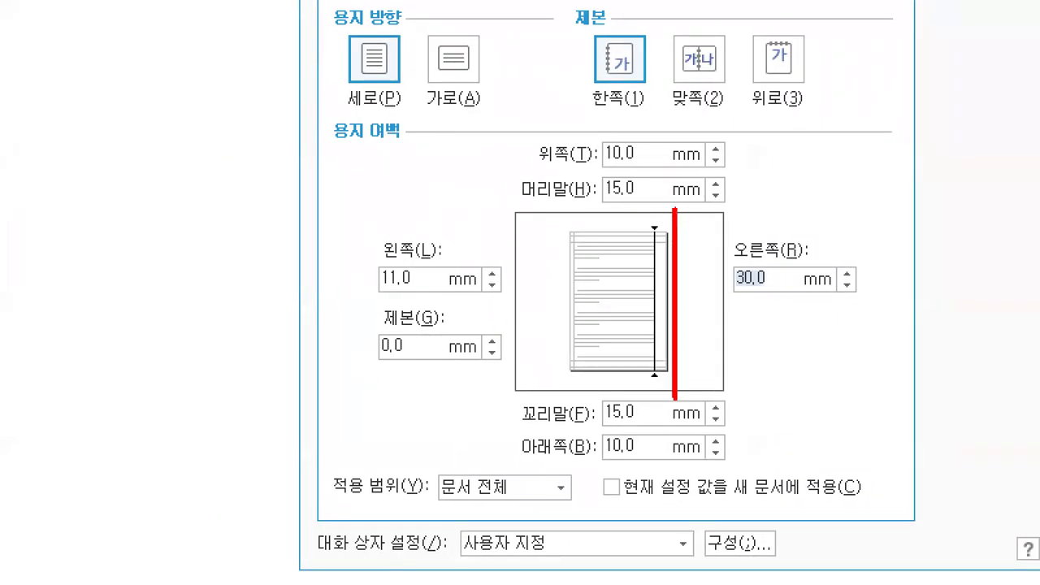
pyautogui.moveTo(722, 292); pyautogui.dragTo(770, 292)
pyautogui.moveTo(802, 320)
pyautogui.mouseDown()
pyautogui.moveTo(802, 348)
pyautogui.moveTo(816, 351)
pyautogui.mouseUp()
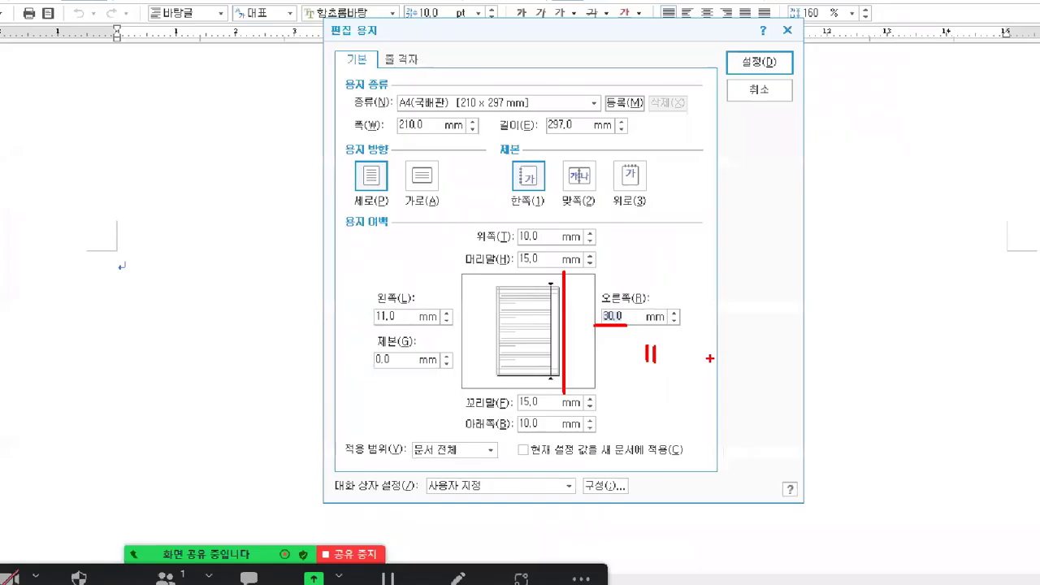
pyautogui.write('11')
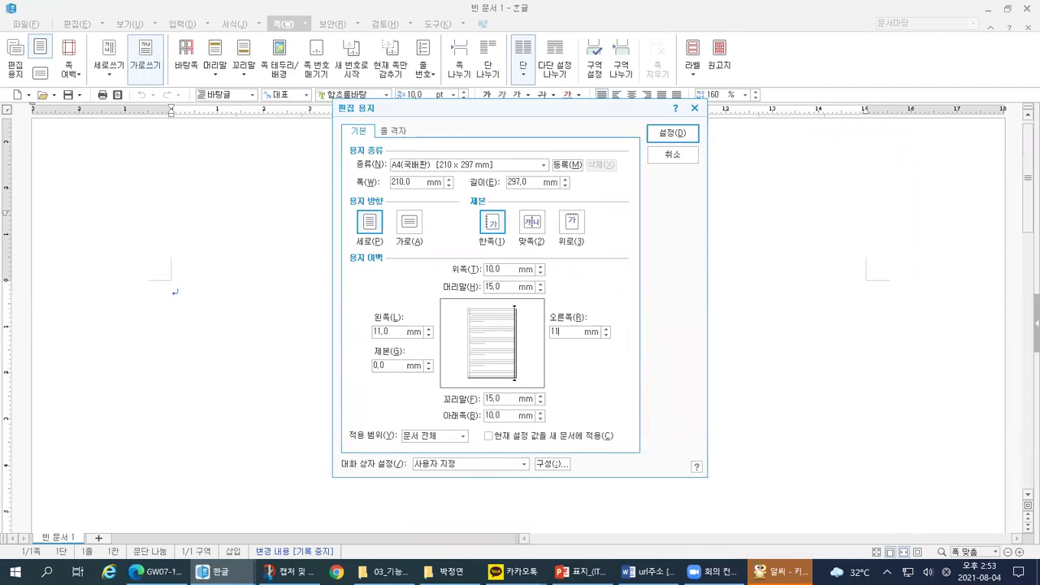
pyautogui.moveTo(545, 337); pyautogui.dragTo(569, 338)
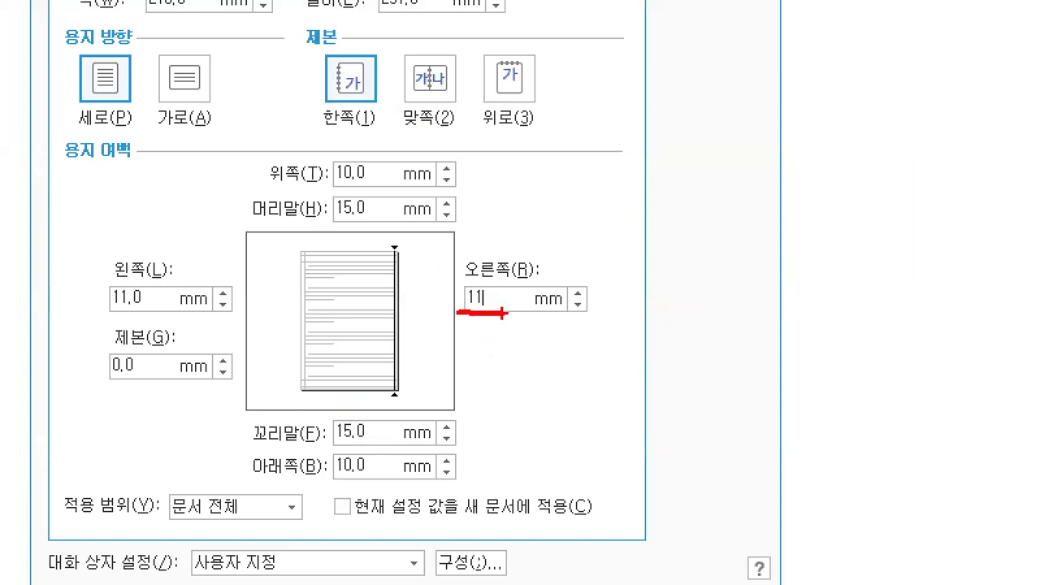
pyautogui.press('Tab')
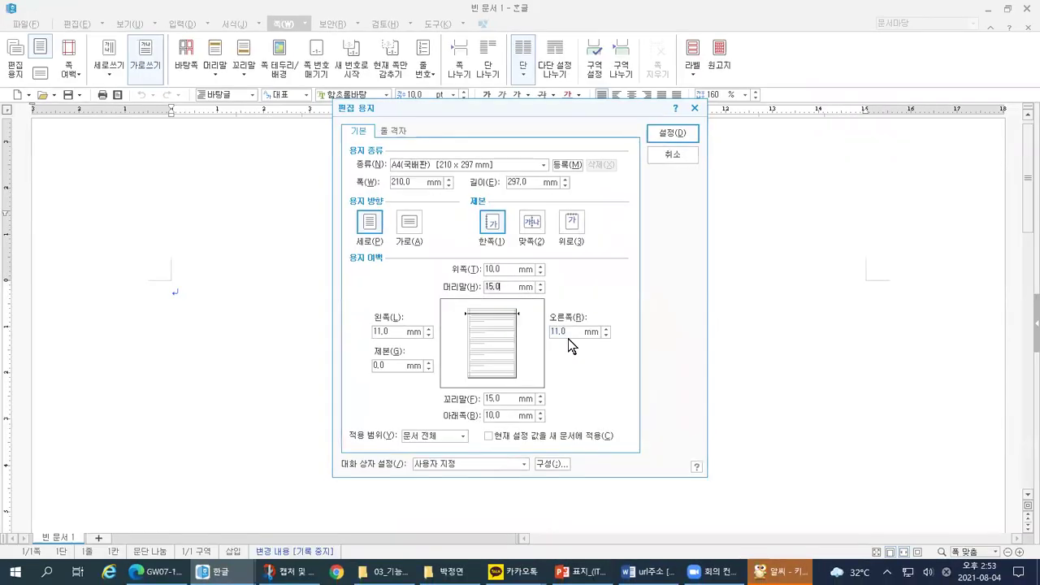
# Step: Change the header (머리말) margin from 15.0 to 10 mm
pyautogui.moveTo(452, 314)
pyautogui.mouseDown()
pyautogui.moveTo(523, 314)
pyautogui.moveTo(497, 286)
pyautogui.mouseUp()
pyautogui.moveTo(382, 249); pyautogui.dragTo(436, 250)
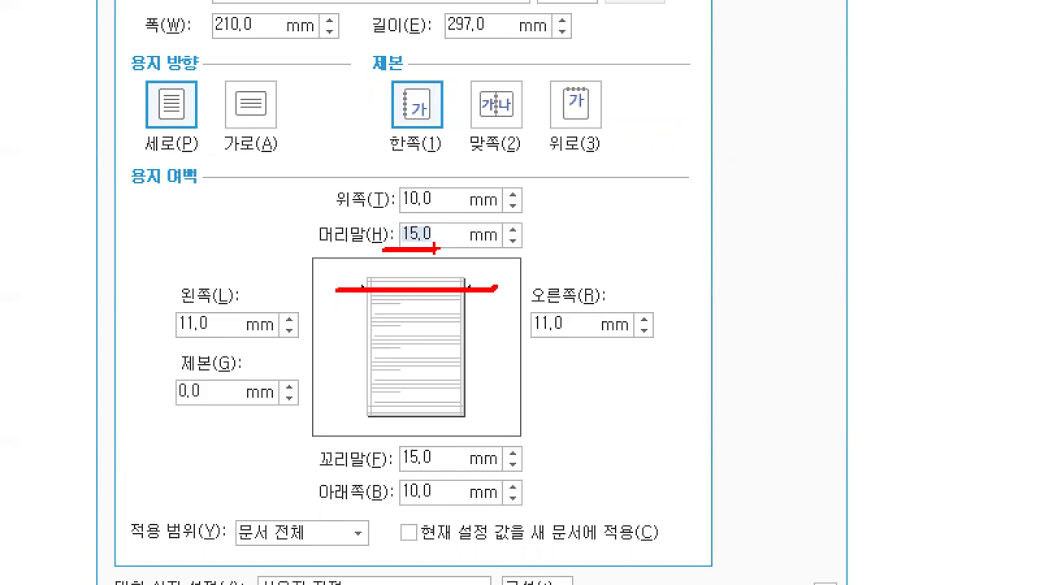
pyautogui.moveTo(558, 224)
pyautogui.mouseDown()
pyautogui.moveTo(560, 251)
pyautogui.moveTo(600, 239)
pyautogui.moveTo(587, 216)
pyautogui.mouseUp()
pyautogui.write('10')
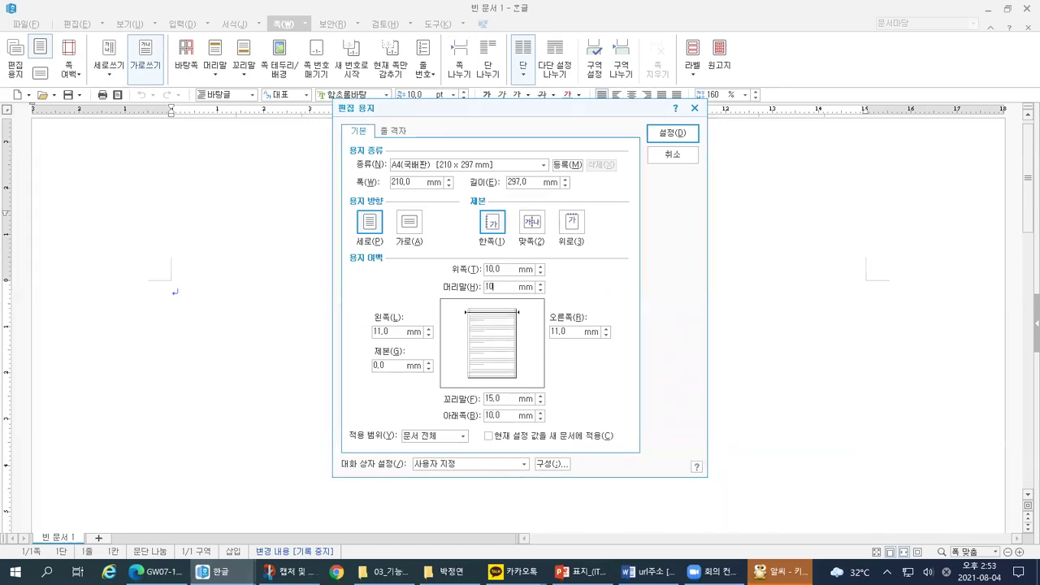
pyautogui.click(499, 399)
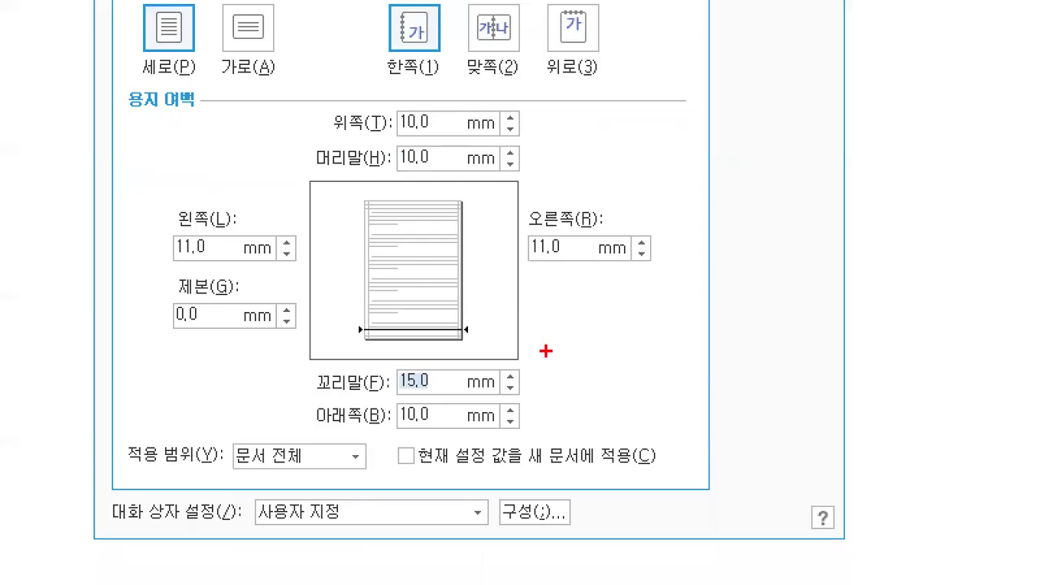
# Step: Mark the 15,0 footer margin on screen, then enter 10 as the new footer margin
pyautogui.moveTo(451, 380); pyautogui.dragTo(519, 377)
pyautogui.moveTo(379, 390); pyautogui.dragTo(461, 395)
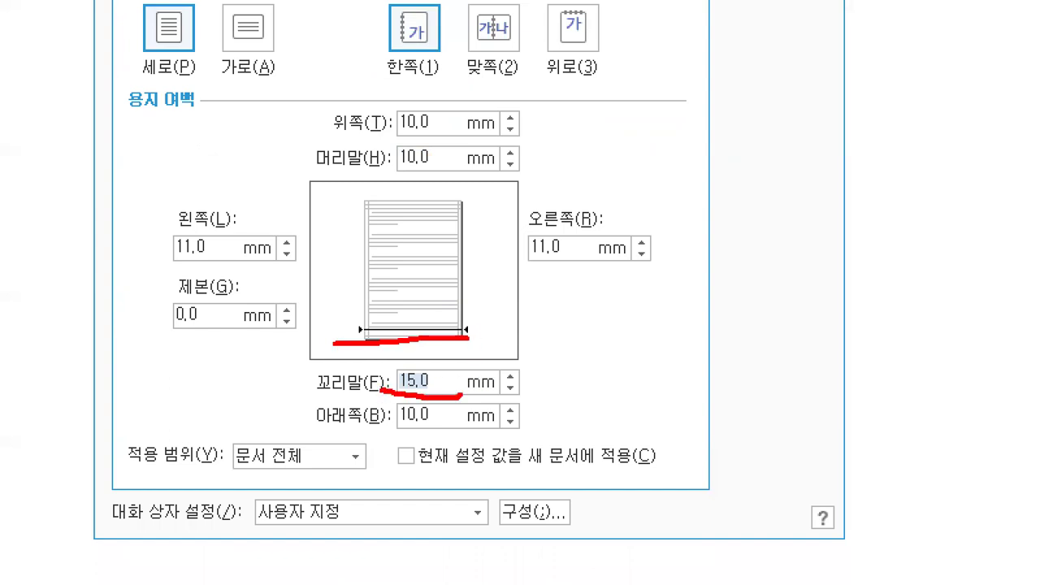
pyautogui.moveTo(432, 374)
pyautogui.mouseDown()
pyautogui.moveTo(492, 348)
pyautogui.moveTo(432, 375)
pyautogui.moveTo(463, 379)
pyautogui.mouseUp()
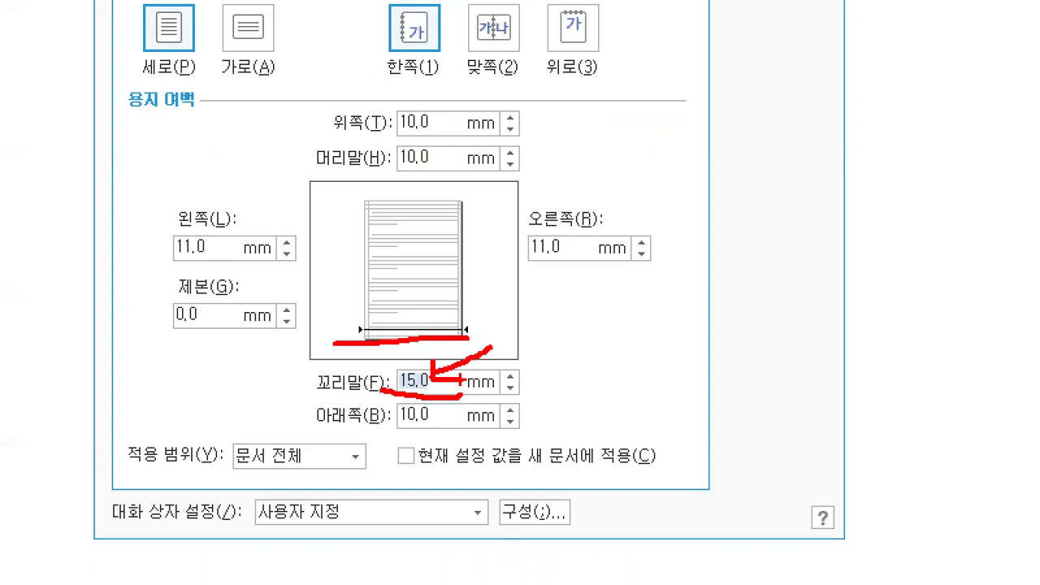
pyautogui.moveTo(520, 325); pyautogui.dragTo(521, 361)
pyautogui.moveTo(561, 325)
pyautogui.mouseDown()
pyautogui.moveTo(568, 358)
pyautogui.moveTo(548, 334)
pyautogui.mouseUp()
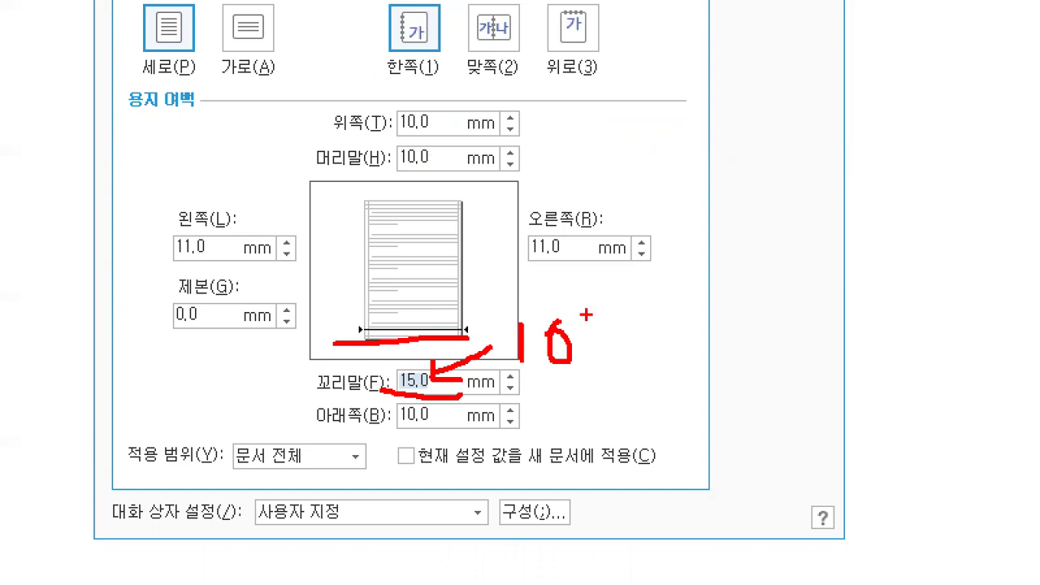
pyautogui.press('Escape')
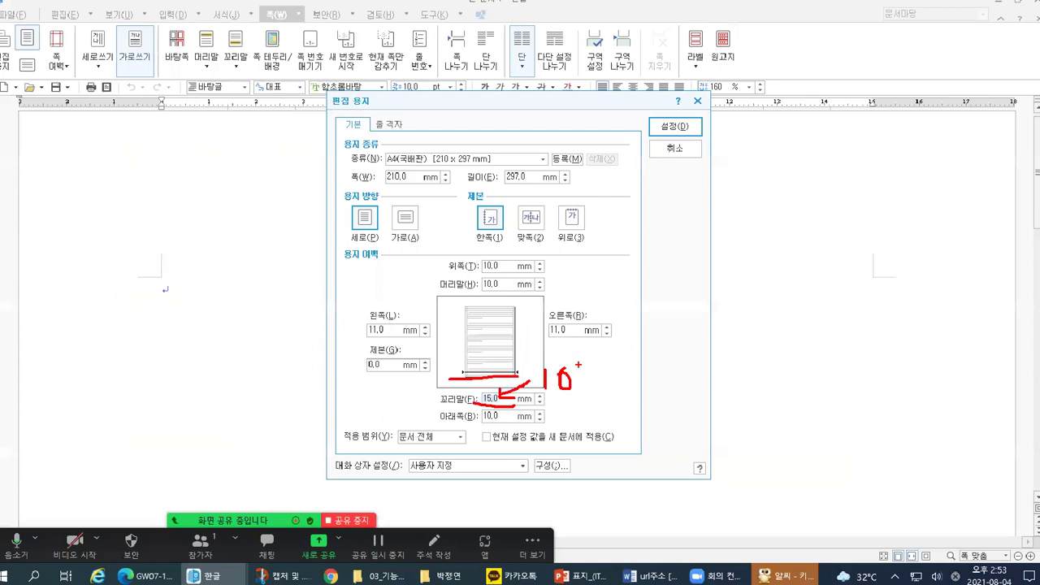
pyautogui.write('10')
pyautogui.click(385, 365)
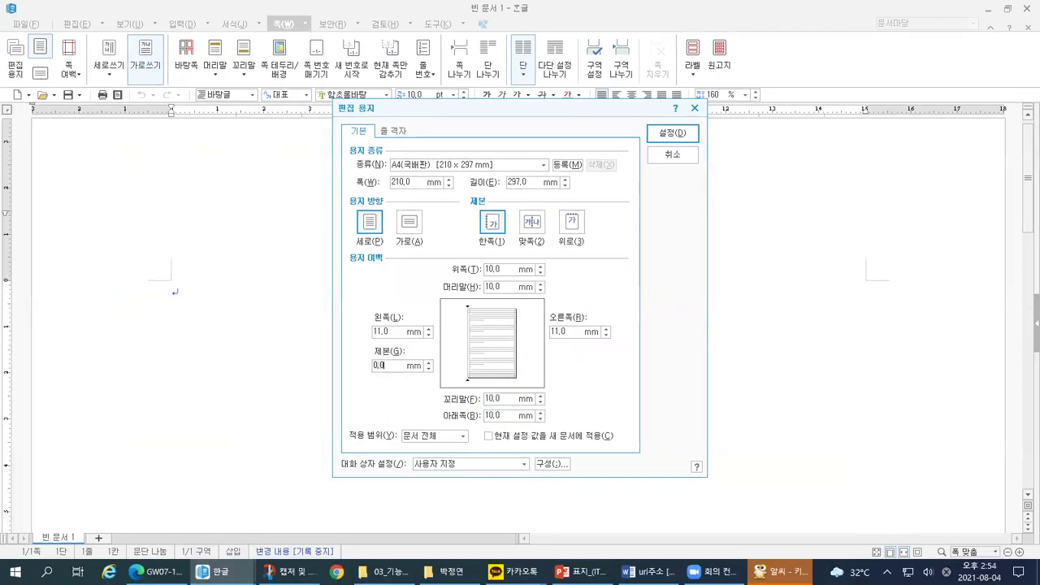
pyautogui.hotkey('ctrl', '1')
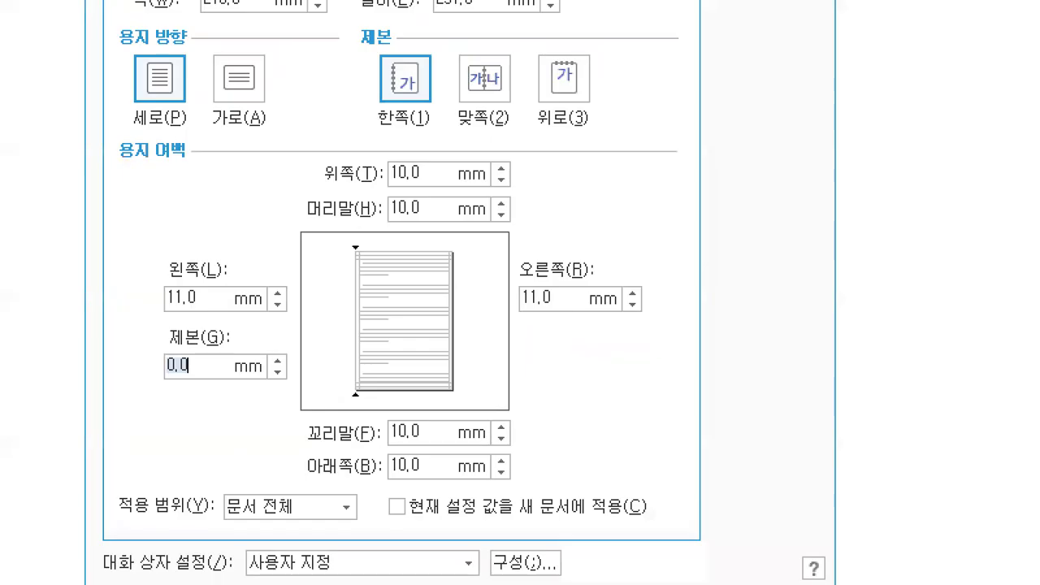
pyautogui.moveTo(145, 389); pyautogui.dragTo(208, 385)
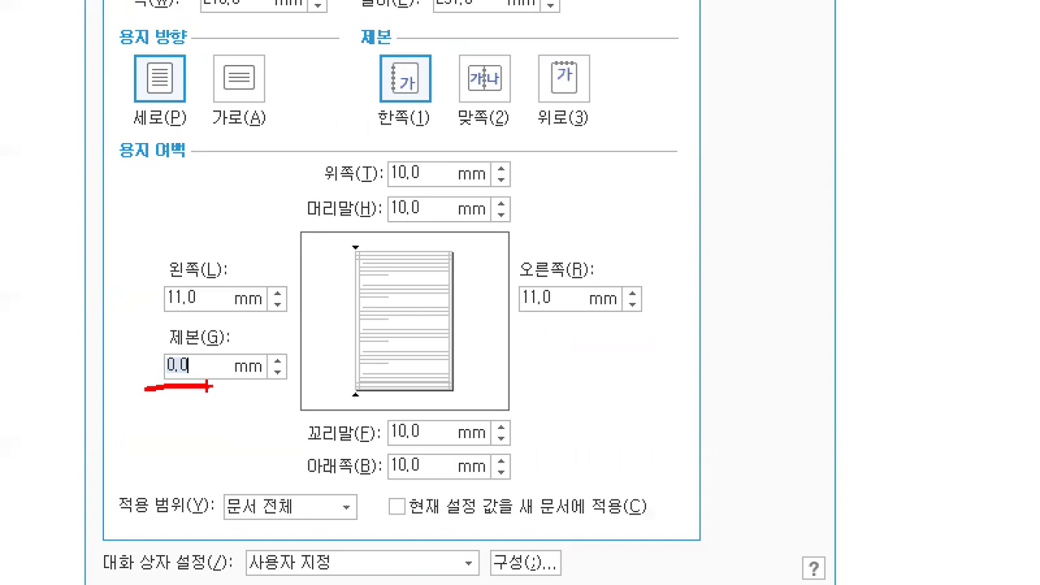
pyautogui.moveTo(138, 356)
pyautogui.mouseDown()
pyautogui.moveTo(144, 374)
pyautogui.moveTo(151, 354)
pyautogui.mouseUp()
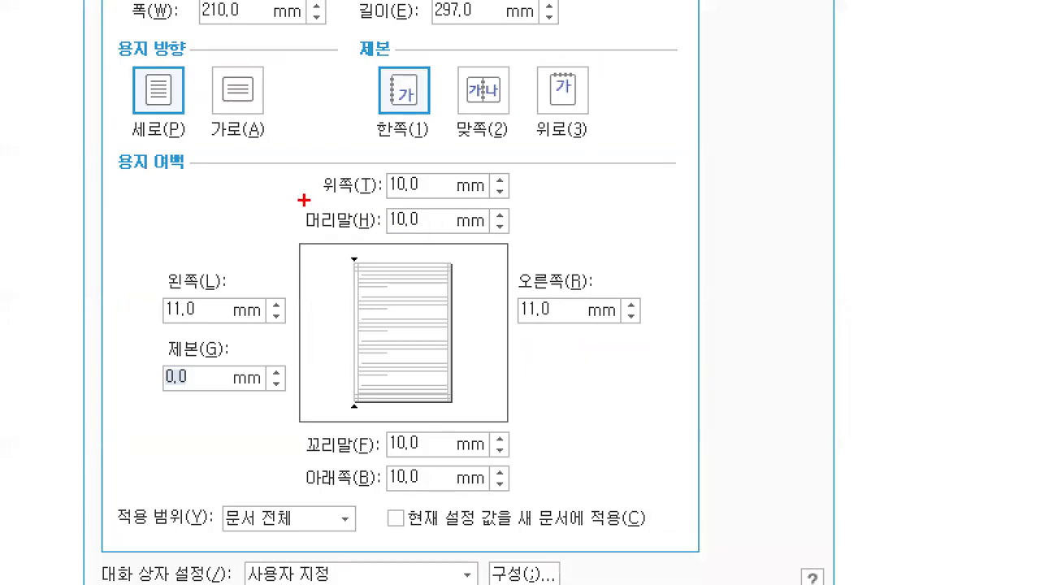
pyautogui.moveTo(302, 197); pyautogui.dragTo(442, 193)
pyautogui.moveTo(286, 487); pyautogui.dragTo(486, 498)
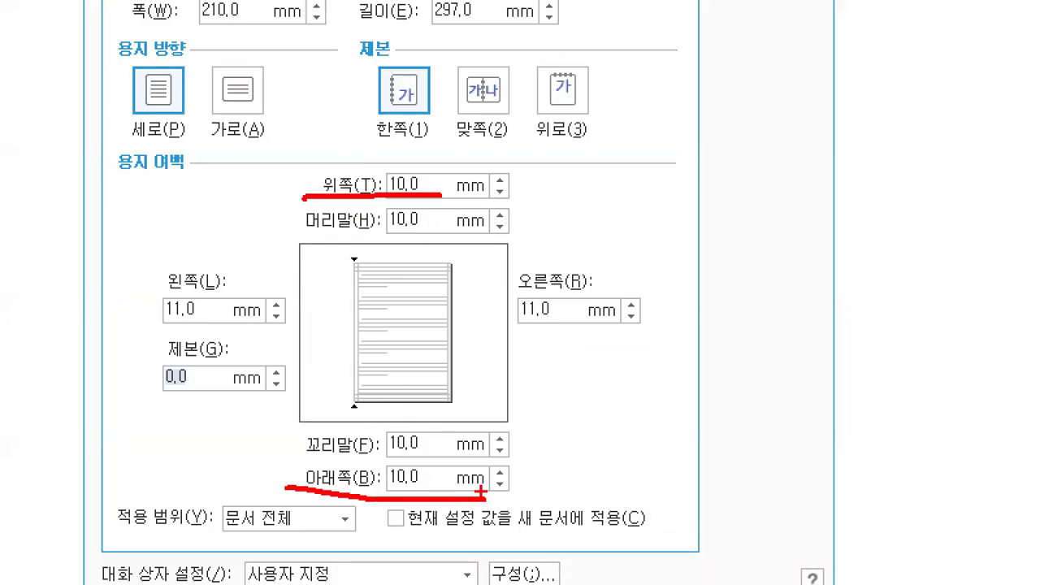
pyautogui.moveTo(128, 321); pyautogui.dragTo(283, 332)
pyautogui.moveTo(505, 321); pyautogui.dragTo(690, 323)
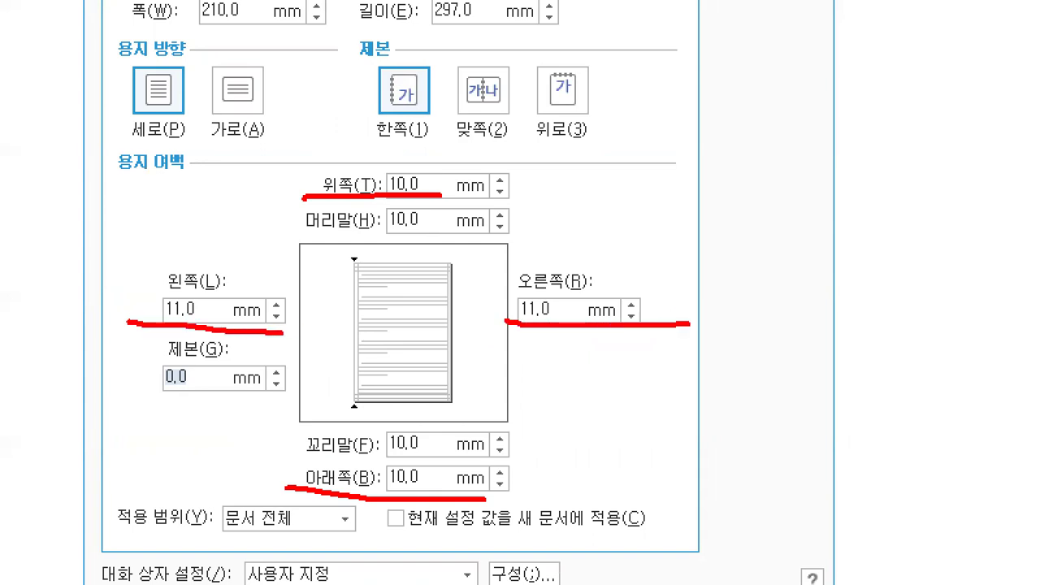
pyautogui.moveTo(299, 234); pyautogui.dragTo(522, 228)
pyautogui.moveTo(286, 455); pyautogui.dragTo(508, 449)
pyautogui.moveTo(104, 398); pyautogui.dragTo(167, 393)
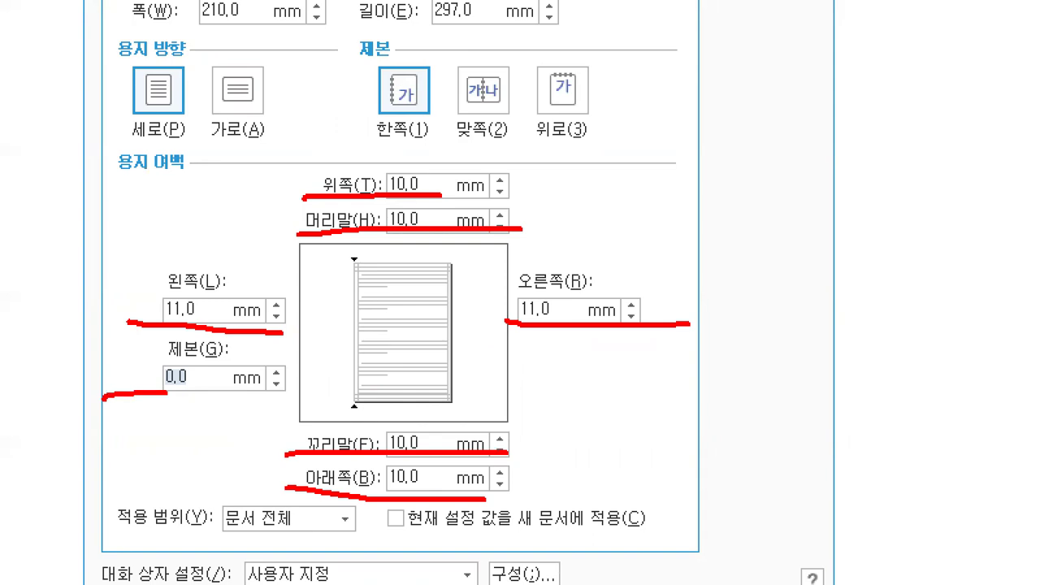
pyautogui.moveTo(447, 190)
pyautogui.mouseDown()
pyautogui.moveTo(384, 204)
pyautogui.moveTo(424, 175)
pyautogui.mouseUp()
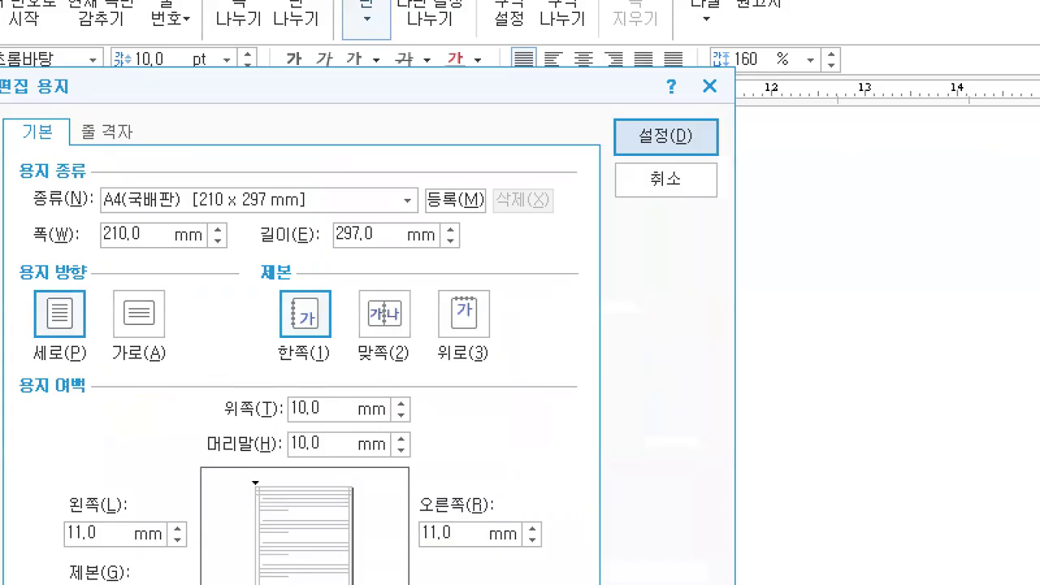
# Step: Discard the page settings, then reopen Edit Paper with F7 to show the default 20, 30 and 15 mm margins
pyautogui.moveTo(608, 105); pyautogui.dragTo(642, 81)
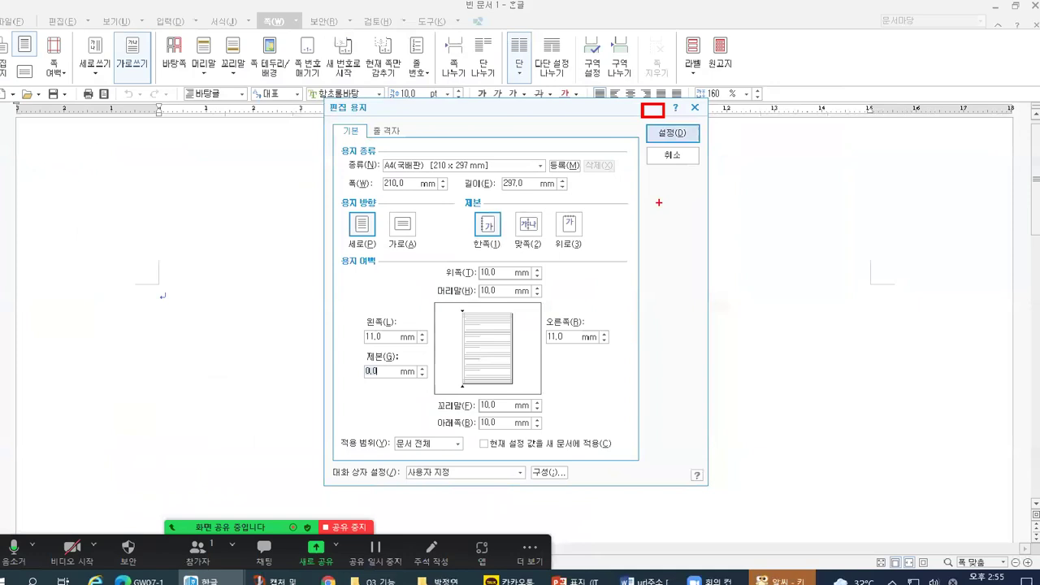
pyautogui.press('Return')
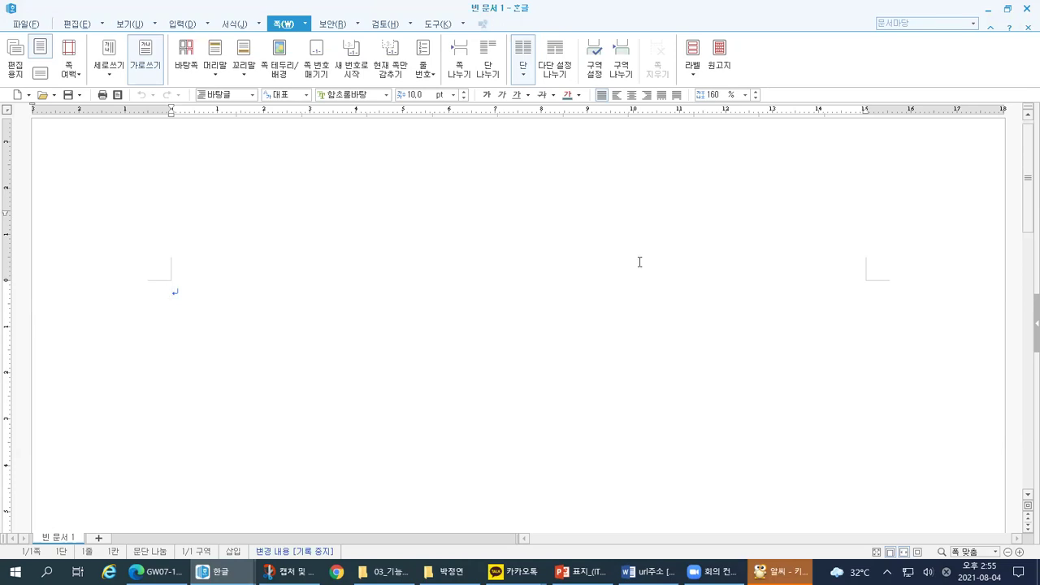
pyautogui.press('F7')
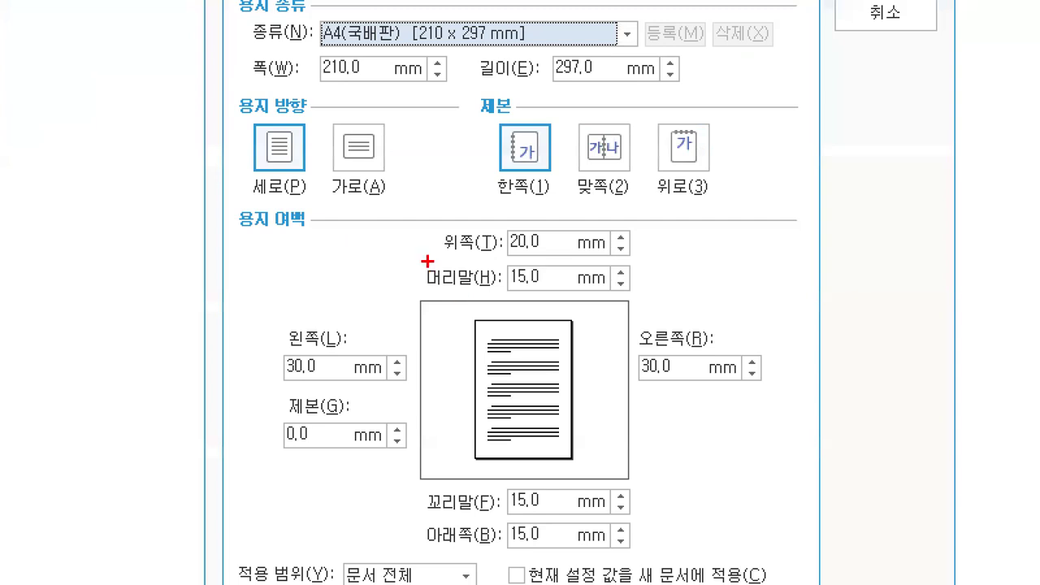
pyautogui.moveTo(444, 279)
pyautogui.mouseDown()
pyautogui.moveTo(477, 275)
pyautogui.moveTo(554, 229)
pyautogui.mouseUp()
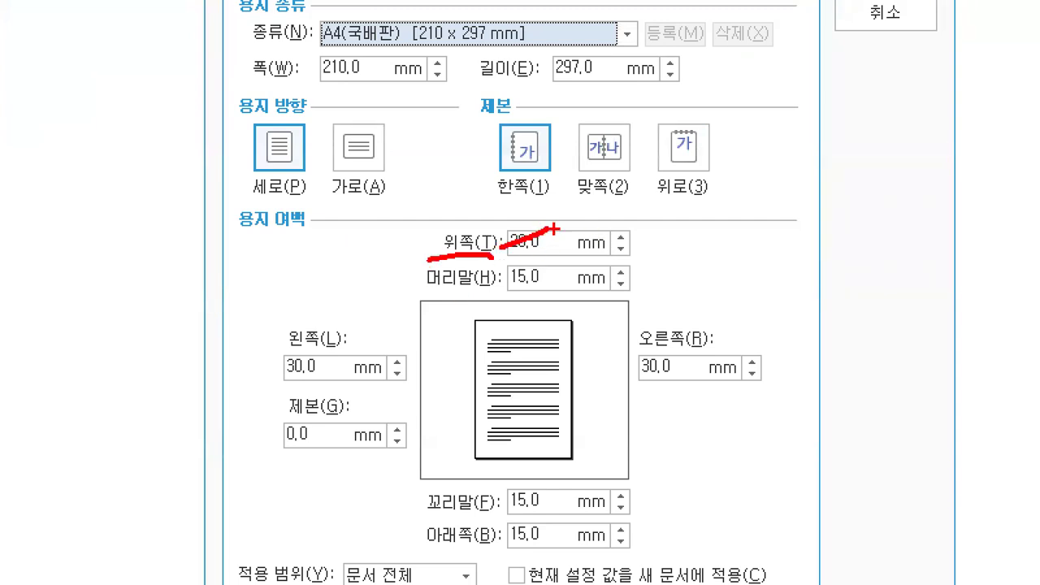
# Step: Enter margins of 10 mm top and bottom, 11 mm left and right, and 10 mm header and footer
pyautogui.press('Escape')
pyautogui.write('10')
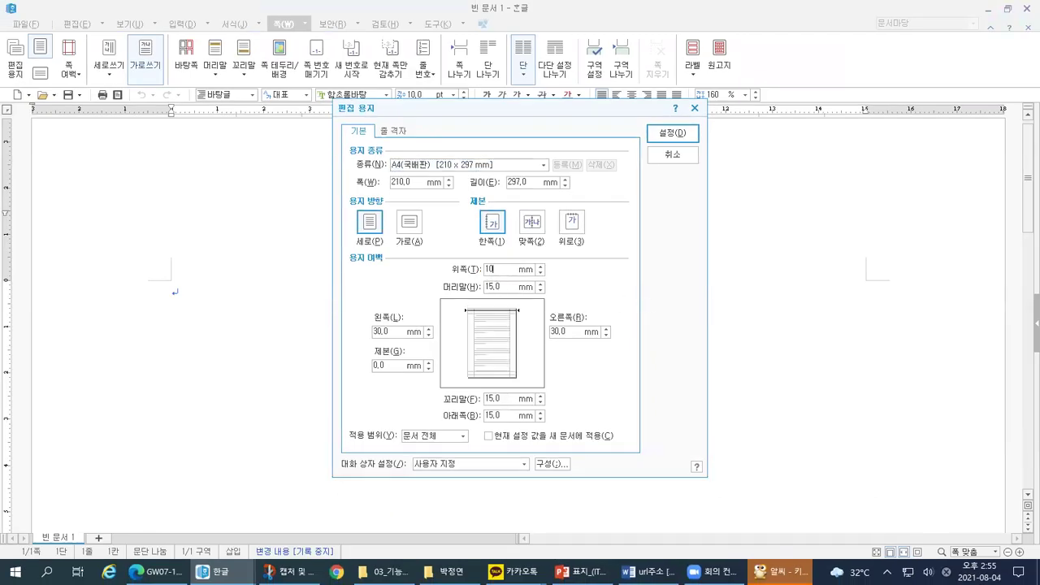
pyautogui.press('Tab')
pyautogui.write('10')
pyautogui.press('Tab')
pyautogui.write('11')
pyautogui.press('Tab')
pyautogui.write('11')
pyautogui.press('Tab')
pyautogui.write('10')
pyautogui.press('Tab')
pyautogui.write('10')
pyautogui.press('Tab')
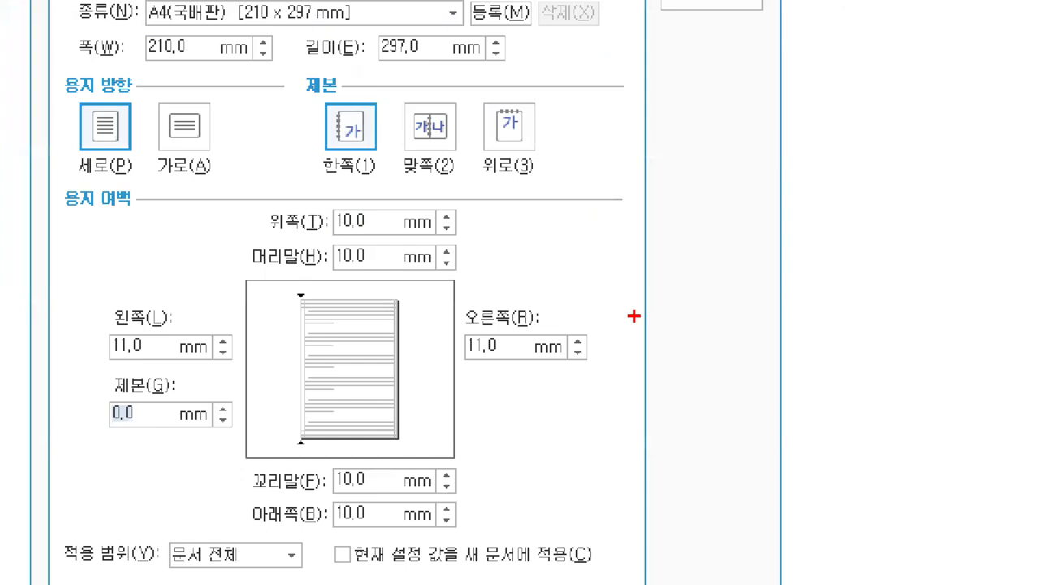
# Step: Draw annotation marks over the Edit Paper dialog's new margin values
pyautogui.moveTo(87, 434); pyautogui.dragTo(141, 434)
pyautogui.moveTo(359, 282)
pyautogui.mouseDown()
pyautogui.moveTo(309, 210)
pyautogui.moveTo(376, 285)
pyautogui.mouseUp()
pyautogui.moveTo(395, 500)
pyautogui.mouseDown()
pyautogui.moveTo(382, 508)
pyautogui.moveTo(349, 462)
pyautogui.moveTo(380, 532)
pyautogui.mouseUp()
pyautogui.moveTo(106, 368)
pyautogui.mouseDown()
pyautogui.moveTo(197, 359)
pyautogui.moveTo(160, 336)
pyautogui.moveTo(146, 378)
pyautogui.mouseUp()
pyautogui.moveTo(540, 360)
pyautogui.mouseDown()
pyautogui.moveTo(475, 369)
pyautogui.moveTo(546, 307)
pyautogui.moveTo(519, 377)
pyautogui.mouseUp()
pyautogui.moveTo(609, 291)
pyautogui.mouseDown()
pyautogui.moveTo(614, 340)
pyautogui.moveTo(630, 346)
pyautogui.mouseUp()
pyautogui.moveTo(452, 233)
pyautogui.mouseDown()
pyautogui.moveTo(538, 213)
pyautogui.moveTo(448, 235)
pyautogui.moveTo(497, 276)
pyautogui.mouseUp()
pyautogui.moveTo(465, 511)
pyautogui.mouseDown()
pyautogui.moveTo(544, 491)
pyautogui.moveTo(457, 509)
pyautogui.mouseUp()
pyautogui.moveTo(459, 510); pyautogui.dragTo(504, 521)
pyautogui.moveTo(559, 465)
pyautogui.mouseDown()
pyautogui.moveTo(558, 505)
pyautogui.moveTo(606, 465)
pyautogui.mouseUp()
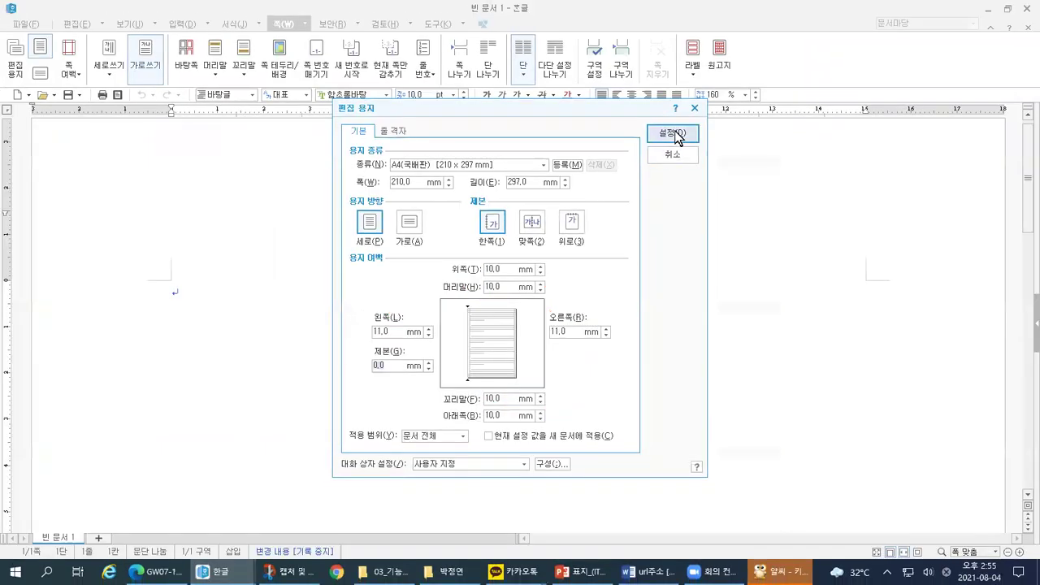
# Step: Apply the 10 mm and 11 mm margins with 설정, then mark up the resulting page
pyautogui.click(673, 133)
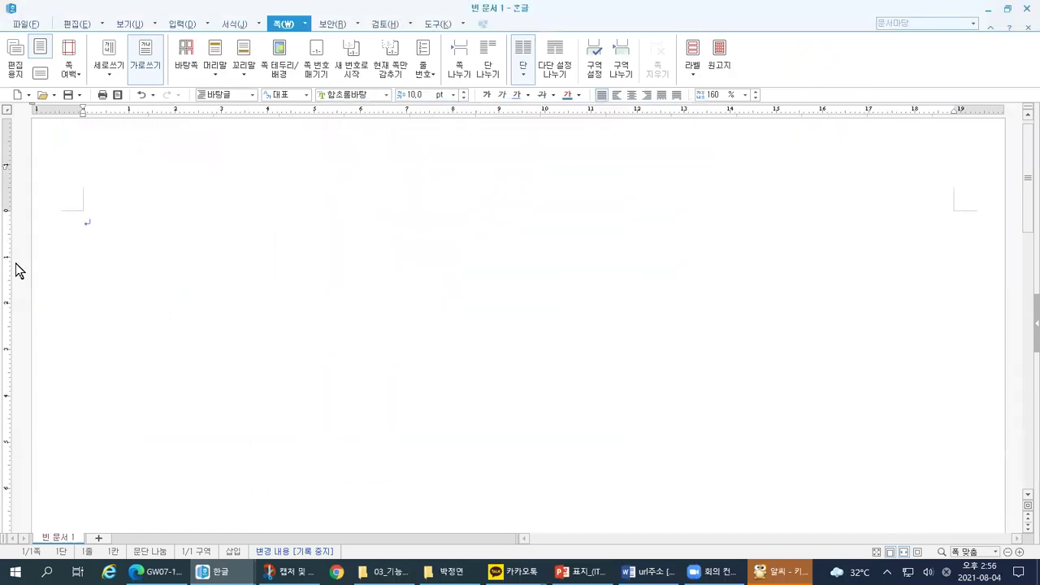
pyautogui.moveTo(168, 118); pyautogui.dragTo(168, 242)
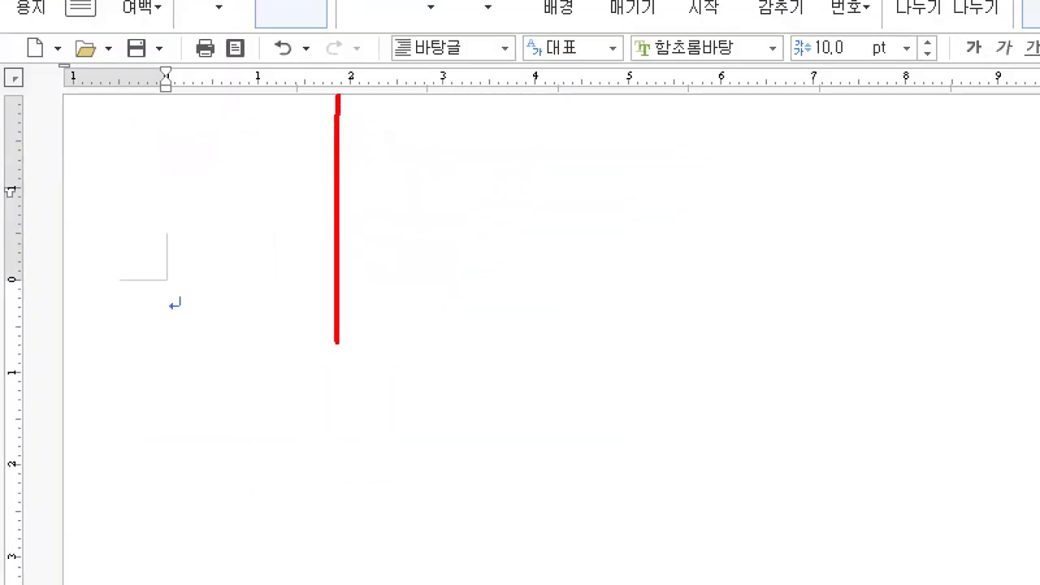
pyautogui.moveTo(336, 342); pyautogui.dragTo(337, 391)
pyautogui.moveTo(39, 416); pyautogui.dragTo(350, 422)
pyautogui.moveTo(359, 383); pyautogui.dragTo(359, 435)
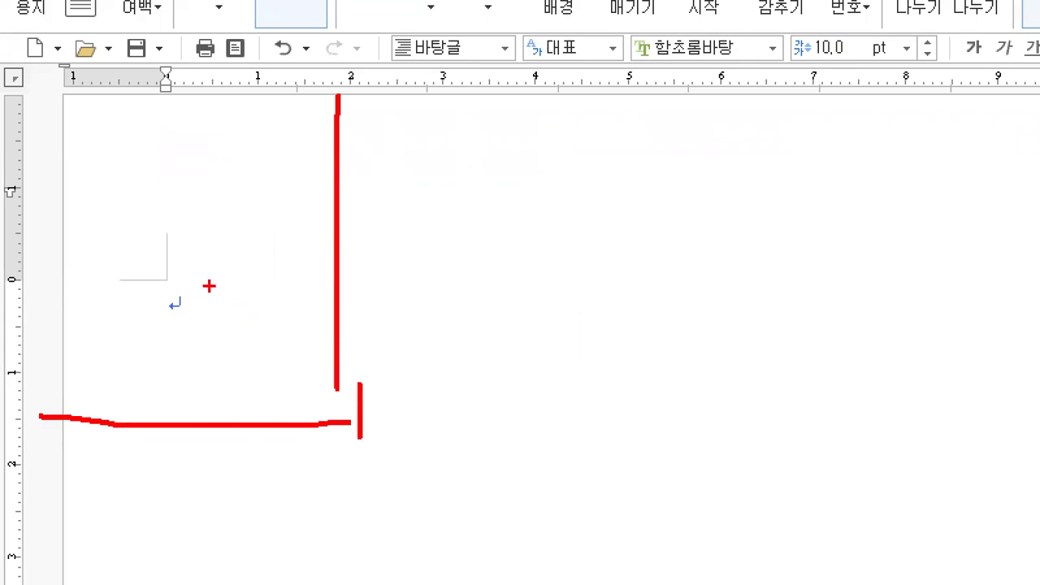
pyautogui.moveTo(163, 291); pyautogui.dragTo(164, 332)
pyautogui.hotkey('alt', 'Tab')
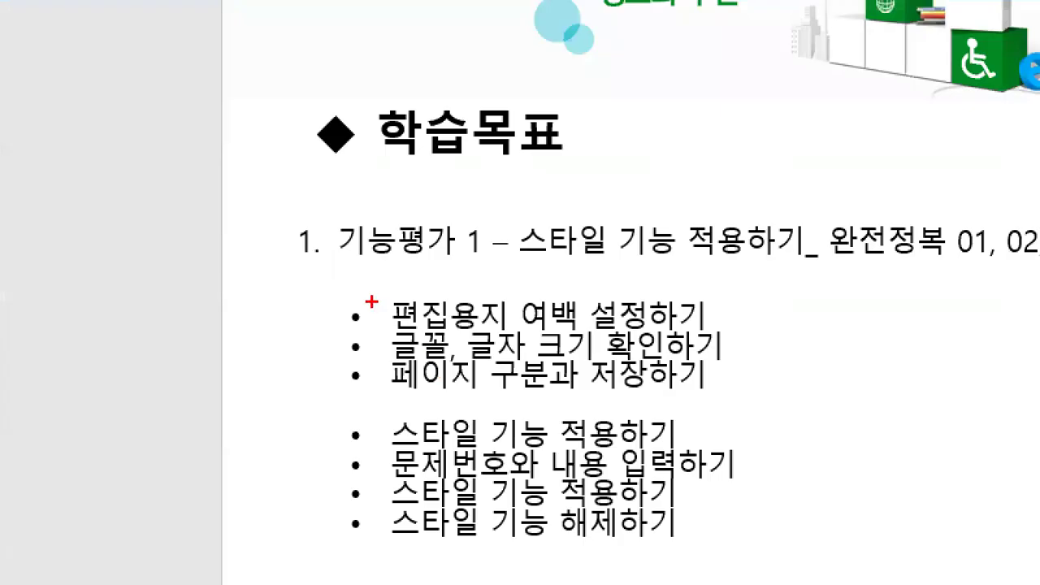
pyautogui.moveTo(390, 350); pyautogui.dragTo(567, 355)
pyautogui.moveTo(692, 337)
pyautogui.mouseDown()
pyautogui.moveTo(587, 283)
pyautogui.moveTo(351, 341)
pyautogui.moveTo(585, 375)
pyautogui.moveTo(782, 373)
pyautogui.mouseUp()
pyautogui.press('Escape')
pyautogui.hotkey('ctrl', '1')
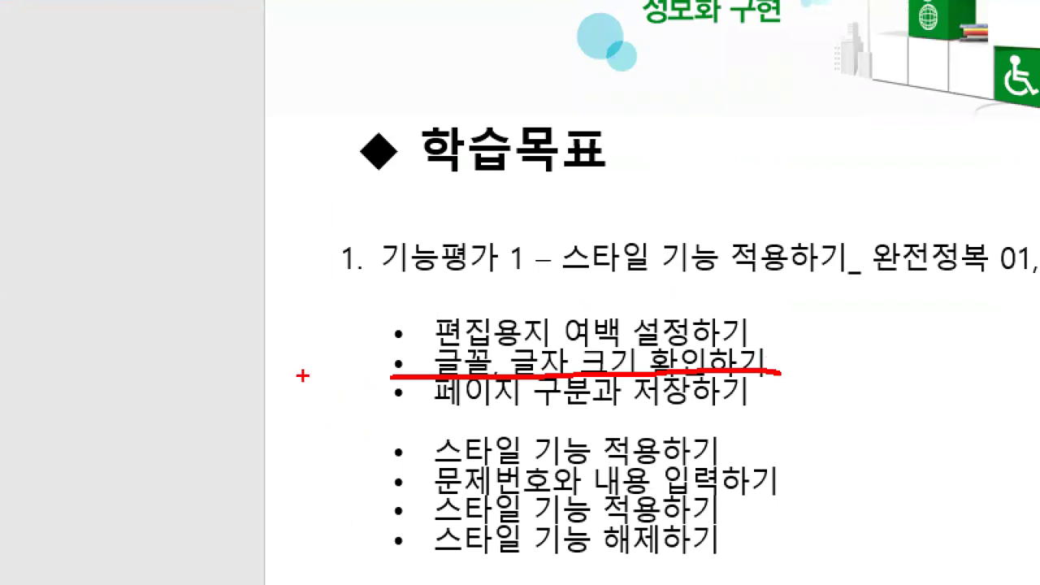
pyautogui.moveTo(277, 358)
pyautogui.mouseDown()
pyautogui.moveTo(277, 370)
pyautogui.moveTo(292, 359)
pyautogui.moveTo(304, 398)
pyautogui.mouseUp()
pyautogui.moveTo(306, 378)
pyautogui.mouseDown()
pyautogui.moveTo(332, 355)
pyautogui.moveTo(334, 379)
pyautogui.mouseUp()
pyautogui.moveTo(349, 335)
pyautogui.mouseDown()
pyautogui.moveTo(351, 372)
pyautogui.moveTo(364, 364)
pyautogui.moveTo(350, 400)
pyautogui.mouseUp()
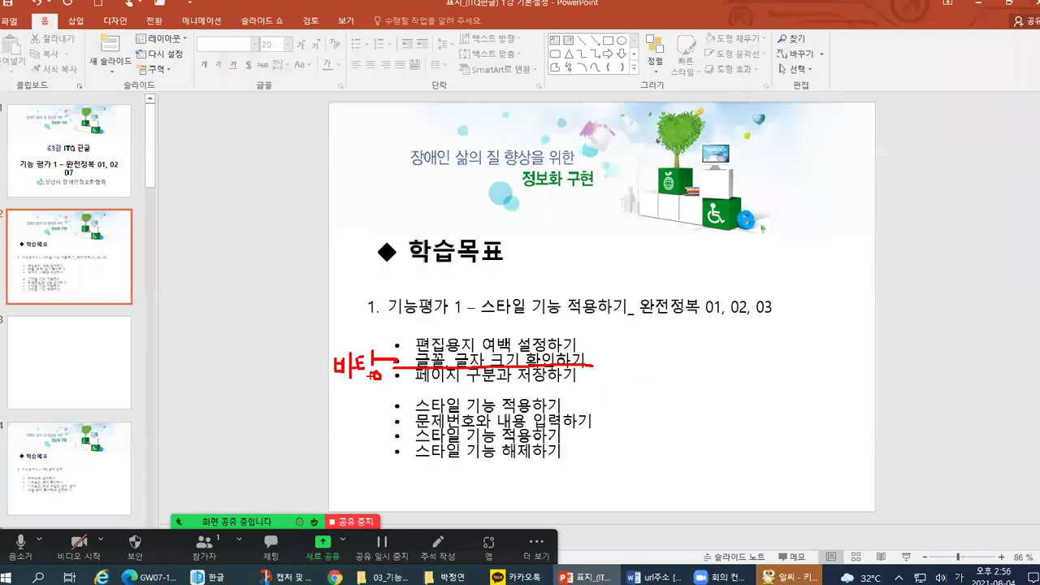
pyautogui.hotkey('alt', 'Tab')
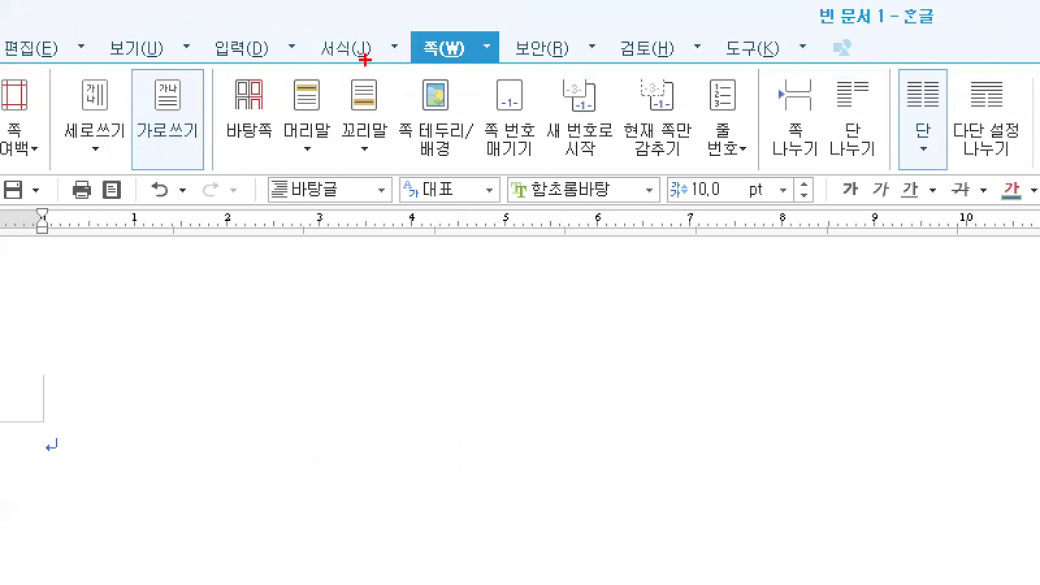
pyautogui.moveTo(365, 60)
pyautogui.mouseDown()
pyautogui.moveTo(298, 34)
pyautogui.moveTo(387, 50)
pyautogui.moveTo(374, 70)
pyautogui.mouseUp()
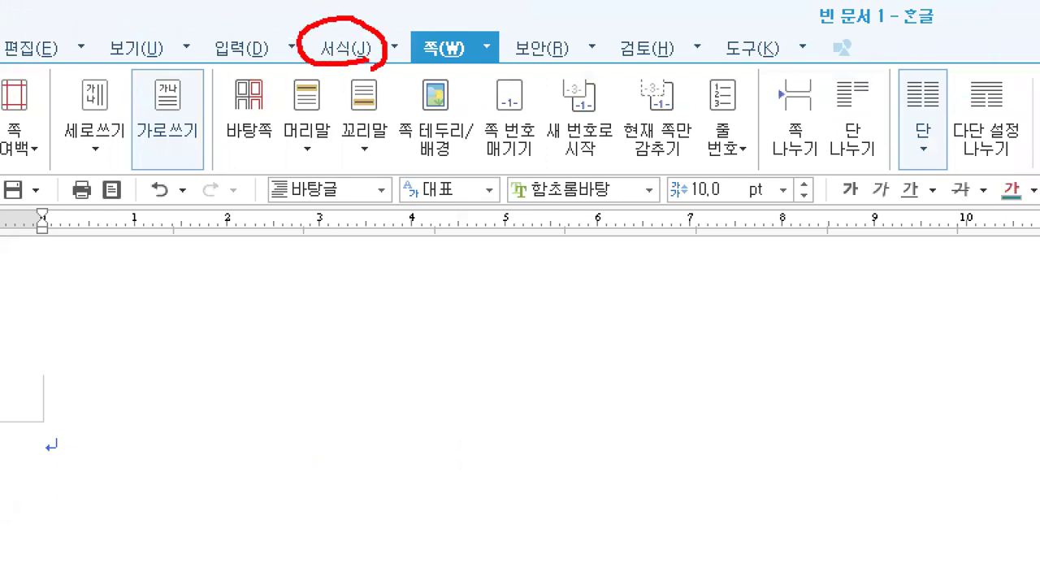
pyautogui.moveTo(323, 165)
pyautogui.mouseDown()
pyautogui.moveTo(272, 218)
pyautogui.moveTo(926, 223)
pyautogui.moveTo(1025, 157)
pyautogui.moveTo(444, 144)
pyautogui.moveTo(275, 153)
pyautogui.moveTo(258, 189)
pyautogui.mouseUp()
pyautogui.moveTo(548, 182); pyautogui.dragTo(524, 208)
pyautogui.moveTo(576, 172); pyautogui.dragTo(552, 200)
pyautogui.moveTo(598, 170)
pyautogui.mouseDown()
pyautogui.moveTo(566, 208)
pyautogui.moveTo(590, 207)
pyautogui.mouseUp()
pyautogui.moveTo(722, 187)
pyautogui.mouseDown()
pyautogui.moveTo(684, 207)
pyautogui.moveTo(746, 180)
pyautogui.moveTo(712, 213)
pyautogui.mouseUp()
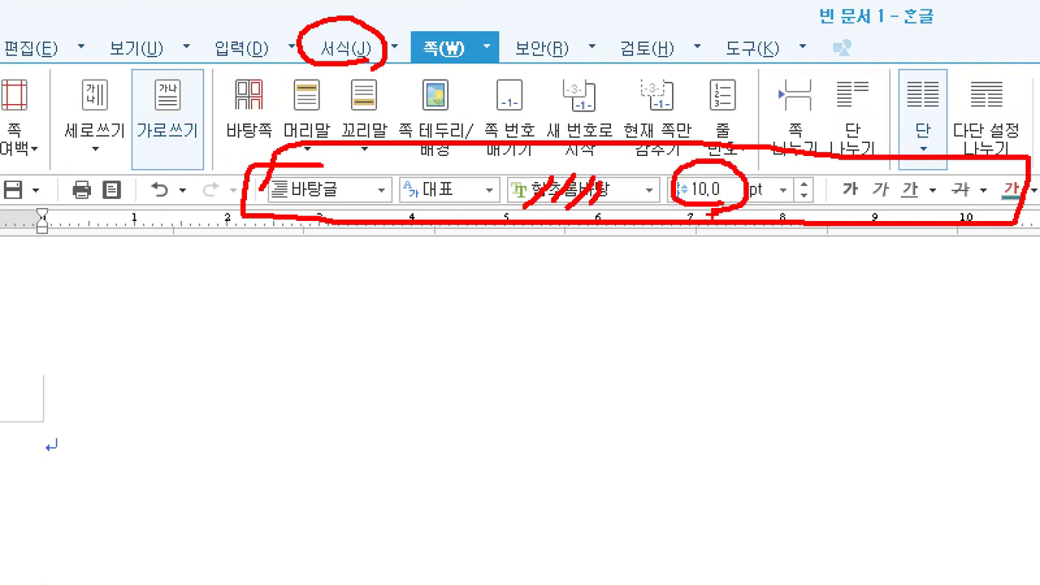
pyautogui.moveTo(36, 435)
pyautogui.mouseDown()
pyautogui.moveTo(33, 470)
pyautogui.moveTo(100, 406)
pyautogui.mouseUp()
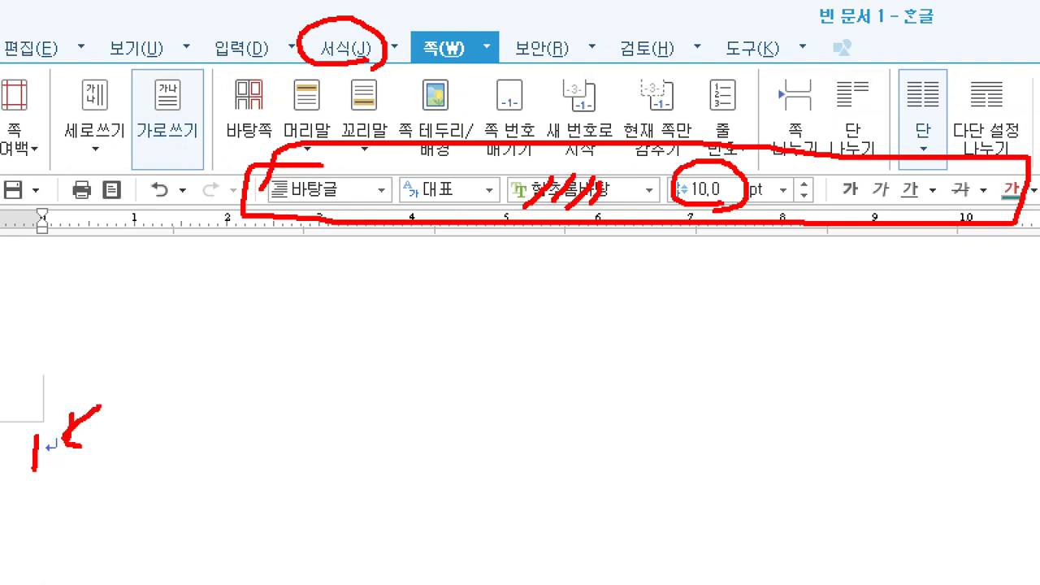
pyautogui.moveTo(569, 237)
pyautogui.mouseDown()
pyautogui.moveTo(559, 288)
pyautogui.moveTo(597, 260)
pyautogui.mouseUp()
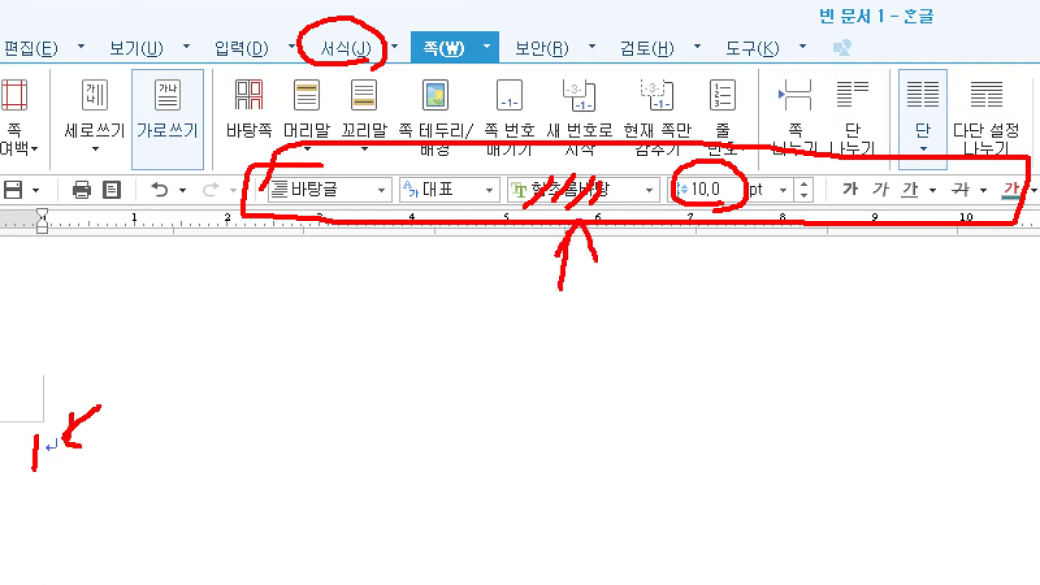
pyautogui.moveTo(729, 236); pyautogui.dragTo(732, 299)
pyautogui.moveTo(717, 258); pyautogui.dragTo(730, 238)
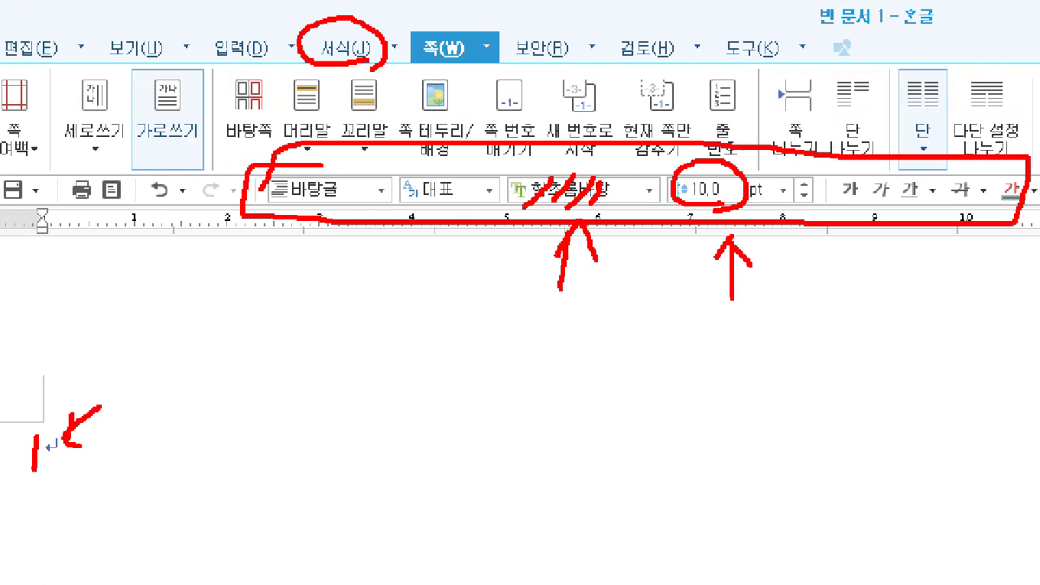
pyautogui.press('Escape')
# Step: Change the font to 바탕 and confirm the size stays at 10 pt
pyautogui.click(375, 98)
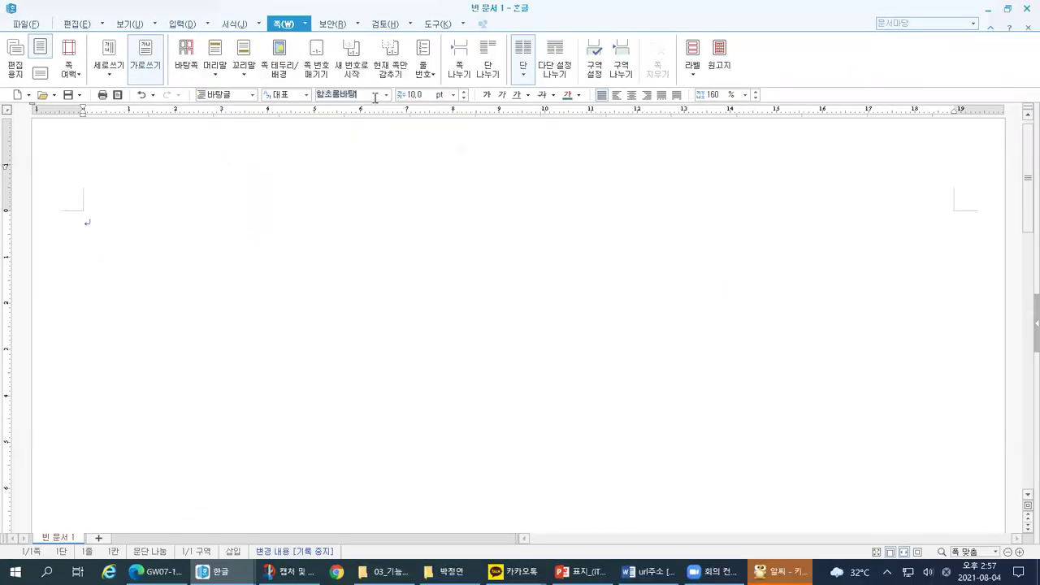
pyautogui.write('바타')
pyautogui.press('Return')
pyautogui.click(425, 93)
pyautogui.hotkey('ctrl', '1')
# Step: Mark up the formatting toolbar, then return to the PowerPoint lesson slides
pyautogui.moveTo(114, 440); pyautogui.dragTo(123, 401)
pyautogui.moveTo(147, 329); pyautogui.dragTo(147, 374)
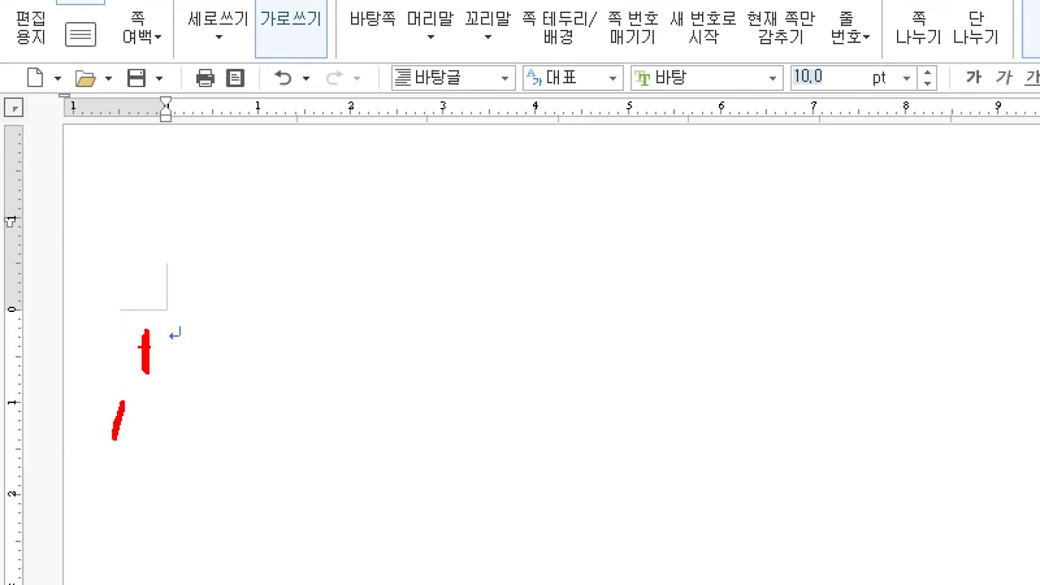
pyautogui.moveTo(641, 100); pyautogui.dragTo(692, 95)
pyautogui.moveTo(787, 102); pyautogui.dragTo(839, 90)
pyautogui.press('Escape')
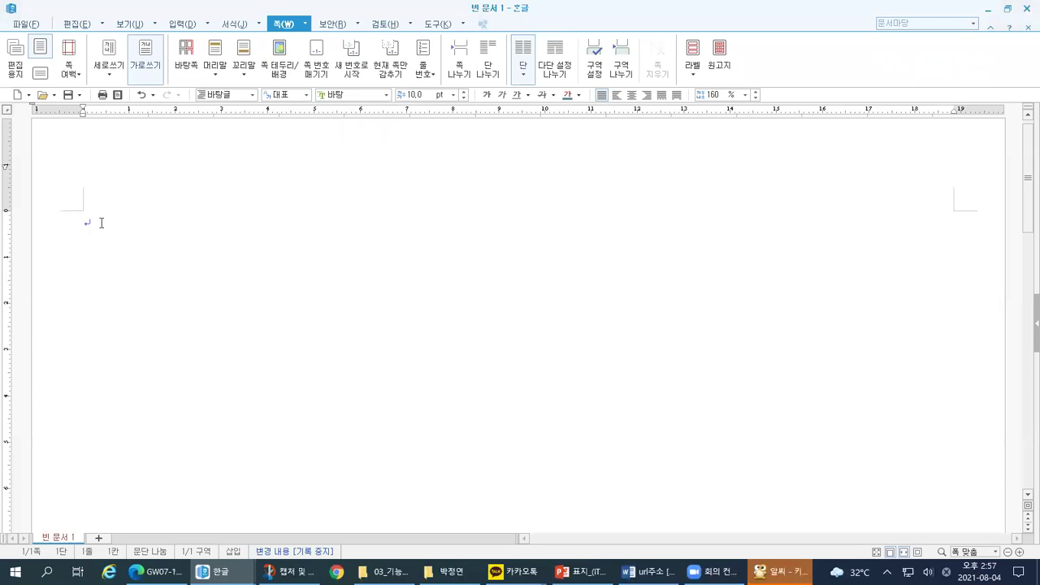
pyautogui.hotkey('alt', 'Tab')
pyautogui.hotkey('ctrl', '1')
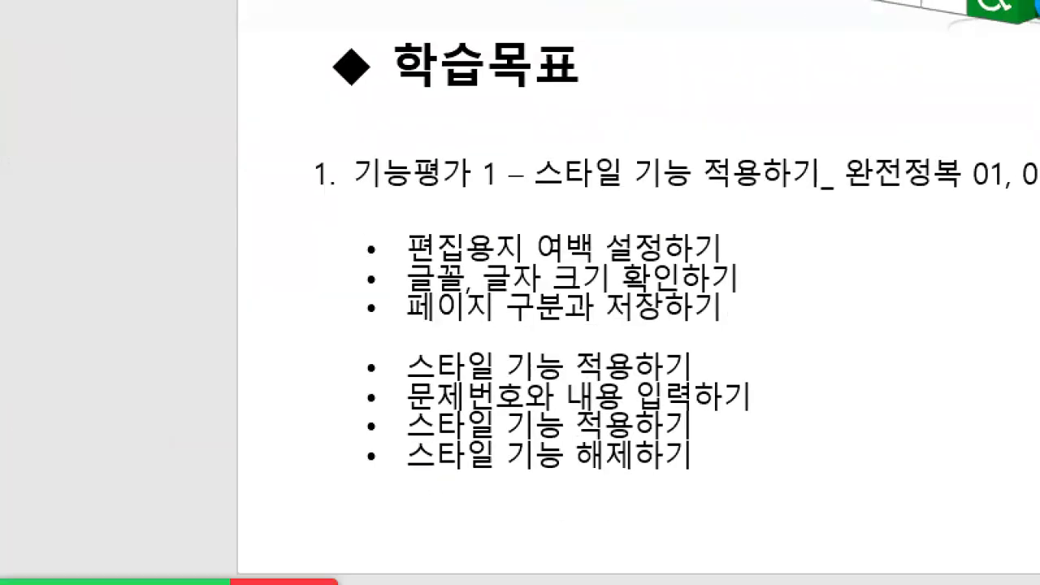
pyautogui.click(344, 300)
pyautogui.moveTo(339, 290); pyautogui.dragTo(782, 295)
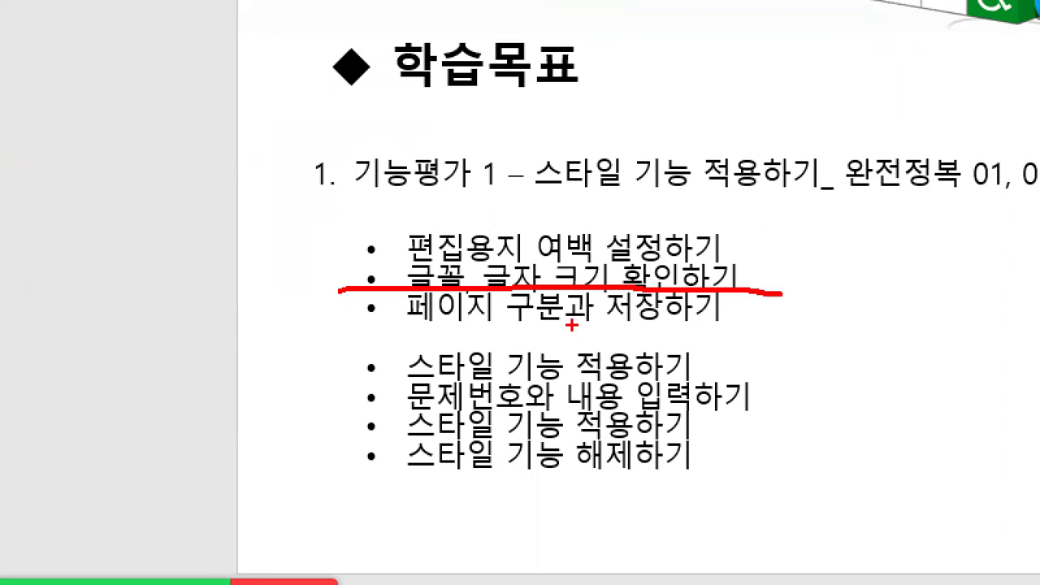
pyautogui.moveTo(383, 336); pyautogui.dragTo(527, 326)
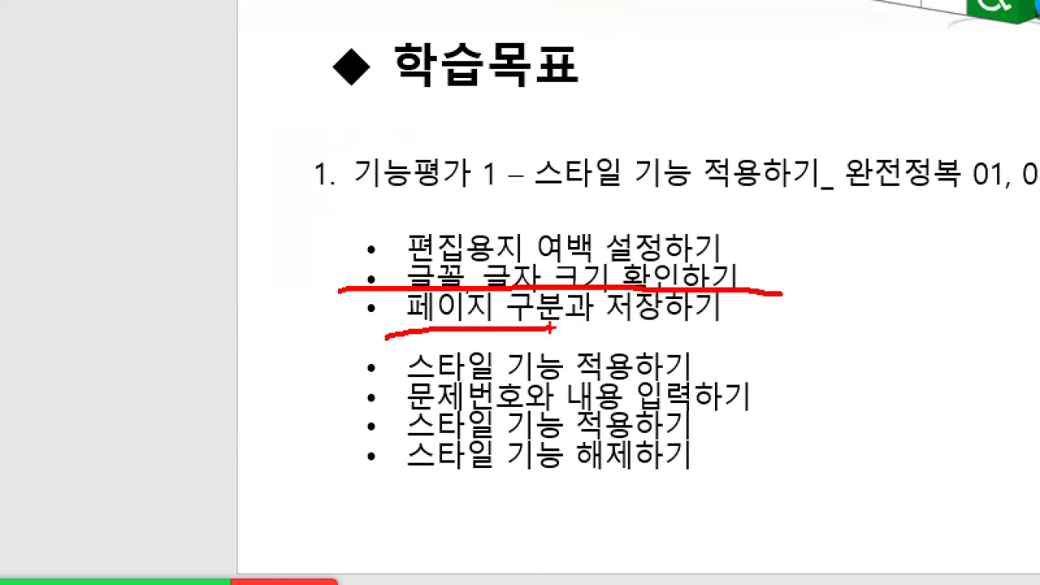
pyautogui.moveTo(18, 26)
pyautogui.mouseDown()
pyautogui.moveTo(8, 74)
pyautogui.moveTo(80, 152)
pyautogui.moveTo(99, 34)
pyautogui.moveTo(18, 26)
pyautogui.mouseUp()
pyautogui.moveTo(9, 171)
pyautogui.mouseDown()
pyautogui.moveTo(7, 254)
pyautogui.moveTo(71, 297)
pyautogui.moveTo(81, 176)
pyautogui.moveTo(9, 169)
pyautogui.mouseUp()
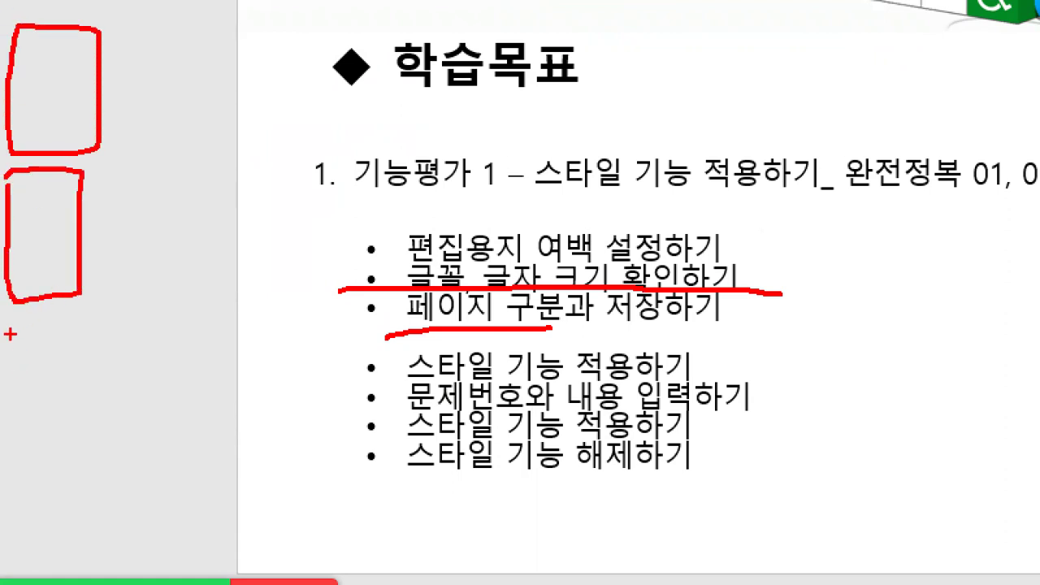
pyautogui.moveTo(17, 326)
pyautogui.mouseDown()
pyautogui.moveTo(25, 469)
pyautogui.moveTo(94, 329)
pyautogui.moveTo(22, 326)
pyautogui.mouseUp()
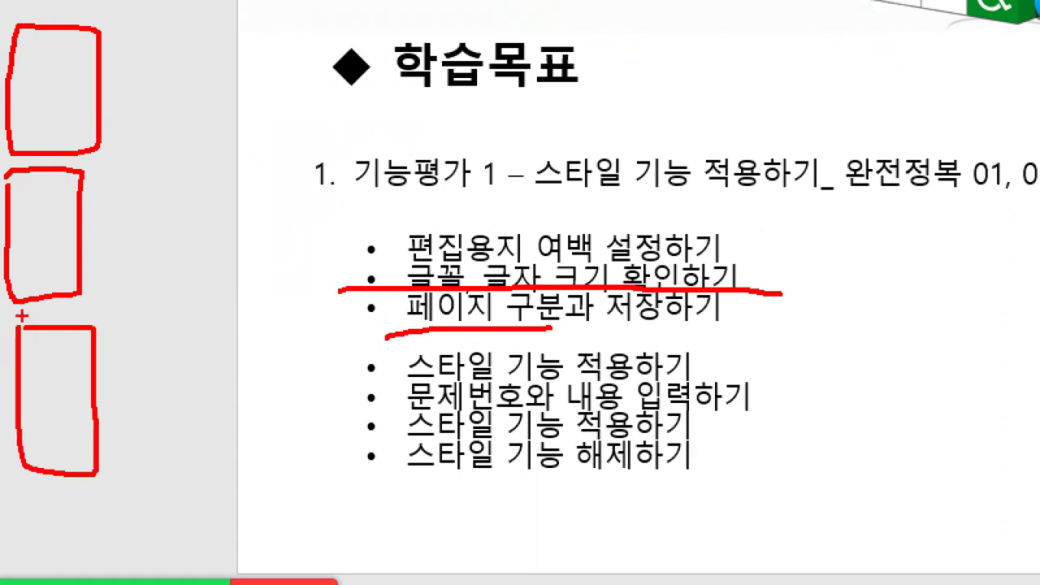
pyautogui.moveTo(28, 44); pyautogui.dragTo(15, 102)
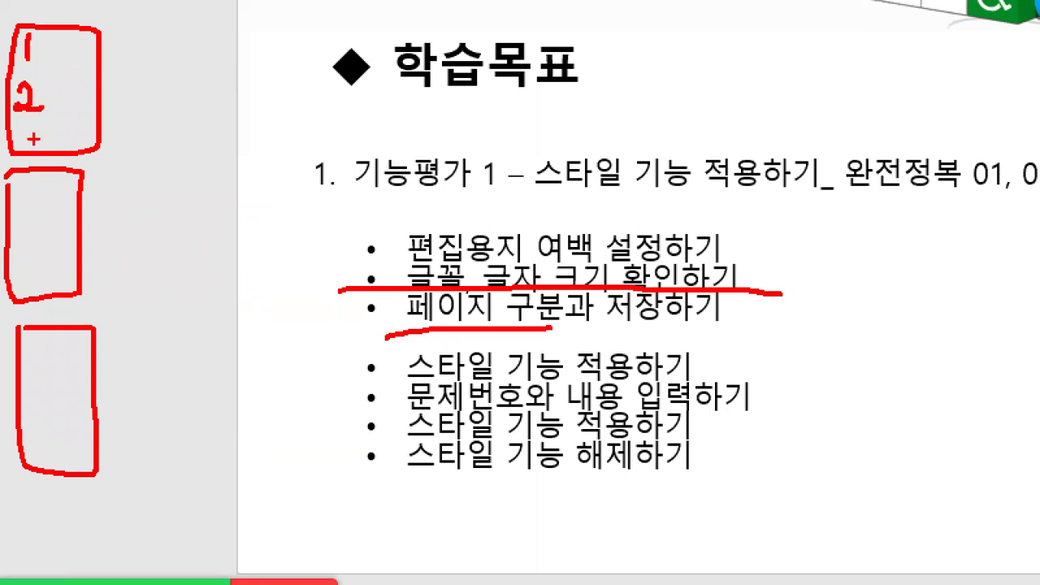
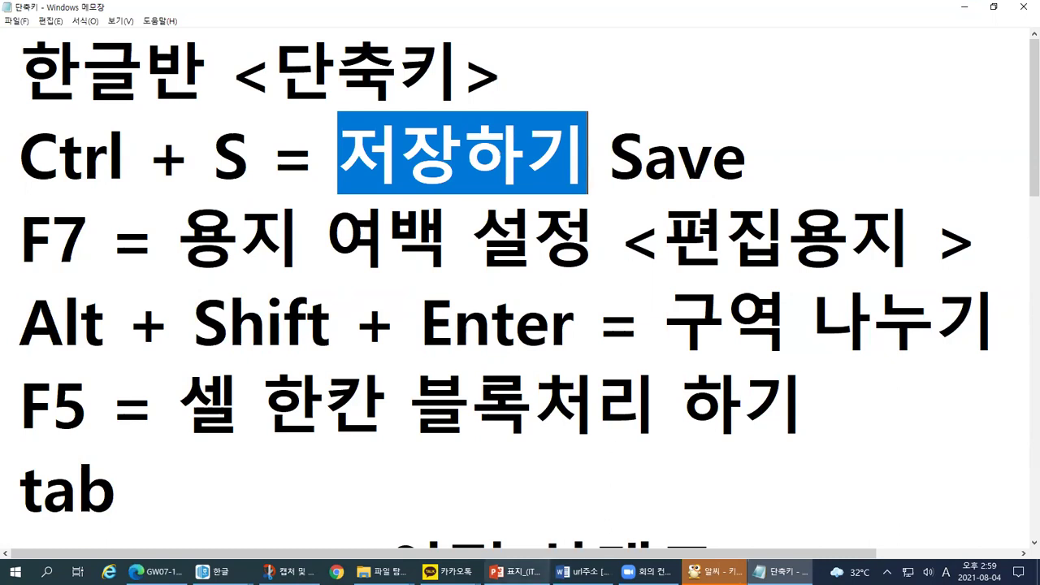
# Step: Show the keyboard picture and mark the Ctrl and S keys on it
pyautogui.click(715, 572)
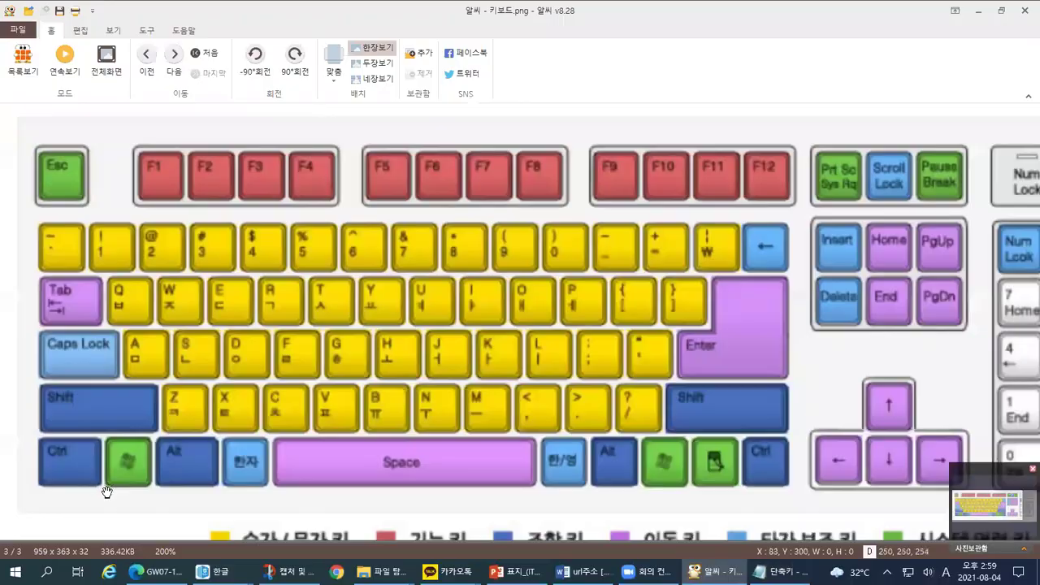
pyautogui.hotkey('ctrl', '1')
pyautogui.click(130, 502)
pyautogui.moveTo(85, 481)
pyautogui.mouseDown()
pyautogui.moveTo(148, 463)
pyautogui.moveTo(78, 366)
pyautogui.moveTo(156, 438)
pyautogui.moveTo(93, 490)
pyautogui.mouseUp()
pyautogui.moveTo(359, 247)
pyautogui.mouseDown()
pyautogui.moveTo(273, 236)
pyautogui.moveTo(329, 153)
pyautogui.moveTo(367, 234)
pyautogui.moveTo(351, 244)
pyautogui.mouseUp()
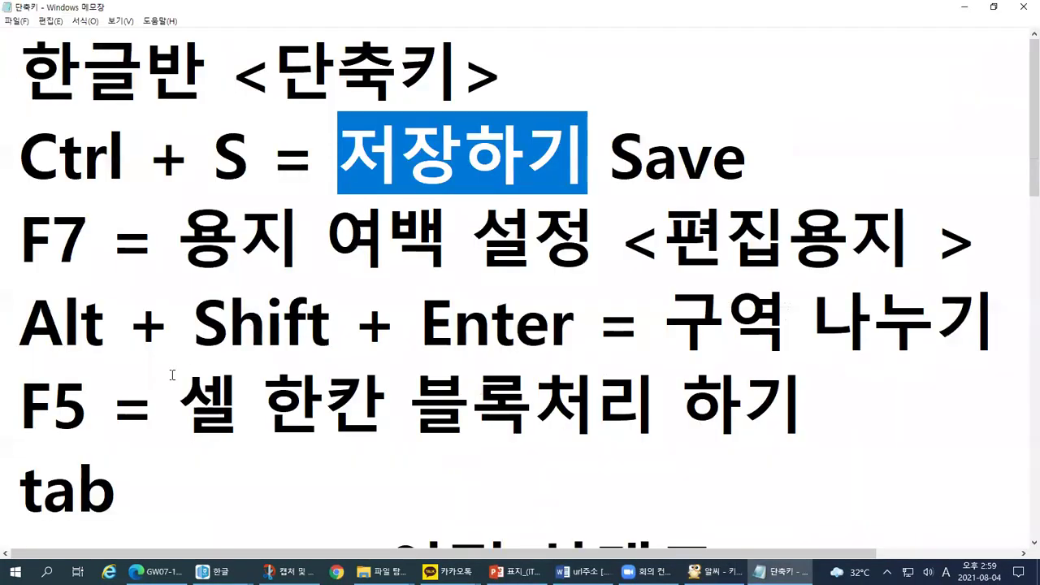
# Step: Highlight F7, tab, and Alt + Shift + Enter in the Notepad shortcut list
pyautogui.click(127, 319)
pyautogui.moveTo(21, 237); pyautogui.dragTo(82, 241)
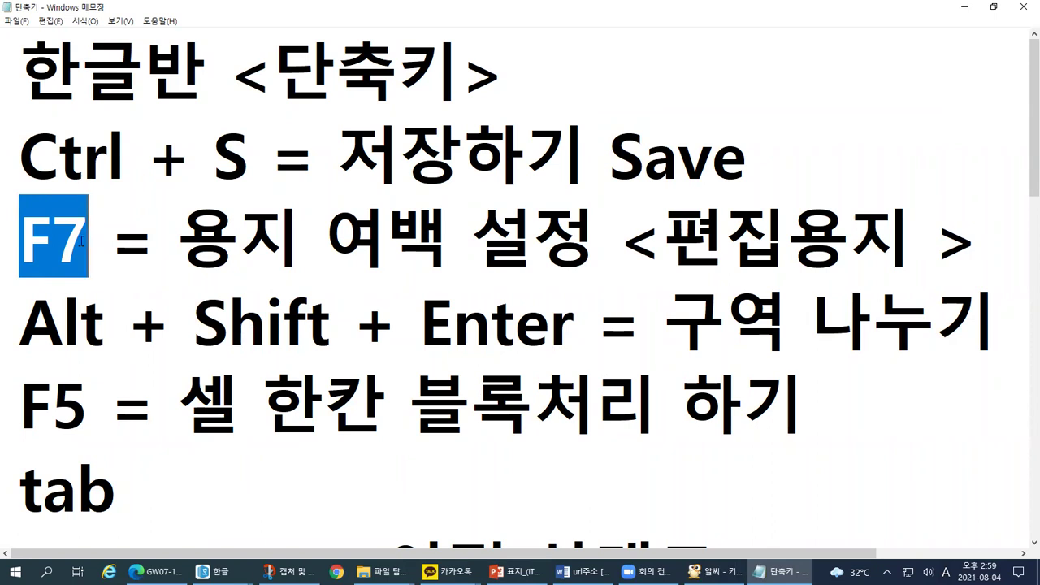
pyautogui.moveTo(116, 486); pyautogui.dragTo(16, 489)
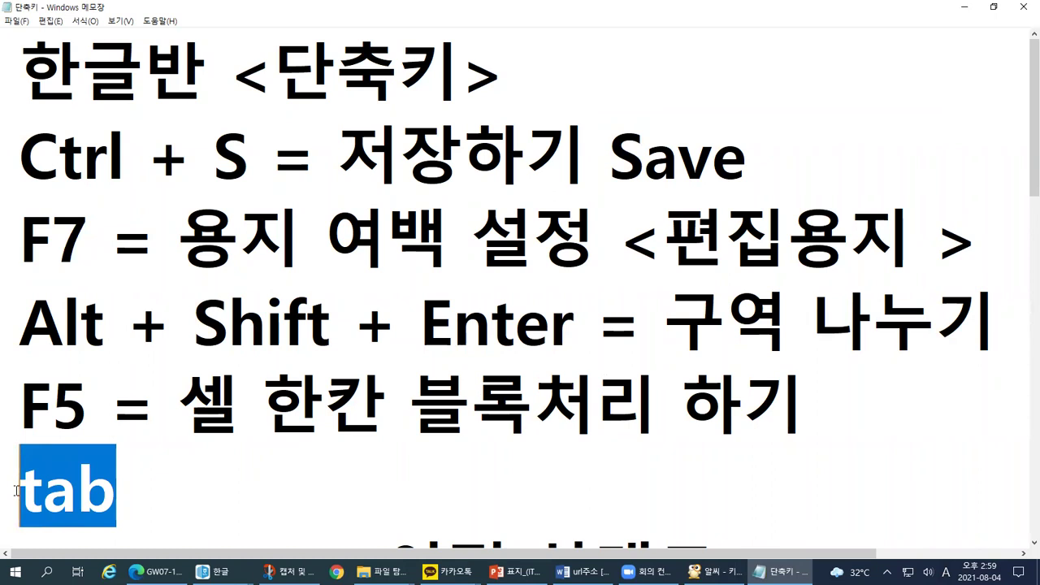
pyautogui.click(27, 363)
pyautogui.moveTo(20, 320); pyautogui.dragTo(581, 338)
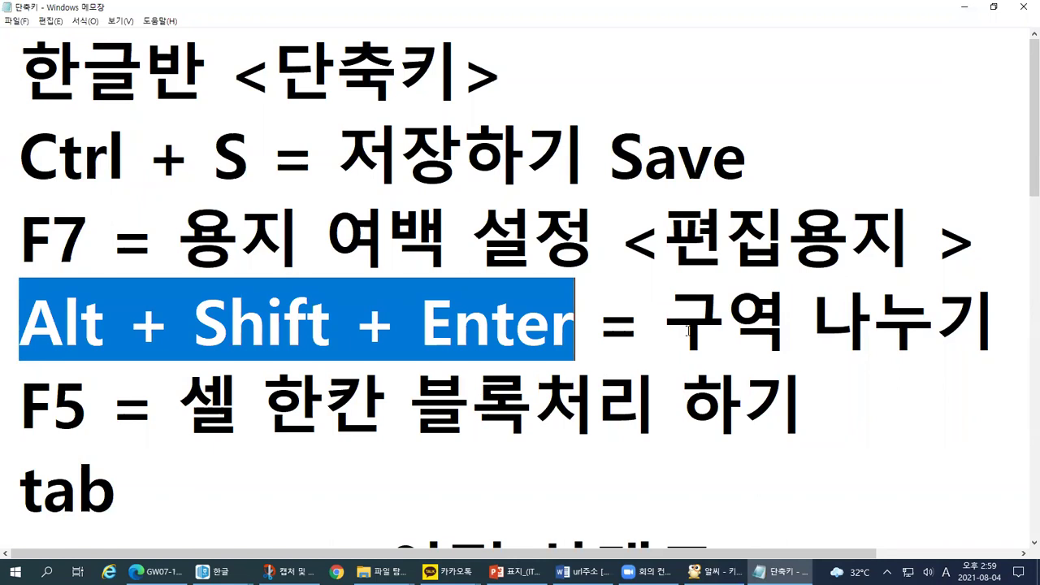
# Step: Circle the Alt and Shift keys on the keyboard picture, then return to the blank Hangul document
pyautogui.click(715, 571)
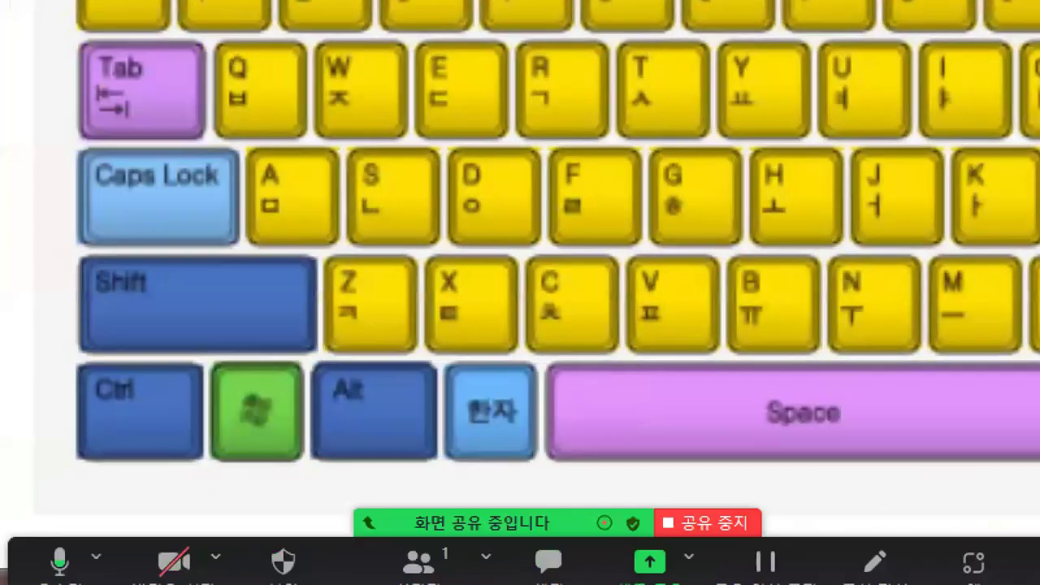
pyautogui.moveTo(481, 485)
pyautogui.mouseDown()
pyautogui.moveTo(406, 499)
pyautogui.moveTo(297, 353)
pyautogui.moveTo(438, 365)
pyautogui.moveTo(328, 493)
pyautogui.moveTo(269, 503)
pyautogui.mouseUp()
pyautogui.moveTo(226, 319)
pyautogui.mouseDown()
pyautogui.moveTo(16, 346)
pyautogui.moveTo(152, 223)
pyautogui.moveTo(180, 331)
pyautogui.mouseUp()
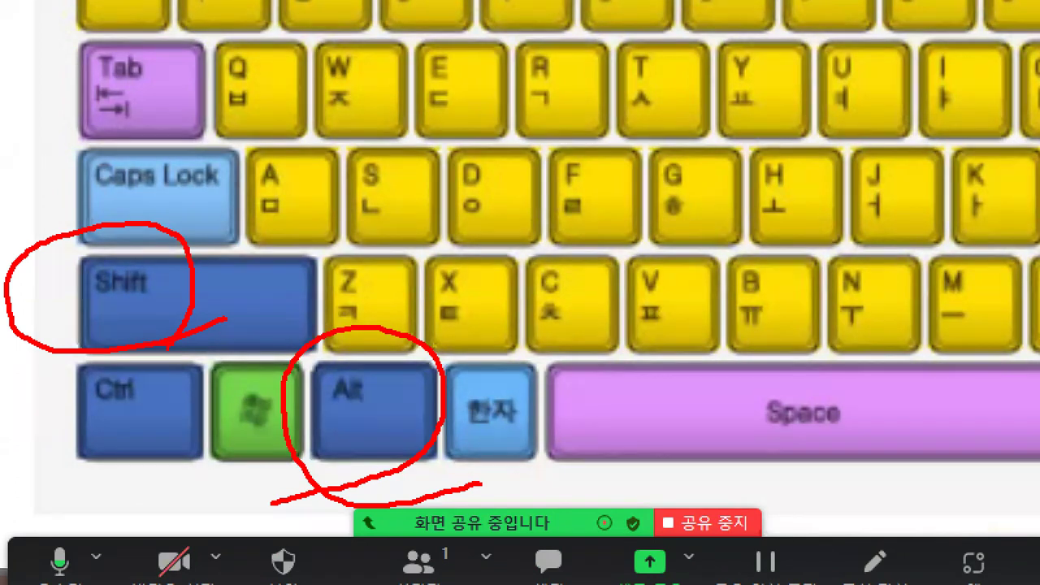
pyautogui.hotkey('alt', 'Tab')
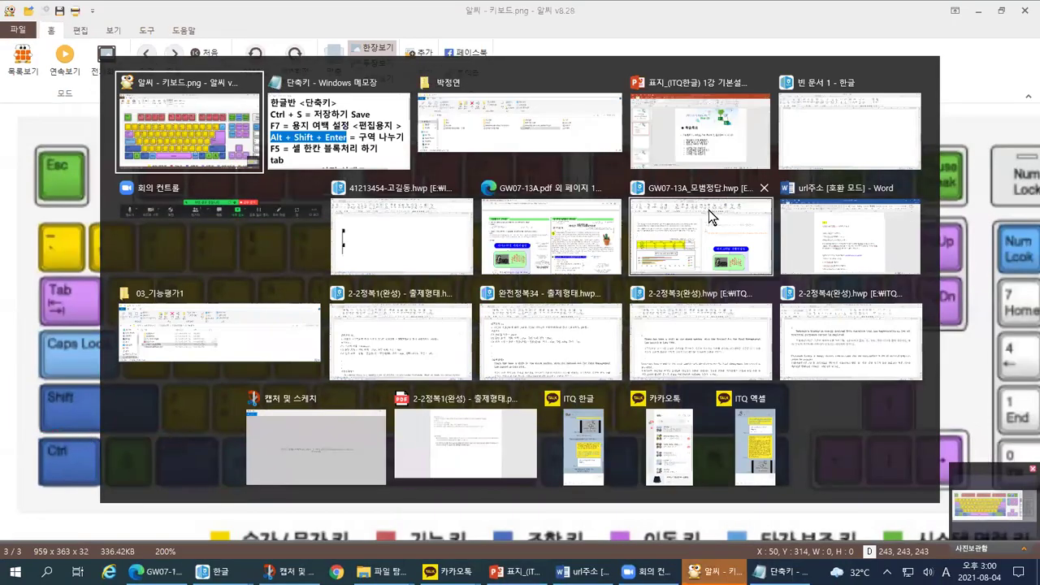
pyautogui.click(808, 130)
# Step: Mark the page's top-left corner, text-area edge and first-line positions in 빈 문서 1
pyautogui.click(127, 226)
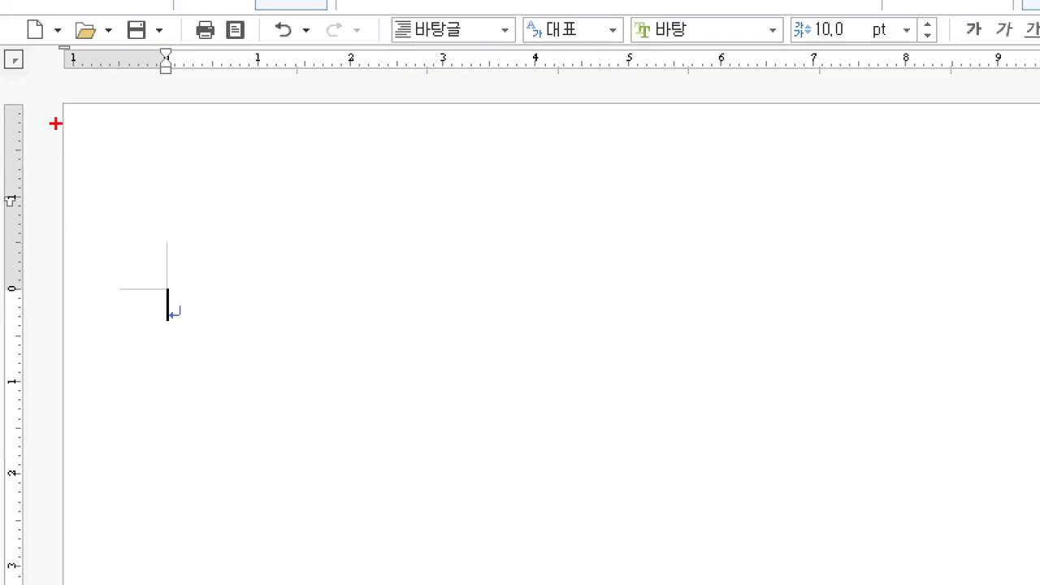
pyautogui.moveTo(46, 130); pyautogui.dragTo(23, 198)
pyautogui.moveTo(106, 117); pyautogui.dragTo(107, 195)
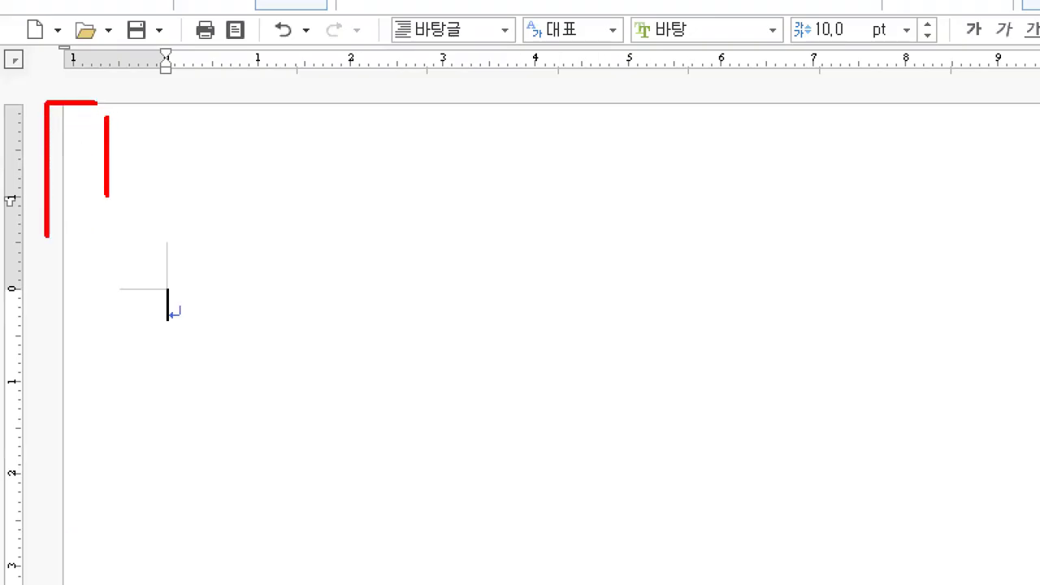
pyautogui.moveTo(124, 463)
pyautogui.mouseDown()
pyautogui.moveTo(182, 430)
pyautogui.moveTo(157, 496)
pyautogui.moveTo(206, 485)
pyautogui.mouseUp()
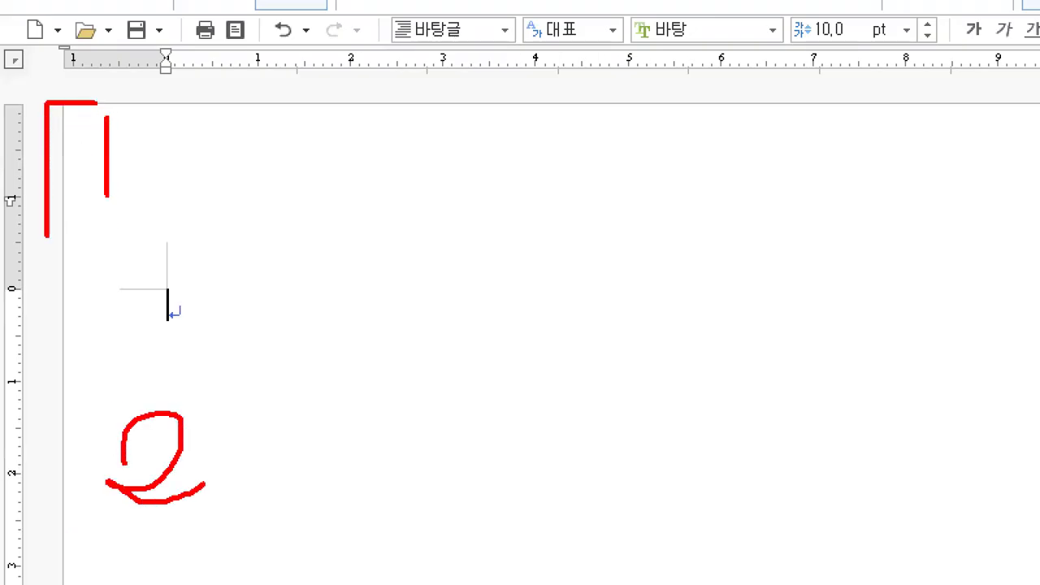
pyautogui.moveTo(204, 284); pyautogui.dragTo(234, 285)
pyautogui.moveTo(213, 325); pyautogui.dragTo(228, 330)
pyautogui.moveTo(200, 366); pyautogui.dragTo(236, 365)
pyautogui.press('Escape')
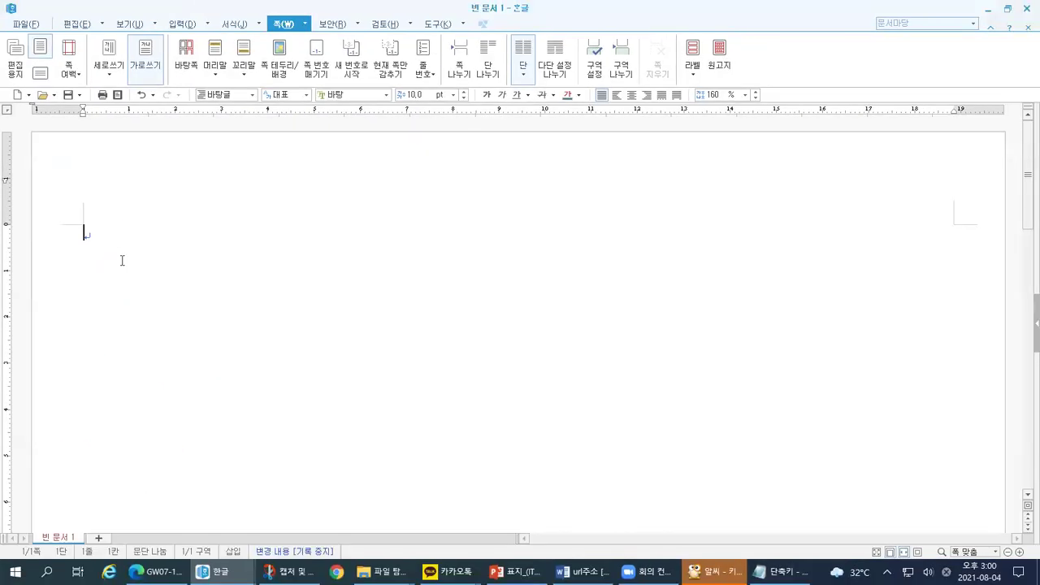
# Step: Add an empty line, outline the stack of blank lines, then undo back to one empty paragraph
pyautogui.press('Return')
pyautogui.press('Return')
pyautogui.press('Return')
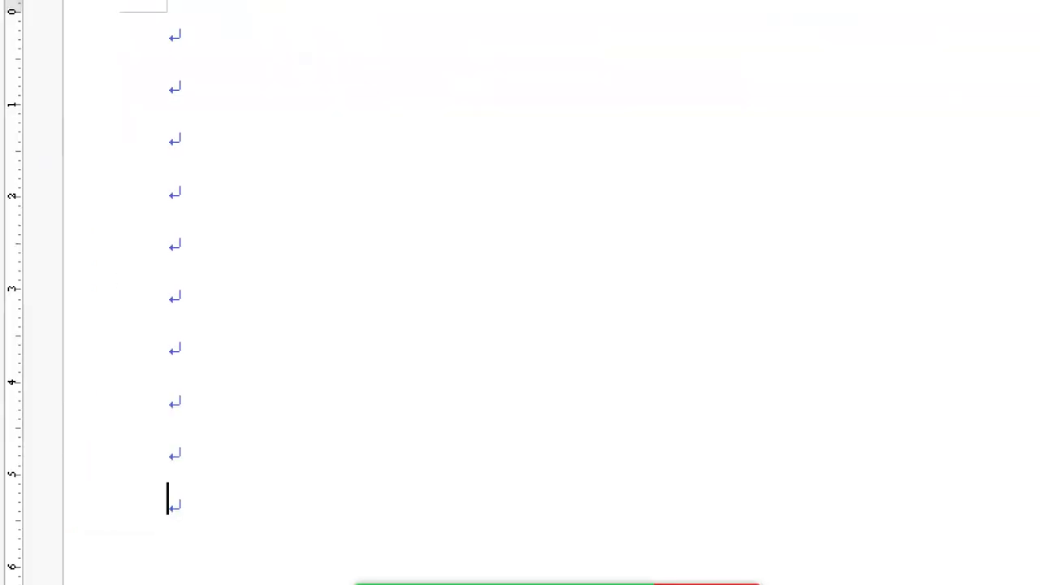
pyautogui.moveTo(96, 36); pyautogui.dragTo(79, 117)
pyautogui.moveTo(249, 555); pyautogui.dragTo(342, 572)
pyautogui.click(342, 581)
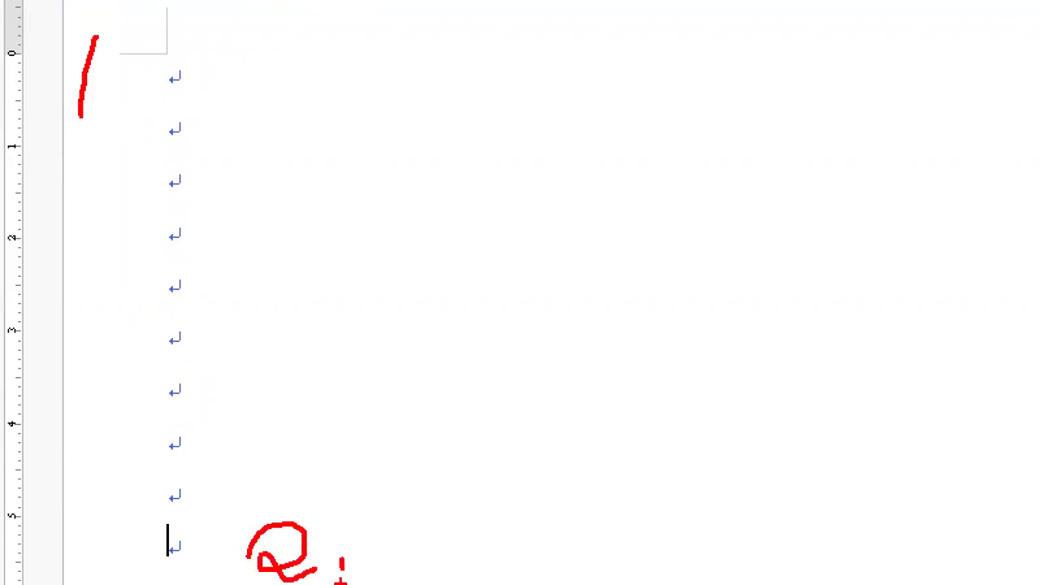
pyautogui.moveTo(231, 310)
pyautogui.mouseDown()
pyautogui.moveTo(130, 309)
pyautogui.moveTo(211, 580)
pyautogui.moveTo(208, 63)
pyautogui.mouseUp()
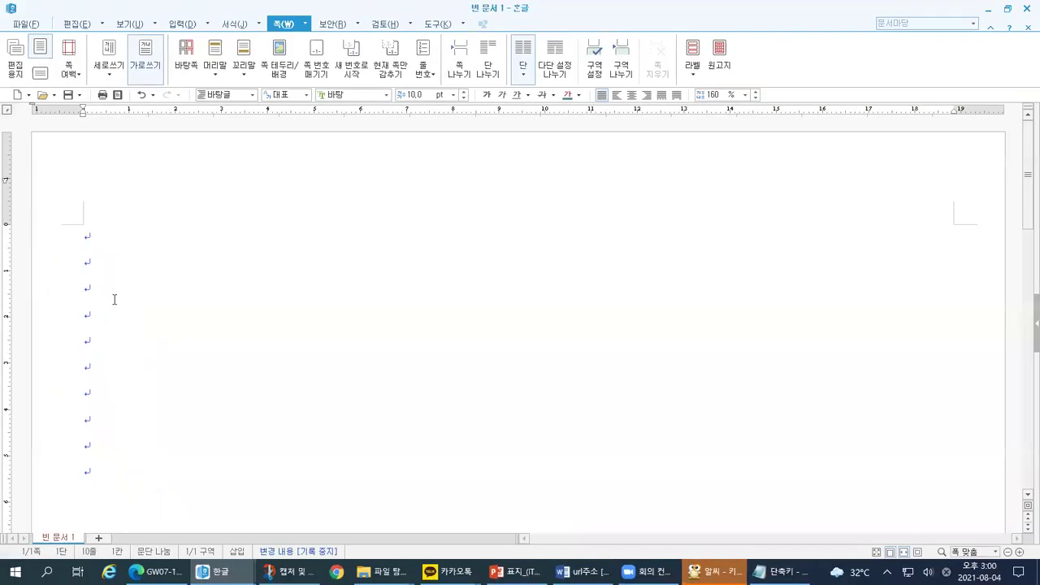
pyautogui.hotkey('ctrl', 'z')
pyautogui.hotkey('ctrl', 'z')
pyautogui.hotkey('ctrl', 'z')
pyautogui.hotkey('ctrl', 'z')
pyautogui.hotkey('ctrl', 'z')
pyautogui.hotkey('ctrl', 'z')
pyautogui.hotkey('ctrl', 'z')
pyautogui.hotkey('ctrl', 'z')
pyautogui.hotkey('ctrl', 'z')
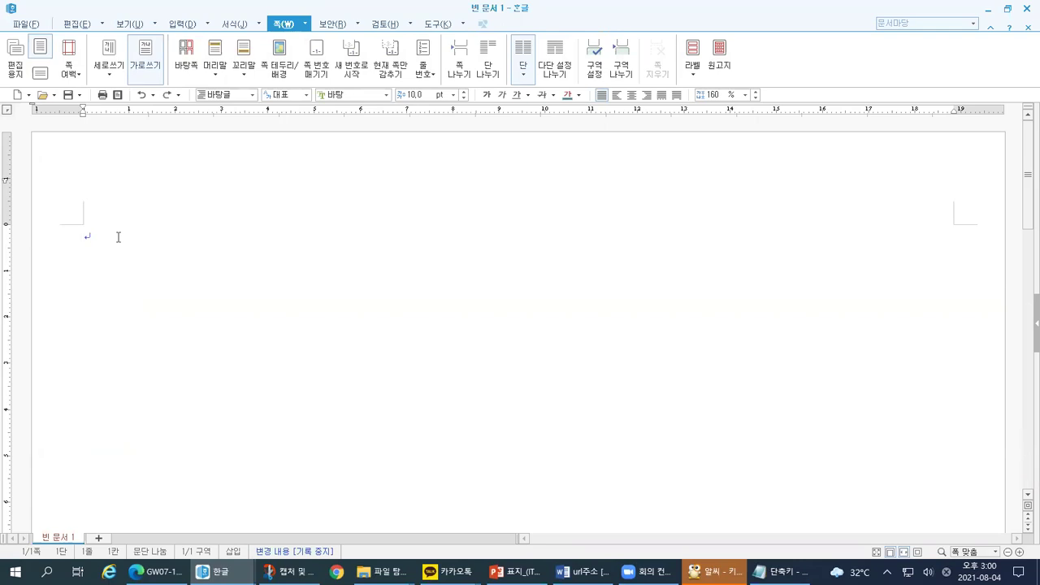
pyautogui.hotkey('alt', 'shift', 'Return')
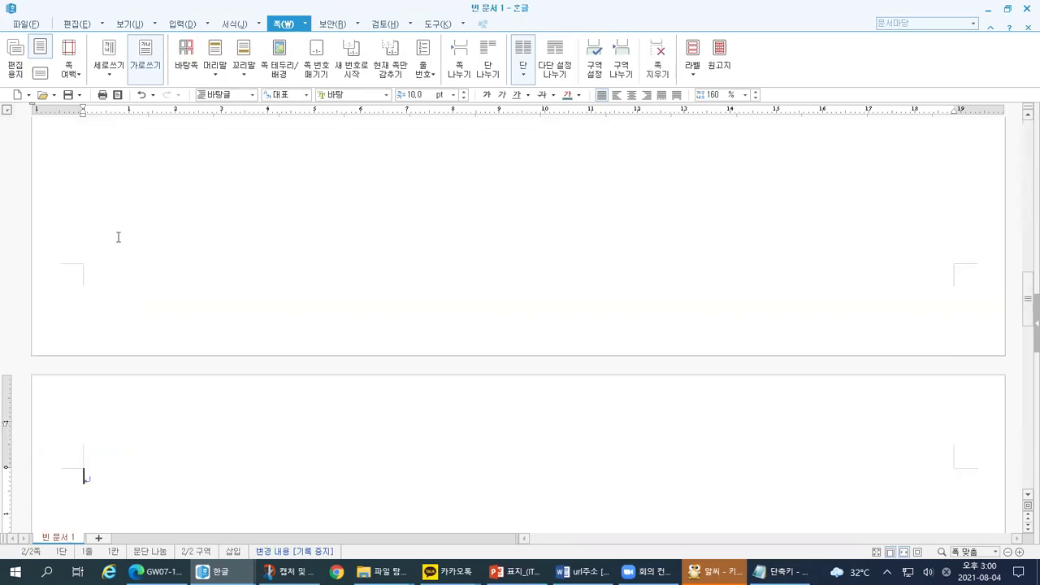
pyautogui.scroll(-3, 118, 236)
pyautogui.scroll(2, 116, 237)
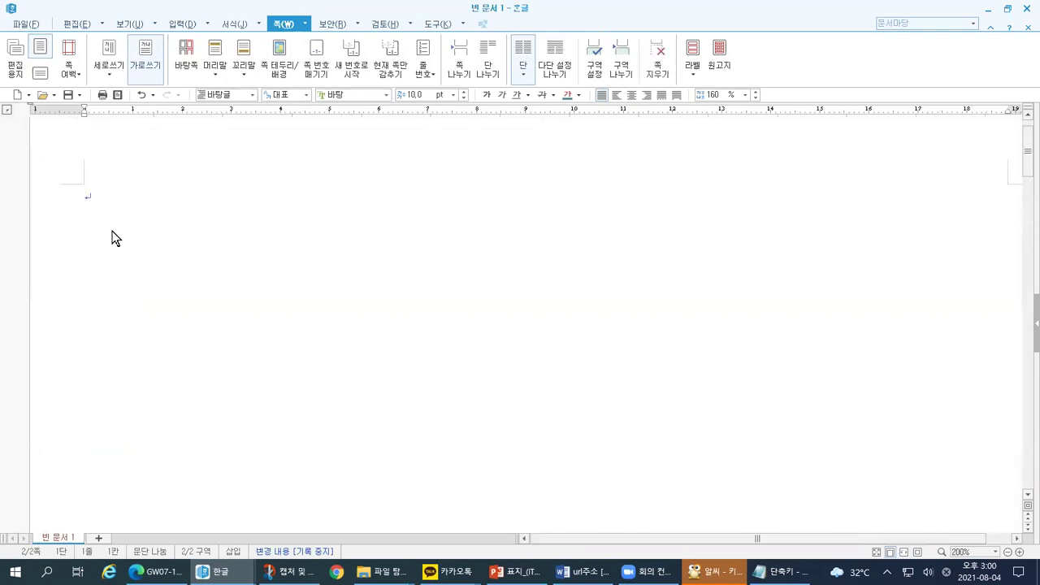
pyautogui.moveTo(86, 219)
pyautogui.mouseDown()
pyautogui.moveTo(74, 219)
pyautogui.moveTo(86, 164)
pyautogui.mouseUp()
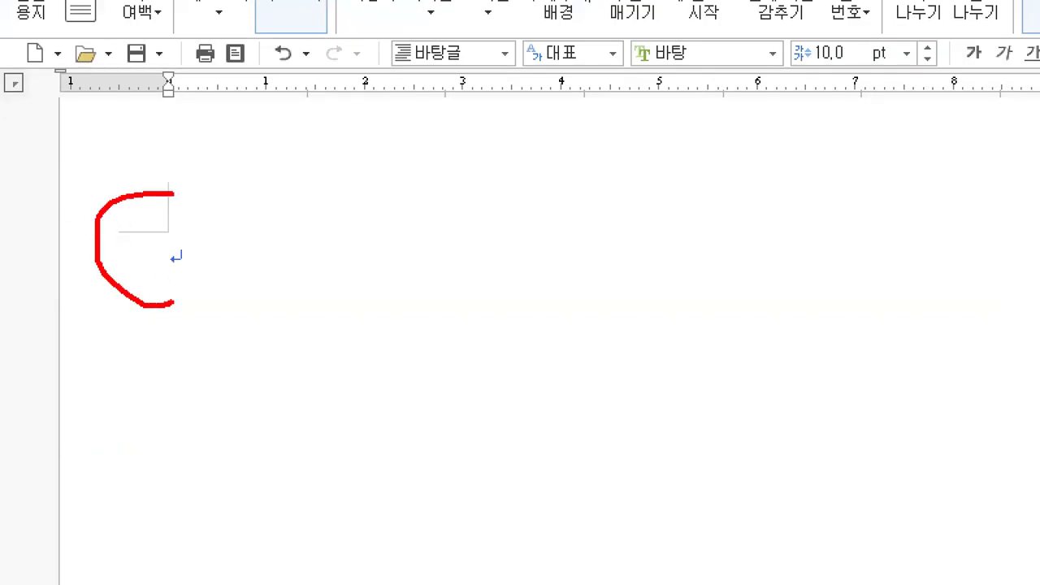
pyautogui.moveTo(173, 193)
pyautogui.mouseDown()
pyautogui.moveTo(185, 290)
pyautogui.moveTo(176, 554)
pyautogui.mouseUp()
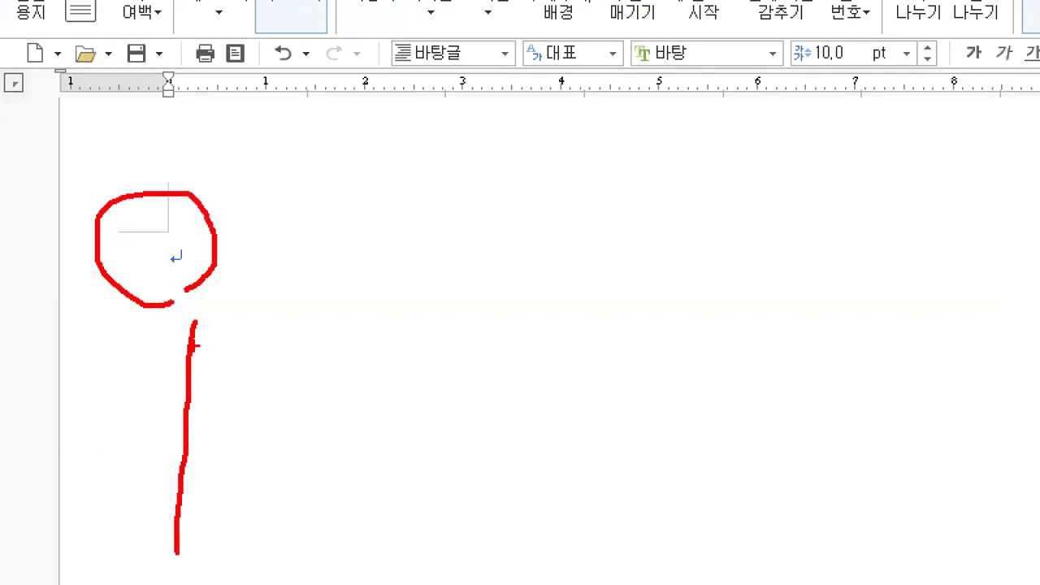
pyautogui.moveTo(151, 240); pyautogui.dragTo(150, 266)
pyautogui.press('Escape')
pyautogui.scroll(-6, 60, 301)
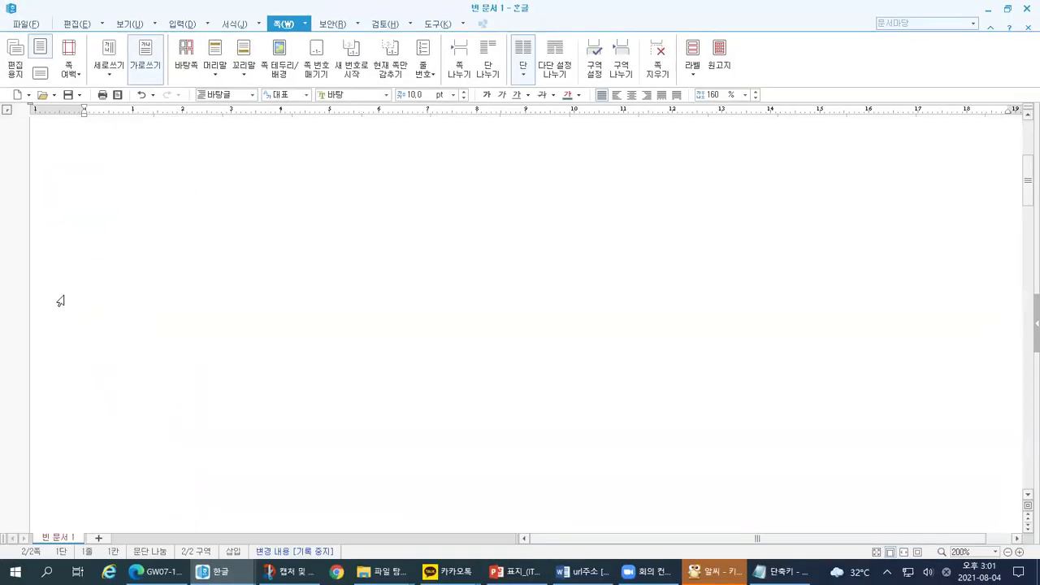
pyautogui.scroll(-3, 60, 301)
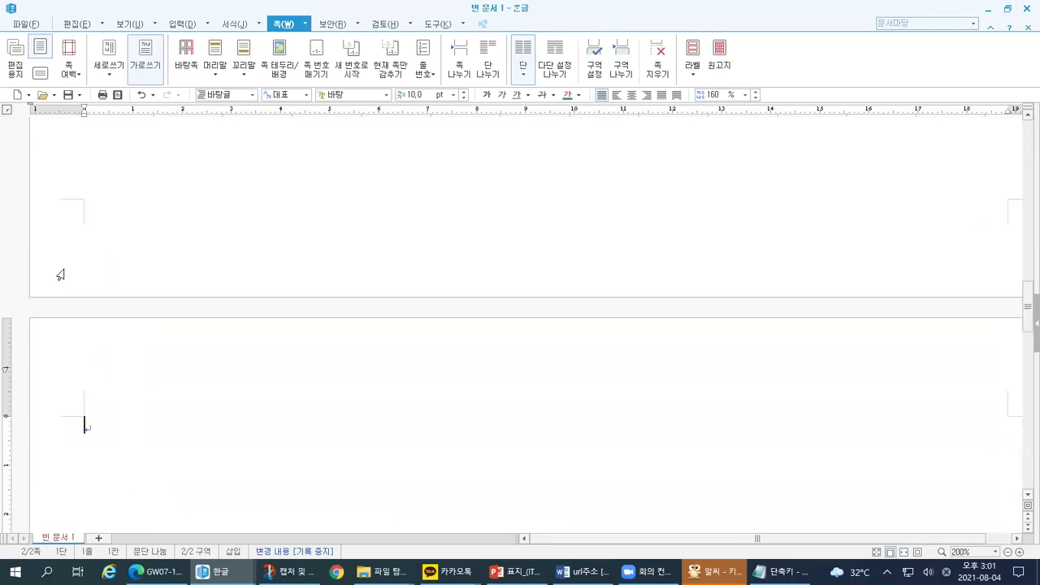
pyautogui.hotkey('ctrl', '1')
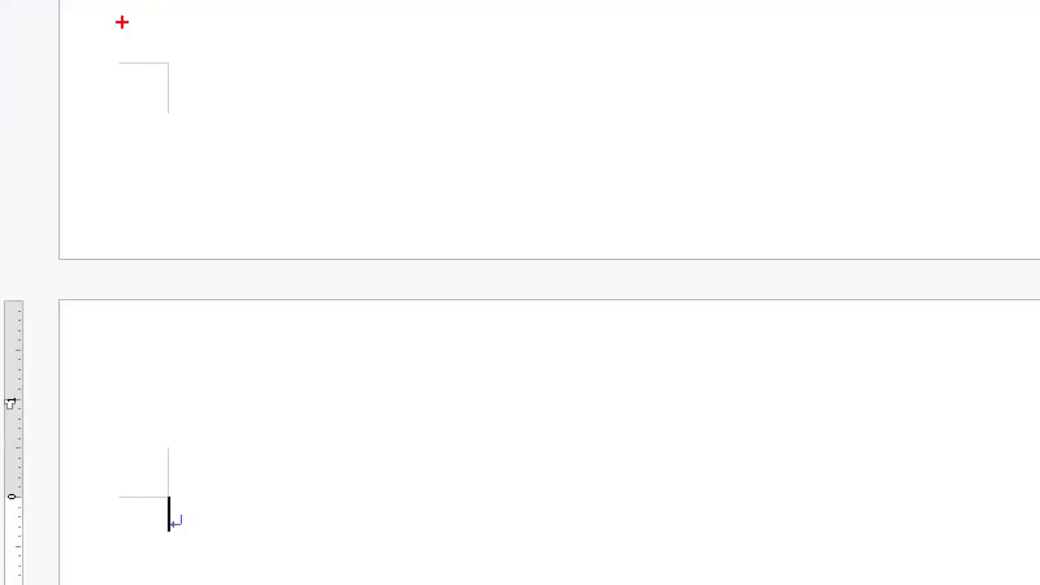
pyautogui.moveTo(61, 183); pyautogui.dragTo(150, 277)
pyautogui.moveTo(300, 221); pyautogui.dragTo(355, 224)
pyautogui.moveTo(308, 334)
pyautogui.mouseDown()
pyautogui.moveTo(32, 418)
pyautogui.moveTo(5, 571)
pyautogui.mouseUp()
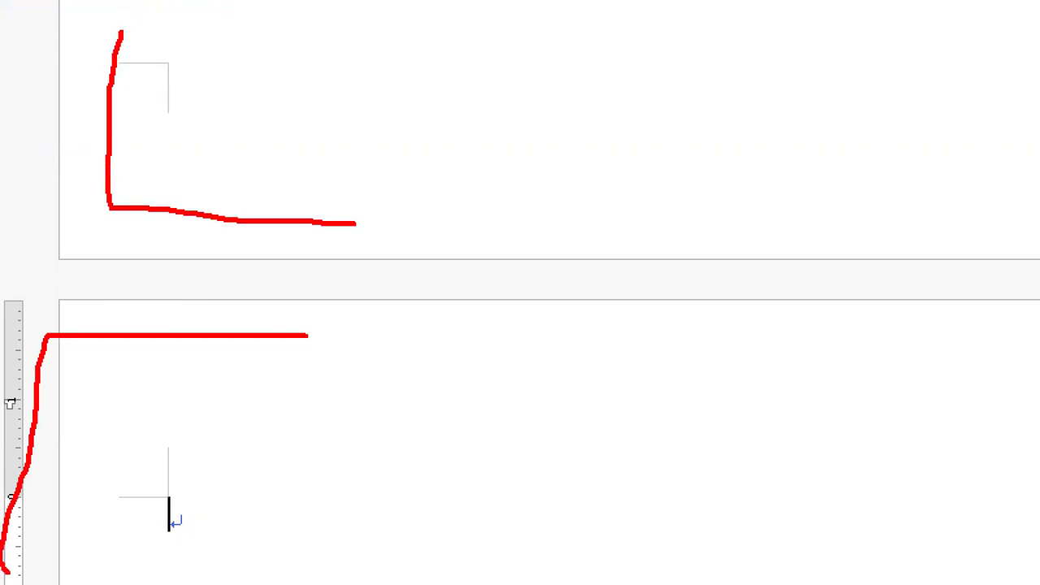
pyautogui.moveTo(89, 361)
pyautogui.mouseDown()
pyautogui.moveTo(103, 411)
pyautogui.moveTo(138, 365)
pyautogui.mouseUp()
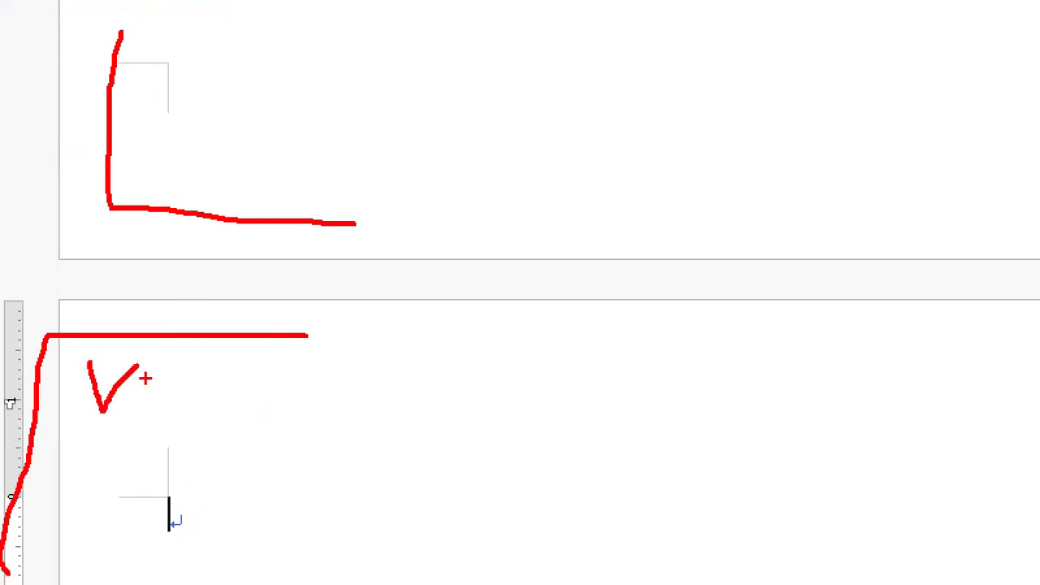
pyautogui.moveTo(147, 401)
pyautogui.mouseDown()
pyautogui.moveTo(140, 431)
pyautogui.moveTo(236, 422)
pyautogui.mouseUp()
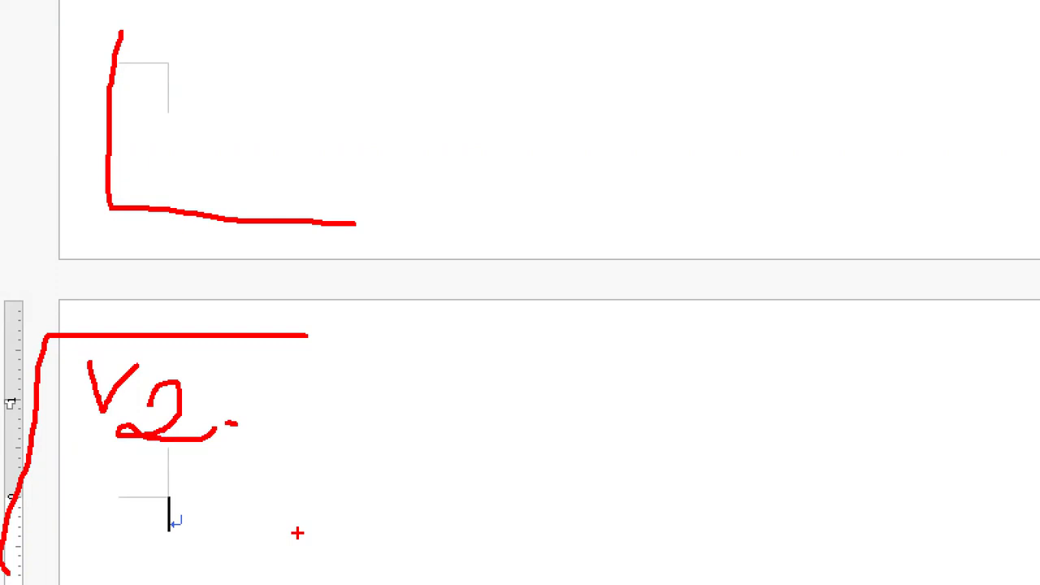
pyautogui.press('Escape')
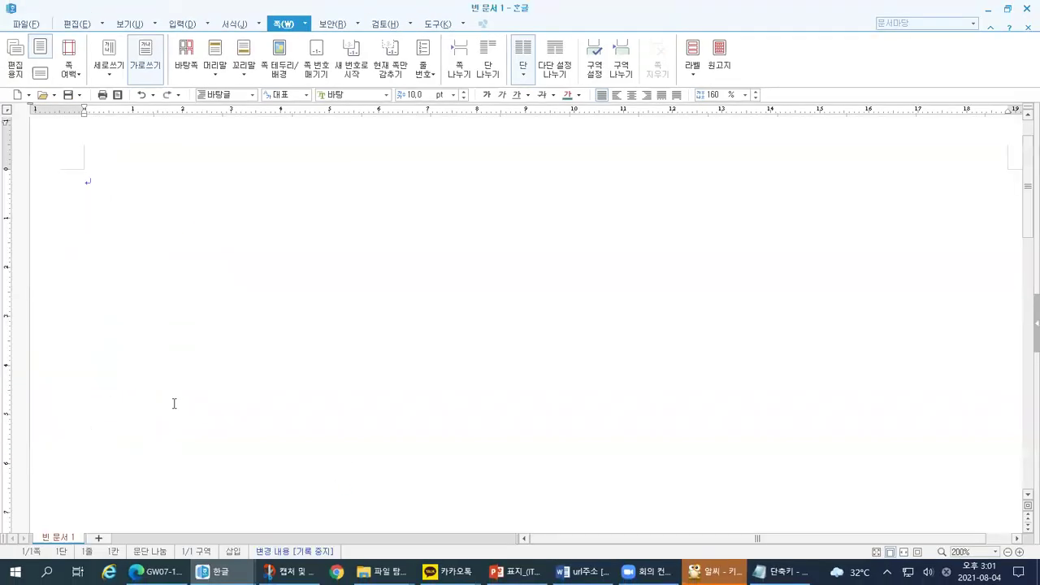
# Step: Set the font to 바탕 and sketch where items 1. and 2. will go
pyautogui.click(386, 94)
pyautogui.click(333, 144)
pyautogui.hotkey('ctrl', '1')
pyautogui.click(57, 114)
pyautogui.moveTo(171, 282); pyautogui.dragTo(165, 331)
pyautogui.click(195, 340)
pyautogui.moveTo(172, 479)
pyautogui.mouseDown()
pyautogui.moveTo(168, 506)
pyautogui.moveTo(204, 512)
pyautogui.mouseUp()
pyautogui.click(218, 510)
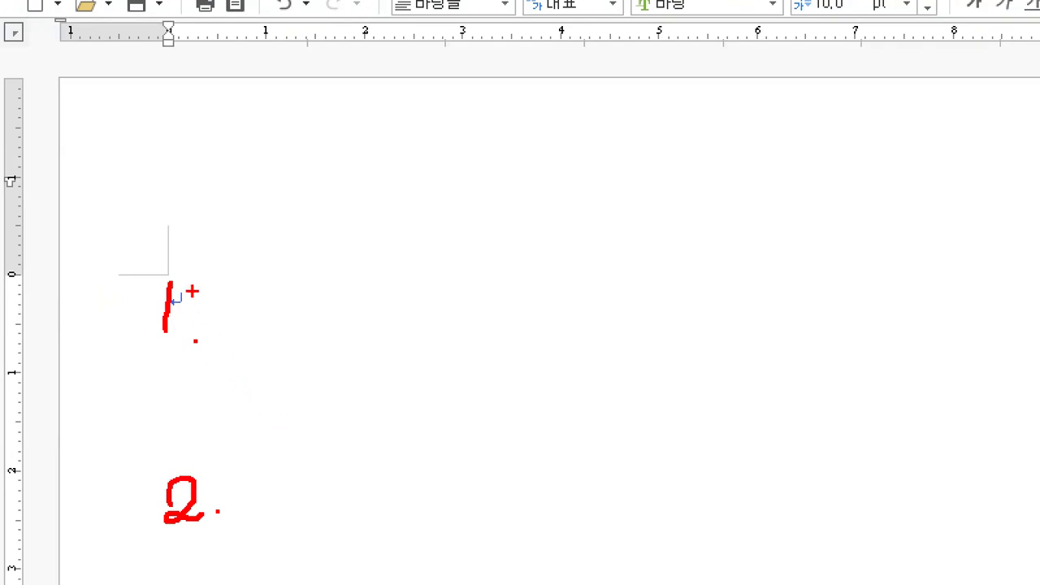
pyautogui.press('Escape')
# Step: Type '1.' on the first line and point out the item number
pyautogui.hotkey('ctrl', '1')
pyautogui.click(67, 248)
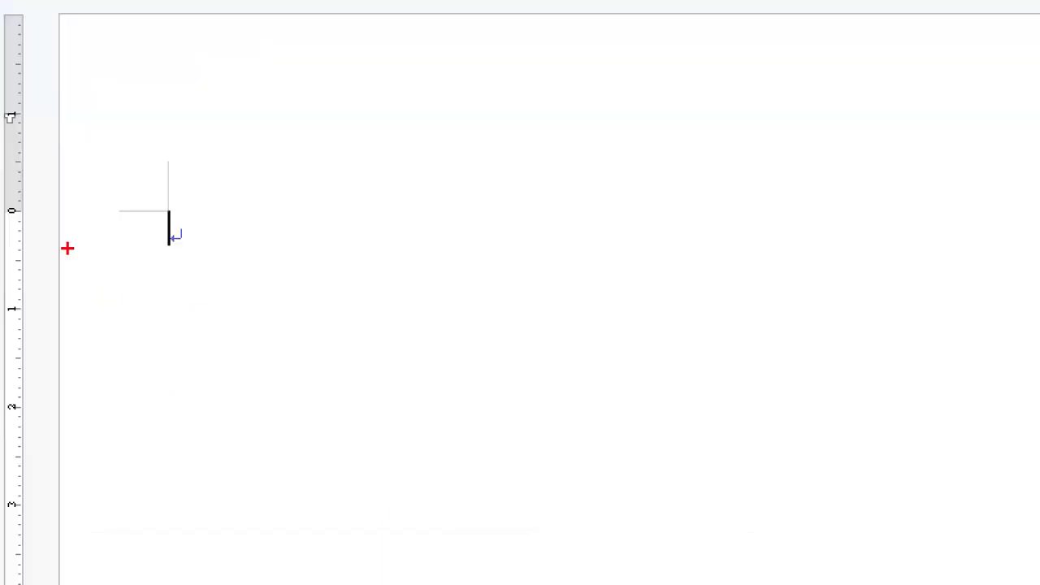
pyautogui.moveTo(111, 217); pyautogui.dragTo(135, 219)
pyautogui.scroll(-3, 266, 326)
pyautogui.press('Escape')
pyautogui.write('1..')
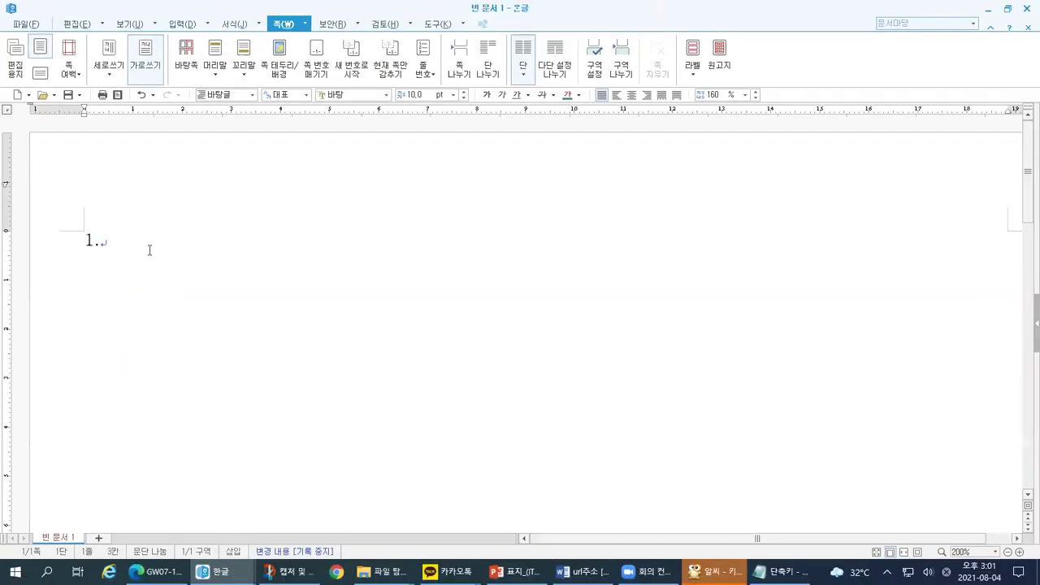
pyautogui.hotkey('ctrl', '1')
pyautogui.click(120, 262)
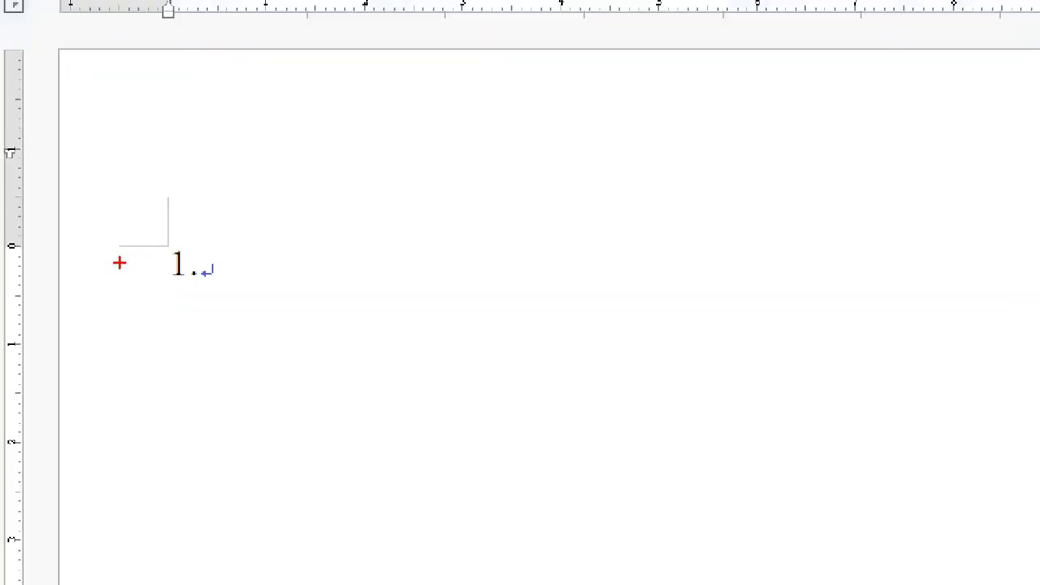
pyautogui.moveTo(691, 157)
pyautogui.mouseDown()
pyautogui.moveTo(619, 227)
pyautogui.moveTo(586, 225)
pyautogui.moveTo(612, 253)
pyautogui.mouseUp()
pyautogui.moveTo(226, 282)
pyautogui.mouseDown()
pyautogui.moveTo(201, 248)
pyautogui.moveTo(214, 293)
pyautogui.mouseUp()
pyautogui.press('Escape')
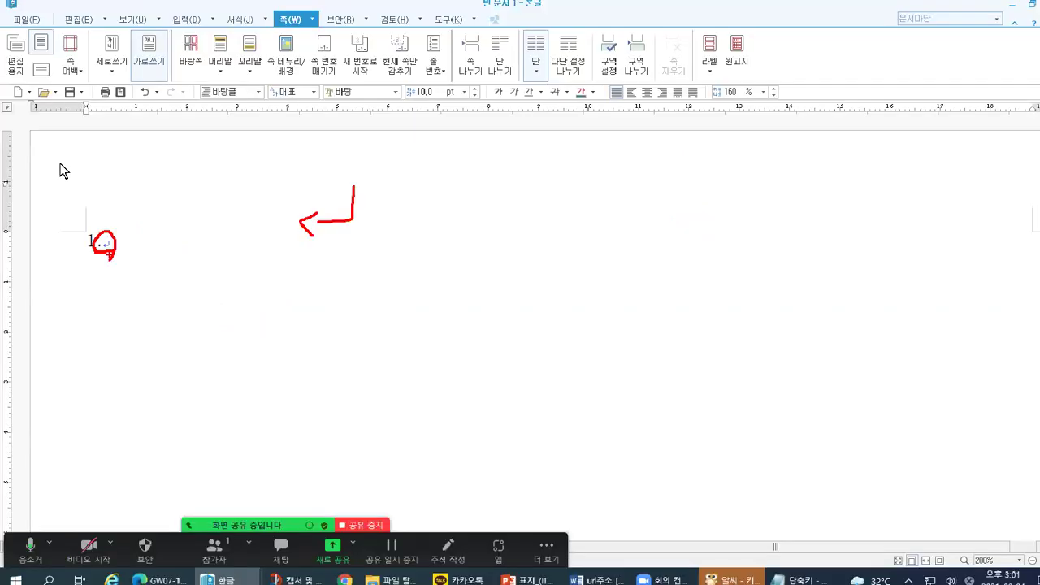
# Step: Show the 보기 tab and point out that 문단 부호 and 조판 부호 are switched on
pyautogui.click(116, 28)
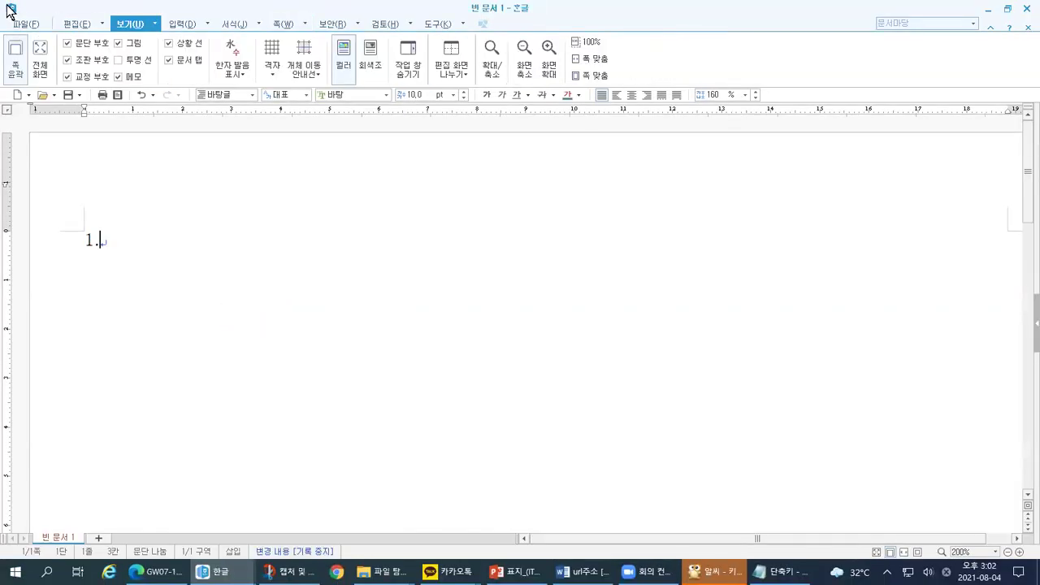
pyautogui.hotkey('ctrl', '1')
pyautogui.click(141, 11)
pyautogui.moveTo(138, 4); pyautogui.dragTo(142, 16)
pyautogui.moveTo(282, 31); pyautogui.dragTo(312, 10)
pyautogui.moveTo(265, 65)
pyautogui.mouseDown()
pyautogui.moveTo(226, 60)
pyautogui.moveTo(289, 36)
pyautogui.moveTo(275, 73)
pyautogui.mouseUp()
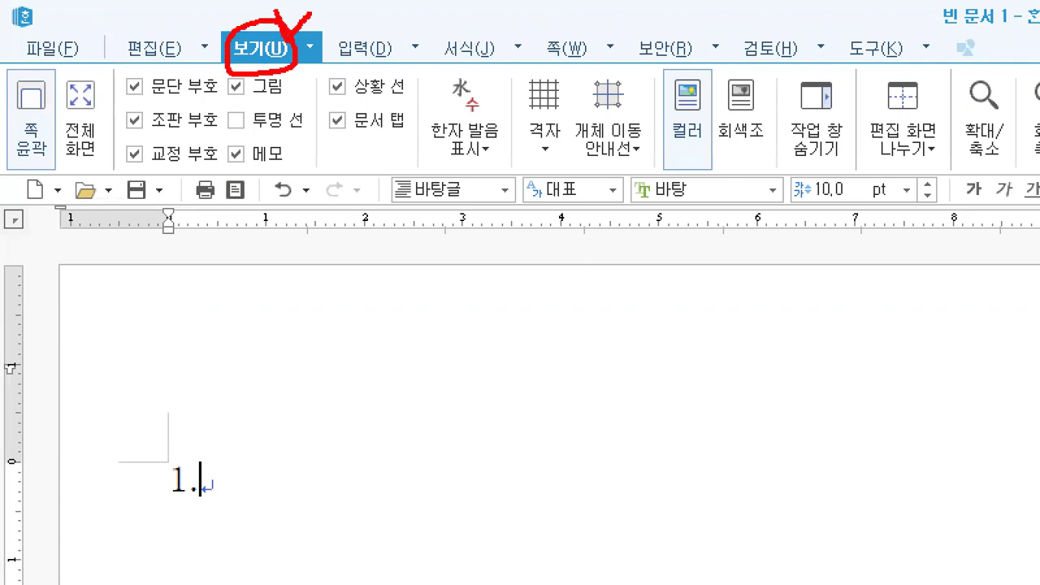
pyautogui.moveTo(144, 104)
pyautogui.mouseDown()
pyautogui.moveTo(130, 100)
pyautogui.moveTo(134, 67)
pyautogui.moveTo(154, 99)
pyautogui.moveTo(133, 113)
pyautogui.mouseUp()
pyautogui.moveTo(214, 495)
pyautogui.mouseDown()
pyautogui.moveTo(199, 472)
pyautogui.moveTo(224, 481)
pyautogui.moveTo(210, 504)
pyautogui.mouseUp()
pyautogui.moveTo(286, 428)
pyautogui.mouseDown()
pyautogui.moveTo(285, 448)
pyautogui.moveTo(252, 471)
pyautogui.mouseUp()
pyautogui.moveTo(253, 461); pyautogui.dragTo(257, 487)
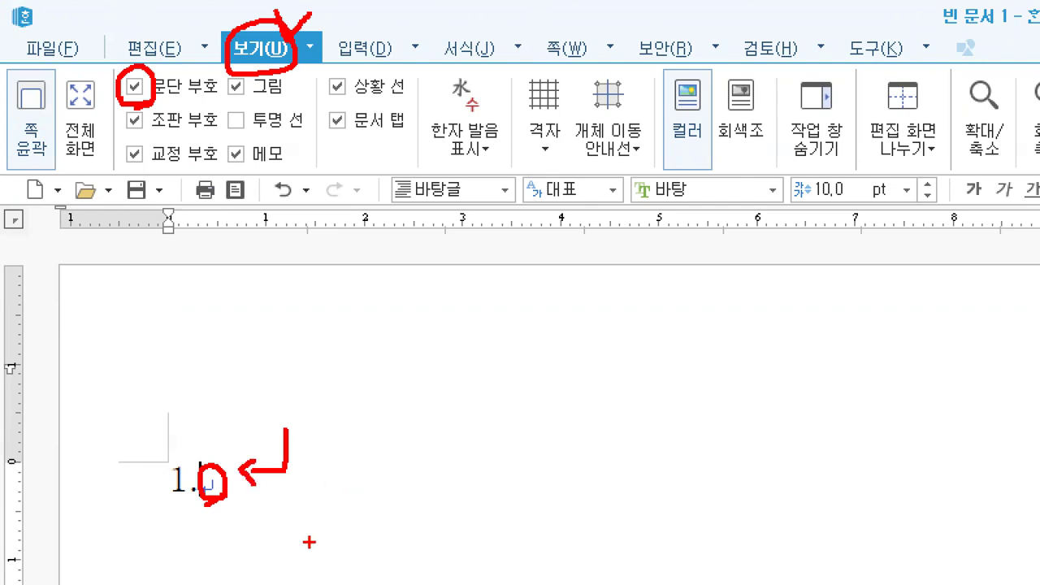
pyautogui.moveTo(144, 130)
pyautogui.mouseDown()
pyautogui.moveTo(124, 137)
pyautogui.moveTo(131, 107)
pyautogui.moveTo(146, 140)
pyautogui.mouseUp()
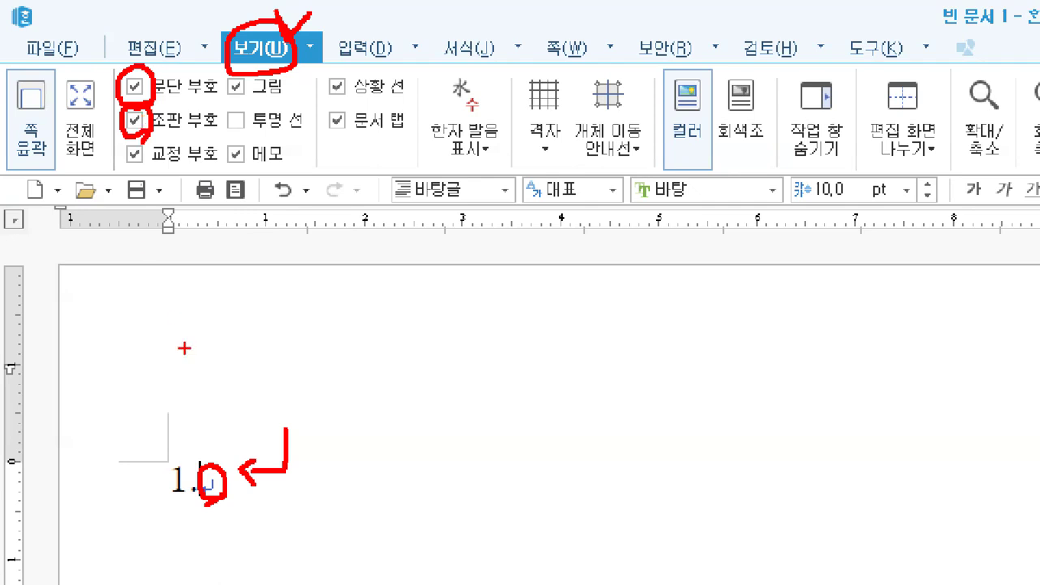
pyautogui.moveTo(132, 359); pyautogui.dragTo(158, 355)
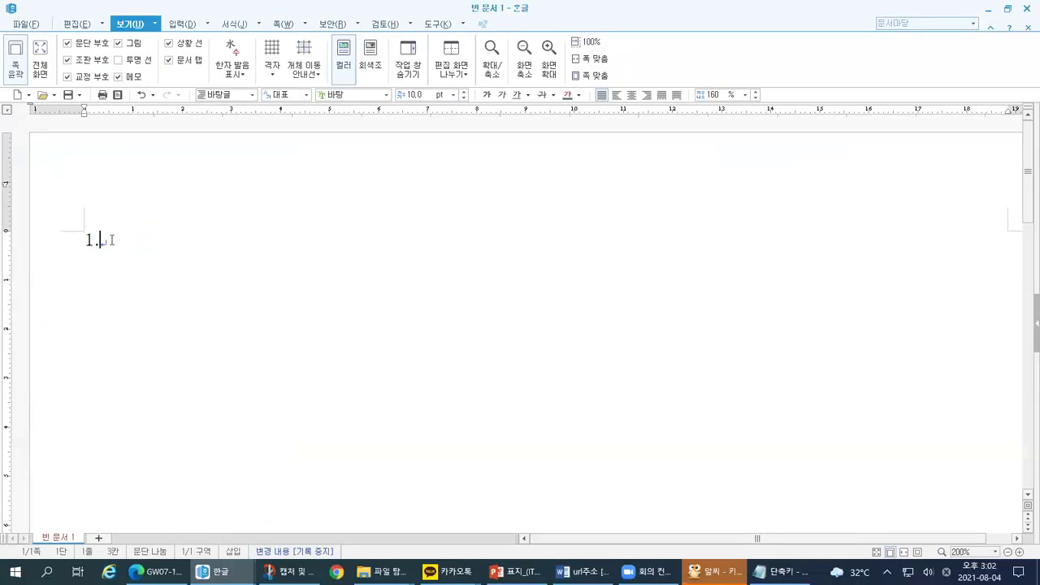
# Step: Mark up the four empty paragraphs with paragraph marks below '1.'
pyautogui.moveTo(83, 253); pyautogui.dragTo(95, 252)
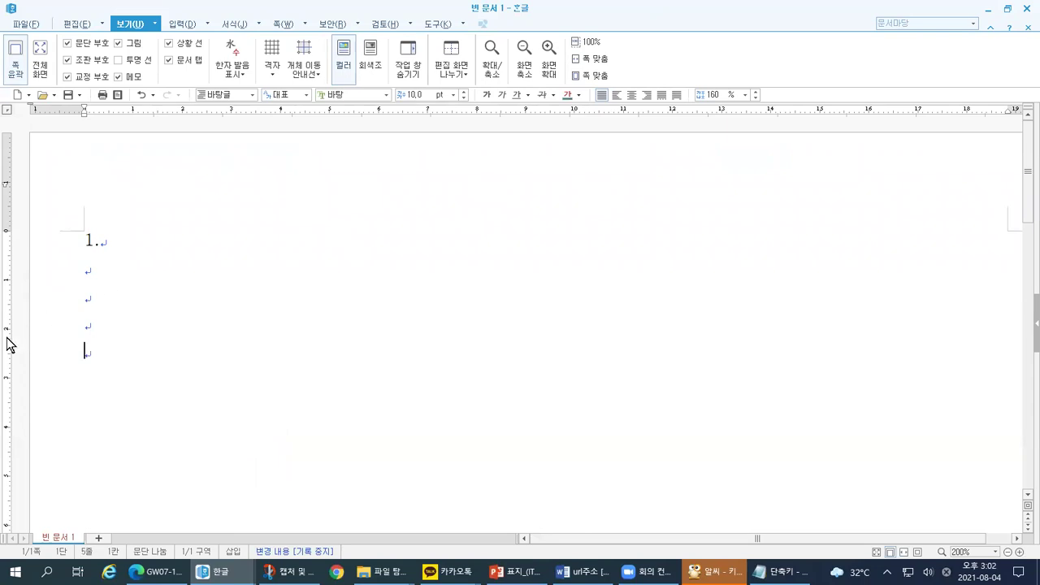
pyautogui.moveTo(132, 214)
pyautogui.mouseDown()
pyautogui.moveTo(59, 214)
pyautogui.moveTo(60, 371)
pyautogui.mouseUp()
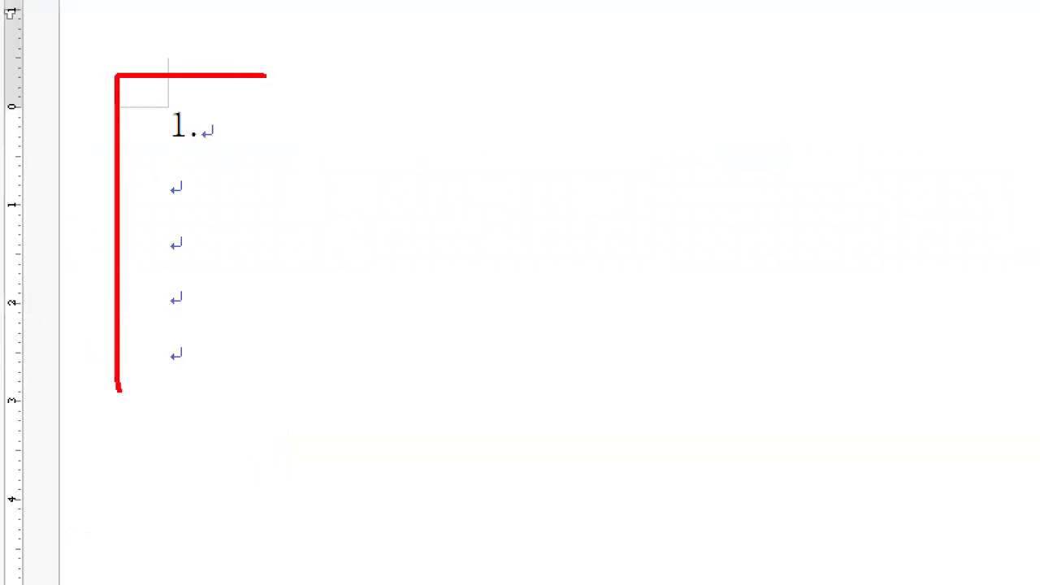
pyautogui.moveTo(117, 389)
pyautogui.mouseDown()
pyautogui.moveTo(864, 367)
pyautogui.moveTo(720, 98)
pyautogui.moveTo(167, 79)
pyautogui.mouseUp()
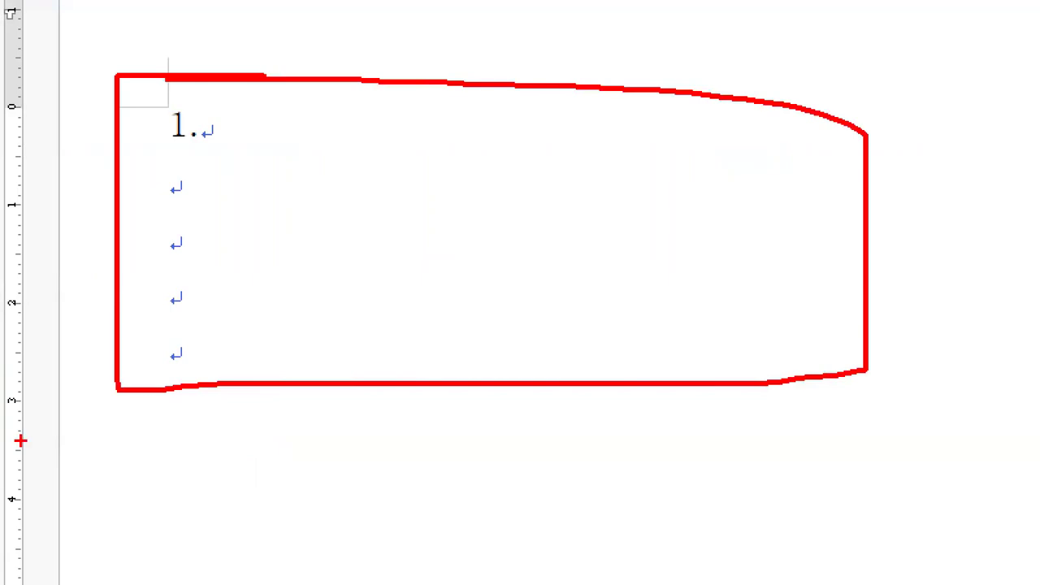
pyautogui.moveTo(127, 427)
pyautogui.mouseDown()
pyautogui.moveTo(135, 413)
pyautogui.moveTo(159, 445)
pyautogui.mouseUp()
pyautogui.click(168, 445)
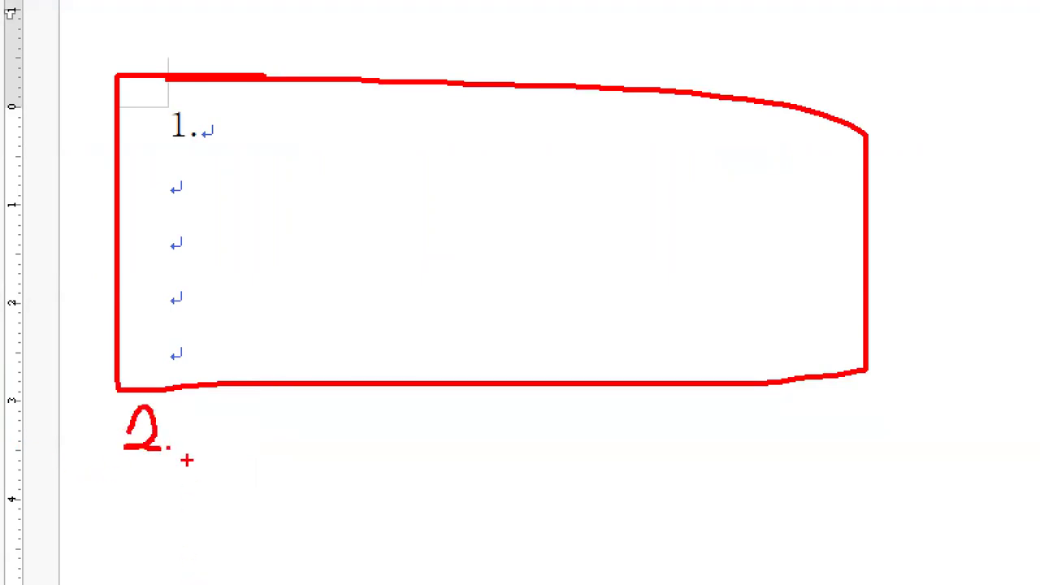
pyautogui.moveTo(159, 344); pyautogui.dragTo(159, 380)
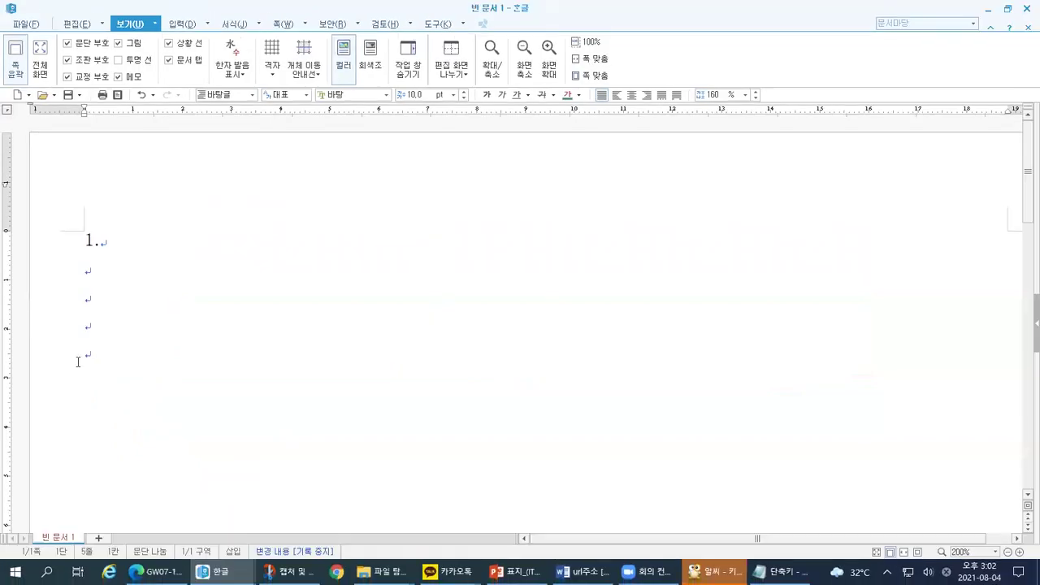
pyautogui.moveTo(80, 344); pyautogui.dragTo(80, 366)
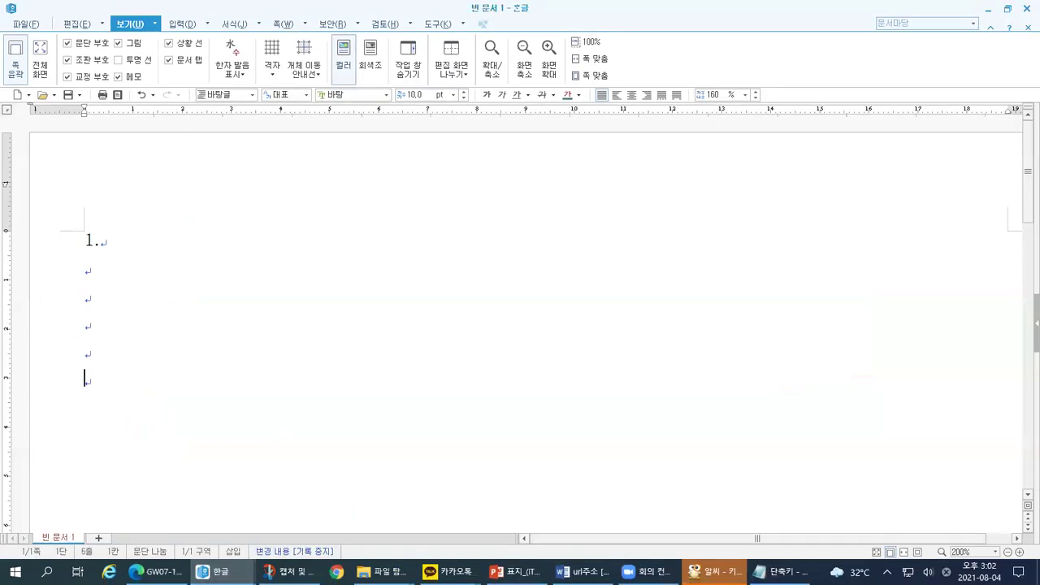
# Step: Type '2.' below the blank lines of item 1 and mark the spacing above it
pyautogui.write('2.')
pyautogui.moveTo(60, 396); pyautogui.dragTo(79, 399)
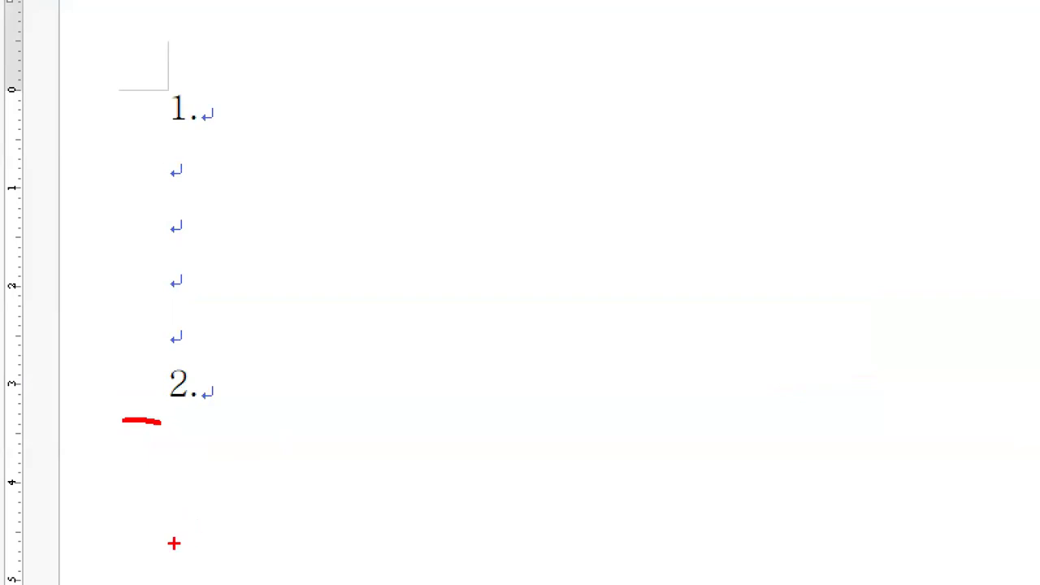
pyautogui.moveTo(215, 380); pyautogui.dragTo(196, 582)
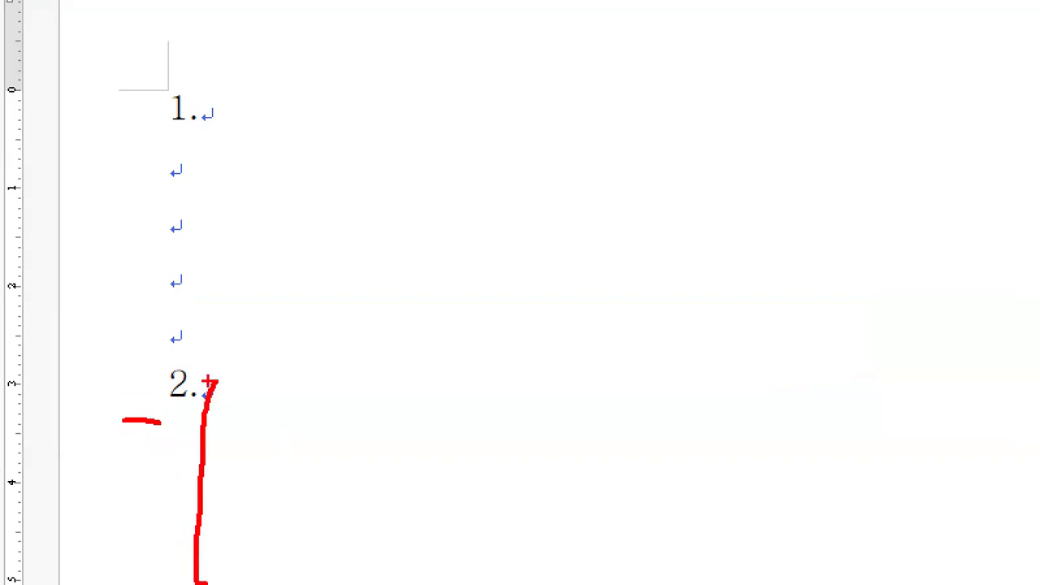
pyautogui.moveTo(236, 371); pyautogui.dragTo(235, 398)
pyautogui.moveTo(228, 431); pyautogui.dragTo(228, 443)
pyautogui.moveTo(233, 481); pyautogui.dragTo(228, 577)
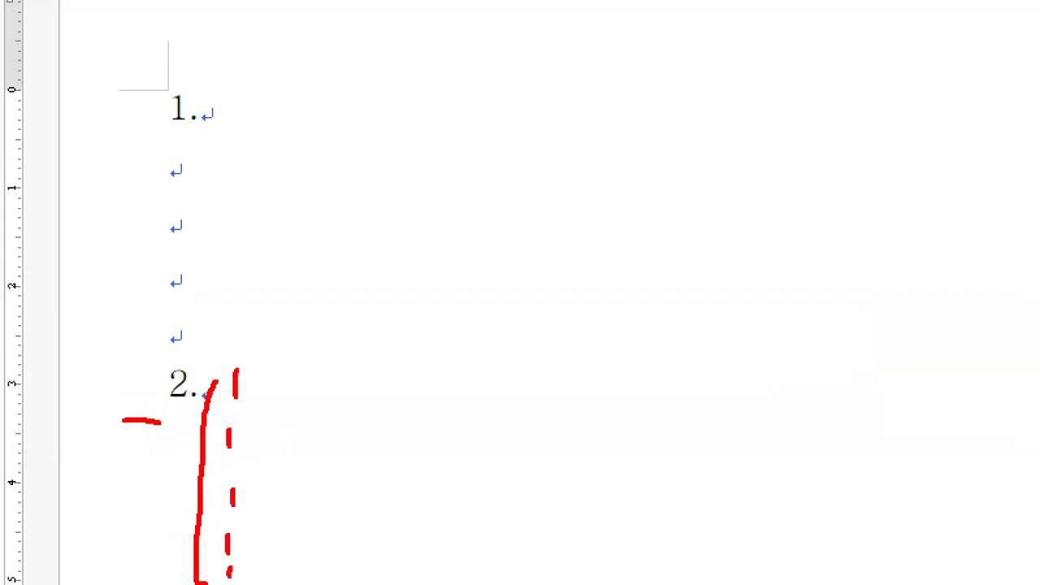
pyautogui.press('Escape')
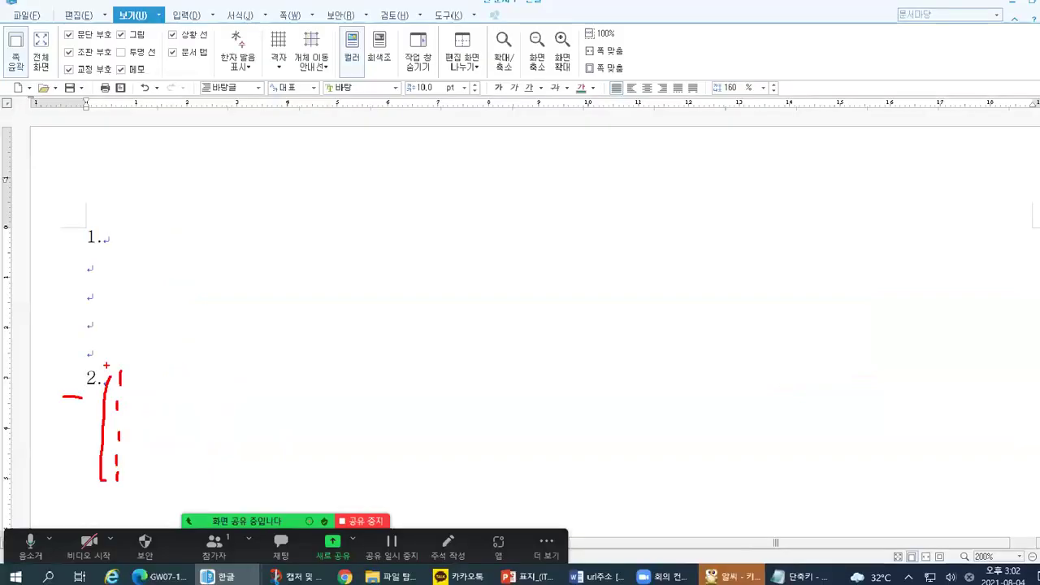
# Step: Add four empty lines below '2.' and mark them up on the page
pyautogui.press('Return')
pyautogui.press('Return')
pyautogui.press('Return')
pyautogui.press('Return')
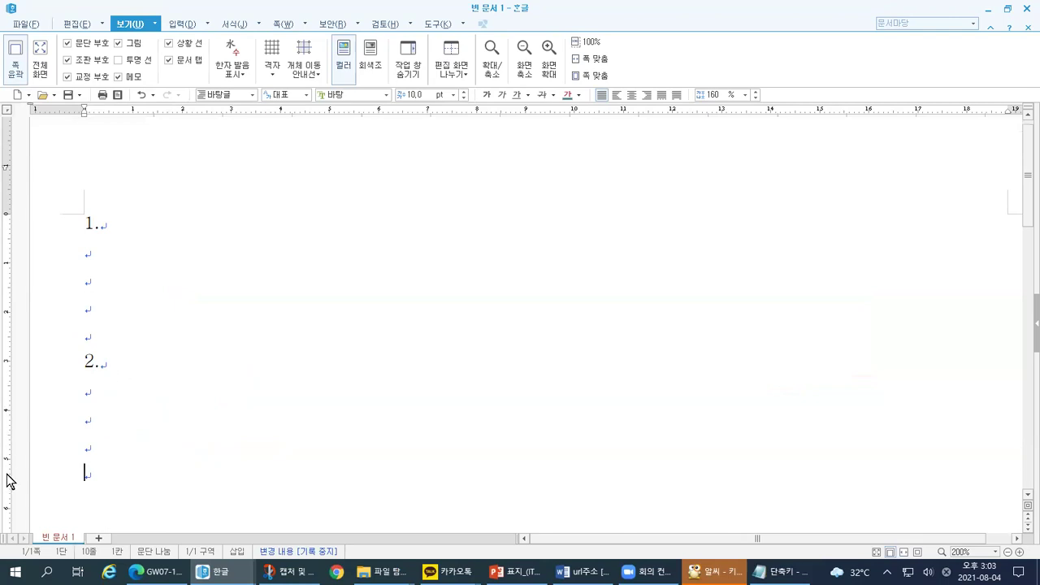
pyautogui.hotkey('ctrl', '1')
pyautogui.click(234, 47)
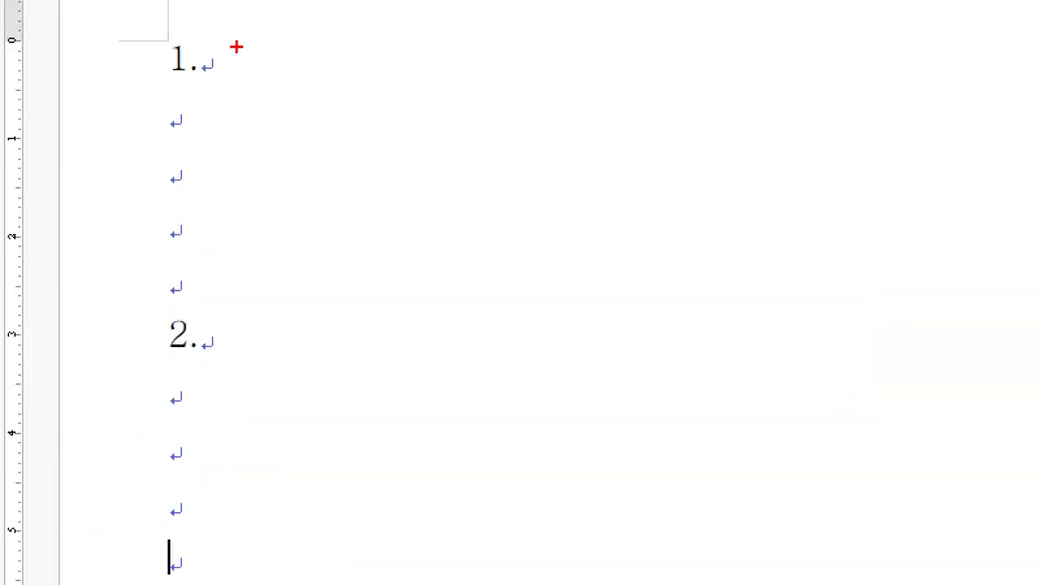
pyautogui.moveTo(95, 37)
pyautogui.mouseDown()
pyautogui.moveTo(167, 14)
pyautogui.moveTo(169, 0)
pyautogui.mouseUp()
pyautogui.moveTo(136, 86)
pyautogui.mouseDown()
pyautogui.moveTo(163, 86)
pyautogui.moveTo(144, 294)
pyautogui.mouseUp()
pyautogui.moveTo(109, 337); pyautogui.dragTo(146, 336)
pyautogui.moveTo(153, 371); pyautogui.dragTo(143, 580)
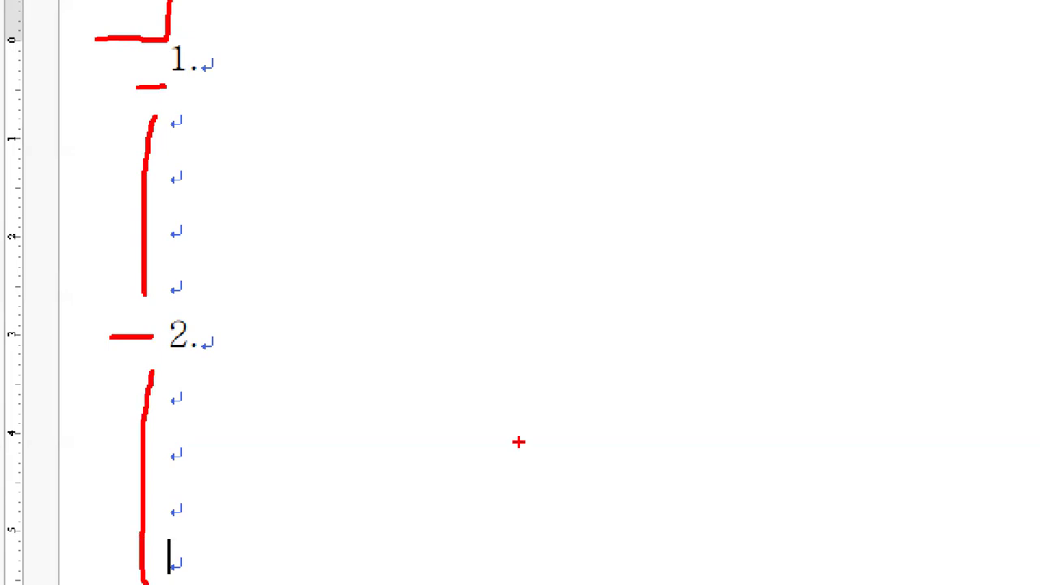
pyautogui.moveTo(200, 566)
pyautogui.mouseDown()
pyautogui.moveTo(167, 579)
pyautogui.moveTo(144, 541)
pyautogui.moveTo(189, 530)
pyautogui.moveTo(181, 573)
pyautogui.mouseUp()
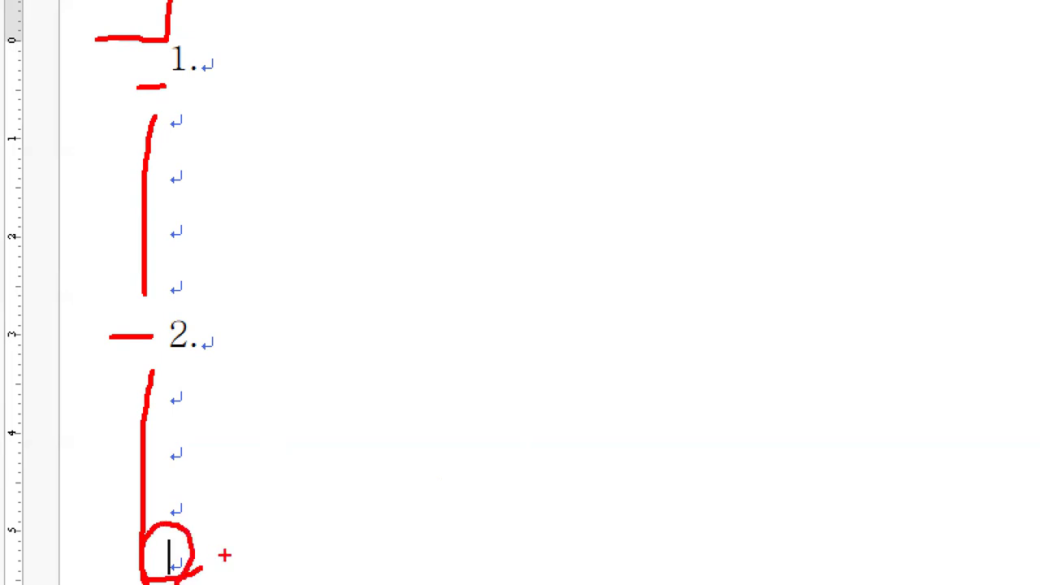
pyautogui.moveTo(204, 539); pyautogui.dragTo(307, 515)
pyautogui.moveTo(220, 516)
pyautogui.mouseDown()
pyautogui.moveTo(208, 530)
pyautogui.moveTo(228, 563)
pyautogui.mouseUp()
pyautogui.moveTo(380, 485)
pyautogui.mouseDown()
pyautogui.moveTo(390, 419)
pyautogui.moveTo(398, 504)
pyautogui.moveTo(418, 500)
pyautogui.mouseUp()
pyautogui.moveTo(441, 505); pyautogui.dragTo(459, 529)
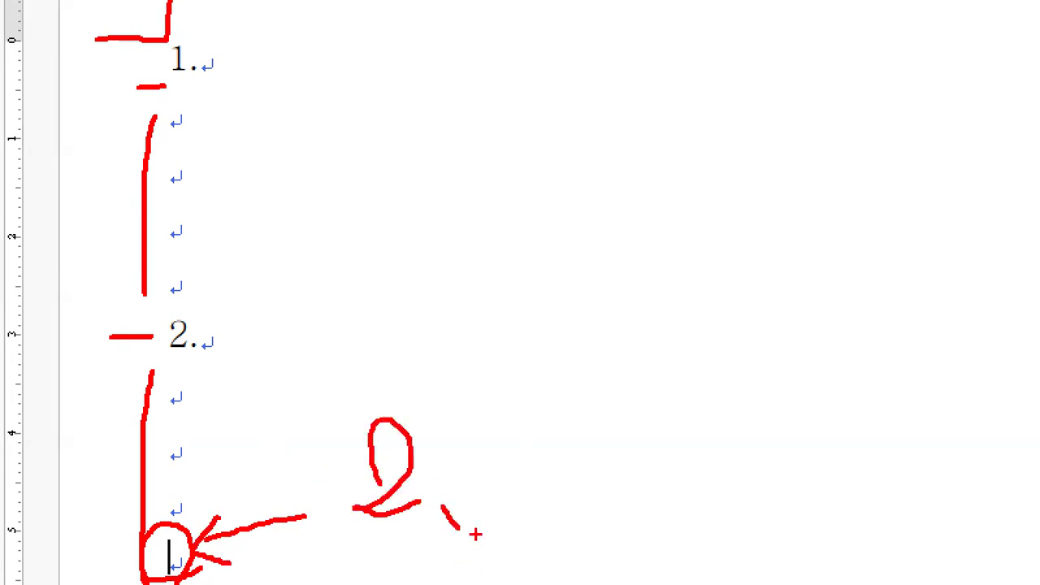
pyautogui.press('Escape')
pyautogui.hotkey('alt', 'Tab')
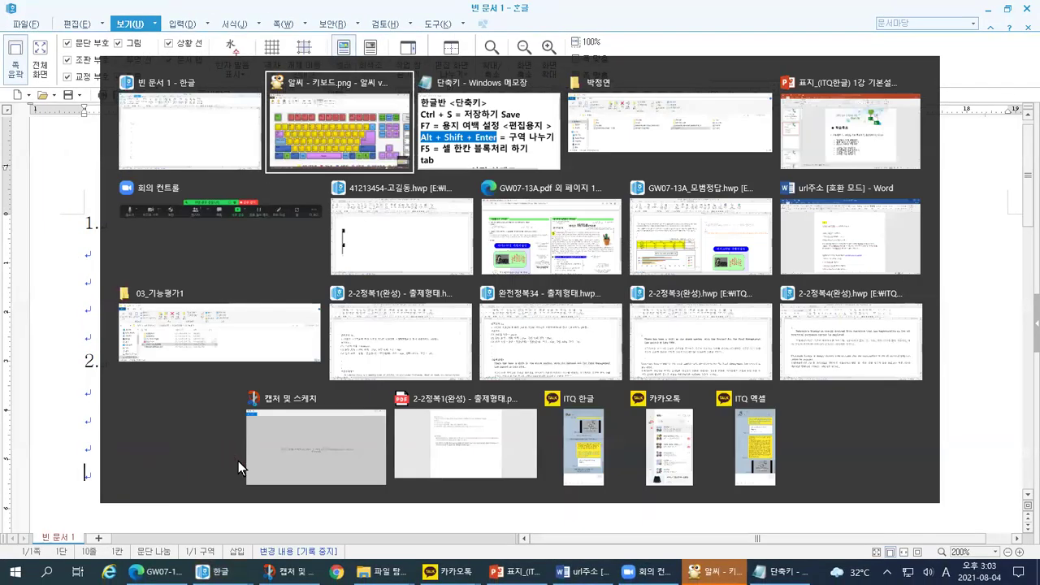
# Step: Bring up the Notepad shortcut notes and select the 'Alt + Shift + Enter = 구역 나누기' line
pyautogui.click(596, 177)
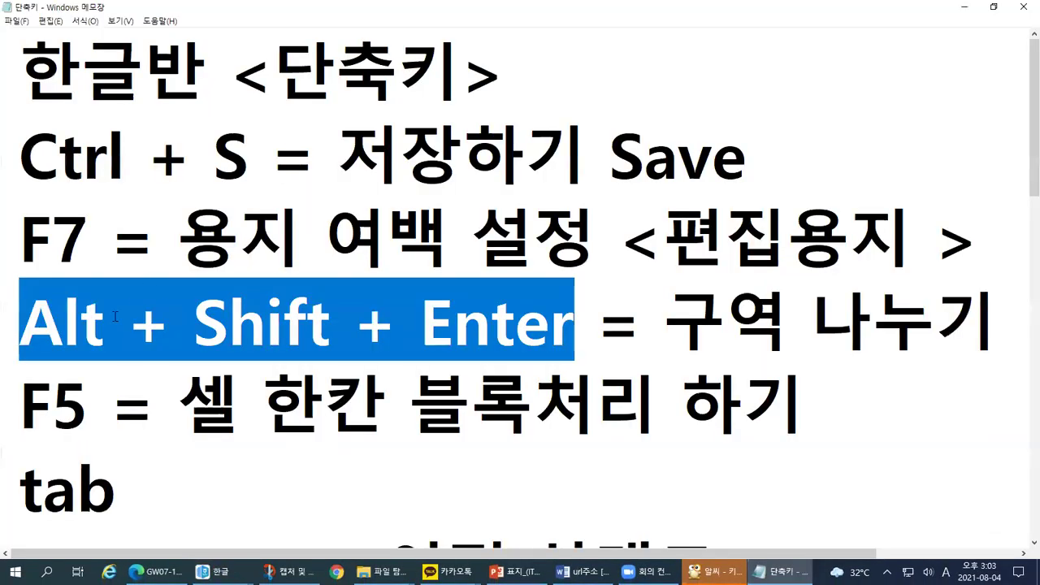
pyautogui.hotkey('ctrl', '1')
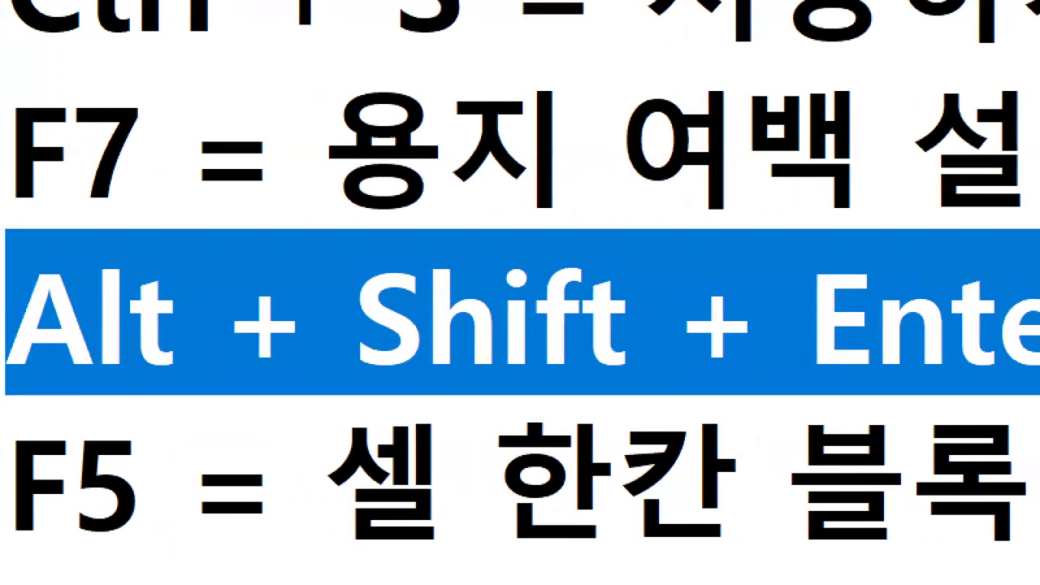
pyautogui.moveTo(6, 366); pyautogui.dragTo(1032, 384)
pyautogui.press('Escape')
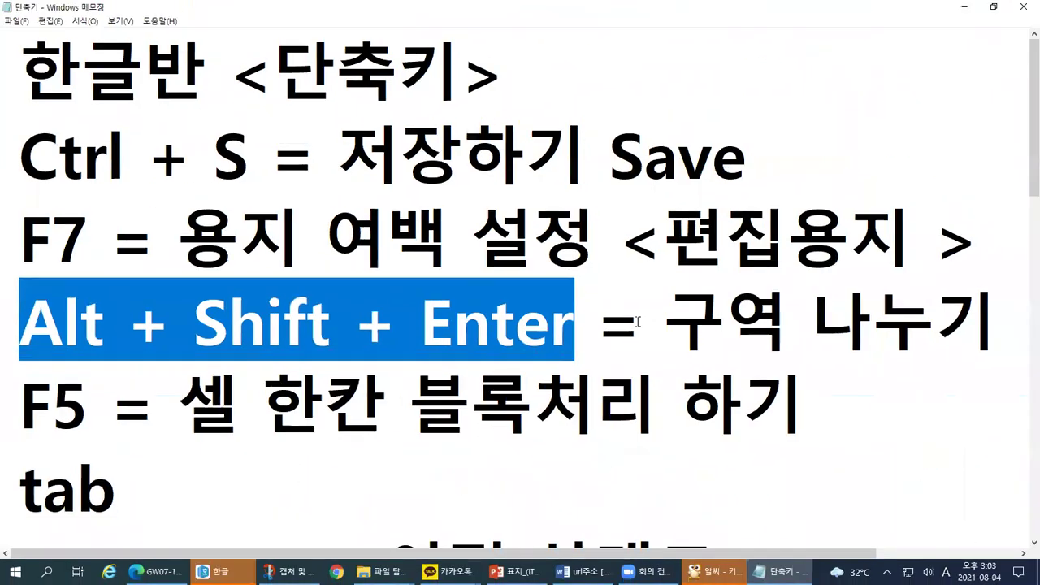
pyautogui.moveTo(1019, 334); pyautogui.dragTo(6, 353)
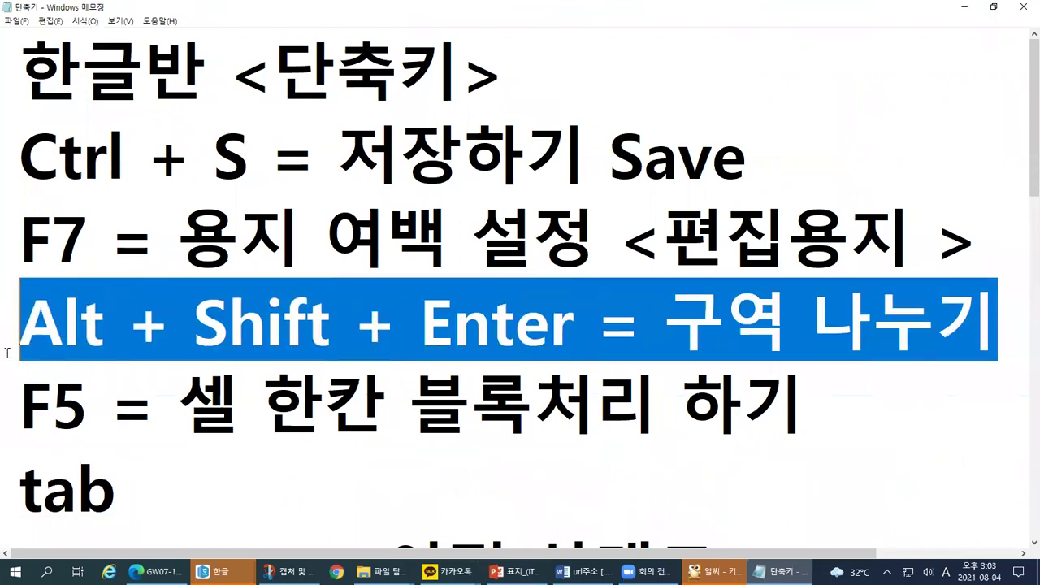
pyautogui.click(713, 571)
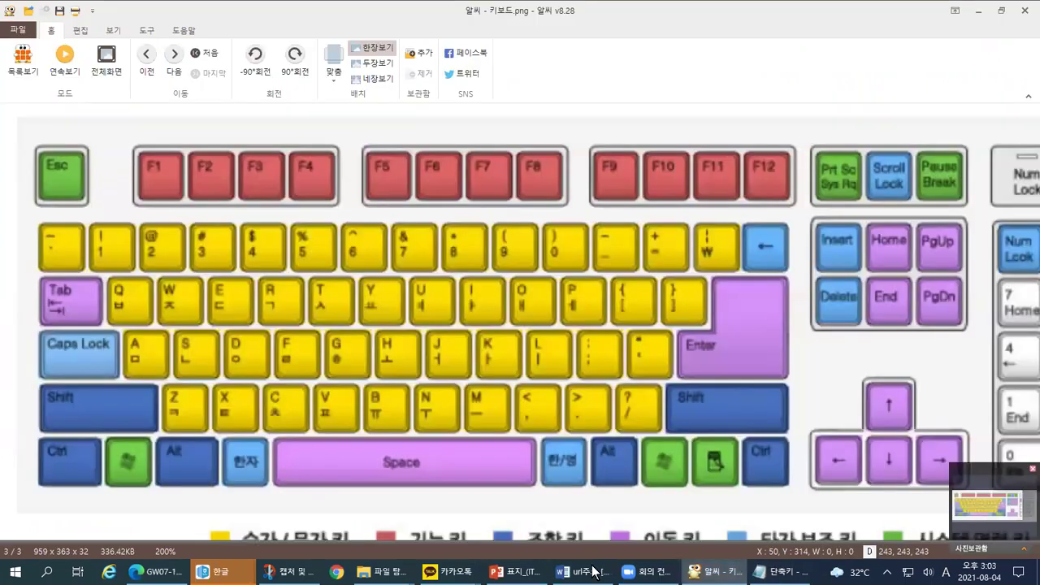
# Step: Mark up the keyboard diagram, then return to the Hangul document 빈 문서 1
pyautogui.hotkey('ctrl', '1')
pyautogui.moveTo(233, 490); pyautogui.dragTo(136, 450)
pyautogui.moveTo(254, 363)
pyautogui.mouseDown()
pyautogui.moveTo(374, 451)
pyautogui.moveTo(333, 465)
pyautogui.mouseUp()
pyautogui.moveTo(153, 307)
pyautogui.mouseDown()
pyautogui.moveTo(140, 311)
pyautogui.moveTo(151, 213)
pyautogui.moveTo(147, 309)
pyautogui.mouseUp()
pyautogui.moveTo(1037, 53)
pyautogui.mouseDown()
pyautogui.moveTo(1037, 155)
pyautogui.moveTo(942, 155)
pyautogui.mouseUp()
pyautogui.moveTo(957, 126)
pyautogui.mouseDown()
pyautogui.moveTo(916, 164)
pyautogui.moveTo(959, 213)
pyautogui.mouseUp()
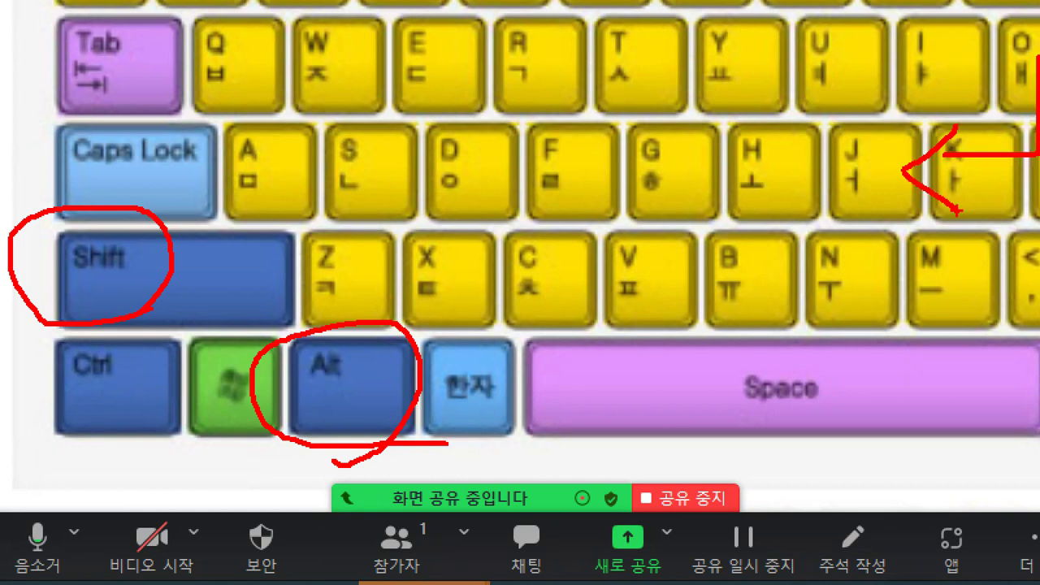
pyautogui.press('Escape')
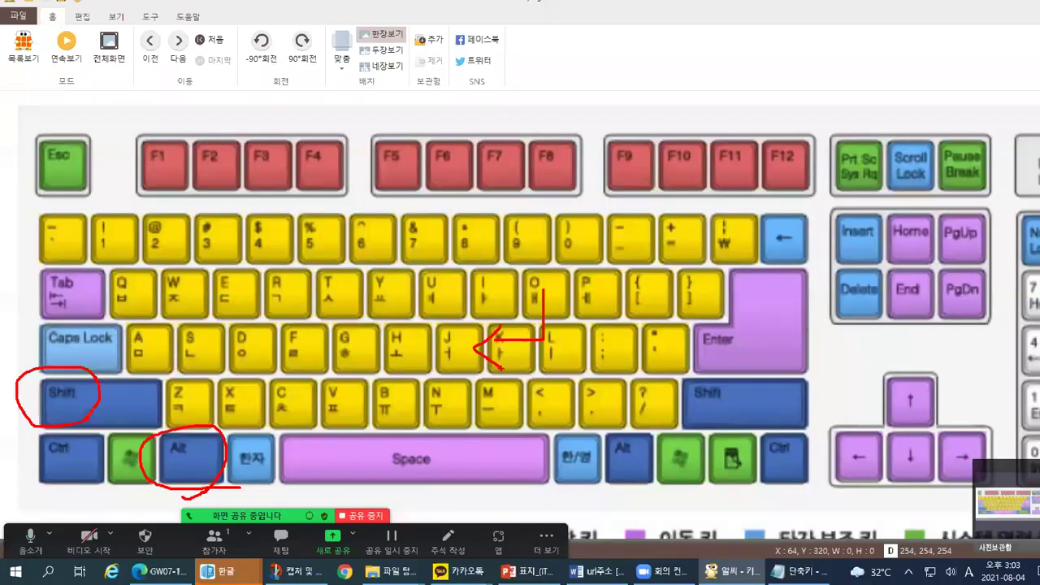
pyautogui.hotkey('alt', 'Tab')
pyautogui.press('Tab')
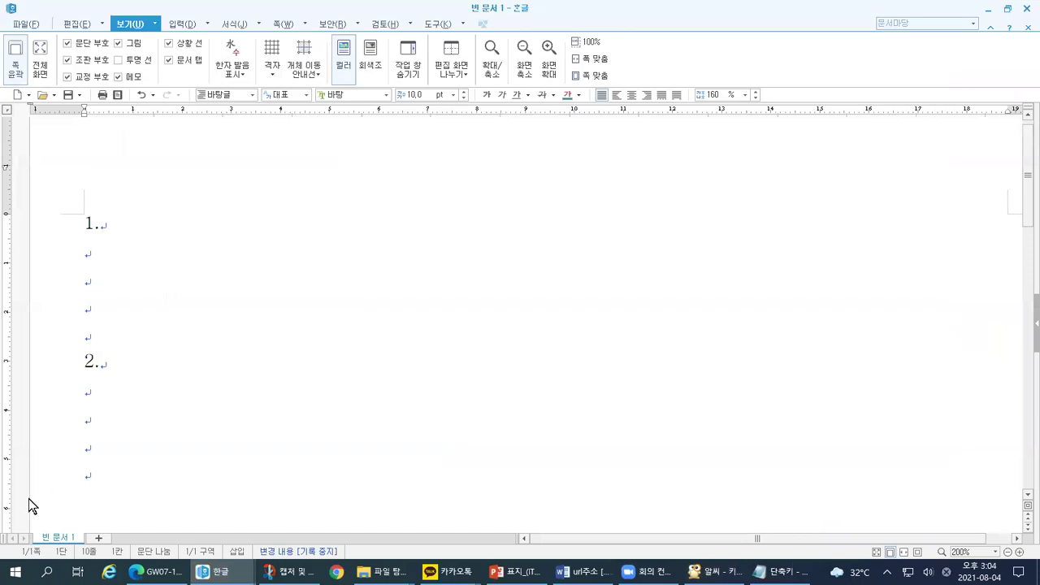
# Step: Insert a section break with Alt+Shift+Enter at the end of page 1
pyautogui.hotkey('ctrl', '1')
pyautogui.moveTo(150, 466); pyautogui.dragTo(194, 463)
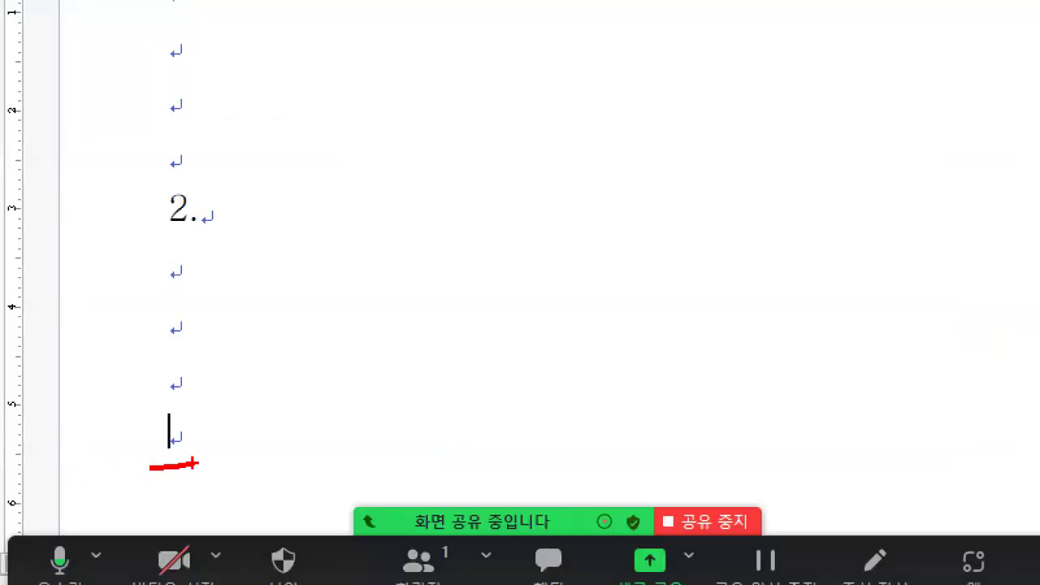
pyautogui.press('Escape')
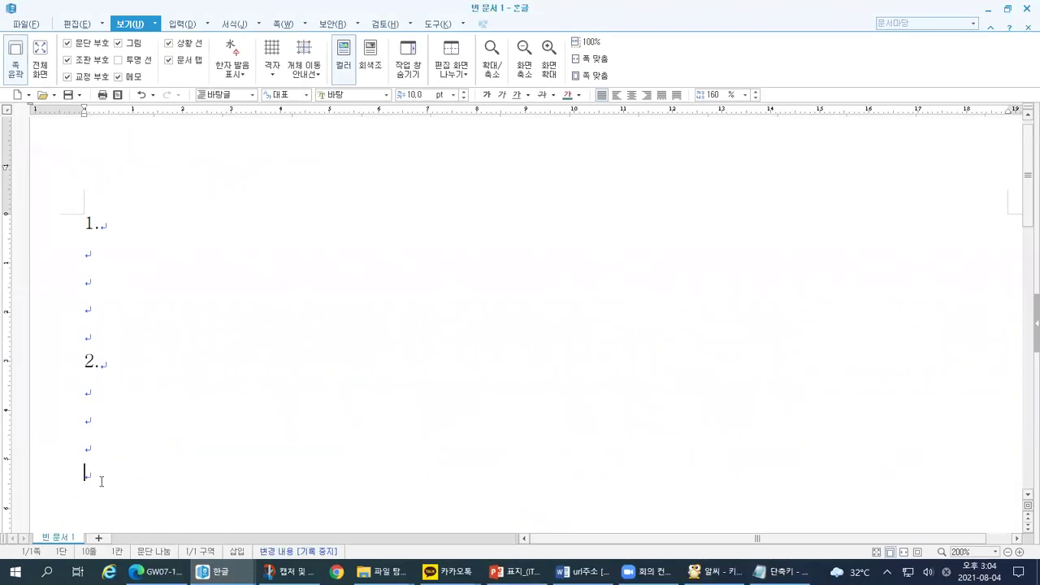
pyautogui.hotkey('alt', 'shift', 'Return')
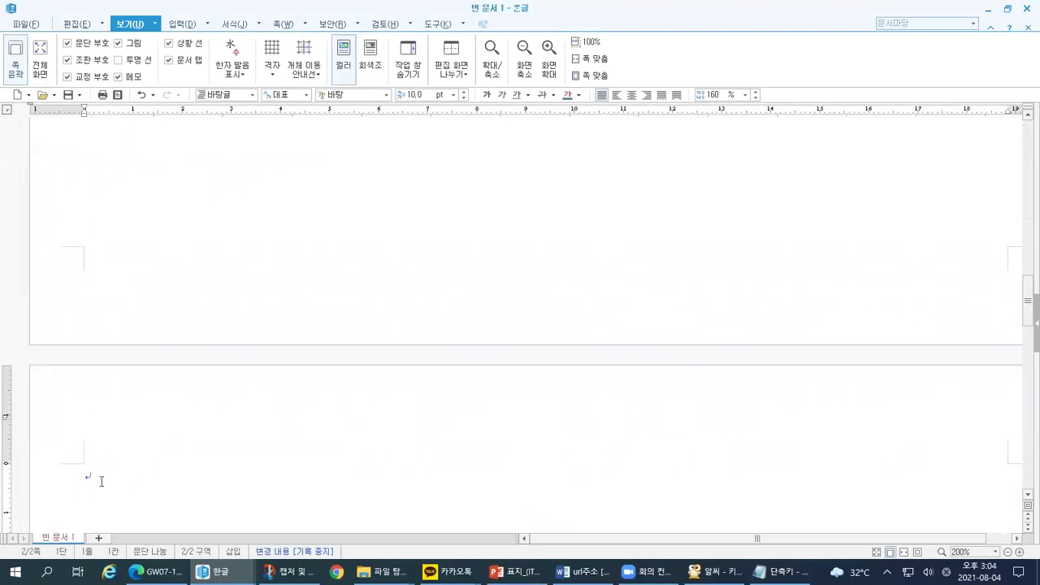
# Step: Mark up the new page 2 and its empty first line
pyautogui.hotkey('ctrl', '1')
pyautogui.click(23, 330)
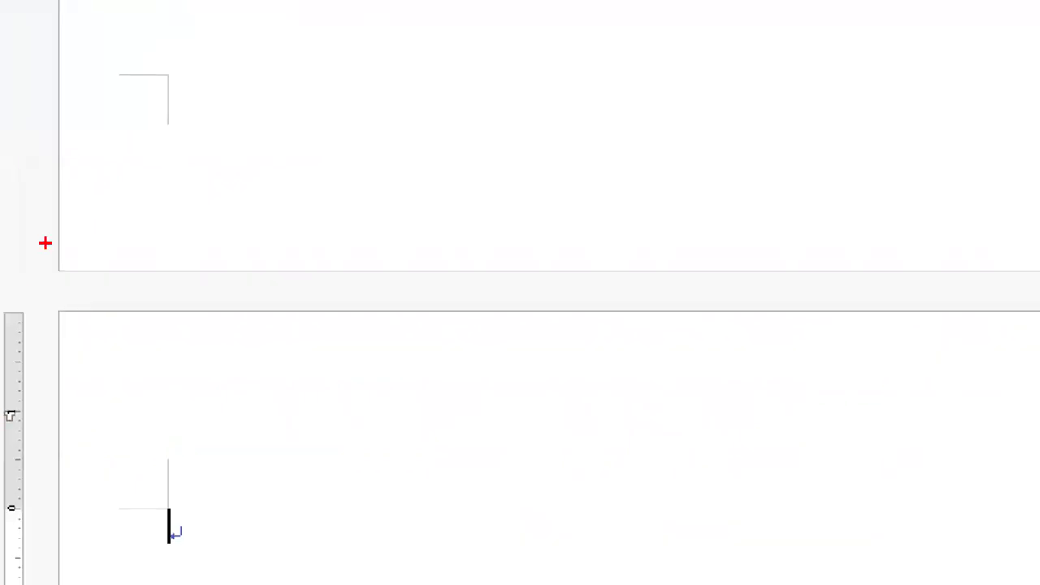
pyautogui.moveTo(27, 229)
pyautogui.mouseDown()
pyautogui.moveTo(26, 329)
pyautogui.moveTo(330, 260)
pyautogui.moveTo(363, 266)
pyautogui.mouseUp()
pyautogui.moveTo(377, 305)
pyautogui.mouseDown()
pyautogui.moveTo(53, 313)
pyautogui.moveTo(41, 538)
pyautogui.mouseUp()
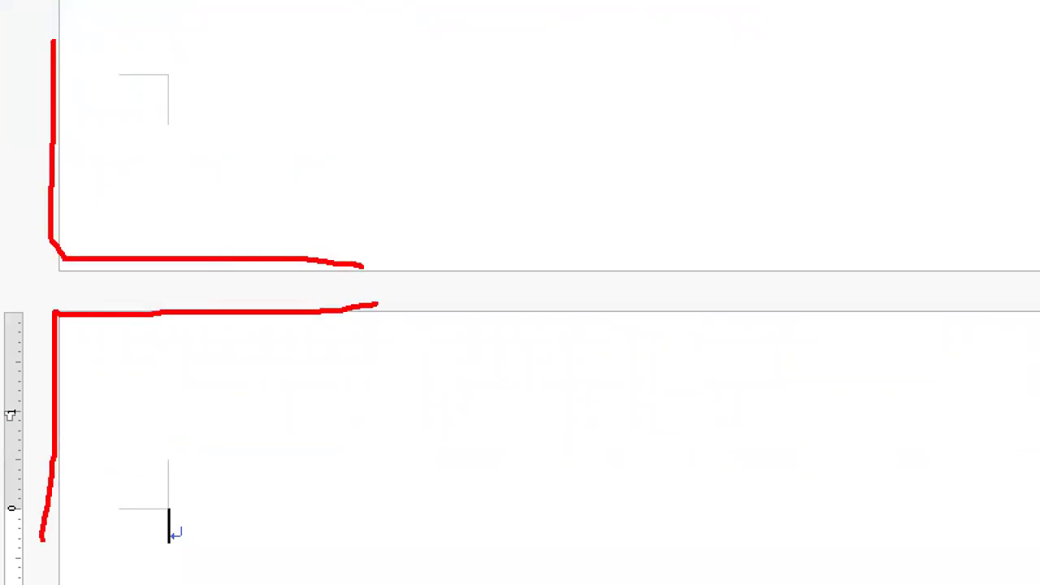
pyautogui.moveTo(203, 538)
pyautogui.mouseDown()
pyautogui.moveTo(158, 558)
pyautogui.moveTo(188, 480)
pyautogui.moveTo(223, 551)
pyautogui.moveTo(192, 559)
pyautogui.mouseUp()
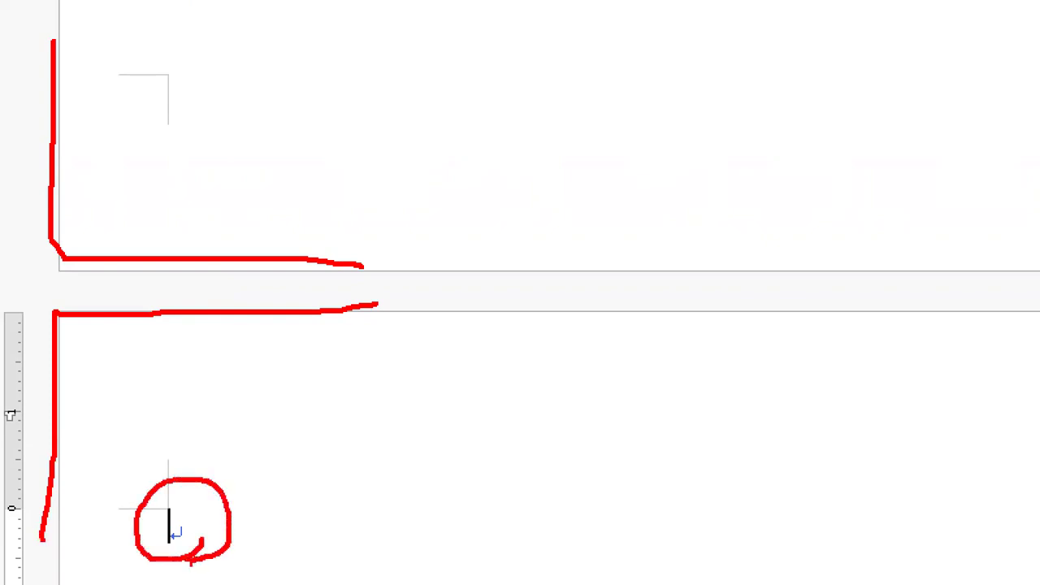
pyautogui.moveTo(295, 427)
pyautogui.mouseDown()
pyautogui.moveTo(264, 462)
pyautogui.moveTo(273, 492)
pyautogui.mouseUp()
pyautogui.moveTo(337, 492); pyautogui.dragTo(348, 496)
pyautogui.moveTo(344, 528)
pyautogui.mouseDown()
pyautogui.moveTo(355, 556)
pyautogui.moveTo(331, 571)
pyautogui.mouseUp()
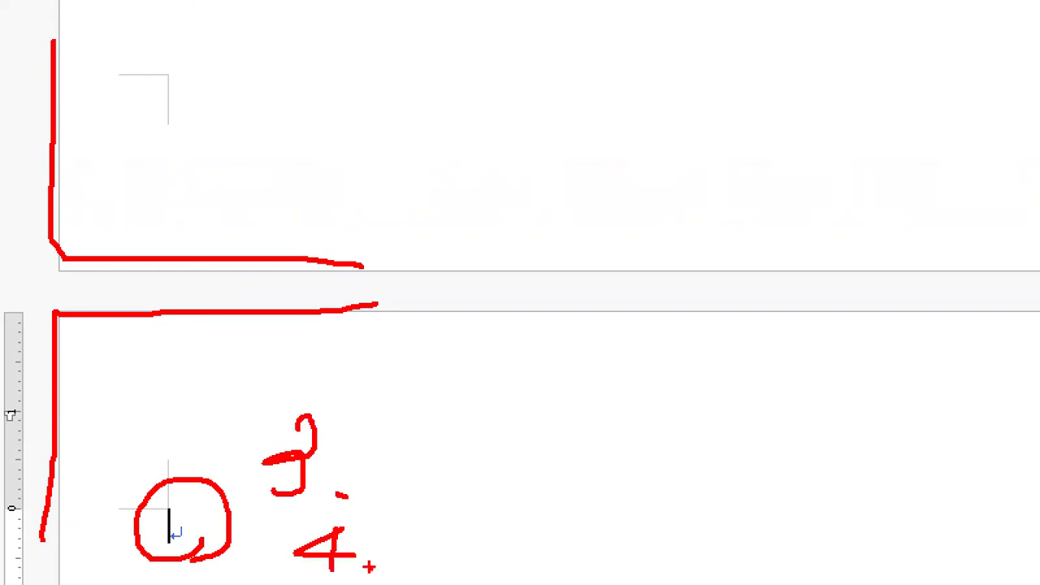
pyautogui.scroll(-2, 369, 567)
pyautogui.press('Escape')
pyautogui.scroll(1, 102, 243)
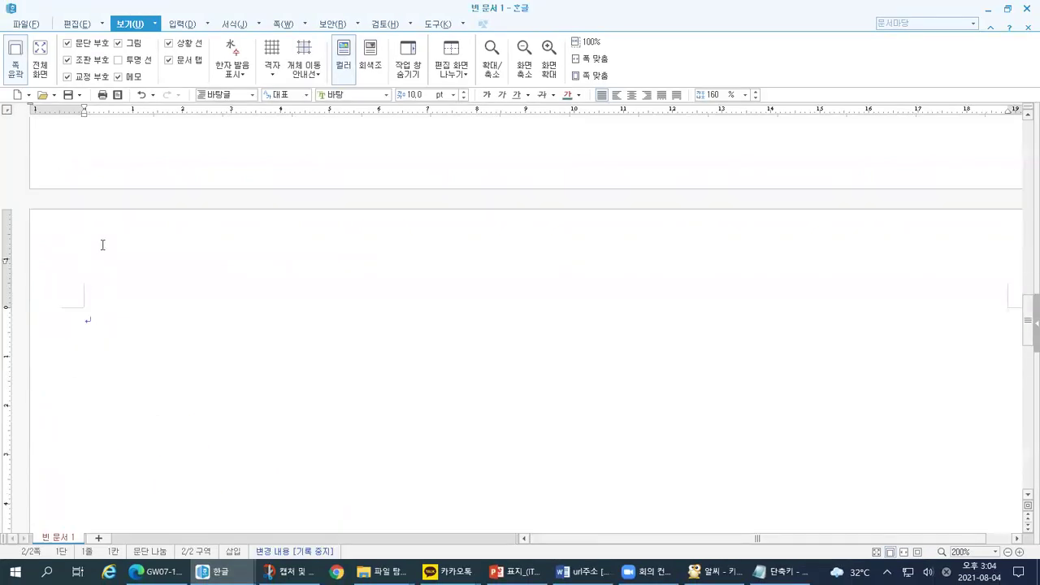
# Step: Type '3.' at the top of page 2 and '4.' below it, each followed by four blank lines
pyautogui.scroll(-1, 102, 292)
pyautogui.hotkey('ctrl', '1')
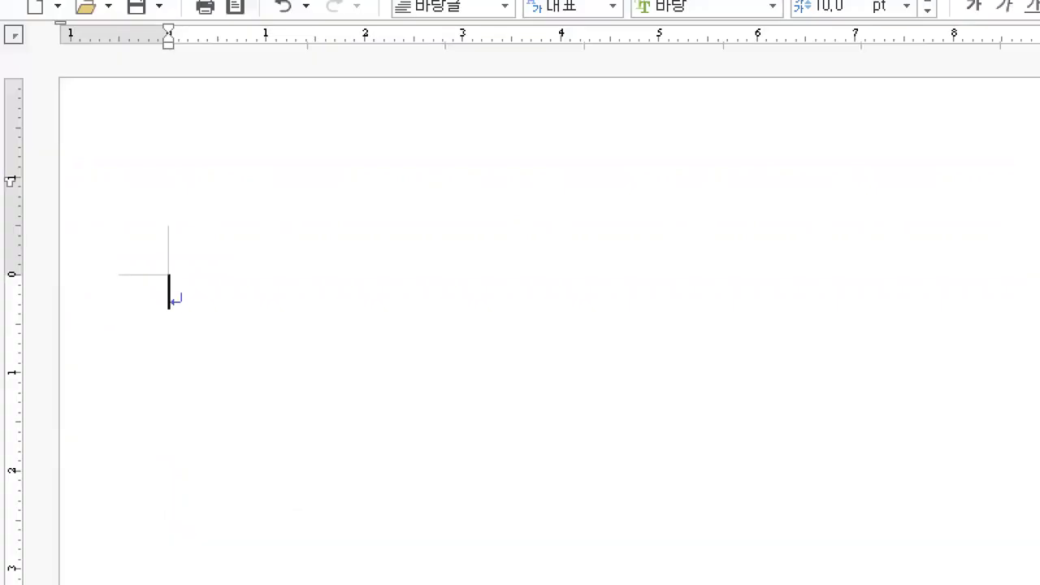
pyautogui.moveTo(162, 286)
pyautogui.mouseDown()
pyautogui.moveTo(187, 275)
pyautogui.moveTo(191, 316)
pyautogui.moveTo(161, 326)
pyautogui.moveTo(164, 376)
pyautogui.mouseUp()
pyautogui.click(209, 321)
pyautogui.moveTo(160, 432); pyautogui.dragTo(170, 509)
pyautogui.moveTo(145, 549)
pyautogui.mouseDown()
pyautogui.moveTo(129, 569)
pyautogui.moveTo(173, 578)
pyautogui.mouseUp()
pyautogui.moveTo(143, 546); pyautogui.dragTo(147, 578)
pyautogui.press('Escape')
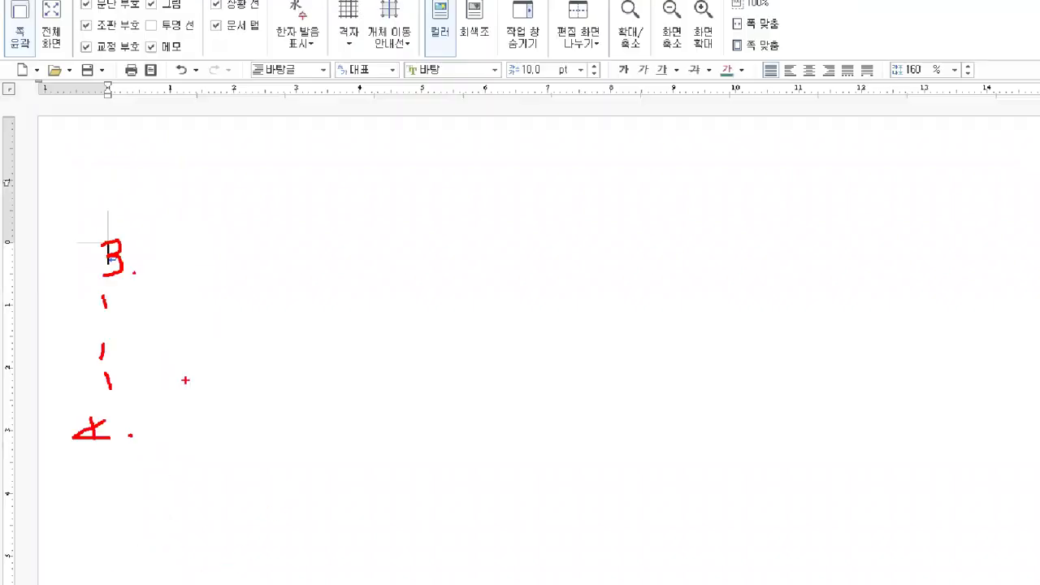
pyautogui.press('Return')
pyautogui.press('Return')
pyautogui.press('Return')
pyautogui.press('Return')
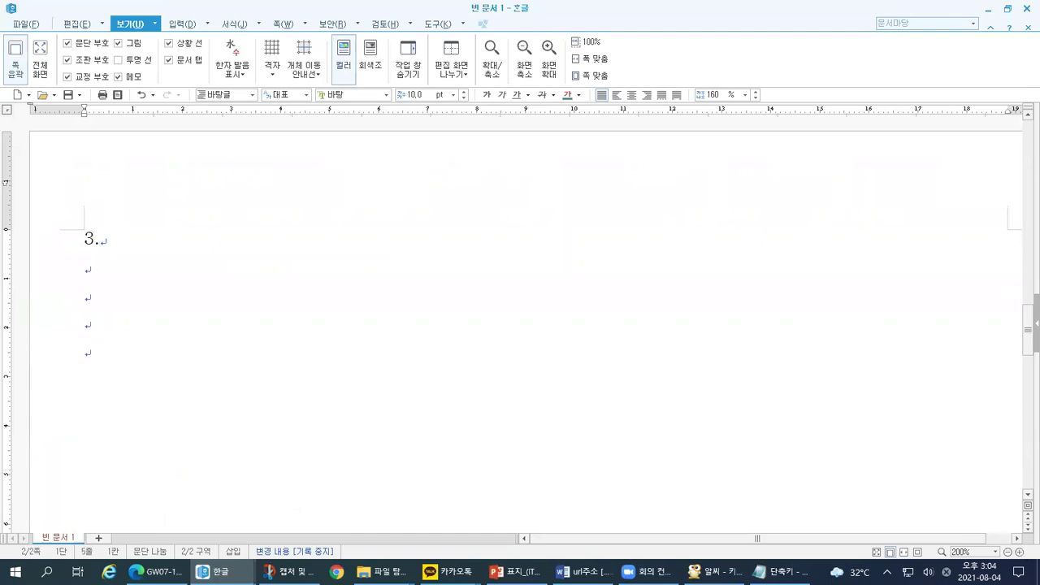
pyautogui.write('4.')
pyautogui.press('Return')
pyautogui.press('Return')
pyautogui.press('Return')
pyautogui.press('Return')
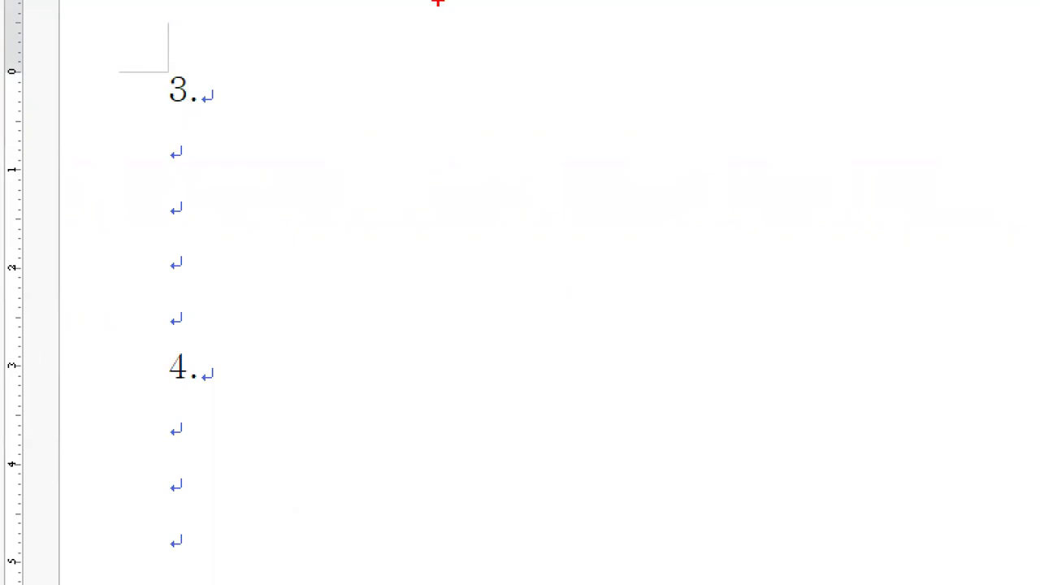
# Step: Place the cursor on the empty line directly under item 3
pyautogui.moveTo(139, 114); pyautogui.dragTo(188, 114)
pyautogui.moveTo(186, 133)
pyautogui.mouseDown()
pyautogui.moveTo(171, 177)
pyautogui.moveTo(198, 172)
pyautogui.mouseUp()
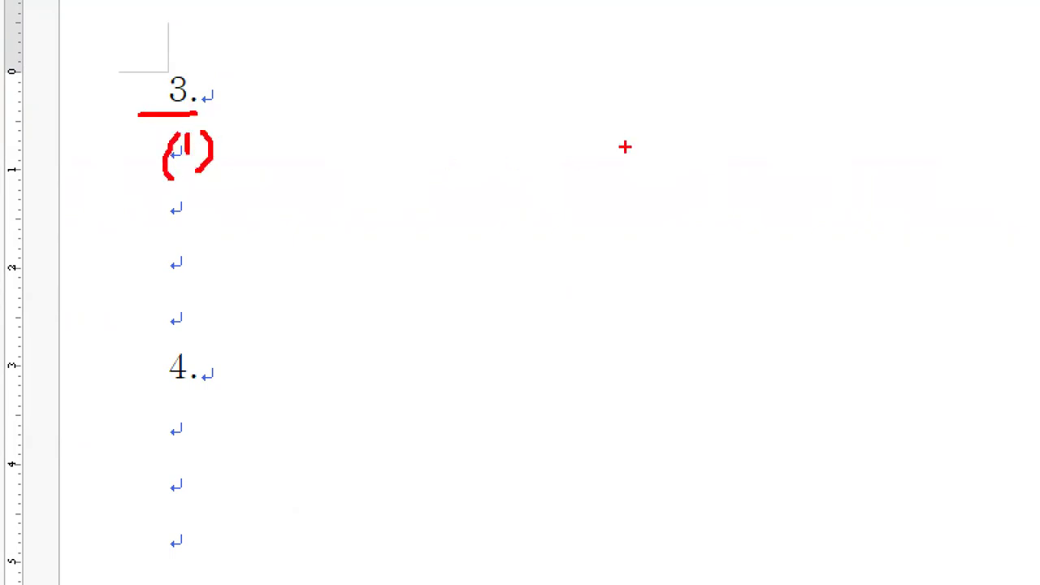
pyautogui.moveTo(597, 137); pyautogui.dragTo(610, 186)
pyautogui.moveTo(641, 131); pyautogui.dragTo(668, 162)
pyautogui.moveTo(675, 126); pyautogui.dragTo(686, 178)
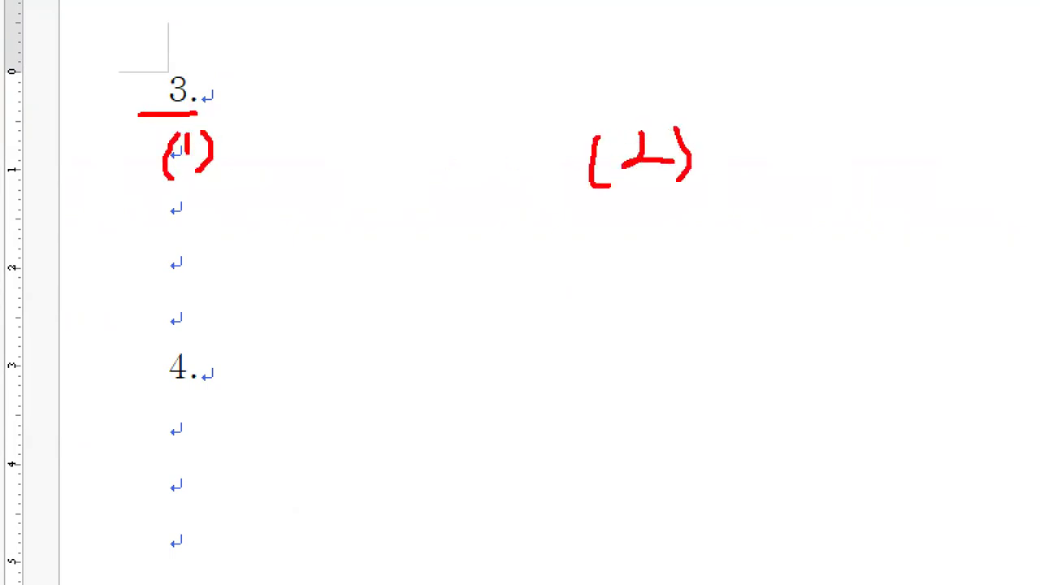
pyautogui.moveTo(135, 180); pyautogui.dragTo(188, 178)
pyautogui.moveTo(382, 173); pyautogui.dragTo(717, 172)
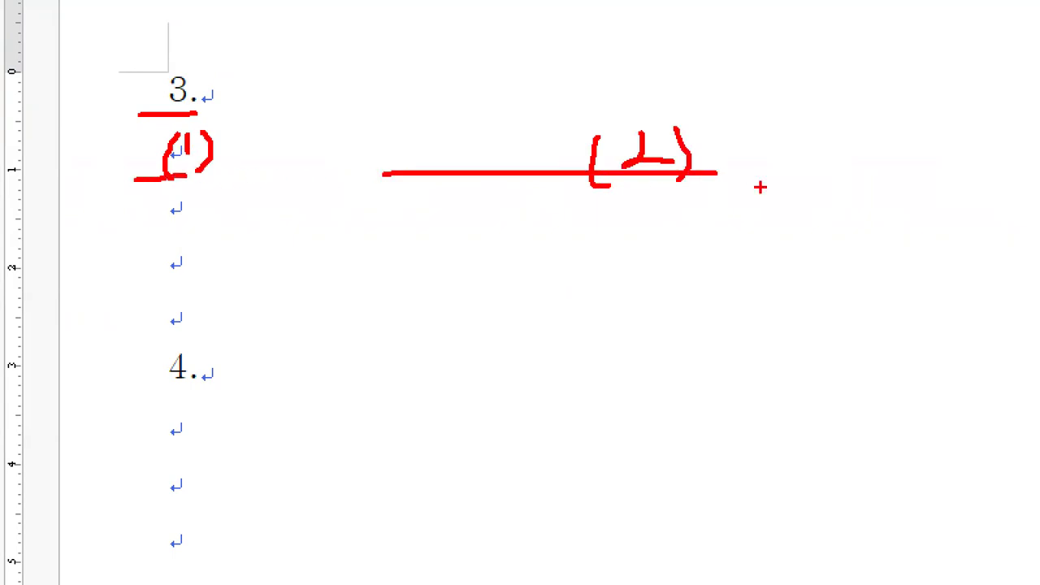
pyautogui.press('Escape')
pyautogui.click(85, 250)
pyautogui.hotkey('ctrl', '1')
pyautogui.click(65, 257)
pyautogui.moveTo(65, 256); pyautogui.dragTo(69, 252)
pyautogui.moveTo(135, 232); pyautogui.dragTo(149, 237)
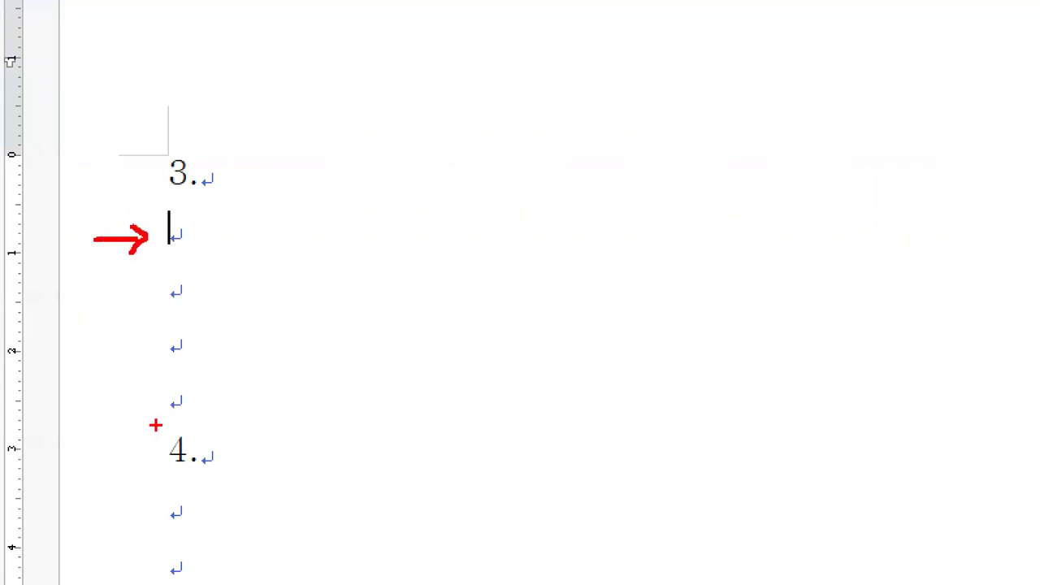
pyautogui.press('Escape')
# Step: Type (1) followed by a space at the start of that line
pyautogui.write('(1)')
pyautogui.hotkey('ctrl', '1')
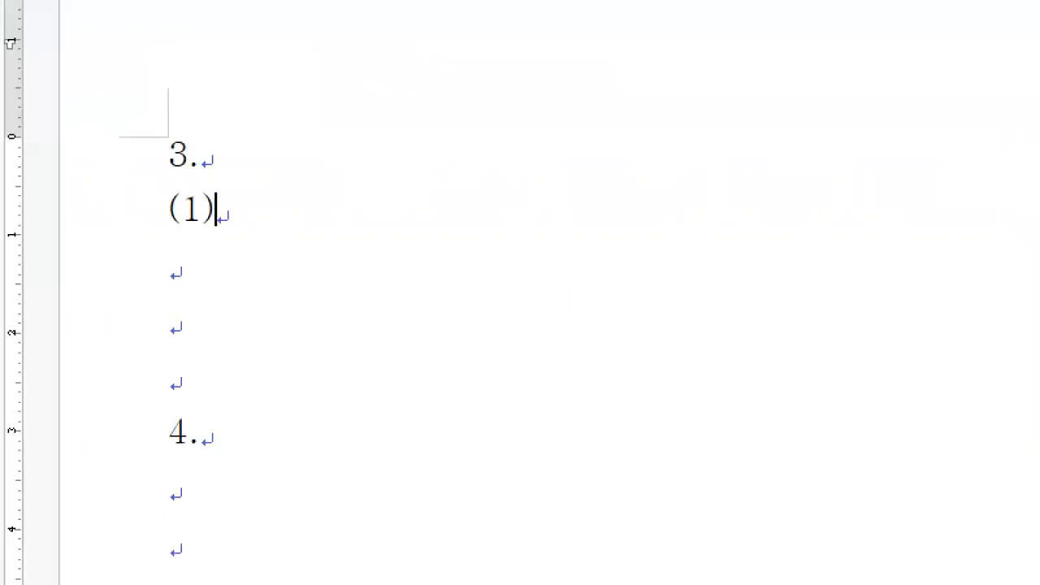
pyautogui.moveTo(155, 230); pyautogui.dragTo(198, 224)
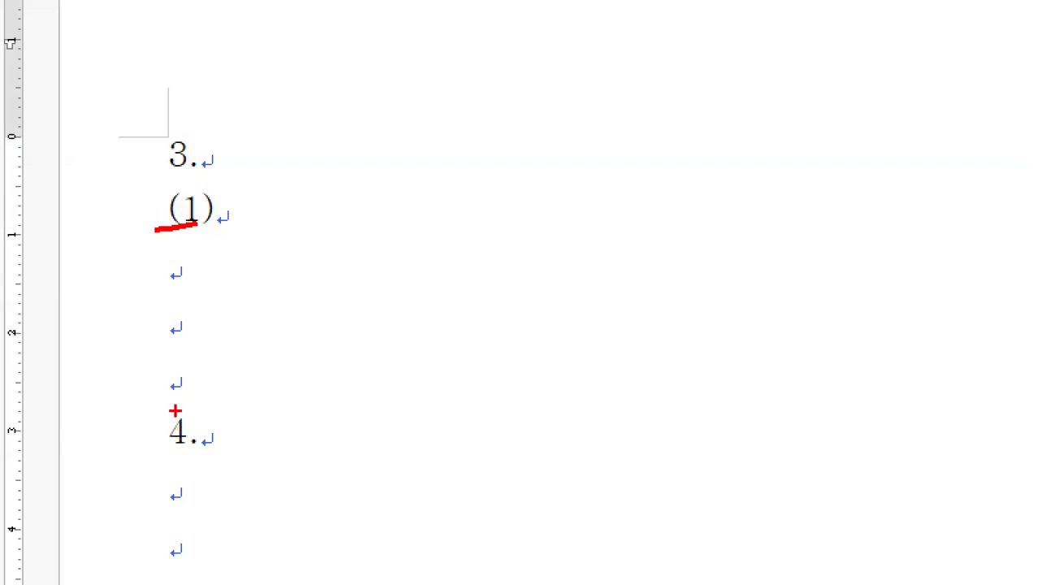
pyautogui.moveTo(234, 193)
pyautogui.mouseDown()
pyautogui.moveTo(219, 228)
pyautogui.moveTo(237, 193)
pyautogui.mouseUp()
pyautogui.moveTo(552, 188)
pyautogui.mouseDown()
pyautogui.moveTo(286, 192)
pyautogui.moveTo(414, 237)
pyautogui.moveTo(549, 225)
pyautogui.moveTo(550, 174)
pyautogui.mouseUp()
pyautogui.moveTo(321, 214); pyautogui.dragTo(520, 212)
pyautogui.moveTo(579, 181)
pyautogui.mouseDown()
pyautogui.moveTo(576, 234)
pyautogui.moveTo(585, 219)
pyautogui.moveTo(605, 219)
pyautogui.mouseUp()
pyautogui.moveTo(609, 175)
pyautogui.mouseDown()
pyautogui.moveTo(623, 221)
pyautogui.moveTo(610, 237)
pyautogui.mouseUp()
pyautogui.moveTo(654, 174)
pyautogui.mouseDown()
pyautogui.moveTo(645, 174)
pyautogui.moveTo(634, 247)
pyautogui.moveTo(655, 182)
pyautogui.mouseUp()
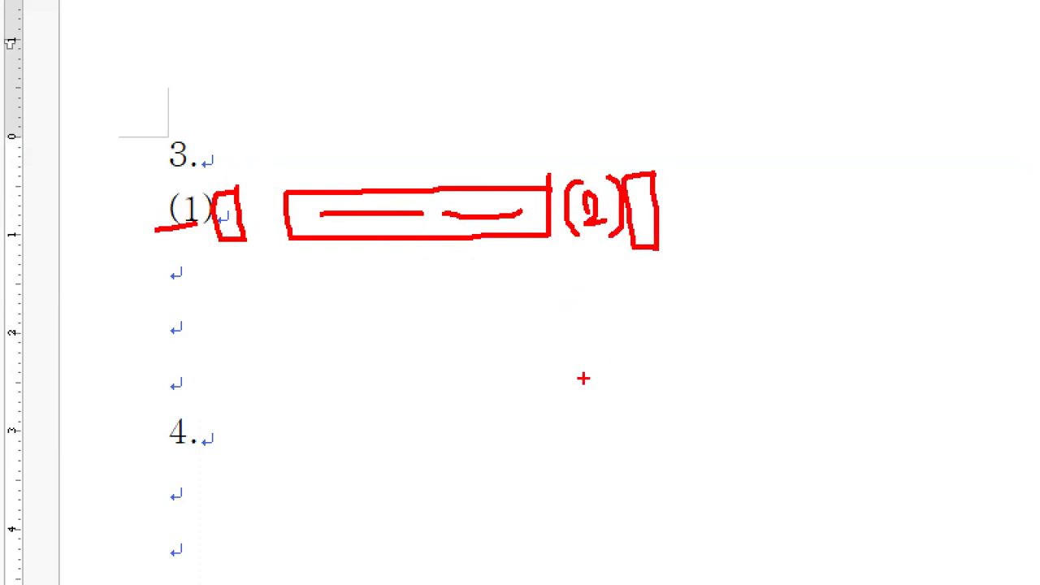
pyautogui.press('Escape')
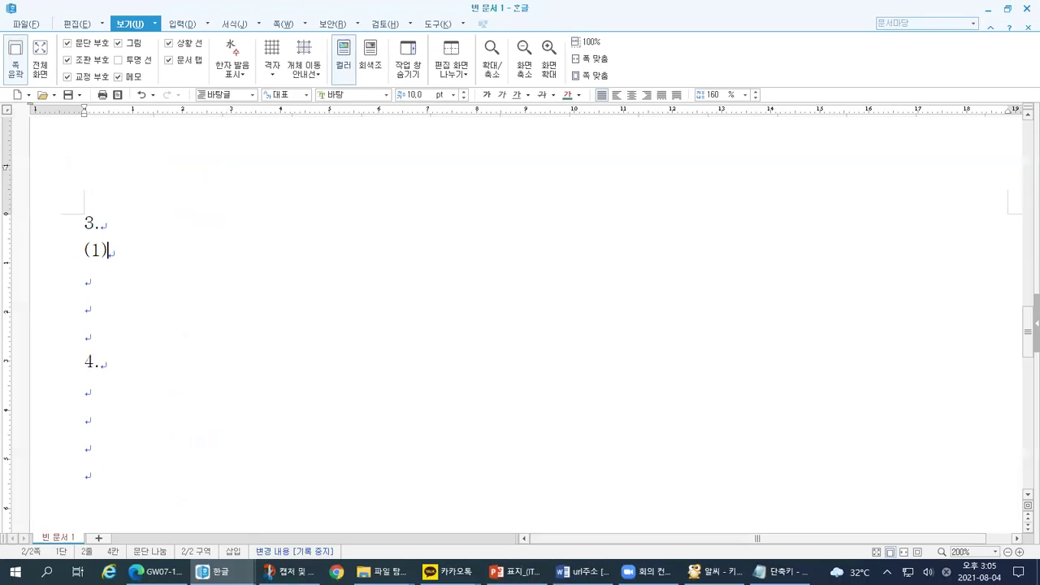
pyautogui.hotkey('ctrl', '1')
pyautogui.moveTo(110, 241); pyautogui.dragTo(110, 256)
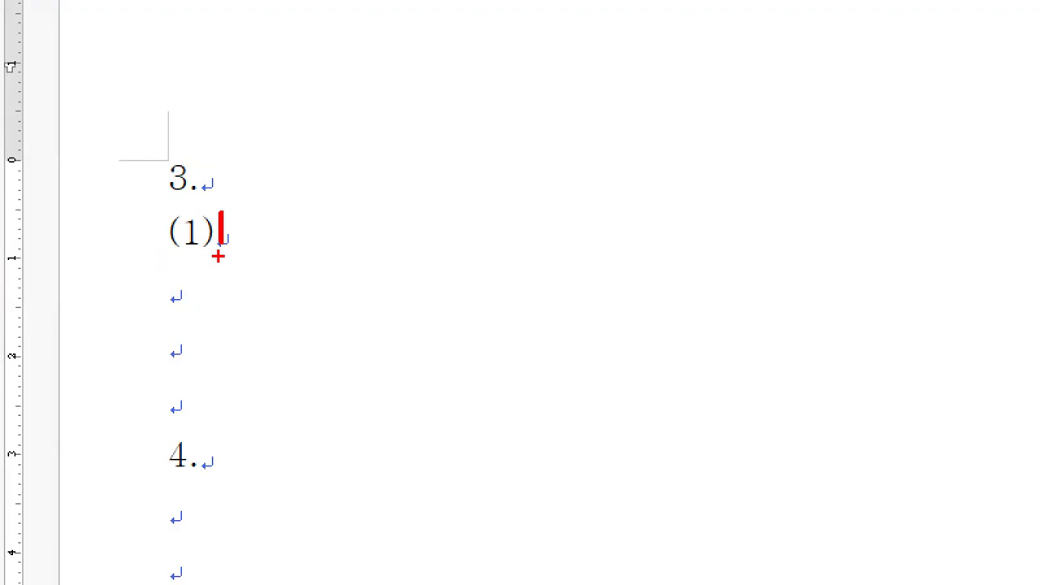
pyautogui.press('Escape')
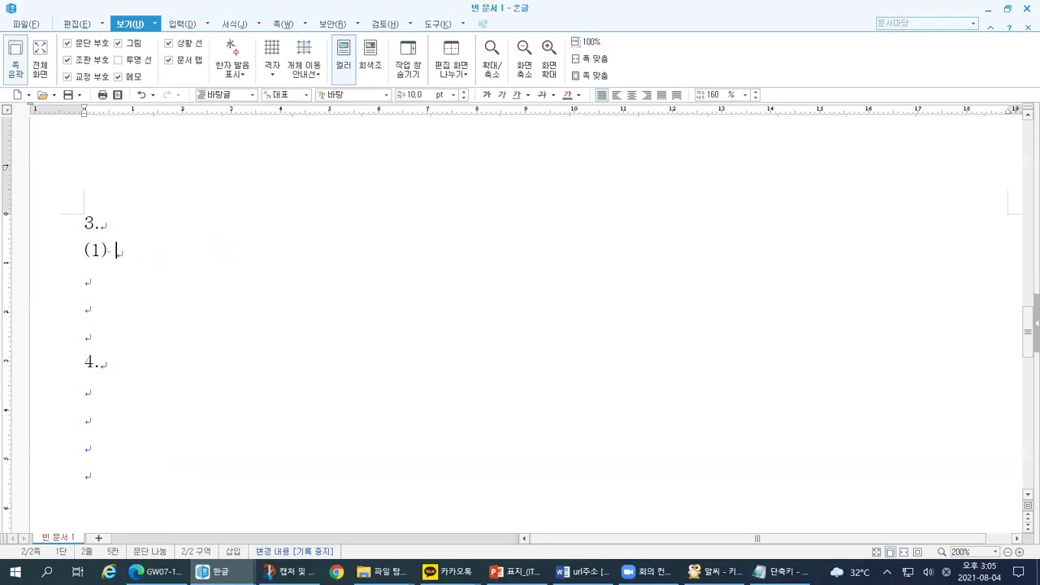
pyautogui.hotkey('ctrl', '1')
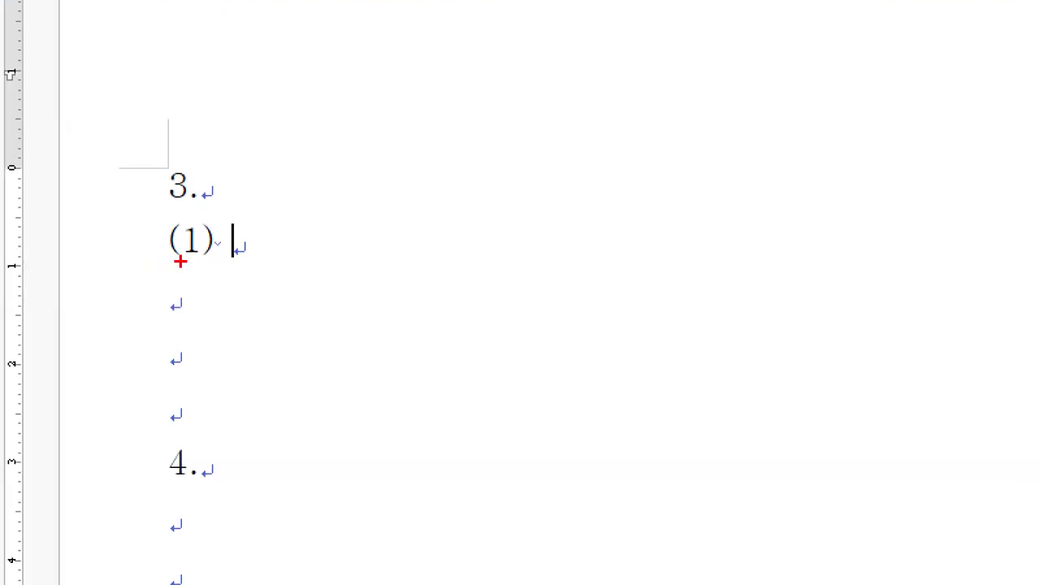
pyautogui.moveTo(213, 218); pyautogui.dragTo(216, 229)
pyautogui.hotkey('alt', 'Tab')
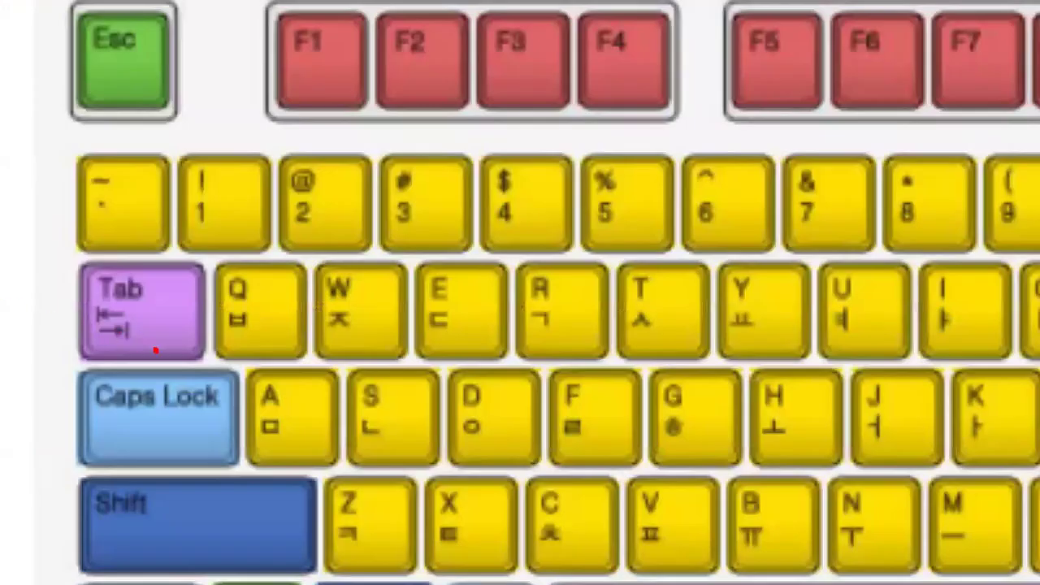
pyautogui.moveTo(78, 320)
pyautogui.mouseDown()
pyautogui.moveTo(36, 292)
pyautogui.moveTo(94, 287)
pyautogui.mouseUp()
pyautogui.moveTo(185, 289); pyautogui.dragTo(121, 348)
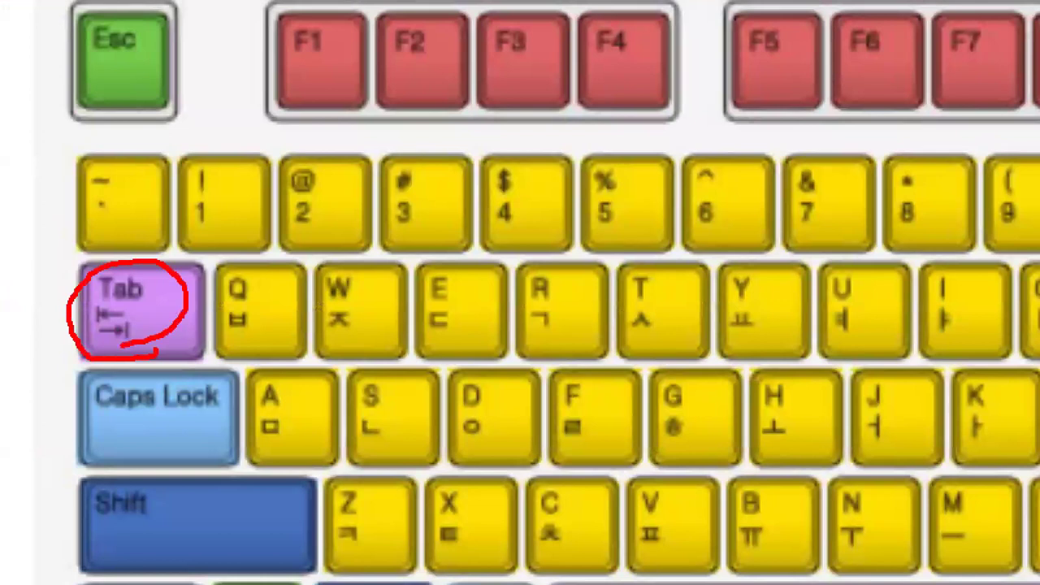
pyautogui.moveTo(19, 309)
pyautogui.mouseDown()
pyautogui.moveTo(68, 308)
pyautogui.moveTo(45, 339)
pyautogui.mouseUp()
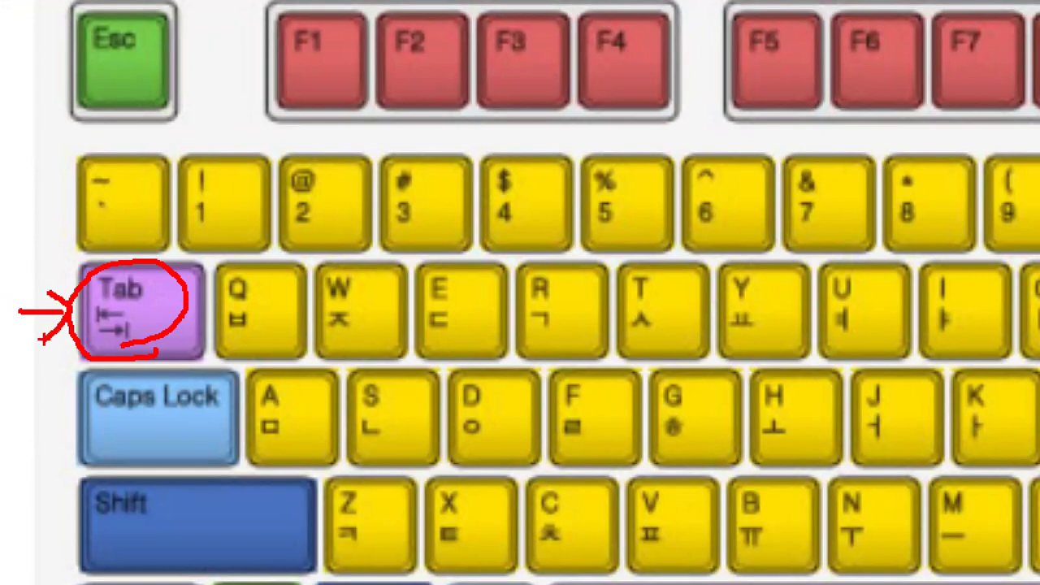
pyautogui.hotkey('alt', 'Tab')
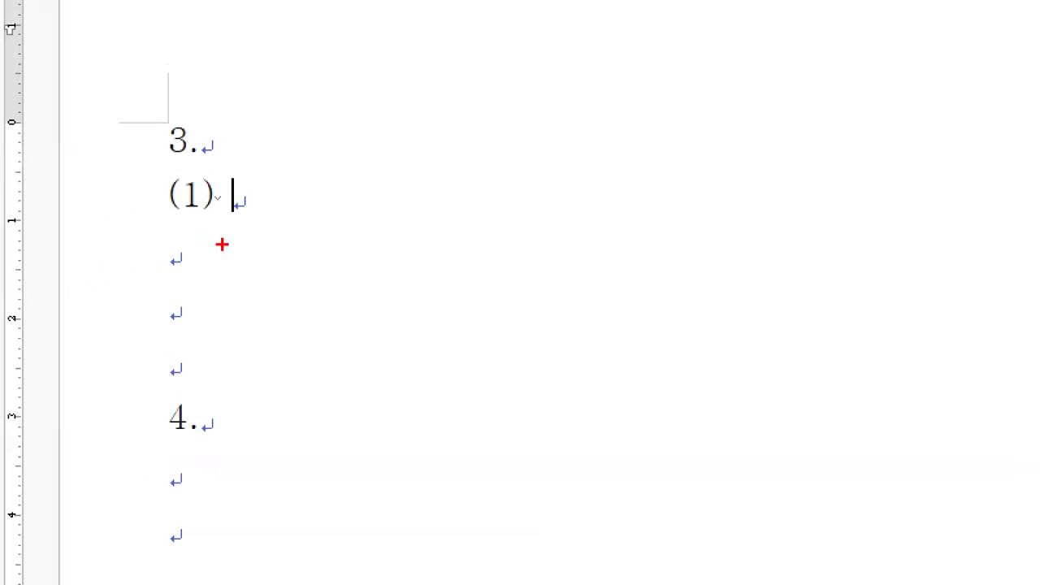
# Step: Insert three tabs after (1) to push the insertion point along the line
pyautogui.moveTo(116, 234); pyautogui.dragTo(124, 237)
pyautogui.press('Tab')
pyautogui.press('Tab')
pyautogui.press('Tab')
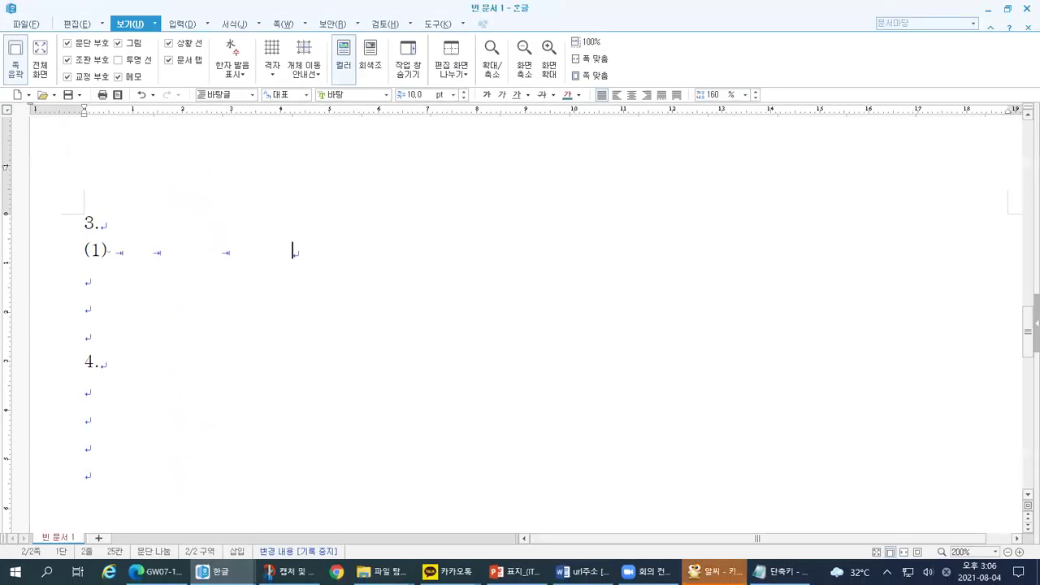
pyautogui.moveTo(115, 240)
pyautogui.mouseDown()
pyautogui.moveTo(118, 263)
pyautogui.moveTo(170, 261)
pyautogui.mouseUp()
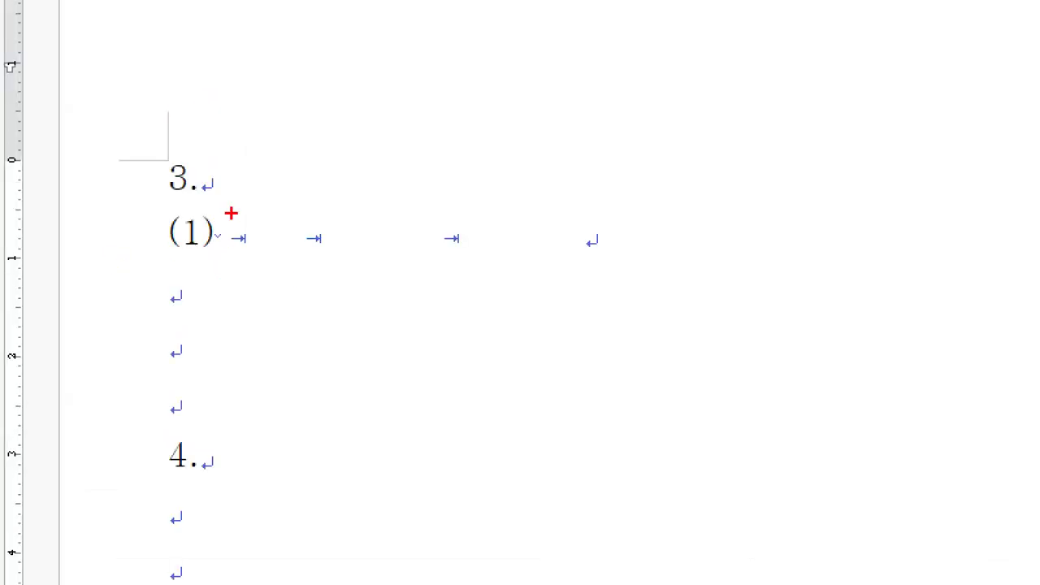
pyautogui.moveTo(340, 256)
pyautogui.mouseDown()
pyautogui.moveTo(569, 260)
pyautogui.moveTo(578, 209)
pyautogui.moveTo(234, 214)
pyautogui.mouseUp()
pyautogui.moveTo(323, 213)
pyautogui.mouseDown()
pyautogui.moveTo(268, 236)
pyautogui.moveTo(291, 240)
pyautogui.mouseUp()
pyautogui.moveTo(392, 216); pyautogui.dragTo(330, 244)
pyautogui.moveTo(429, 219); pyautogui.dragTo(383, 244)
pyautogui.moveTo(481, 217); pyautogui.dragTo(435, 238)
pyautogui.moveTo(509, 215); pyautogui.dragTo(510, 226)
pyautogui.moveTo(531, 234); pyautogui.dragTo(526, 244)
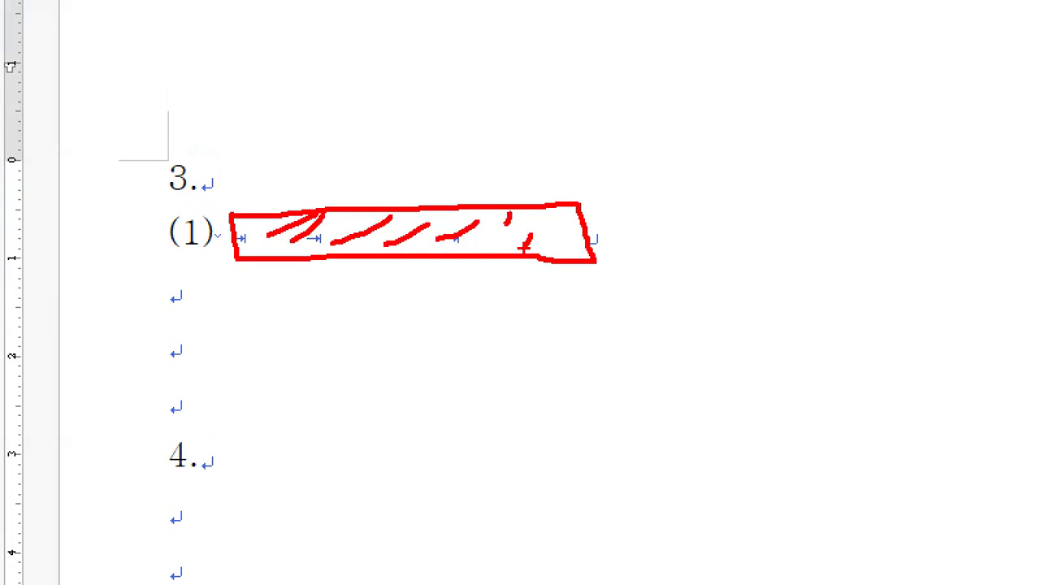
pyautogui.press('Escape')
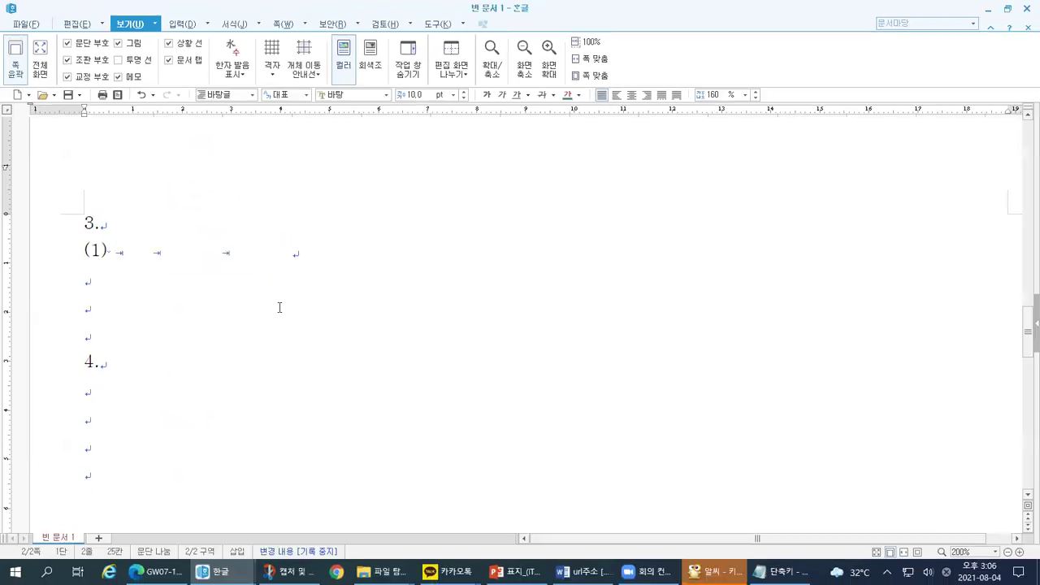
# Step: Mark the tab gap after (1) where item (2) will go
pyautogui.hotkey('ctrl', '1')
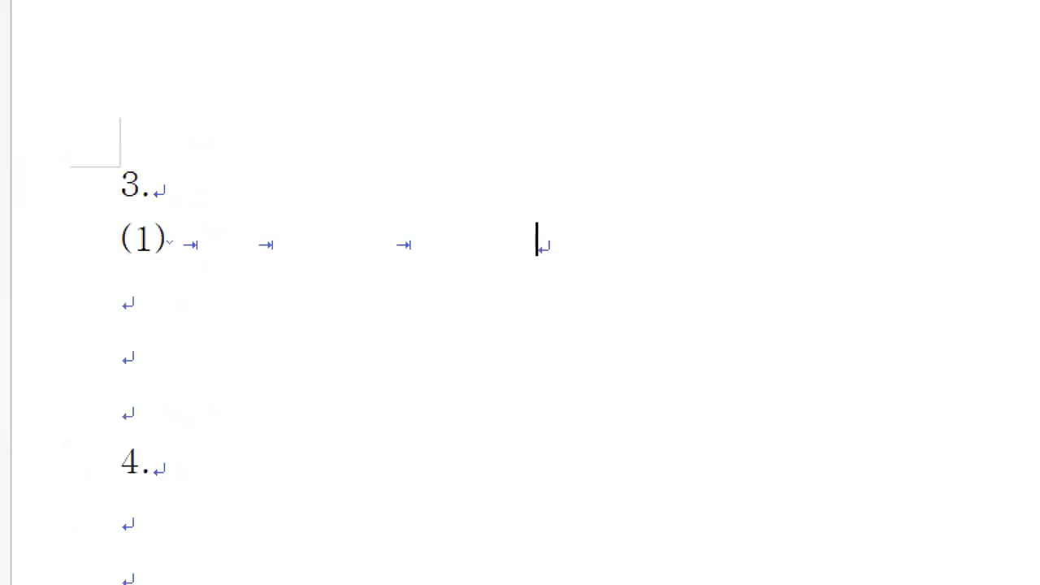
pyautogui.moveTo(286, 230); pyautogui.dragTo(298, 224)
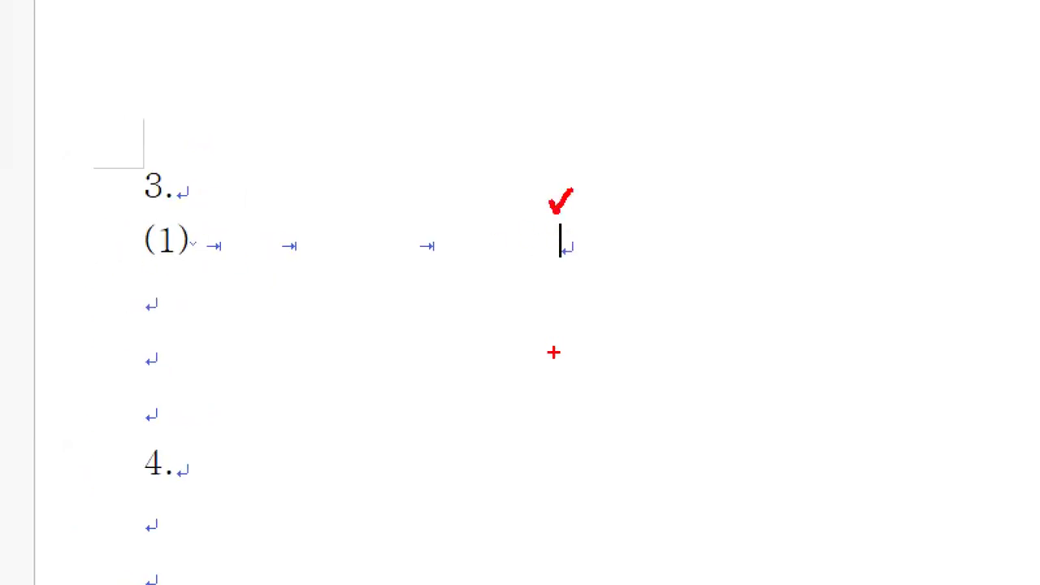
pyautogui.moveTo(208, 218)
pyautogui.mouseDown()
pyautogui.moveTo(213, 277)
pyautogui.moveTo(541, 281)
pyautogui.moveTo(547, 224)
pyautogui.moveTo(211, 215)
pyautogui.mouseUp()
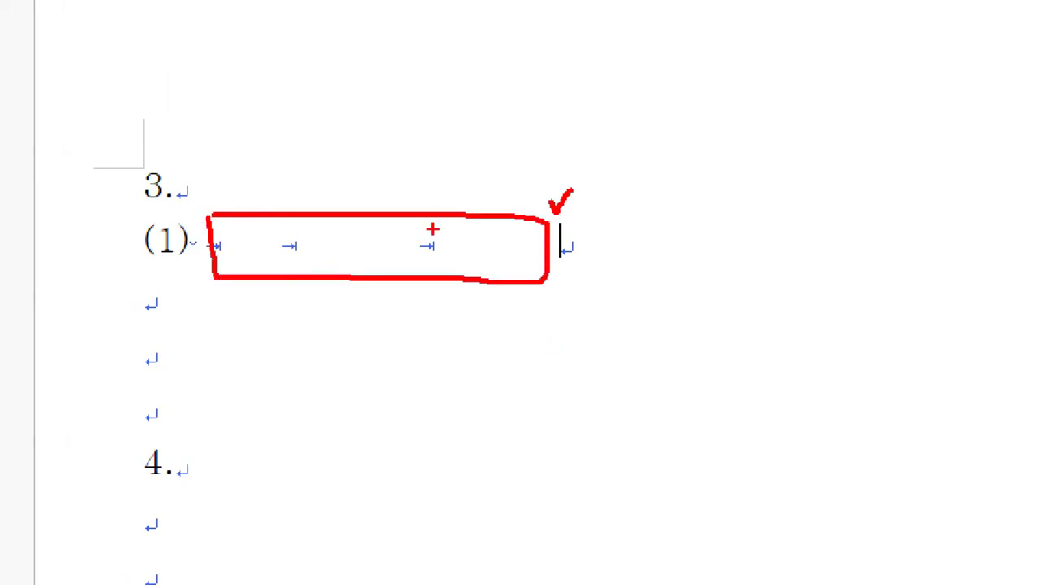
pyautogui.moveTo(573, 205)
pyautogui.mouseDown()
pyautogui.moveTo(568, 257)
pyautogui.moveTo(576, 241)
pyautogui.moveTo(598, 241)
pyautogui.moveTo(591, 265)
pyautogui.mouseUp()
# Step: Type the label (2) after the tabs, correcting the mistyped brackets
pyautogui.write('(2_)')
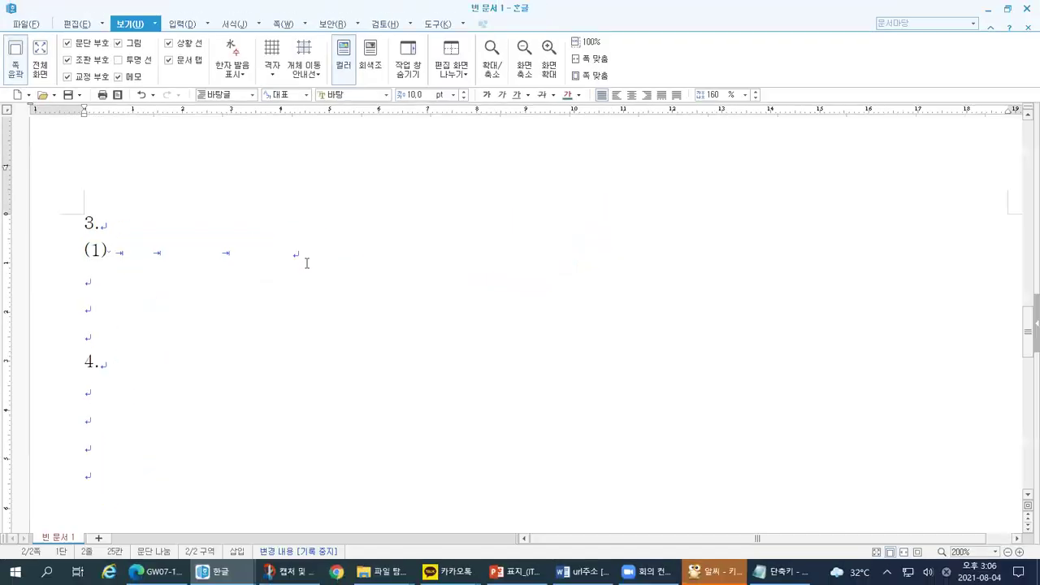
pyautogui.press('BackSpace')
pyautogui.press('BackSpace')
pyautogui.write('()')
pyautogui.press('BackSpace')
pyautogui.press('BackSpace')
pyautogui.write(')')
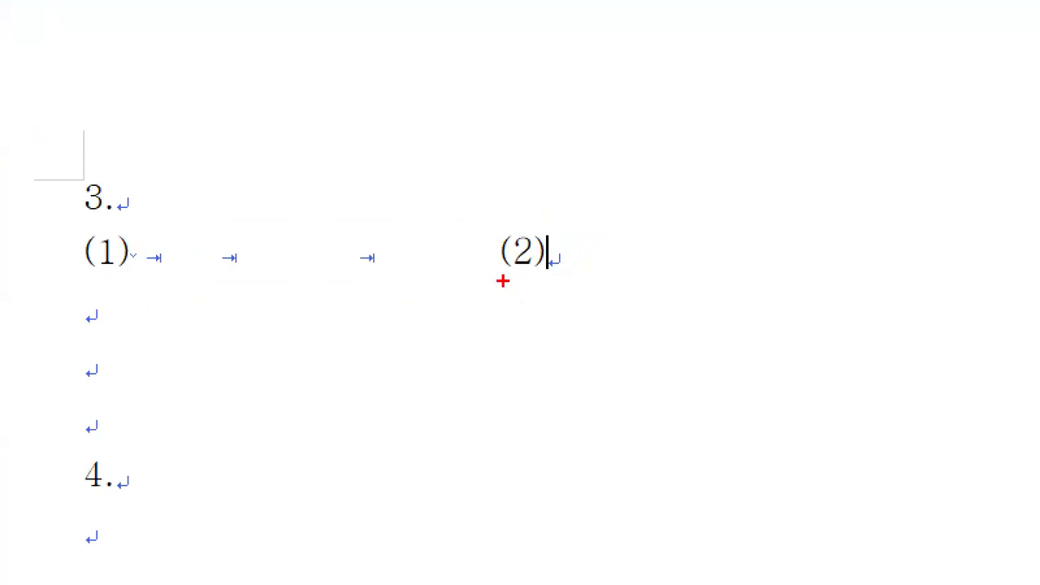
# Step: Mark the spaces following (1) and (2), then zoom back into item 3
pyautogui.moveTo(503, 281); pyautogui.dragTo(540, 277)
pyautogui.moveTo(545, 240); pyautogui.dragTo(559, 225)
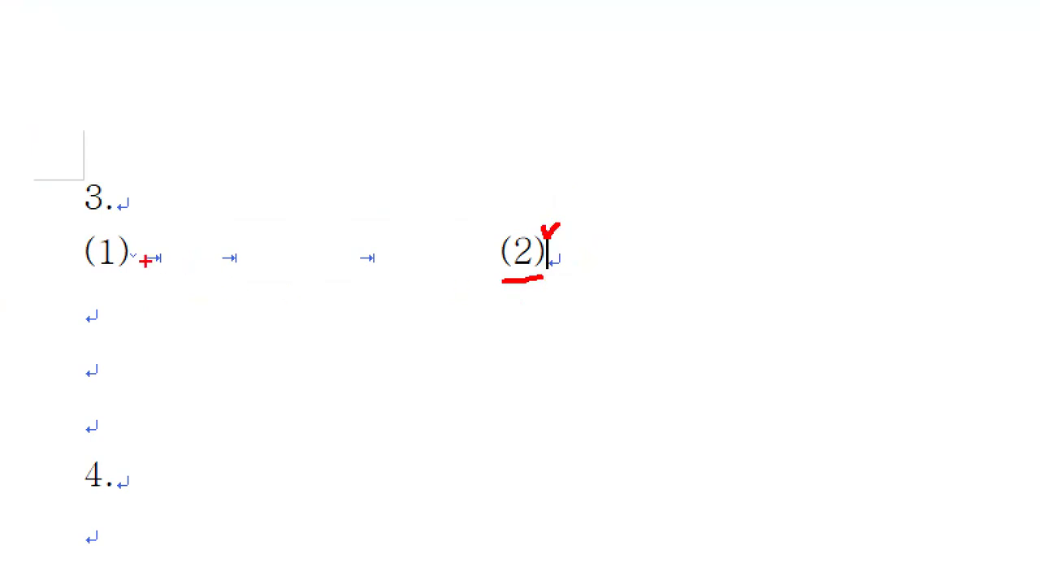
pyautogui.moveTo(125, 273)
pyautogui.mouseDown()
pyautogui.moveTo(146, 237)
pyautogui.moveTo(122, 258)
pyautogui.mouseUp()
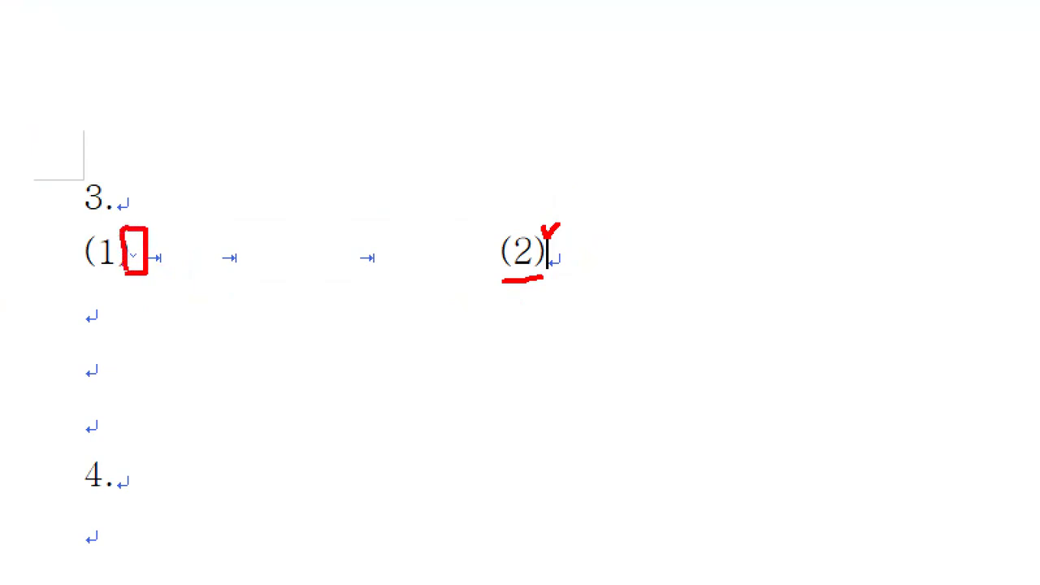
pyautogui.moveTo(539, 276)
pyautogui.mouseDown()
pyautogui.moveTo(560, 249)
pyautogui.moveTo(547, 278)
pyautogui.mouseUp()
pyautogui.press('Escape')
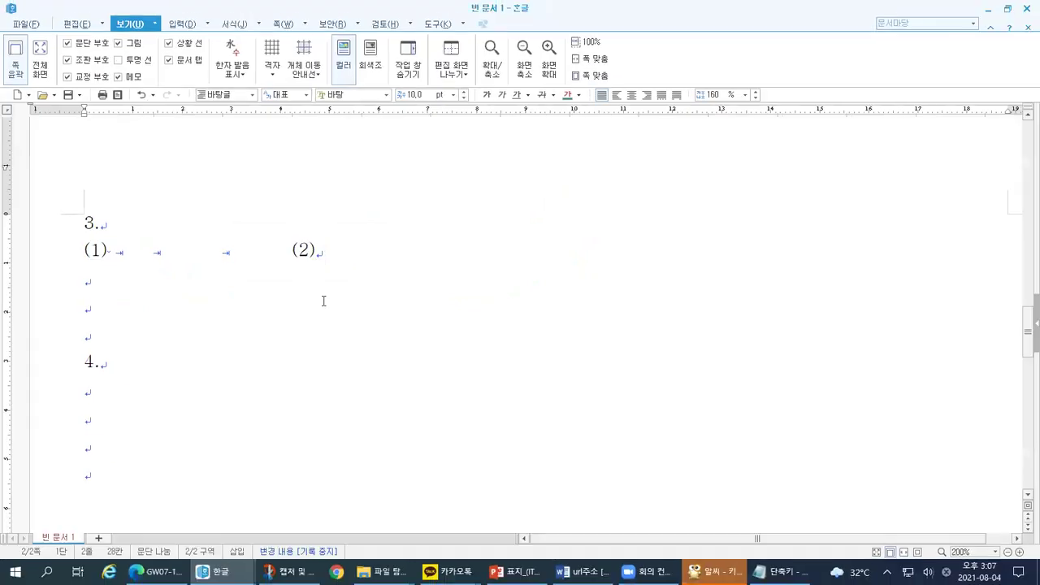
pyautogui.hotkey('ctrl', '1')
pyautogui.moveTo(170, 135)
pyautogui.mouseDown()
pyautogui.moveTo(124, 390)
pyautogui.moveTo(388, 400)
pyautogui.moveTo(738, 297)
pyautogui.moveTo(465, 127)
pyautogui.moveTo(163, 124)
pyautogui.mouseUp()
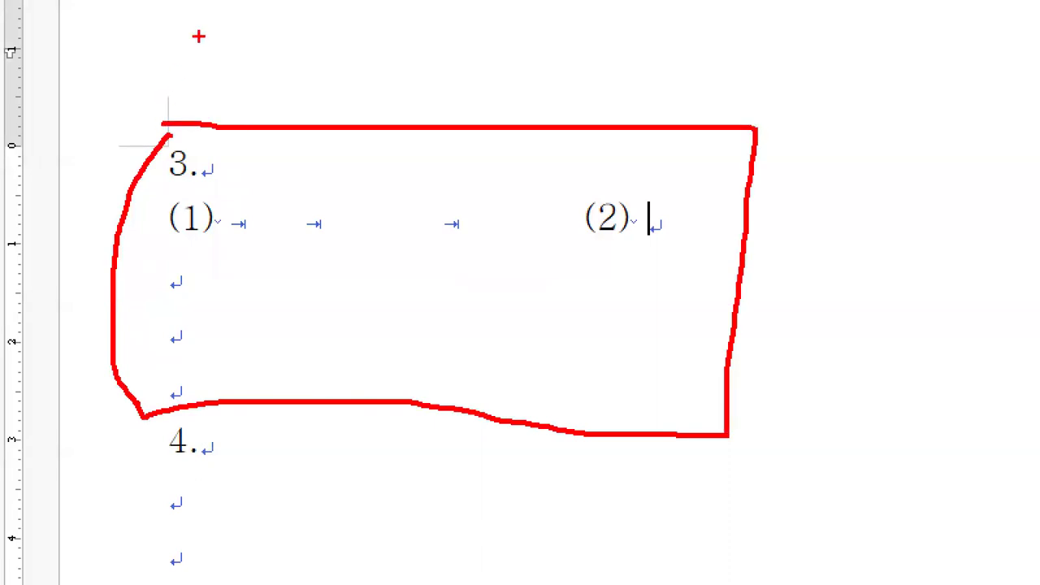
pyautogui.moveTo(116, 444); pyautogui.dragTo(135, 442)
pyautogui.press('Escape')
pyautogui.scroll(-1, 36, 448)
pyautogui.hotkey('ctrl', '1')
pyautogui.click(123, 319)
pyautogui.moveTo(207, 199)
pyautogui.mouseDown()
pyautogui.moveTo(138, 295)
pyautogui.moveTo(138, 510)
pyautogui.mouseUp()
pyautogui.moveTo(163, 449)
pyautogui.mouseDown()
pyautogui.moveTo(165, 479)
pyautogui.moveTo(204, 447)
pyautogui.mouseUp()
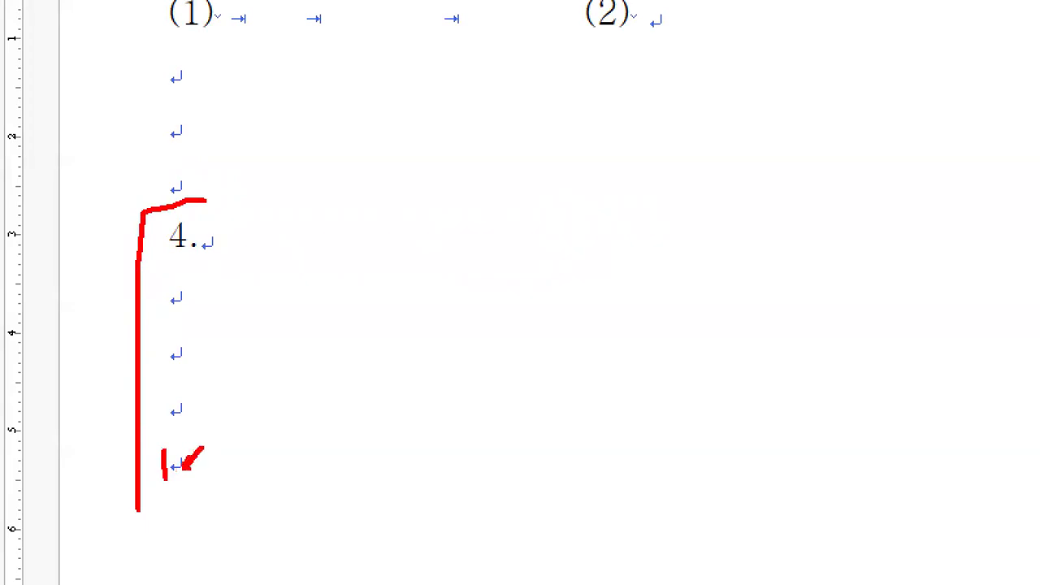
pyautogui.press('Escape')
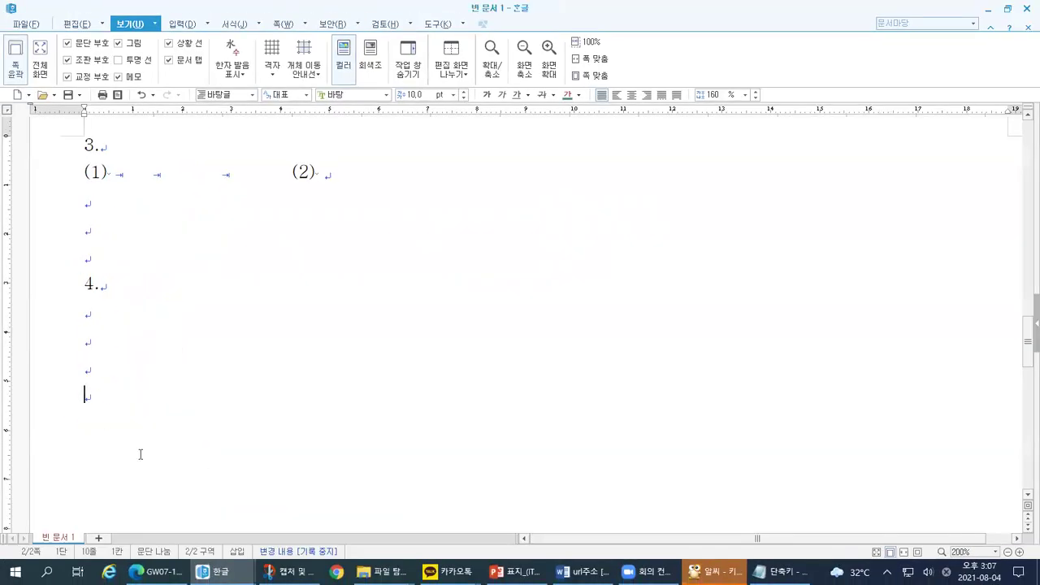
pyautogui.hotkey('ctrl', '1')
pyautogui.click(106, 406)
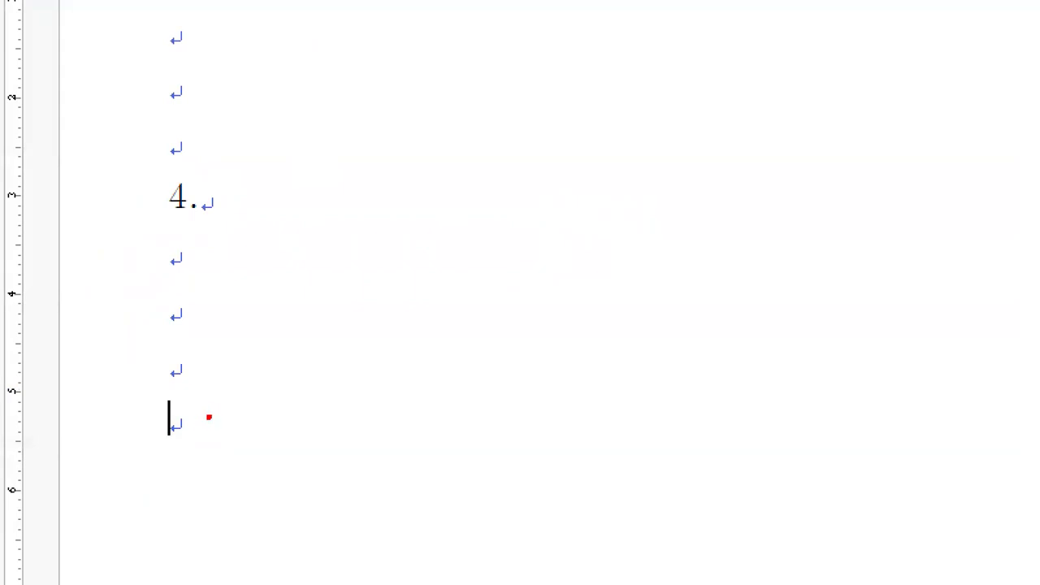
pyautogui.moveTo(107, 394); pyautogui.dragTo(164, 393)
pyautogui.moveTo(247, 390)
pyautogui.mouseDown()
pyautogui.moveTo(197, 418)
pyautogui.moveTo(237, 468)
pyautogui.mouseUp()
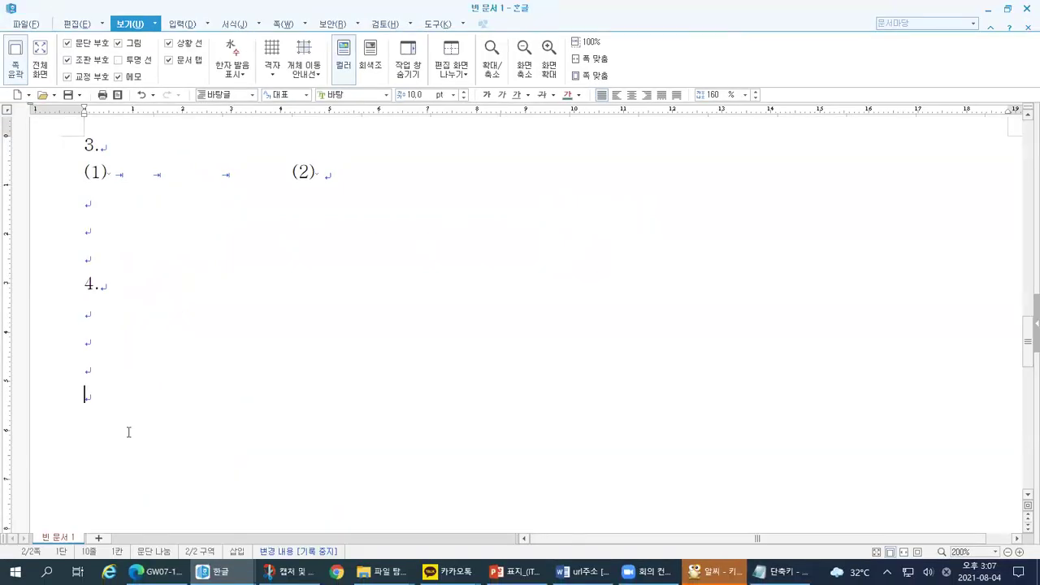
# Step: Insert a break after item 4 so a blank third page begins
pyautogui.hotkey('alt', 'shift', 'Return')
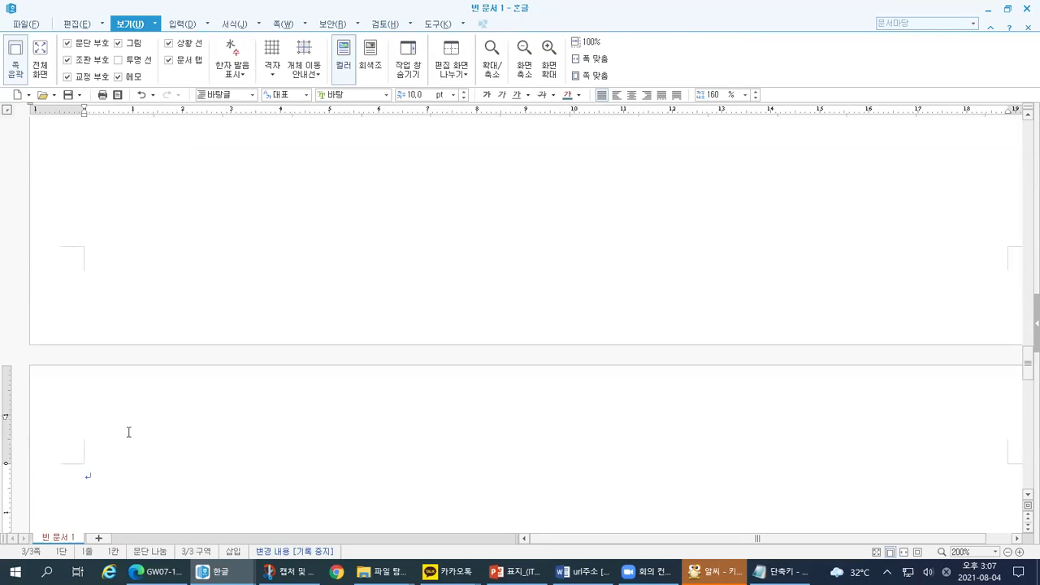
pyautogui.moveTo(46, 383); pyautogui.dragTo(79, 394)
pyautogui.moveTo(161, 319); pyautogui.dragTo(81, 365)
pyautogui.moveTo(107, 125)
pyautogui.mouseDown()
pyautogui.moveTo(126, 161)
pyautogui.moveTo(145, 173)
pyautogui.moveTo(165, 167)
pyautogui.mouseUp()
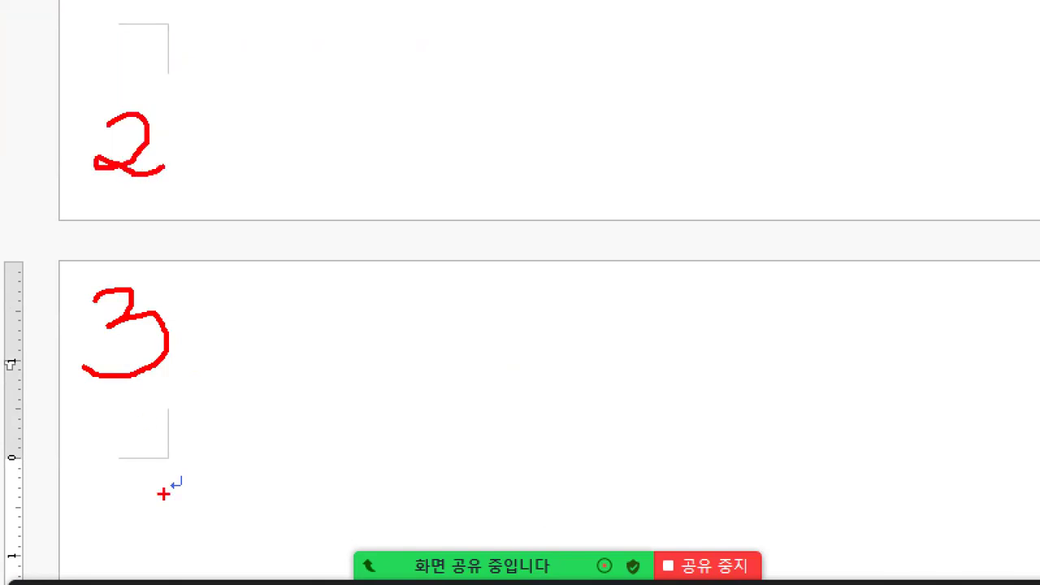
pyautogui.moveTo(54, 30)
pyautogui.mouseDown()
pyautogui.moveTo(43, 222)
pyautogui.moveTo(335, 225)
pyautogui.mouseUp()
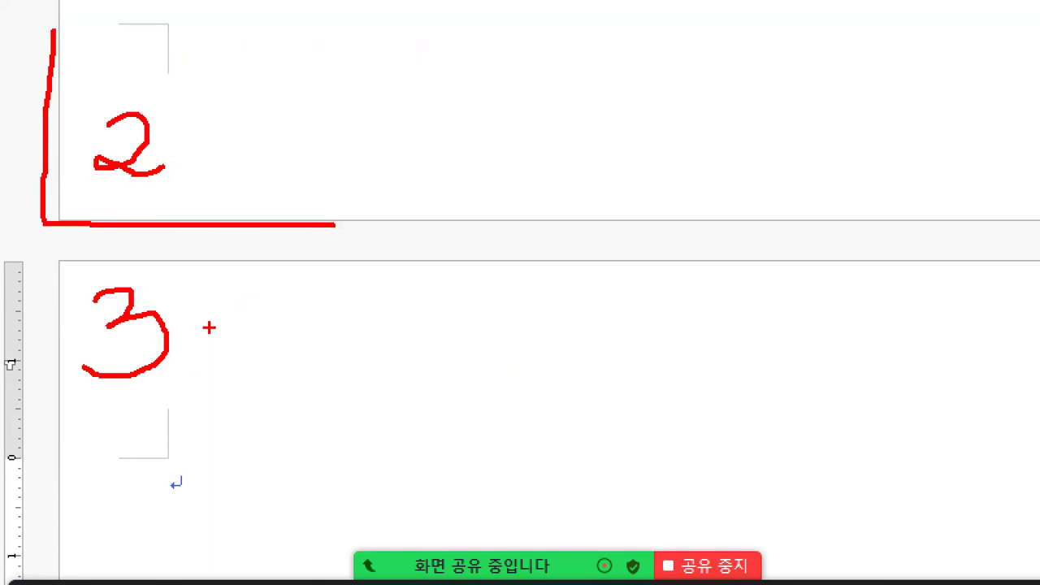
pyautogui.hotkey('alt', 'Tab')
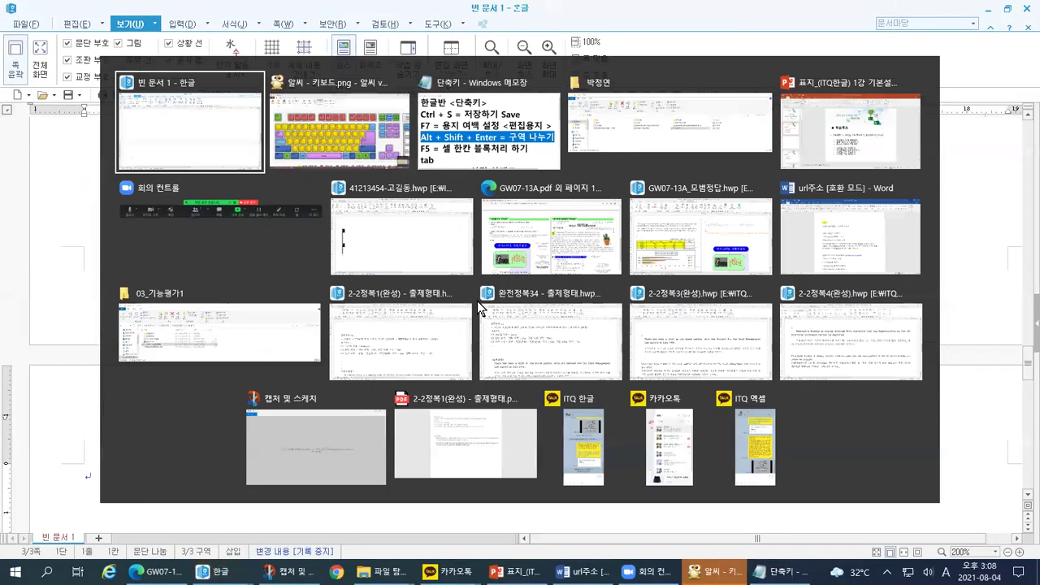
pyautogui.click(611, 262)
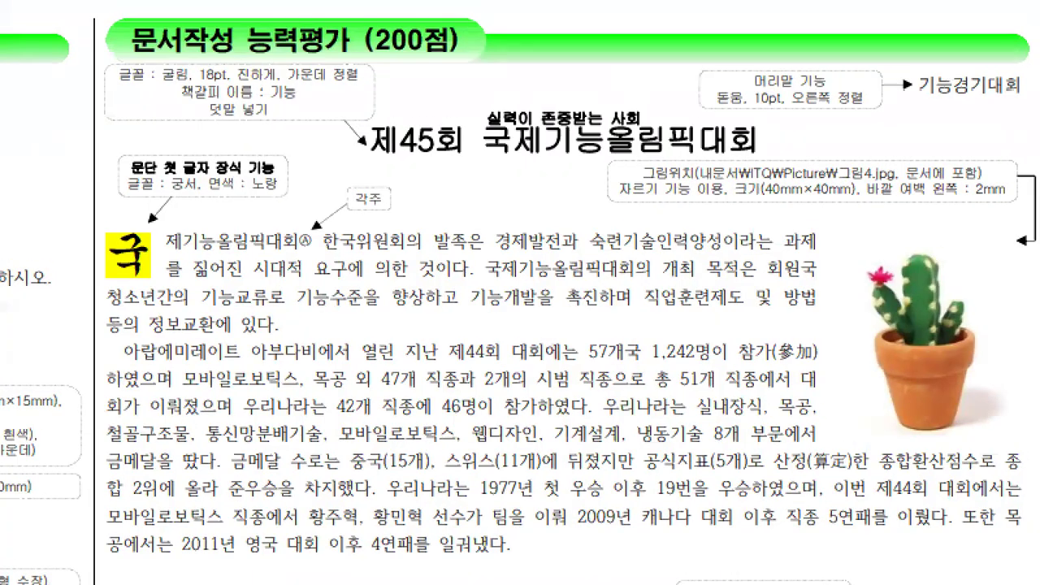
pyautogui.moveTo(102, 53)
pyautogui.mouseDown()
pyautogui.moveTo(187, 68)
pyautogui.moveTo(475, 71)
pyautogui.mouseUp()
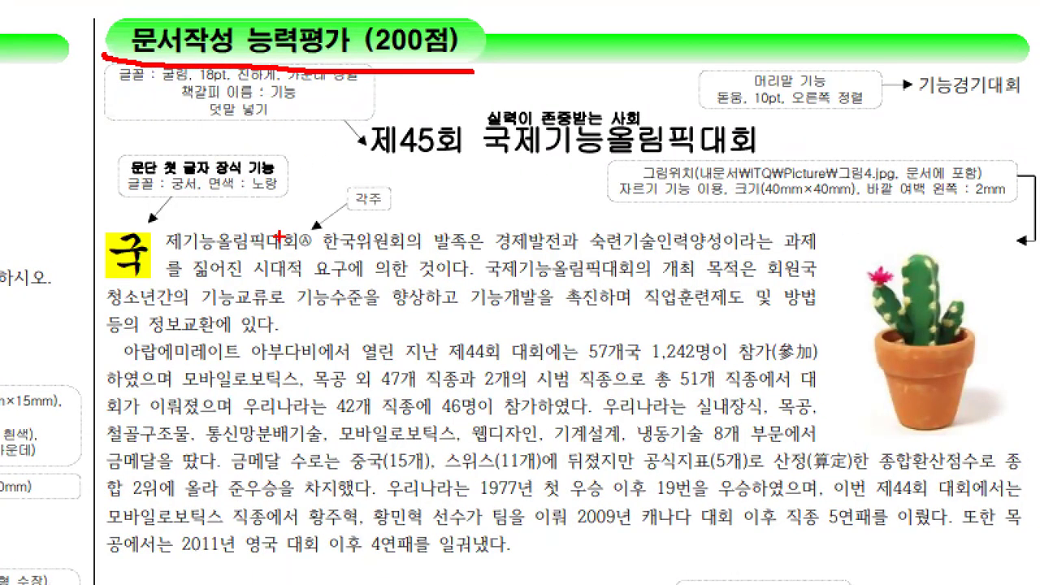
pyautogui.moveTo(117, 82); pyautogui.dragTo(113, 429)
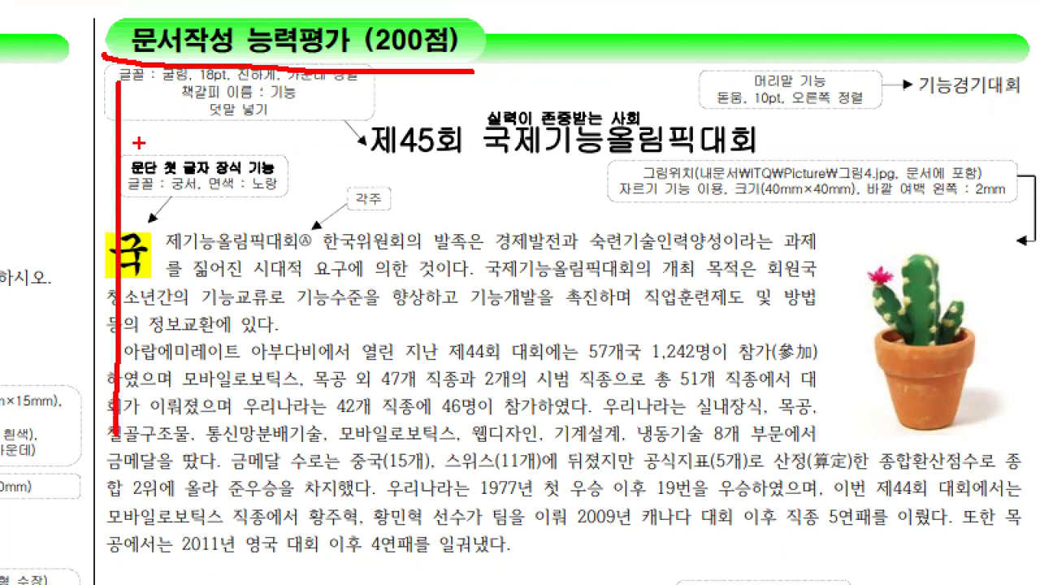
pyautogui.moveTo(134, 116); pyautogui.dragTo(178, 114)
pyautogui.moveTo(114, 149); pyautogui.dragTo(182, 150)
pyautogui.moveTo(138, 201); pyautogui.dragTo(242, 204)
pyautogui.moveTo(126, 233); pyautogui.dragTo(262, 240)
pyautogui.moveTo(124, 277); pyautogui.dragTo(254, 274)
pyautogui.moveTo(143, 330); pyautogui.dragTo(244, 331)
pyautogui.moveTo(169, 377); pyautogui.dragTo(327, 379)
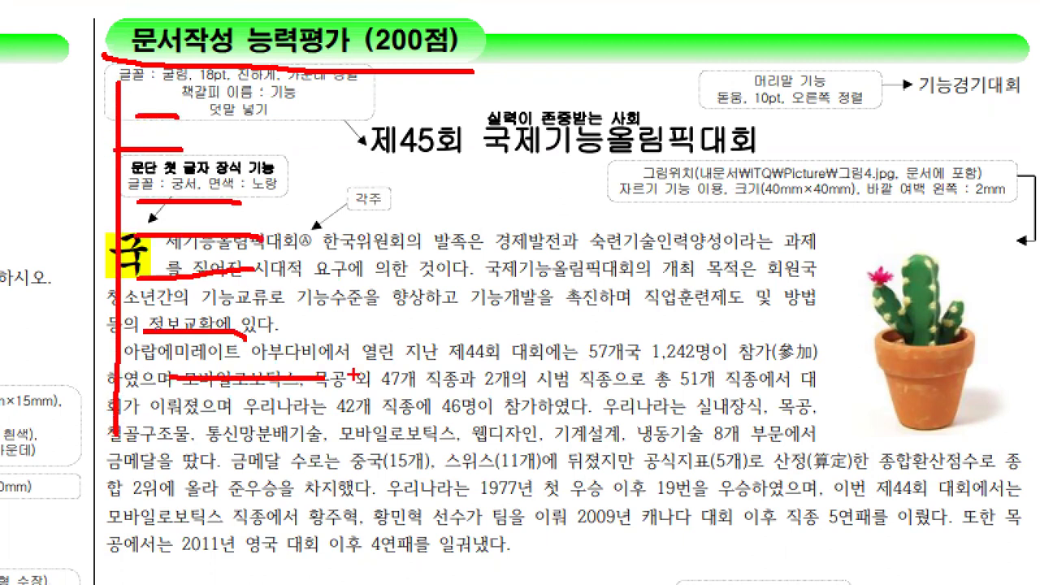
pyautogui.press('Escape')
pyautogui.hotkey('alt', 'Tab')
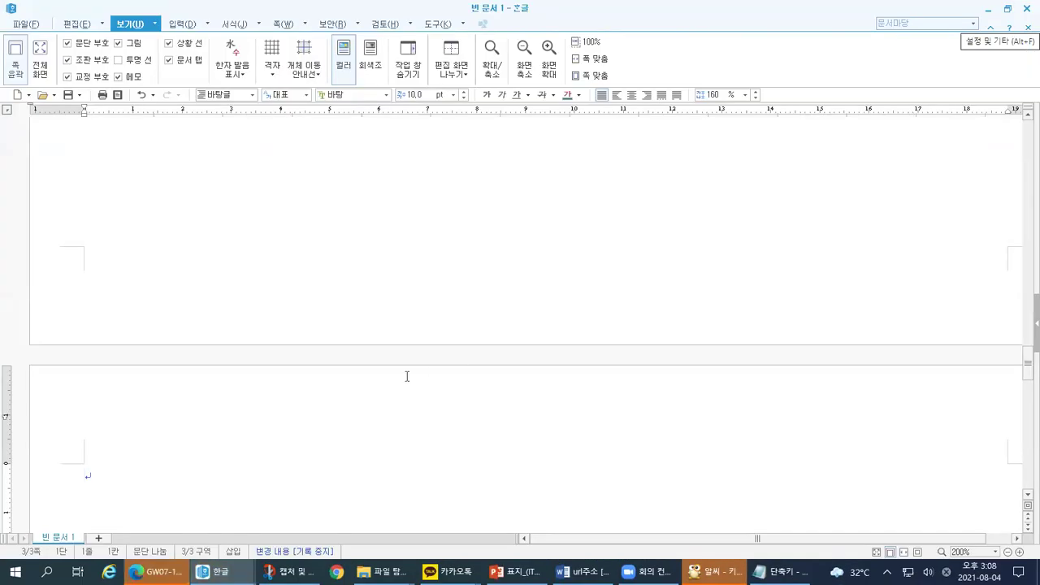
# Step: Add eight empty lines to page 3, then switch to the PowerPoint lesson slides
pyautogui.hotkey('ctrl', '1')
pyautogui.click(91, 361)
pyautogui.moveTo(154, 414); pyautogui.dragTo(155, 461)
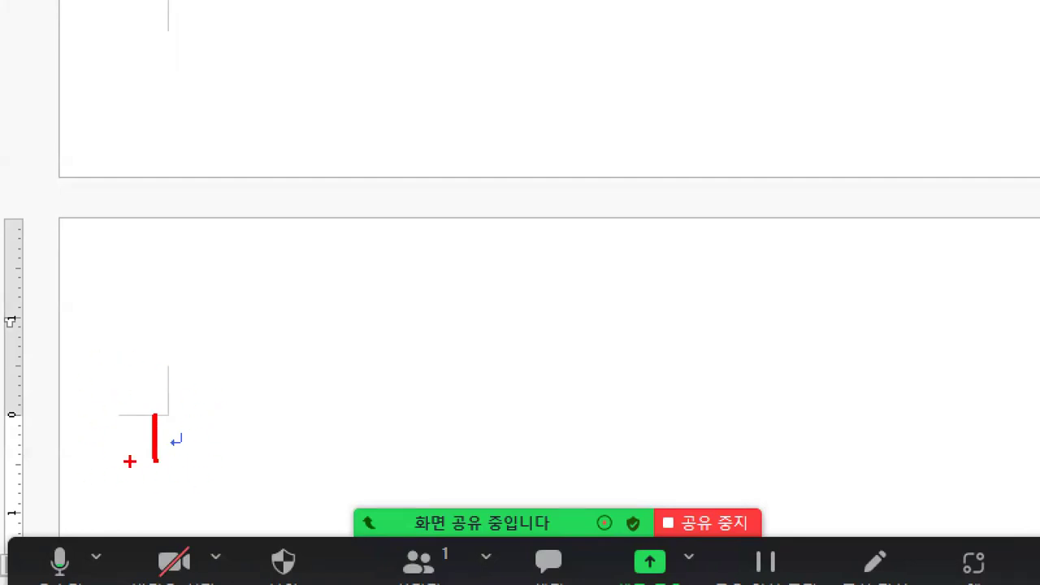
pyautogui.press('Return')
pyautogui.press('Return')
pyautogui.press('Return')
pyautogui.press('Return')
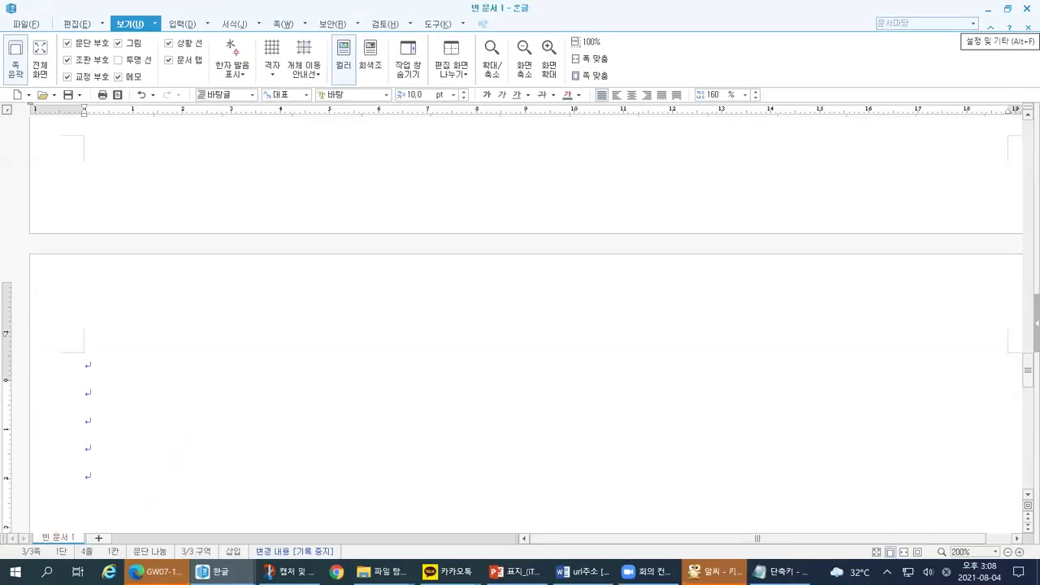
pyautogui.press('Return')
pyautogui.press('Return')
pyautogui.press('Return')
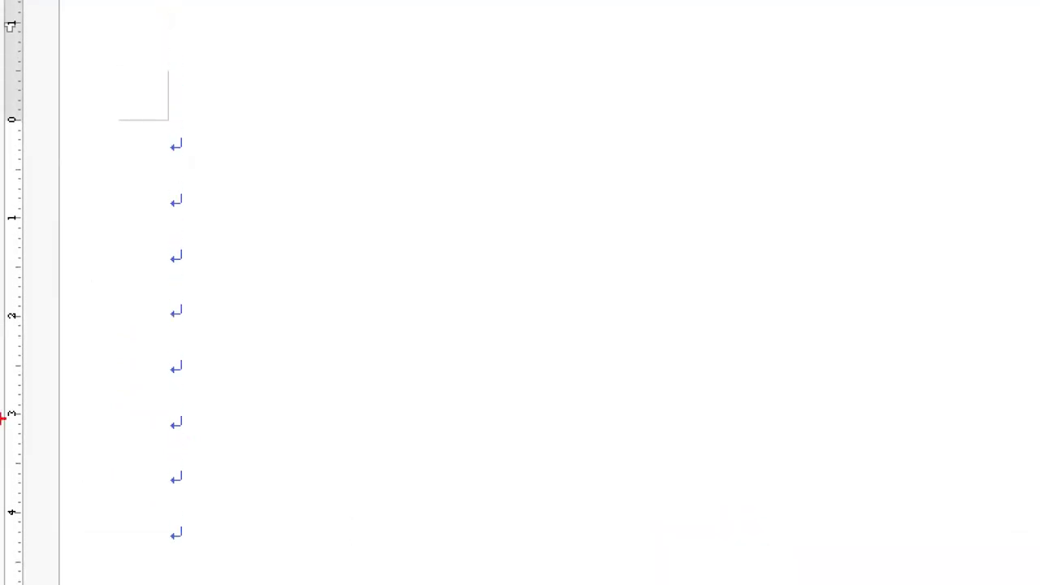
pyautogui.moveTo(150, 94)
pyautogui.mouseDown()
pyautogui.moveTo(127, 425)
pyautogui.moveTo(145, 577)
pyautogui.mouseUp()
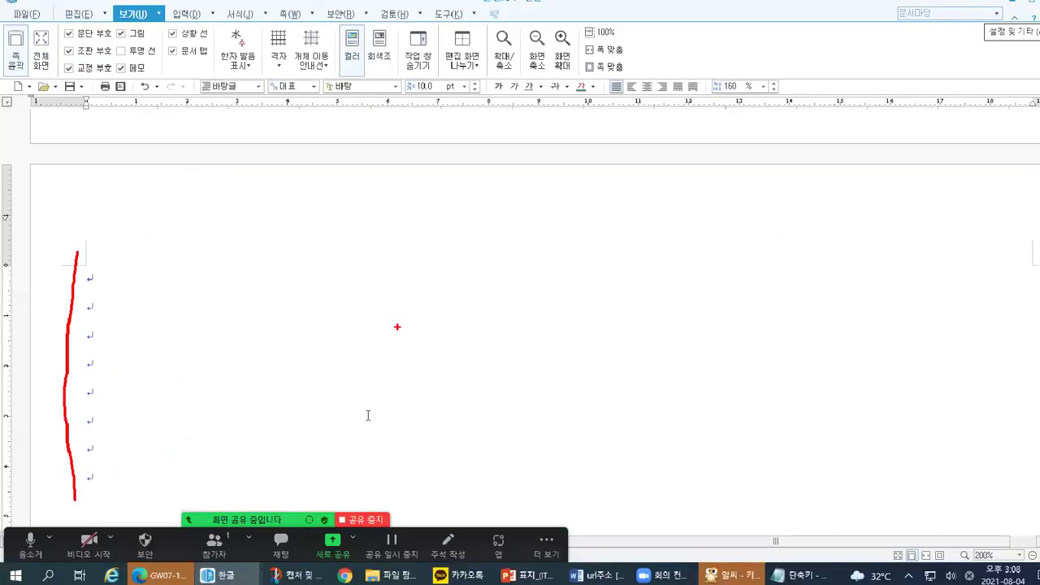
pyautogui.hotkey('alt', 'Tab')
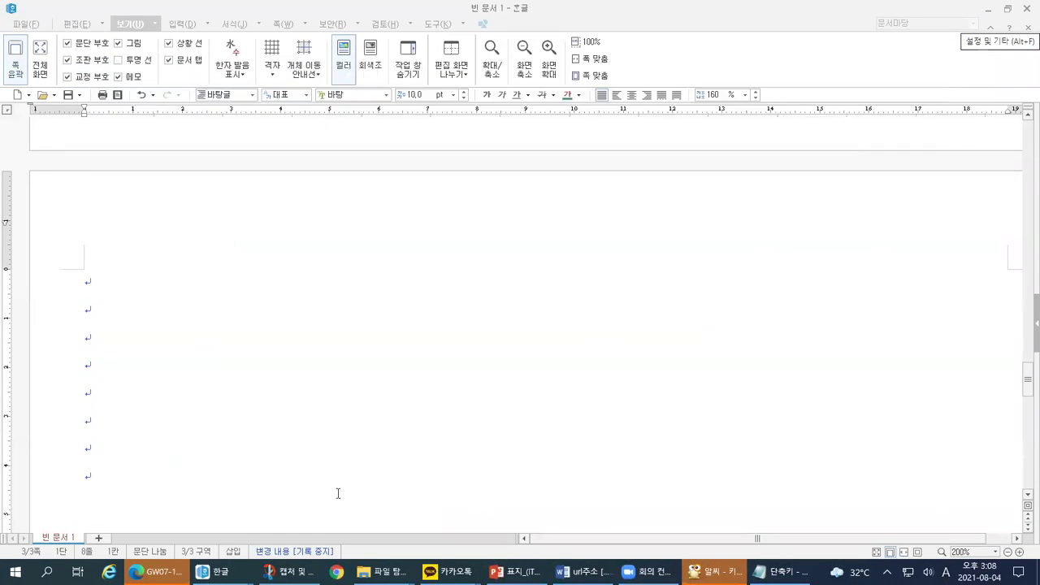
pyautogui.hotkey('alt', 'Tab')
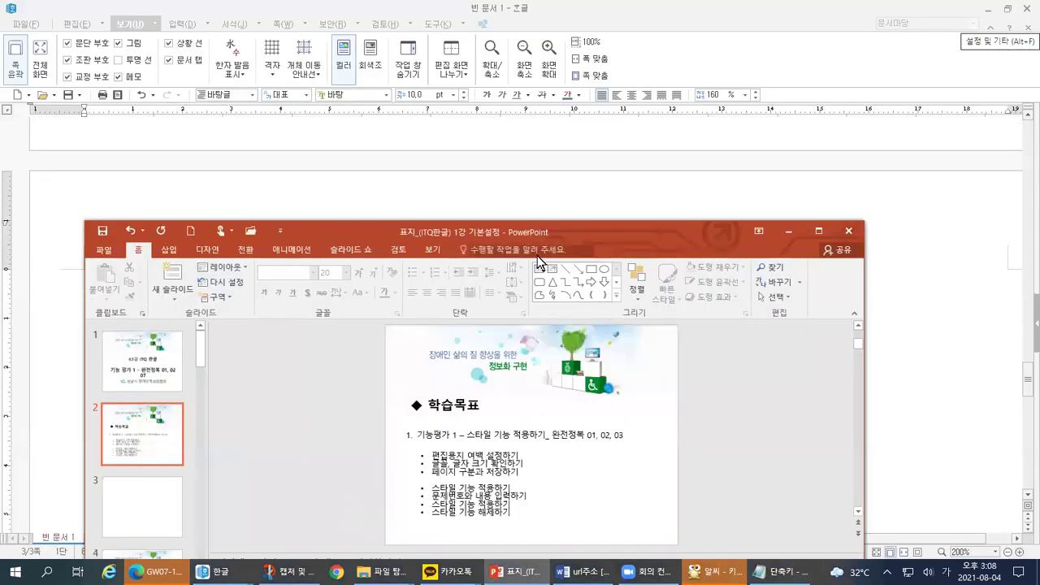
# Step: Maximize PowerPoint and highlight the page-setup objectives on the 학습목표 slide
pyautogui.doubleClick(555, 234)
pyautogui.hotkey('ctrl', '1')
pyautogui.click(371, 317)
pyautogui.moveTo(289, 311)
pyautogui.mouseDown()
pyautogui.moveTo(558, 333)
pyautogui.moveTo(571, 271)
pyautogui.moveTo(755, 252)
pyautogui.moveTo(339, 171)
pyautogui.moveTo(348, 357)
pyautogui.mouseUp()
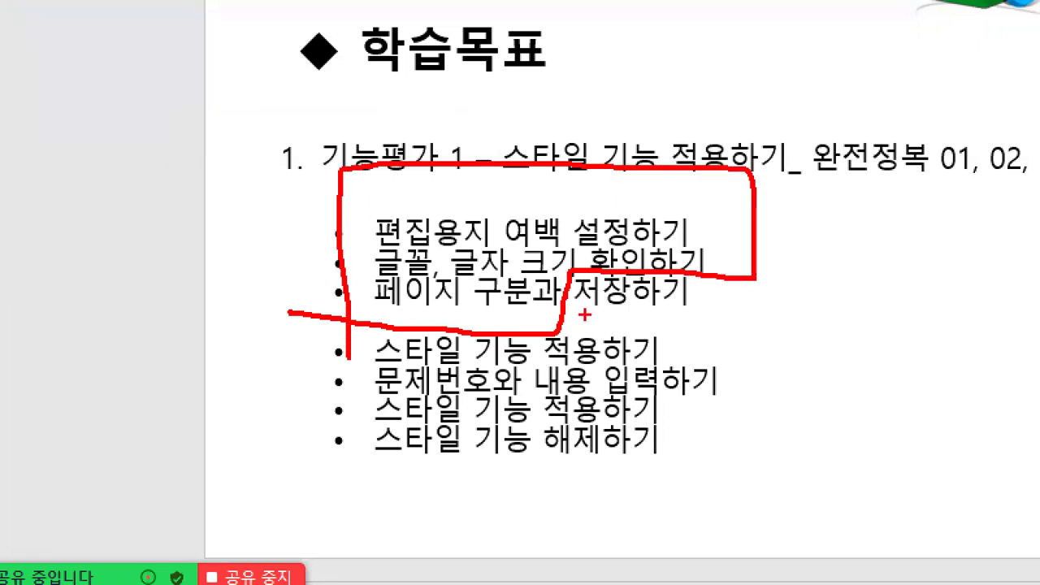
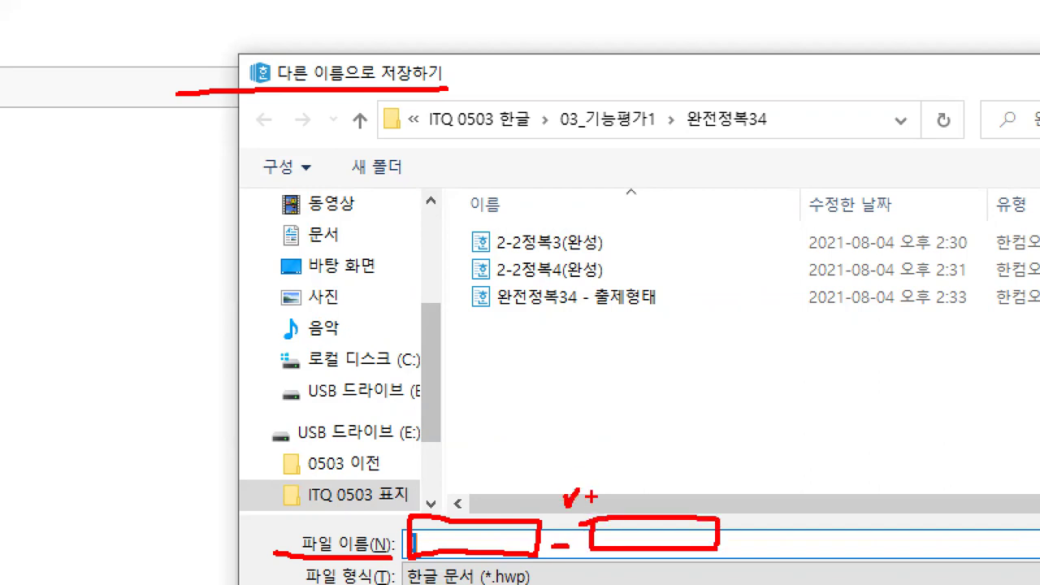
# Step: Leave Hangul's Save As dialog by bringing up the list of open windows
pyautogui.hotkey('alt', 'Tab')
# Step: Show the 키보드.png keyboard layout in ALSee and mark the -/_ key beside +/=
pyautogui.click(398, 163)
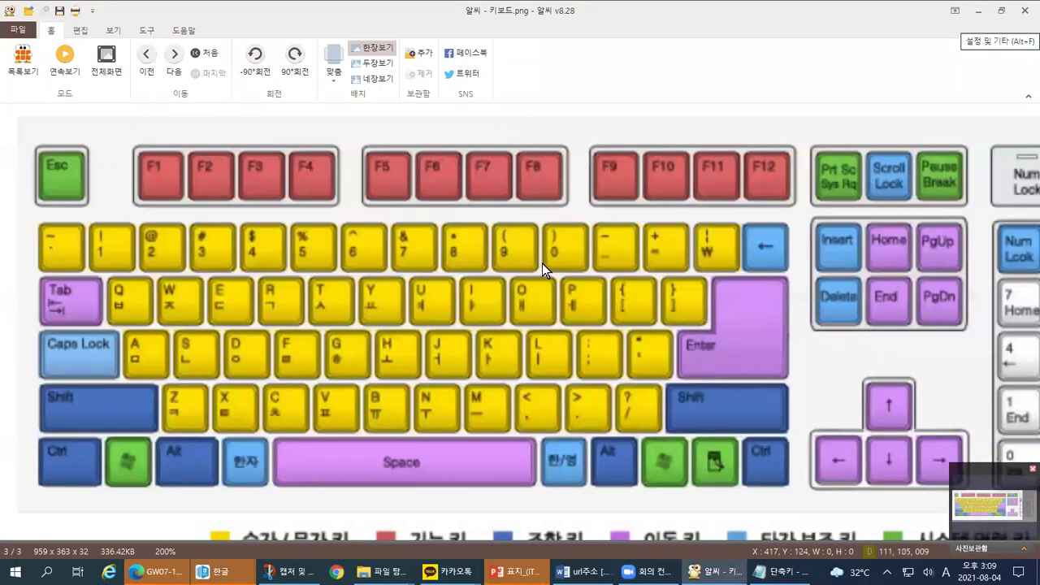
pyautogui.hotkey('ctrl', '1')
pyautogui.moveTo(715, 280)
pyautogui.mouseDown()
pyautogui.moveTo(647, 281)
pyautogui.moveTo(714, 165)
pyautogui.moveTo(736, 286)
pyautogui.moveTo(697, 299)
pyautogui.mouseUp()
pyautogui.moveTo(639, 281)
pyautogui.mouseDown()
pyautogui.moveTo(601, 290)
pyautogui.moveTo(560, 171)
pyautogui.moveTo(650, 260)
pyautogui.moveTo(636, 282)
pyautogui.mouseUp()
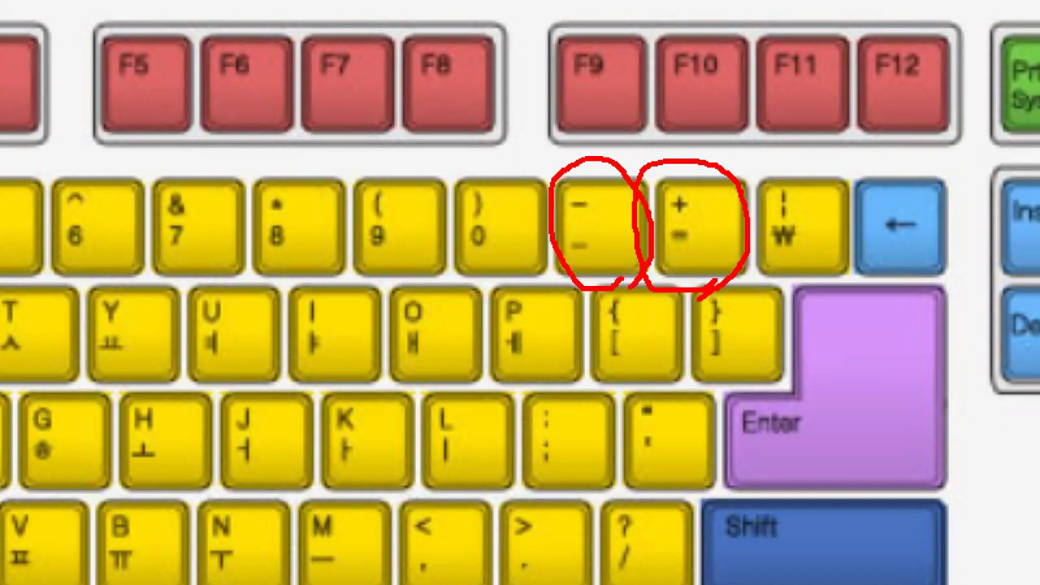
pyautogui.moveTo(698, 193); pyautogui.dragTo(712, 191)
pyautogui.moveTo(493, 197); pyautogui.dragTo(508, 191)
pyautogui.moveTo(603, 198); pyautogui.dragTo(616, 192)
pyautogui.press('Escape')
pyautogui.hotkey('ctrl', '1')
pyautogui.moveTo(54, 394)
pyautogui.mouseDown()
pyautogui.moveTo(30, 294)
pyautogui.moveTo(70, 380)
pyautogui.mouseUp()
pyautogui.scroll(-3, 254, 308)
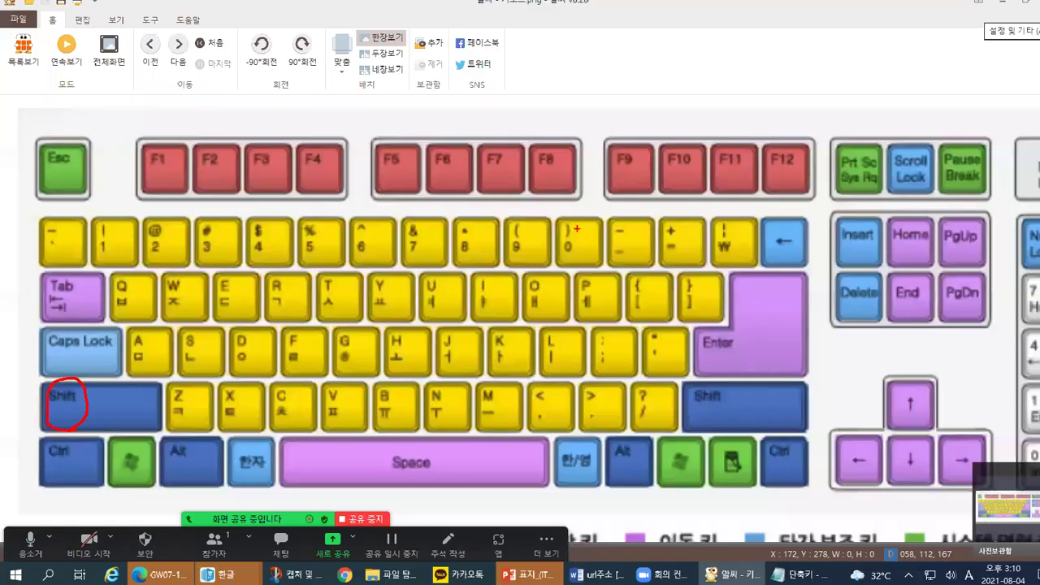
pyautogui.scroll(2, 576, 229)
pyautogui.moveTo(640, 252)
pyautogui.mouseDown()
pyautogui.moveTo(622, 266)
pyautogui.moveTo(624, 208)
pyautogui.moveTo(648, 256)
pyautogui.mouseUp()
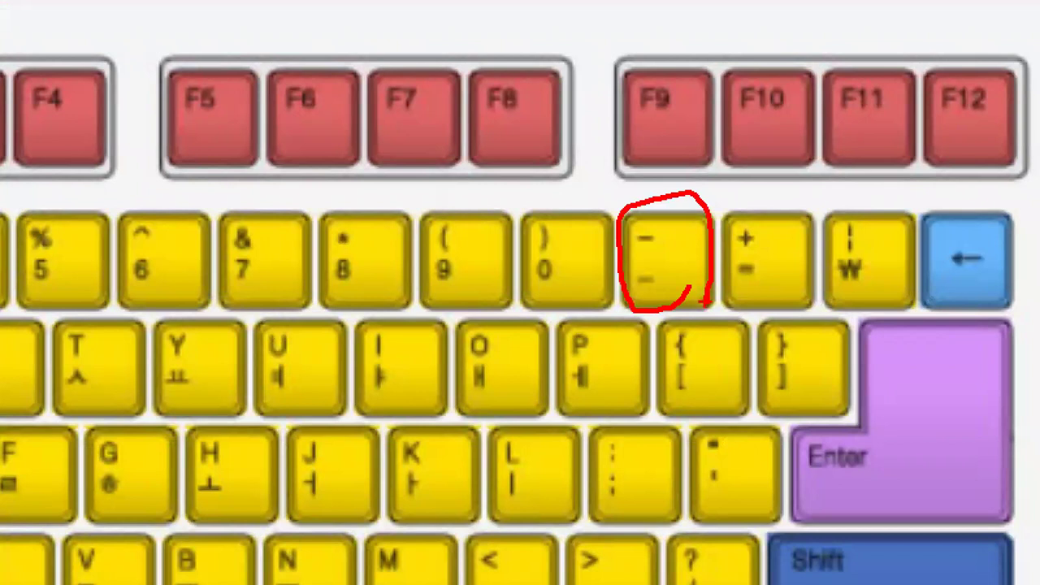
# Step: Return to the Hangul document and reopen its save window
pyautogui.hotkey('alt', 'Tab')
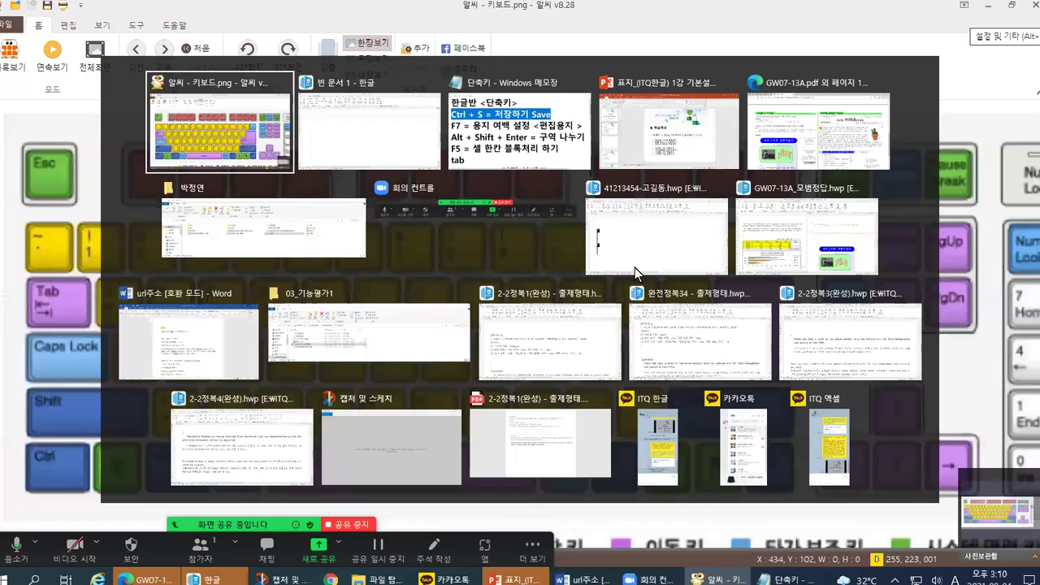
pyautogui.click(415, 163)
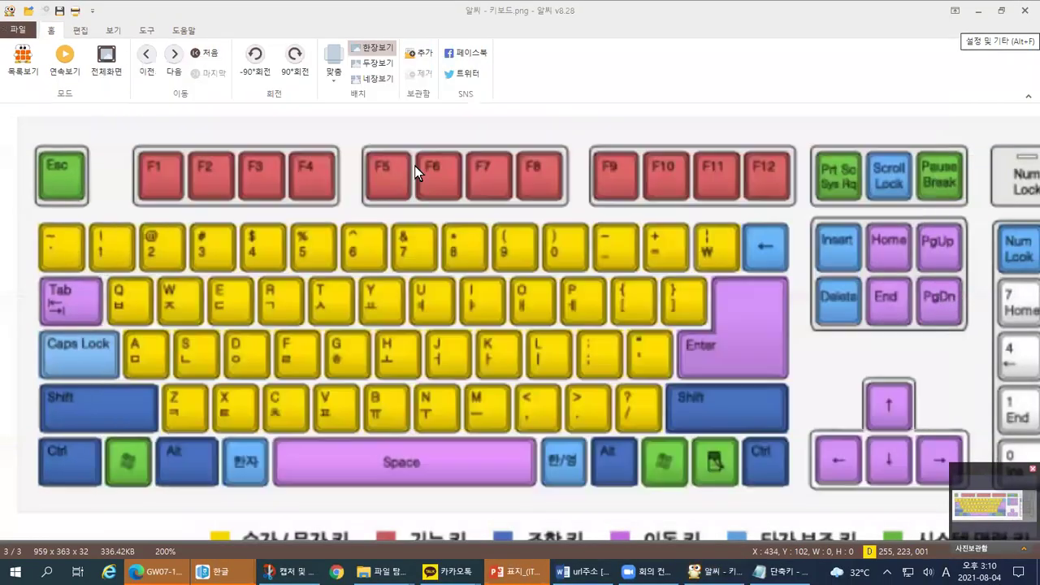
pyautogui.hotkey('ctrl', 's')
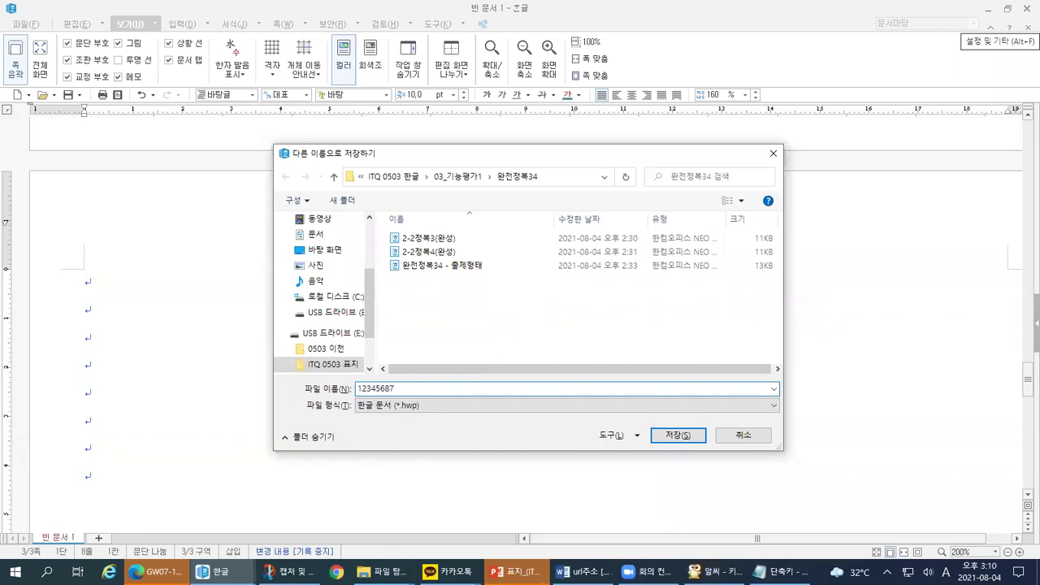
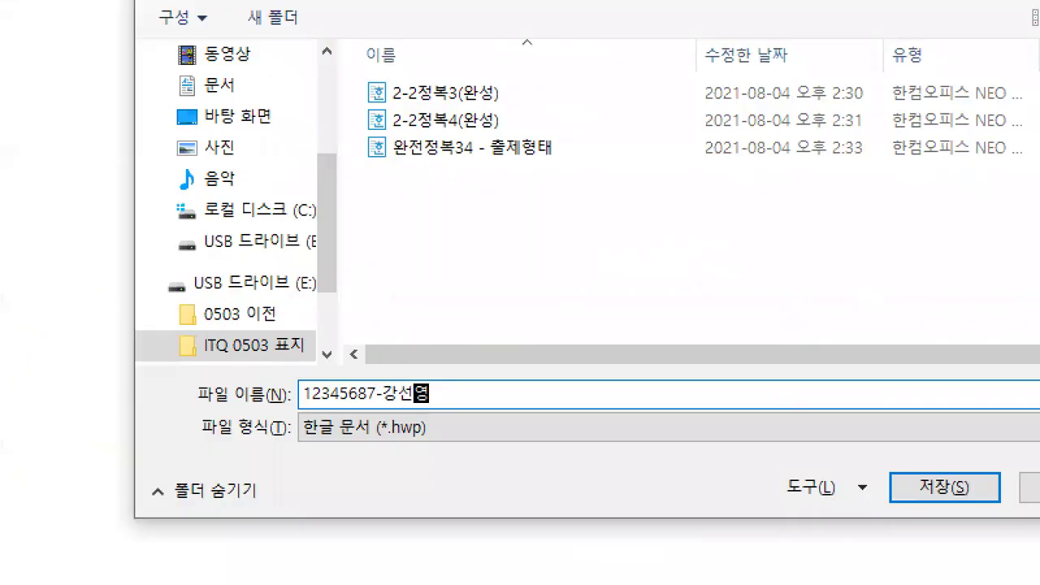
# Step: Enter the examinee number, a hyphen and the examinee's name as the file name, fixing typos
pyautogui.moveTo(298, 404)
pyautogui.mouseDown()
pyautogui.moveTo(376, 399)
pyautogui.moveTo(387, 362)
pyautogui.mouseUp()
pyautogui.moveTo(384, 400); pyautogui.dragTo(425, 398)
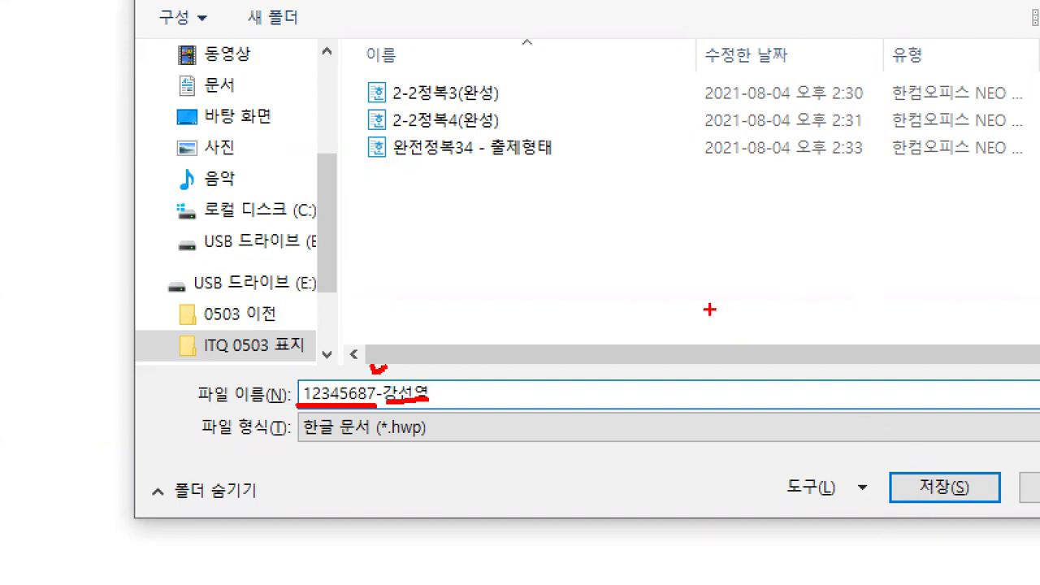
pyautogui.moveTo(931, 443)
pyautogui.mouseDown()
pyautogui.moveTo(941, 475)
pyautogui.moveTo(973, 438)
pyautogui.mouseUp()
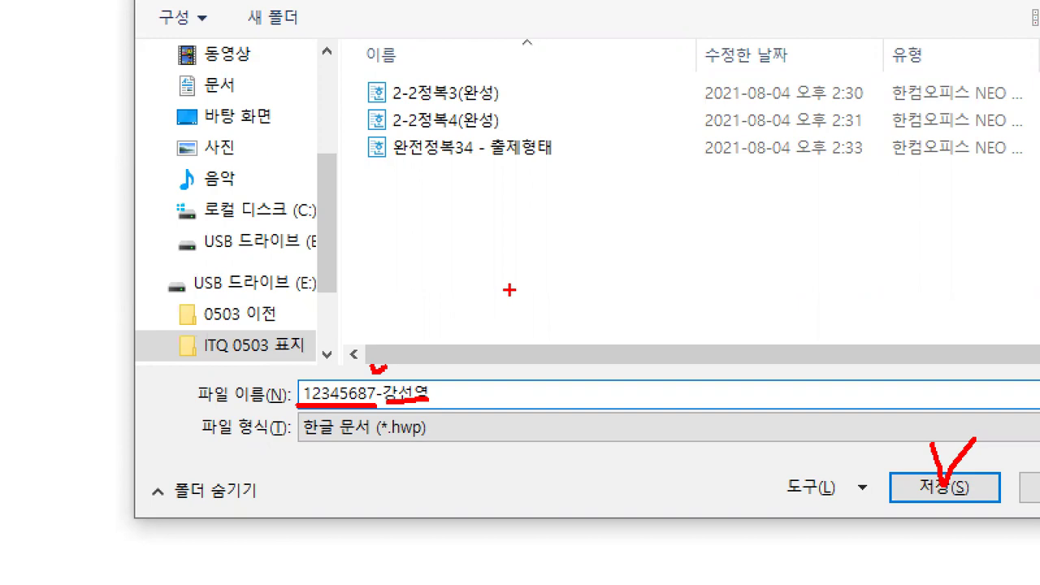
pyautogui.press('Escape')
pyautogui.moveTo(370, 305)
pyautogui.mouseDown()
pyautogui.moveTo(371, 261)
pyautogui.moveTo(377, 296)
pyautogui.moveTo(380, 277)
pyautogui.mouseUp()
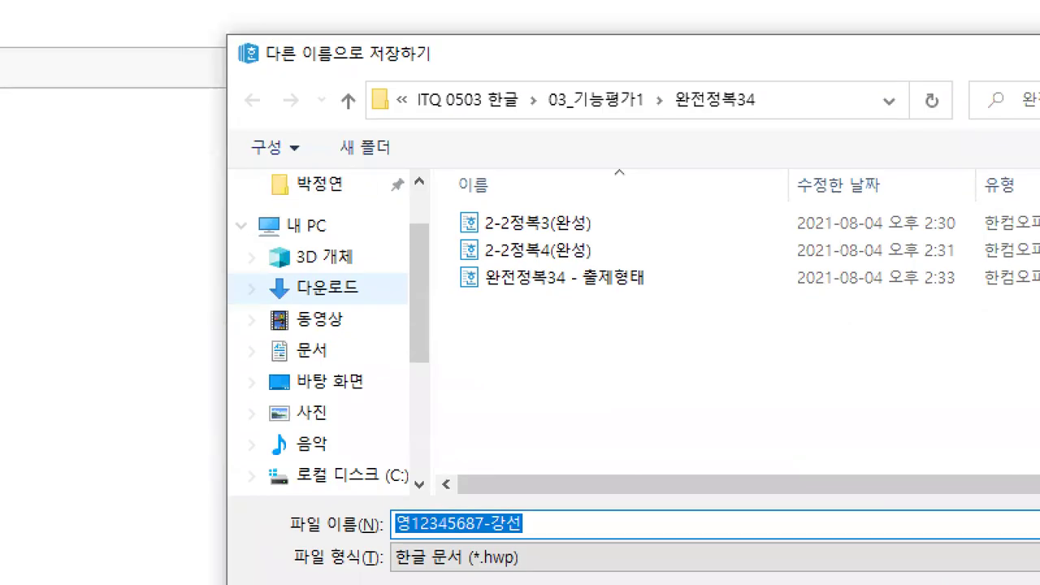
pyautogui.moveTo(211, 241)
pyautogui.mouseDown()
pyautogui.moveTo(314, 203)
pyautogui.moveTo(236, 242)
pyautogui.moveTo(240, 254)
pyautogui.mouseUp()
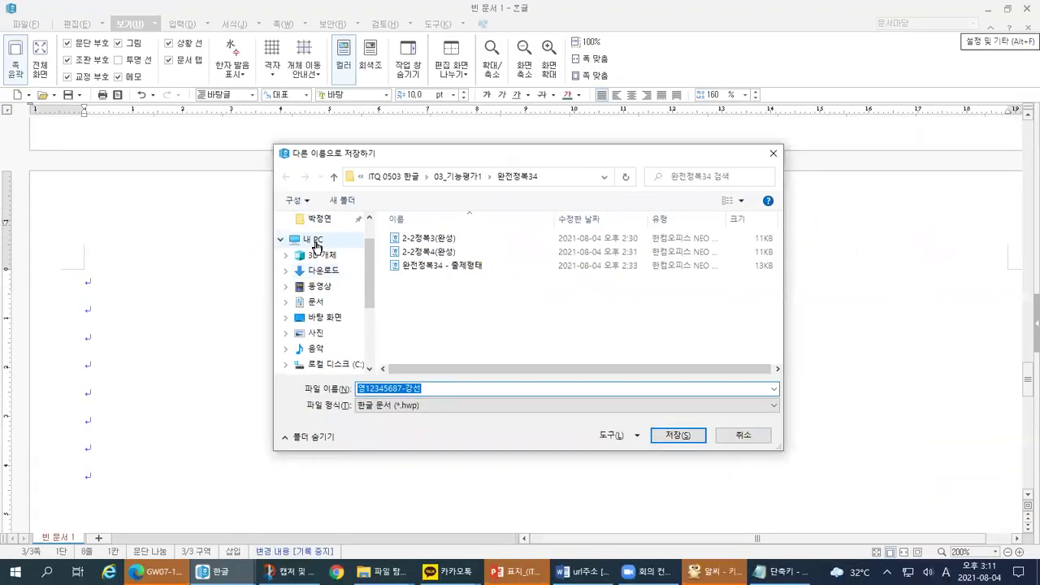
# Step: Go to 내 PC in the save dialog and select the 문서 folder
pyautogui.click(304, 226)
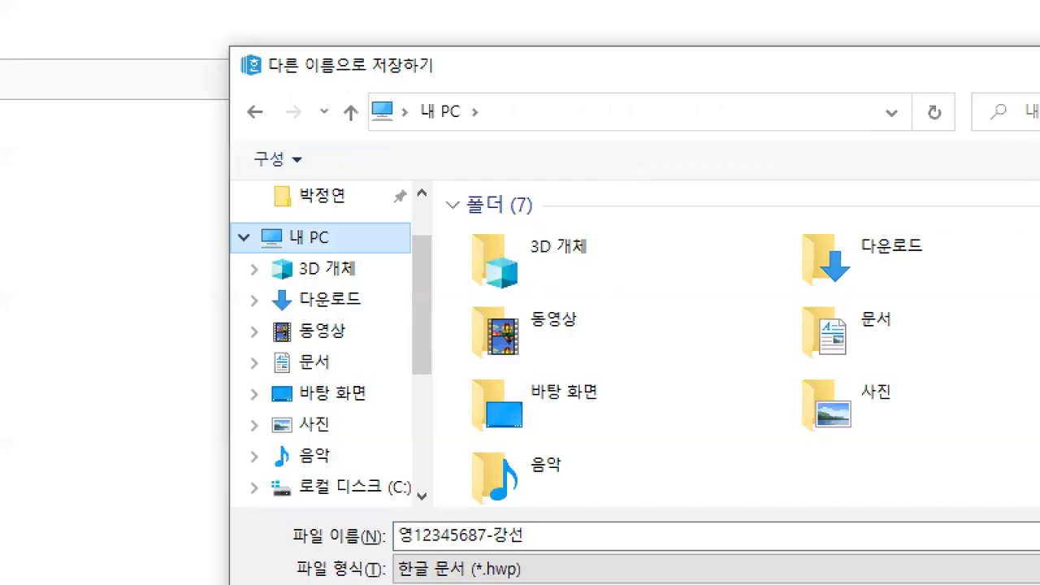
pyautogui.moveTo(486, 185)
pyautogui.mouseDown()
pyautogui.moveTo(473, 206)
pyautogui.moveTo(497, 514)
pyautogui.mouseUp()
pyautogui.moveTo(264, 253)
pyautogui.mouseDown()
pyautogui.moveTo(246, 431)
pyautogui.moveTo(266, 483)
pyautogui.mouseUp()
pyautogui.moveTo(404, 321)
pyautogui.mouseDown()
pyautogui.moveTo(446, 318)
pyautogui.moveTo(445, 333)
pyautogui.mouseUp()
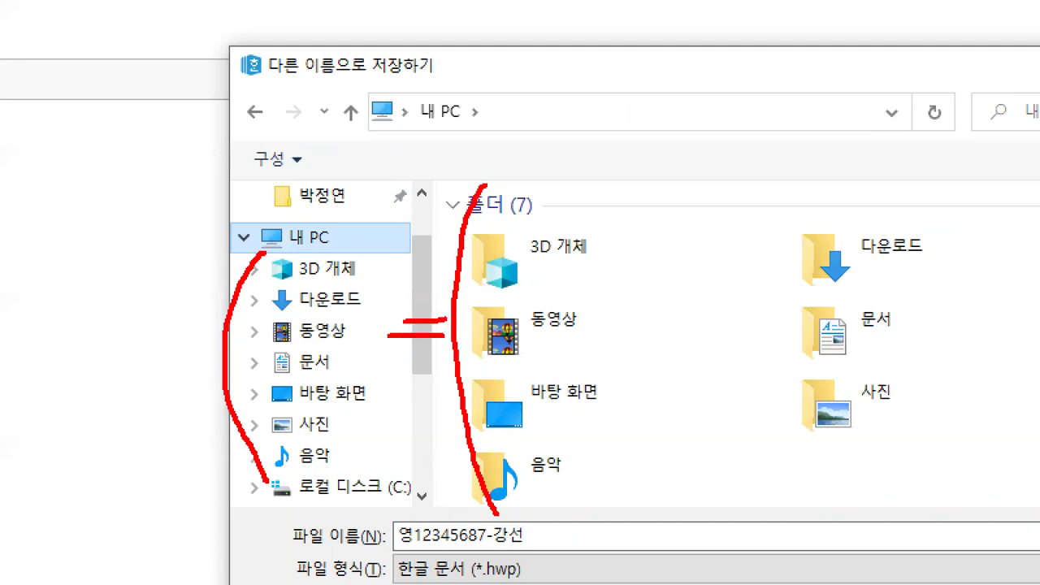
pyautogui.moveTo(778, 529)
pyautogui.mouseDown()
pyautogui.moveTo(561, 272)
pyautogui.moveTo(739, 518)
pyautogui.mouseUp()
pyautogui.moveTo(401, 481); pyautogui.dragTo(254, 382)
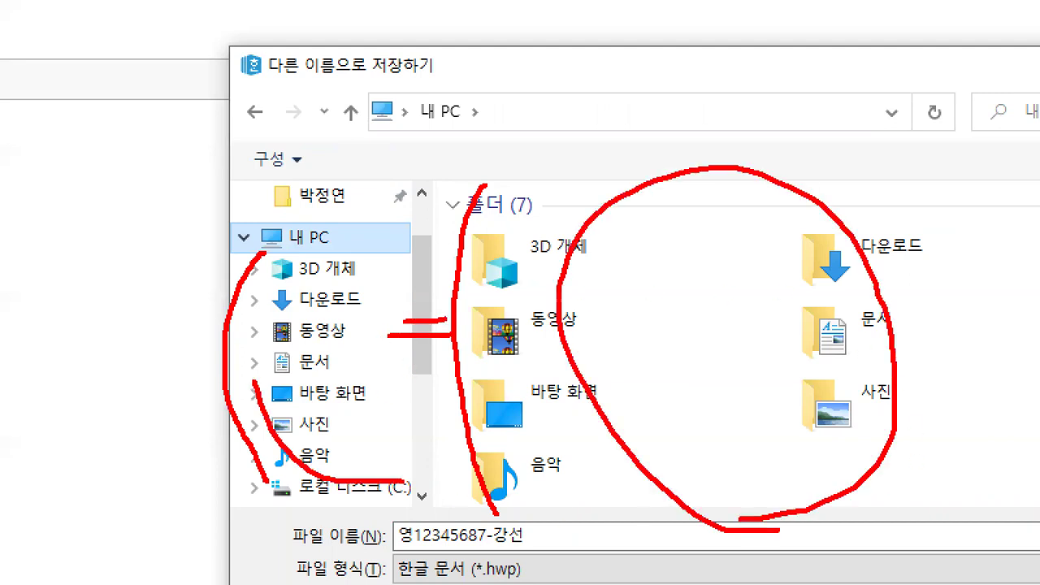
pyautogui.moveTo(258, 249); pyautogui.dragTo(276, 478)
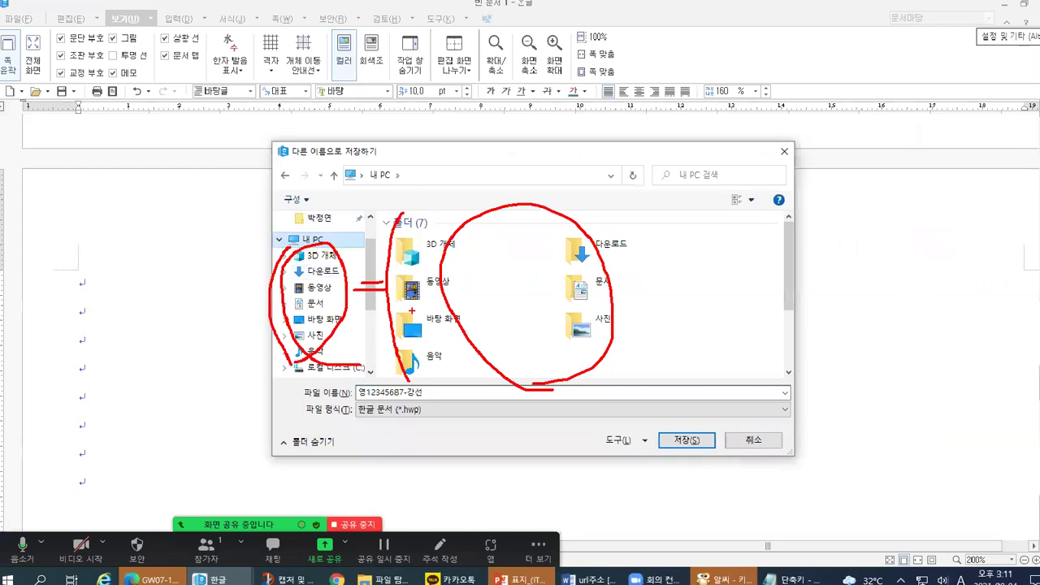
pyautogui.click(605, 287)
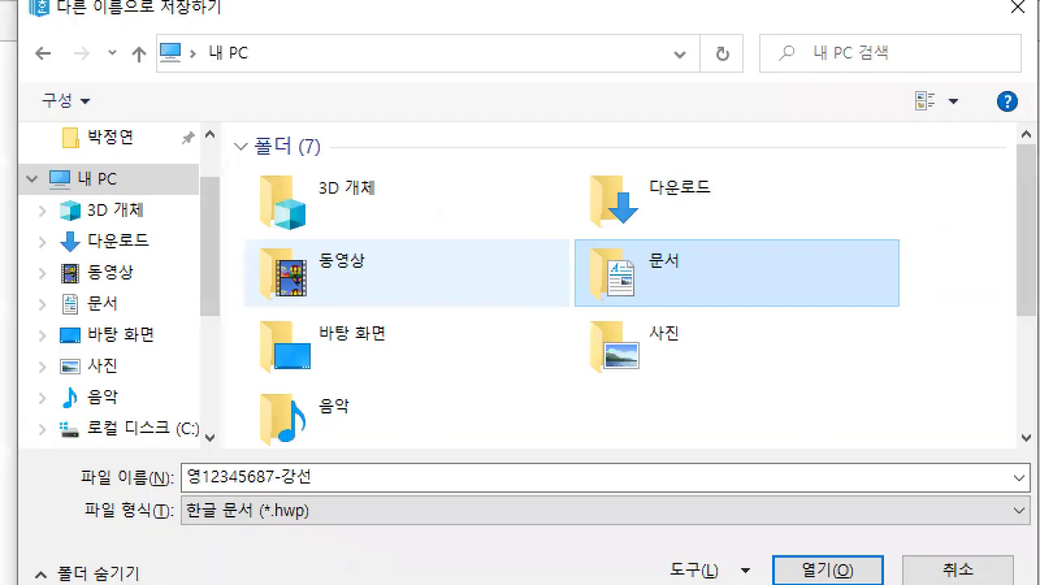
pyautogui.moveTo(15, 310); pyautogui.dragTo(130, 322)
pyautogui.moveTo(544, 297); pyautogui.dragTo(751, 293)
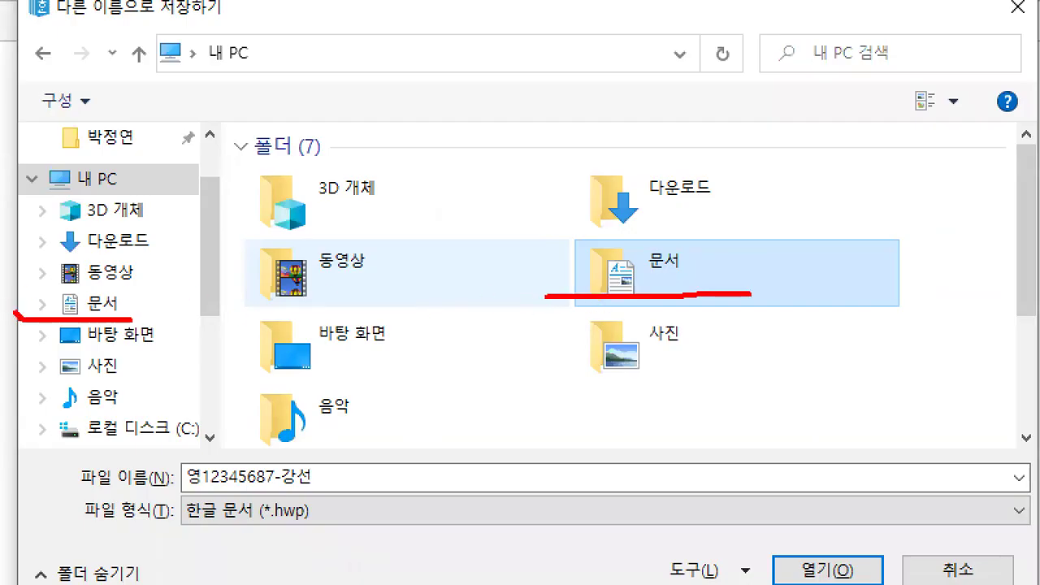
pyautogui.moveTo(164, 69); pyautogui.dragTo(364, 72)
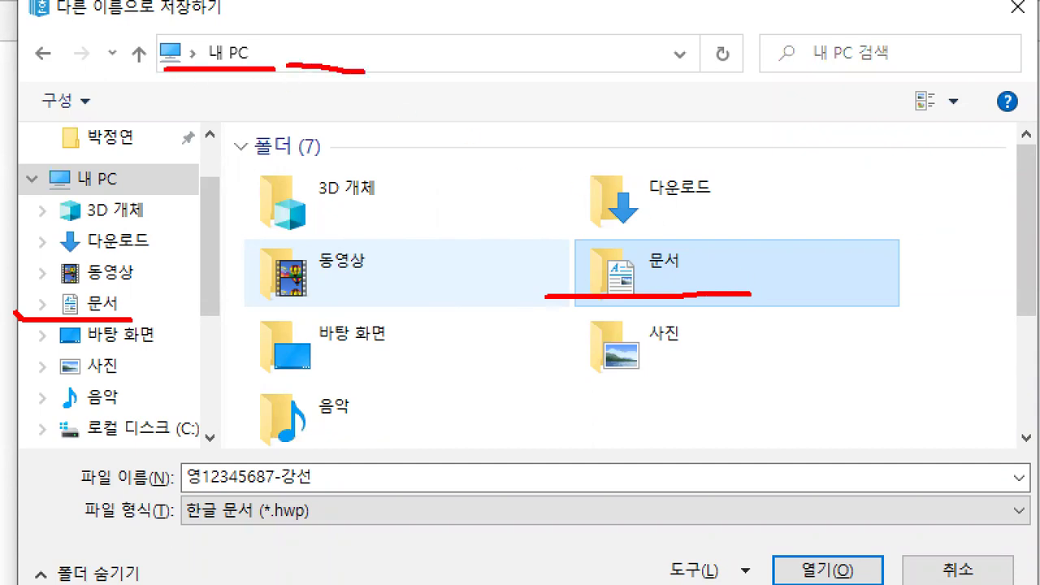
pyautogui.press('Escape')
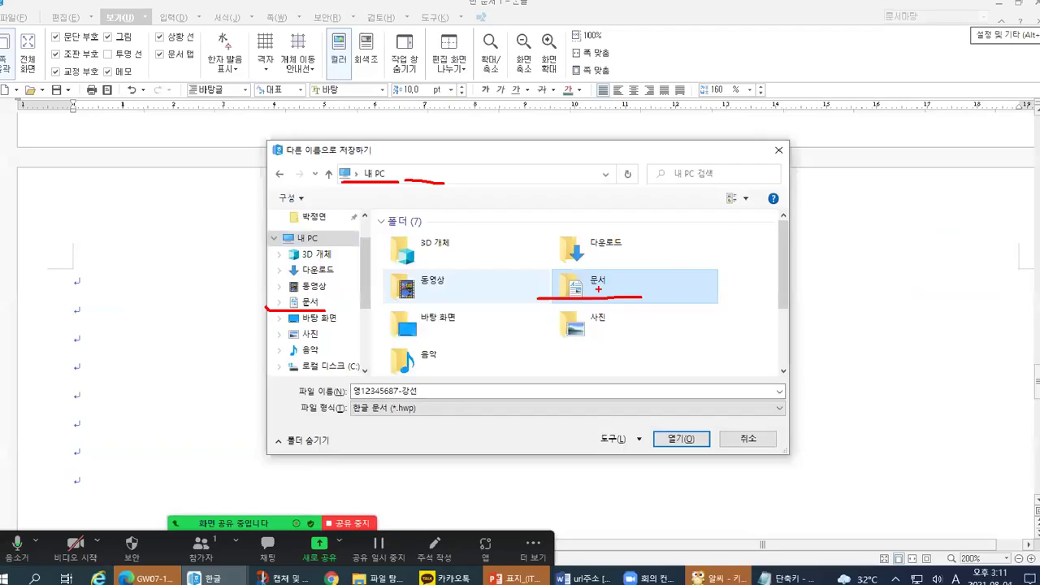
# Step: Open the 문서 folder in the Save As dialog
pyautogui.doubleClick(598, 296)
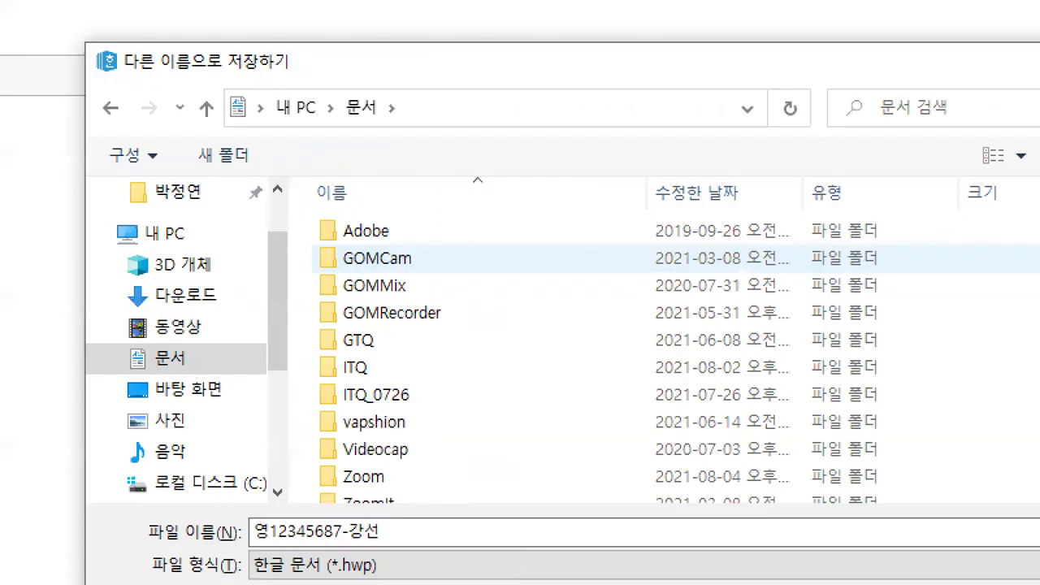
pyautogui.moveTo(106, 251); pyautogui.dragTo(188, 250)
pyautogui.moveTo(102, 379); pyautogui.dragTo(213, 380)
pyautogui.moveTo(327, 195)
pyautogui.mouseDown()
pyautogui.moveTo(297, 411)
pyautogui.moveTo(309, 500)
pyautogui.mouseUp()
pyautogui.moveTo(393, 389)
pyautogui.mouseDown()
pyautogui.moveTo(314, 379)
pyautogui.moveTo(374, 356)
pyautogui.moveTo(383, 375)
pyautogui.moveTo(419, 349)
pyautogui.mouseUp()
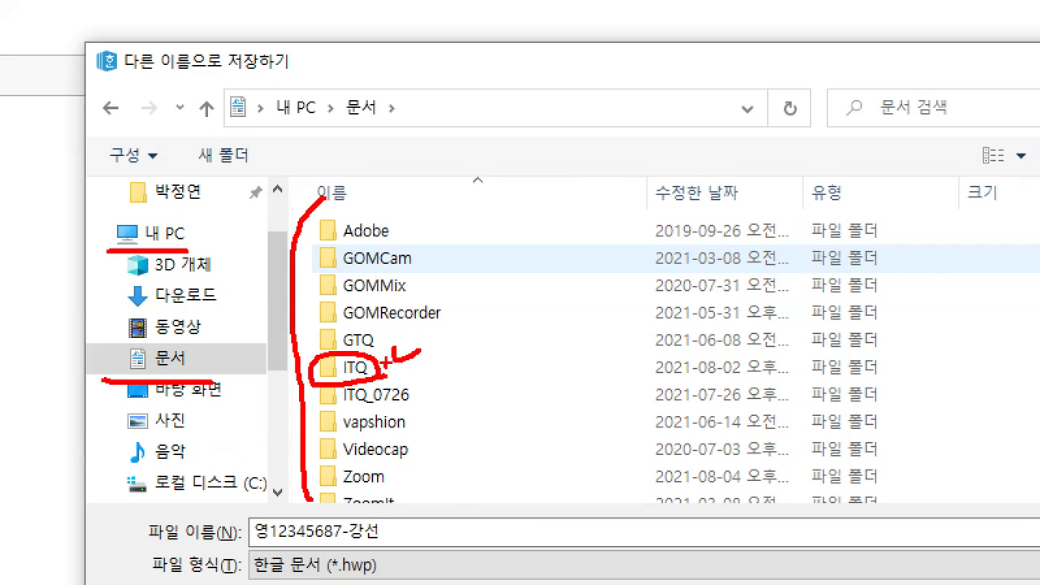
pyautogui.moveTo(389, 126)
pyautogui.mouseDown()
pyautogui.moveTo(492, 124)
pyautogui.moveTo(413, 83)
pyautogui.moveTo(400, 94)
pyautogui.moveTo(403, 143)
pyautogui.mouseUp()
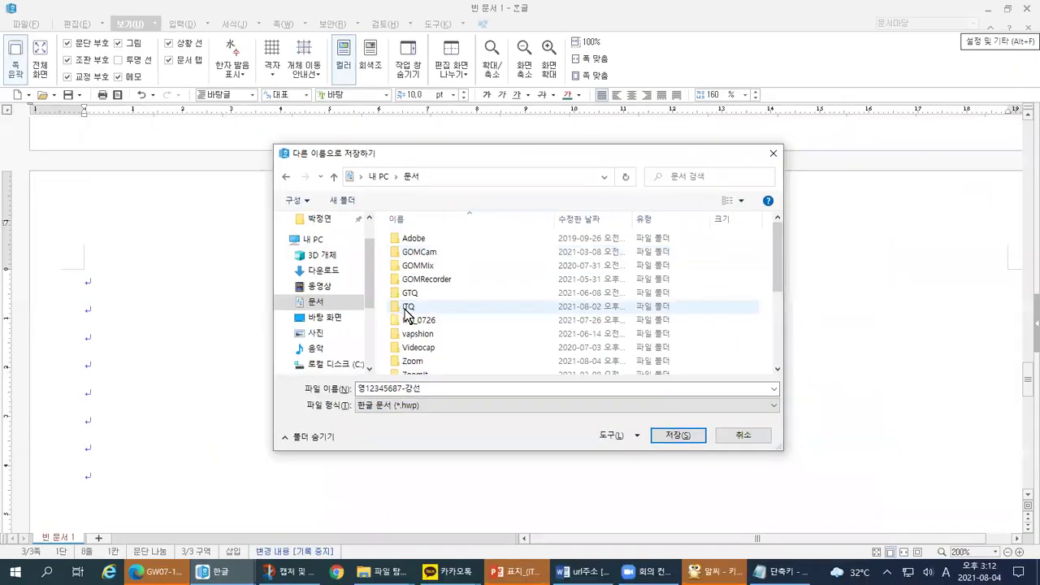
# Step: Open the ITQ folder inside 문서 as the save location
pyautogui.click(364, 367)
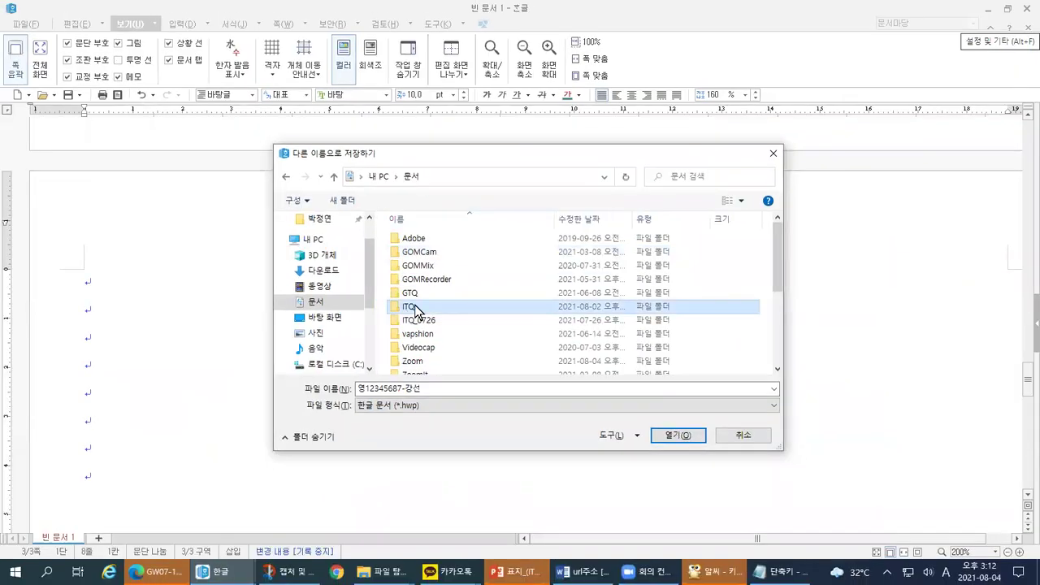
pyautogui.doubleClick(415, 307)
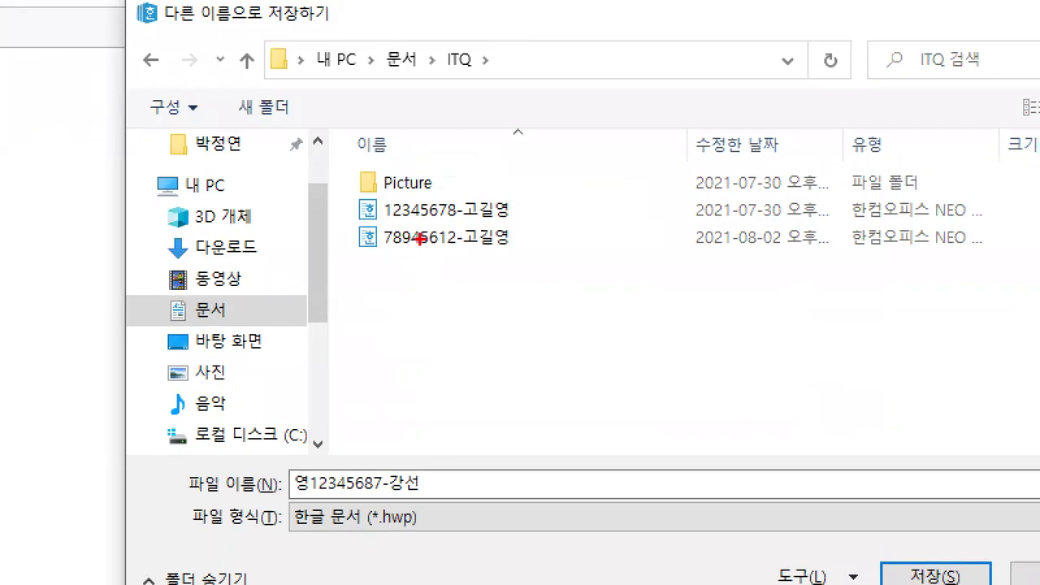
pyautogui.moveTo(351, 201); pyautogui.dragTo(353, 248)
pyautogui.moveTo(275, 498); pyautogui.dragTo(457, 492)
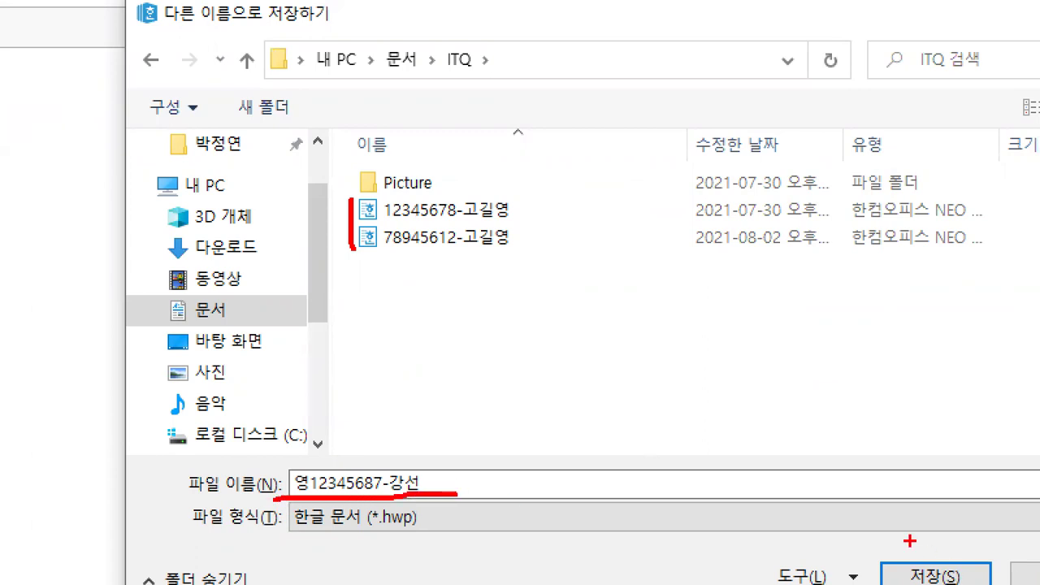
pyautogui.moveTo(910, 541); pyautogui.dragTo(959, 524)
pyautogui.moveTo(286, 78); pyautogui.dragTo(488, 72)
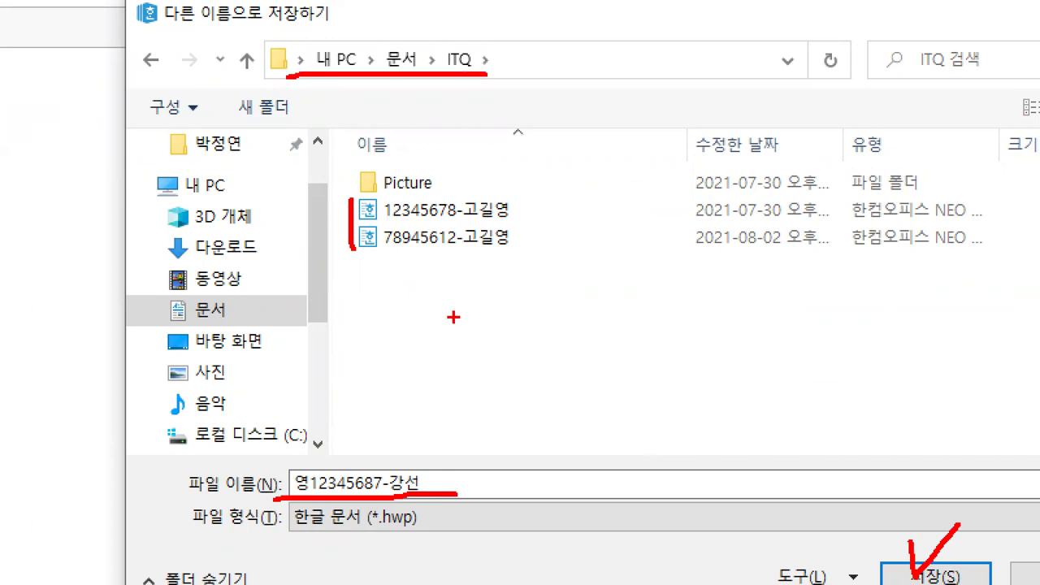
pyautogui.press('Escape')
# Step: Remove the stray leading character from the file name and retype in Korean input
pyautogui.moveTo(359, 390); pyautogui.dragTo(422, 380)
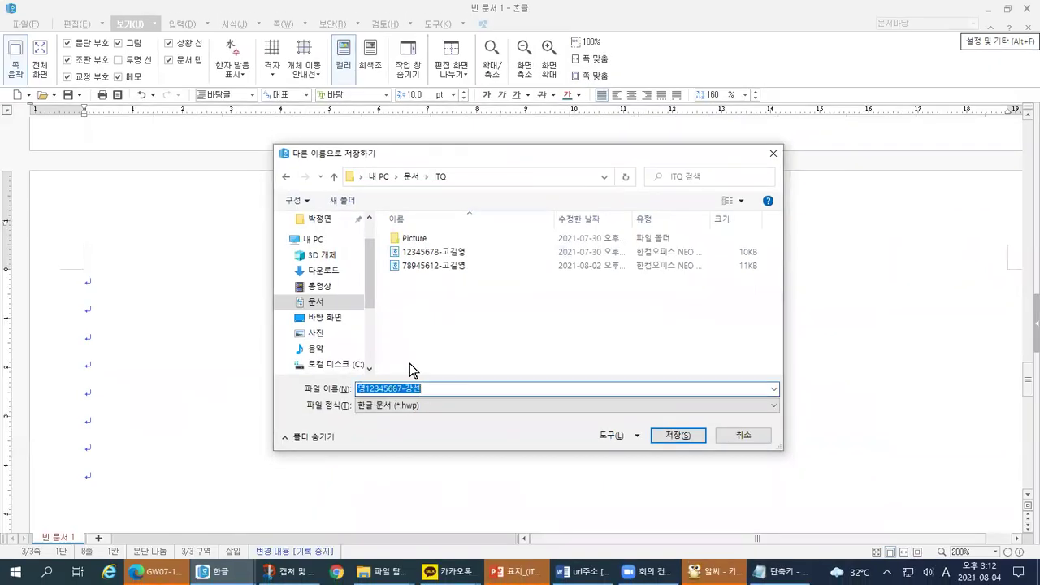
pyautogui.press('Home')
pyautogui.press('Delete')
pyautogui.press('BackSpace')
pyautogui.press('BackSpace')
pyautogui.press('BackSpace')
pyautogui.press('Hangul')
pyautogui.write('영')
pyautogui.hotkey('ctrl', '1')
pyautogui.click(410, 364)
pyautogui.press('Escape')
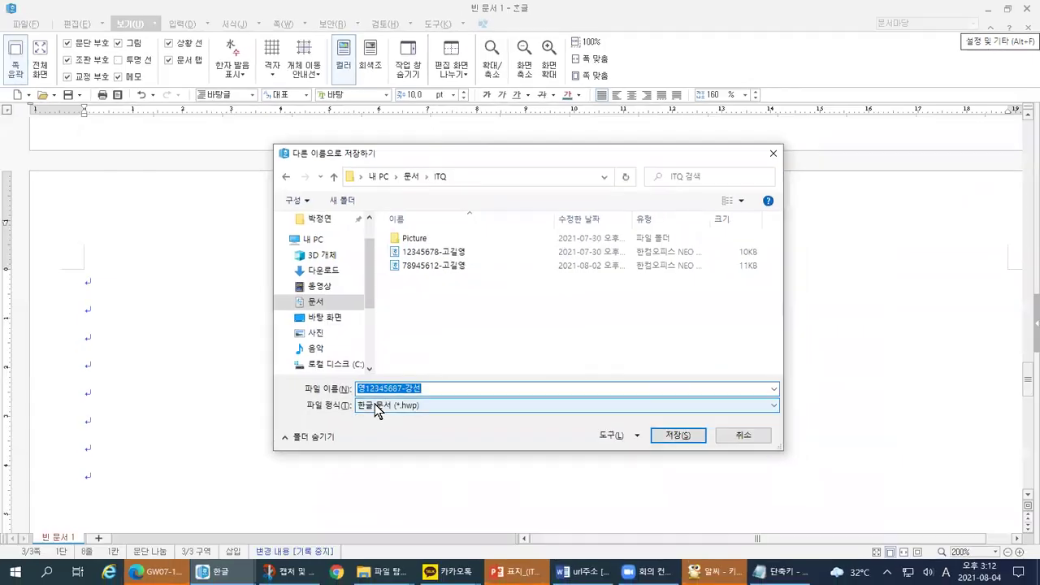
# Step: Correct the final syllable of the examinee's name at the end of the file name
pyautogui.click(367, 391)
pyautogui.press('BackSpace')
pyautogui.press('End')
pyautogui.write('dud')
pyautogui.press('BackSpace')
pyautogui.press('BackSpace')
pyautogui.press('BackSpace')
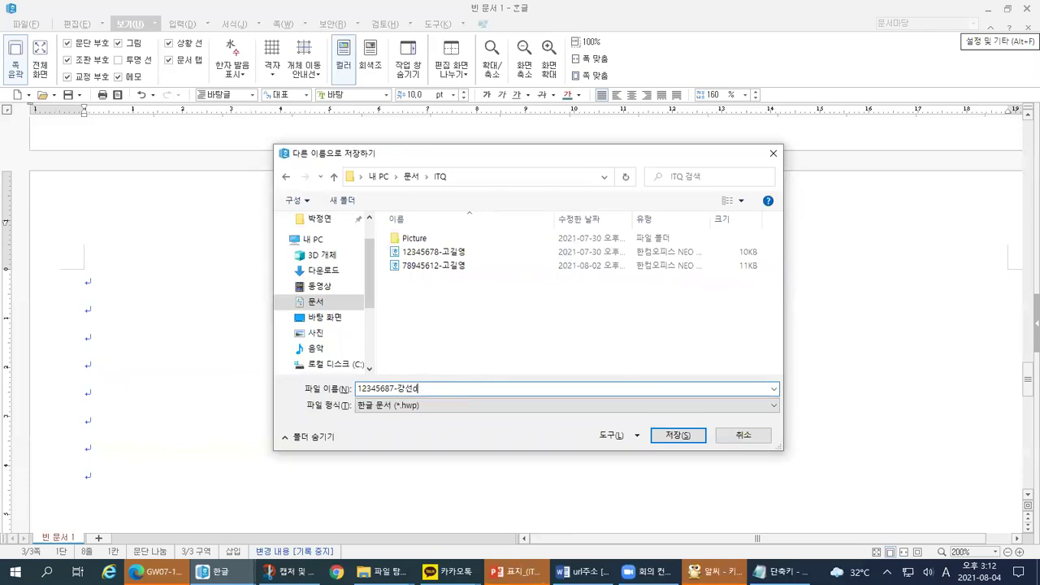
pyautogui.write('영')
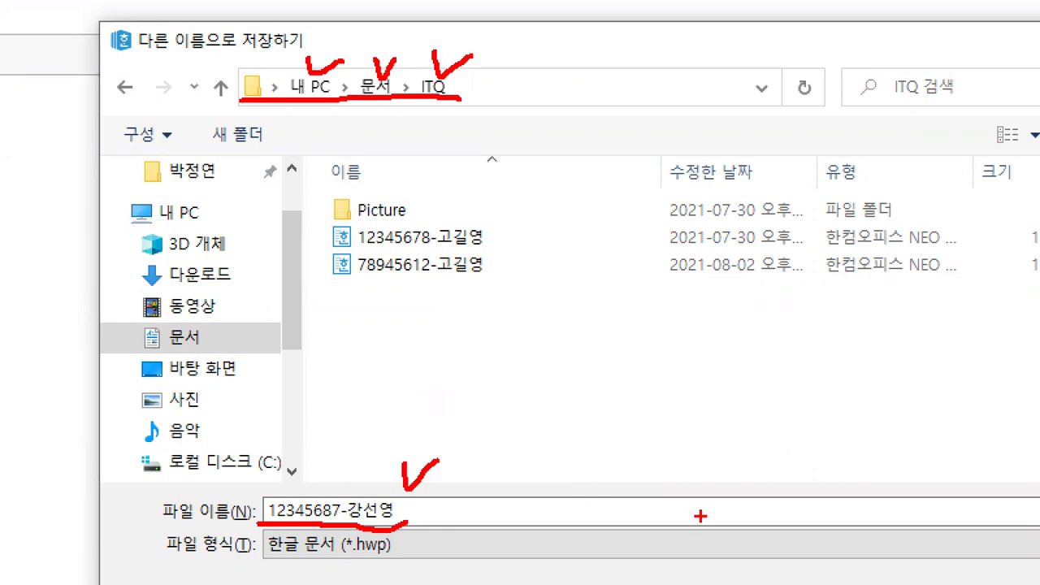
pyautogui.press('Escape')
# Step: Save the .hwp in Documents\ITQ, check lines 1. and 2., then show GW07-13A.pdf
pyautogui.click(671, 435)
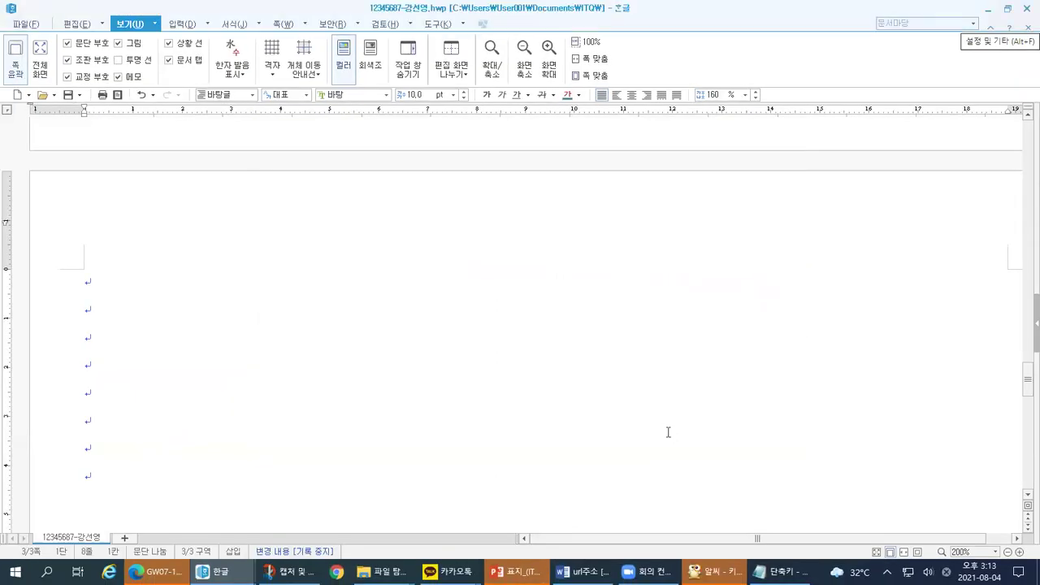
pyautogui.moveTo(1028, 393); pyautogui.dragTo(1028, 140)
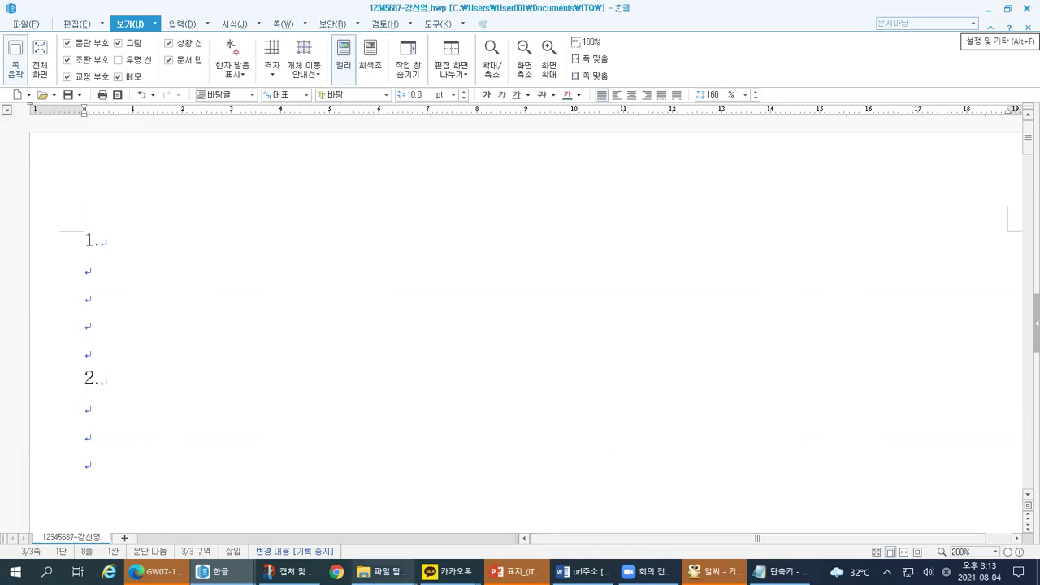
pyautogui.click(217, 571)
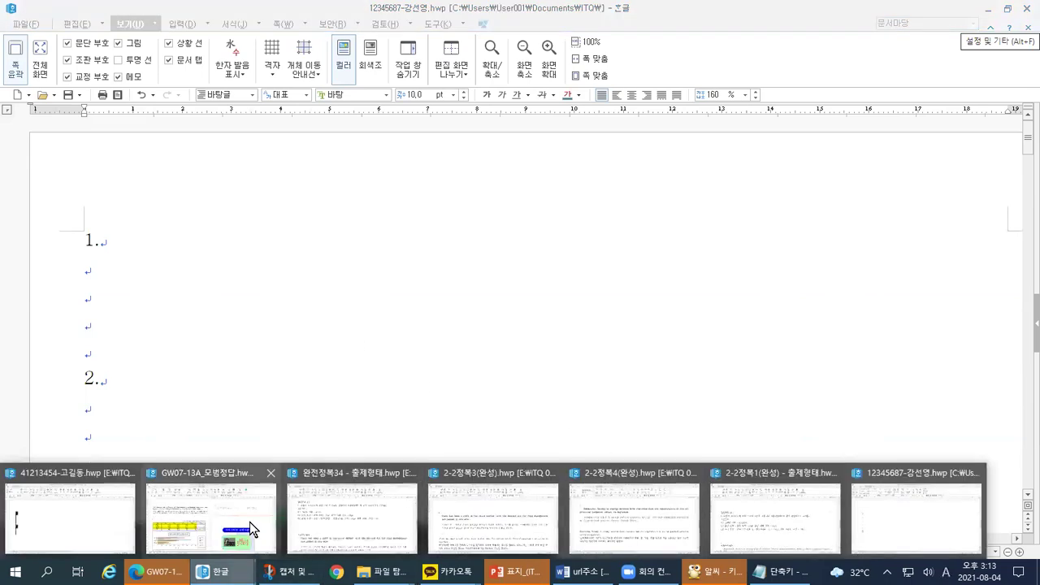
pyautogui.click(156, 572)
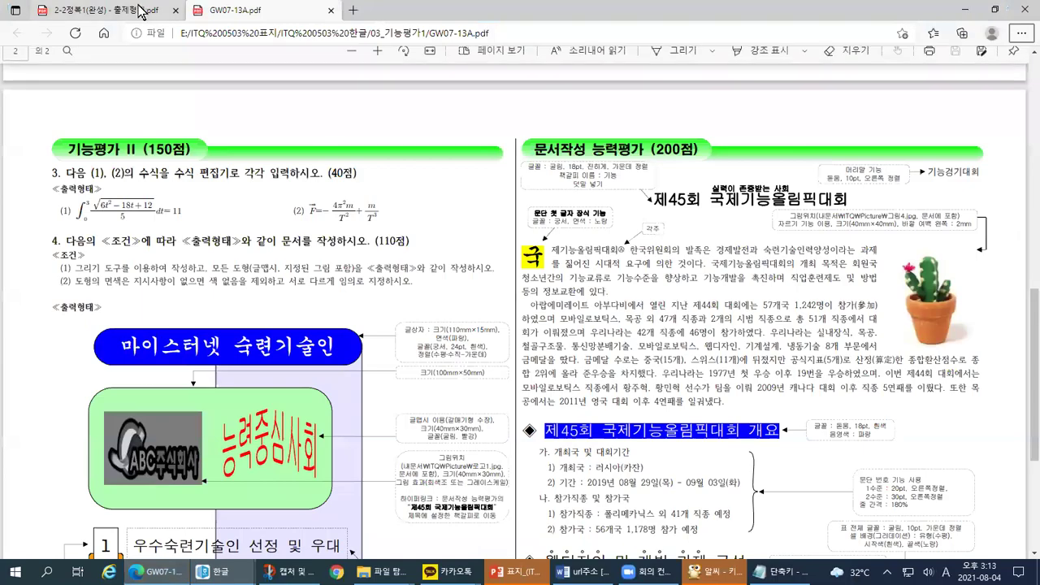
# Step: Switch to the 2-2정복1(완성) - 출제형태.pdf tab and review problem 01
pyautogui.click(142, 10)
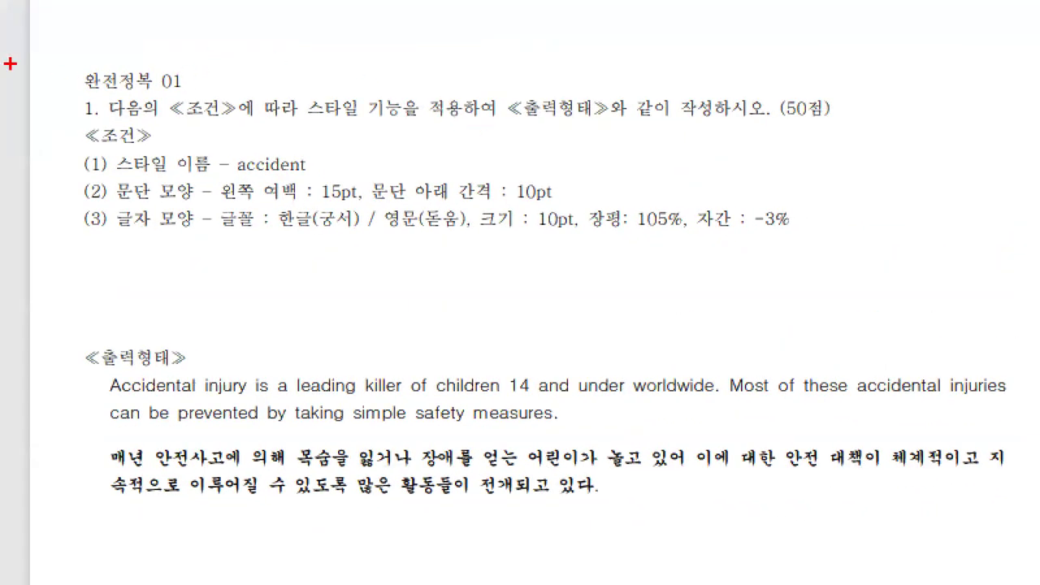
pyautogui.moveTo(10, 64); pyautogui.dragTo(117, 35)
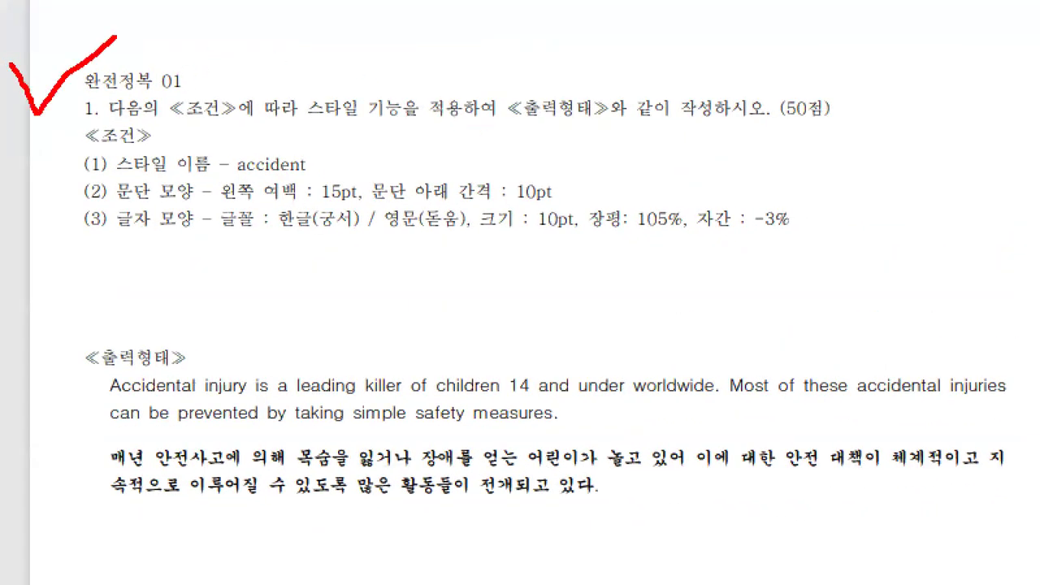
pyautogui.moveTo(38, 248); pyautogui.dragTo(867, 262)
pyautogui.moveTo(590, 583)
pyautogui.mouseDown()
pyautogui.moveTo(253, 426)
pyautogui.moveTo(636, 364)
pyautogui.moveTo(323, 559)
pyautogui.mouseUp()
pyautogui.moveTo(1028, 174); pyautogui.dragTo(1012, 408)
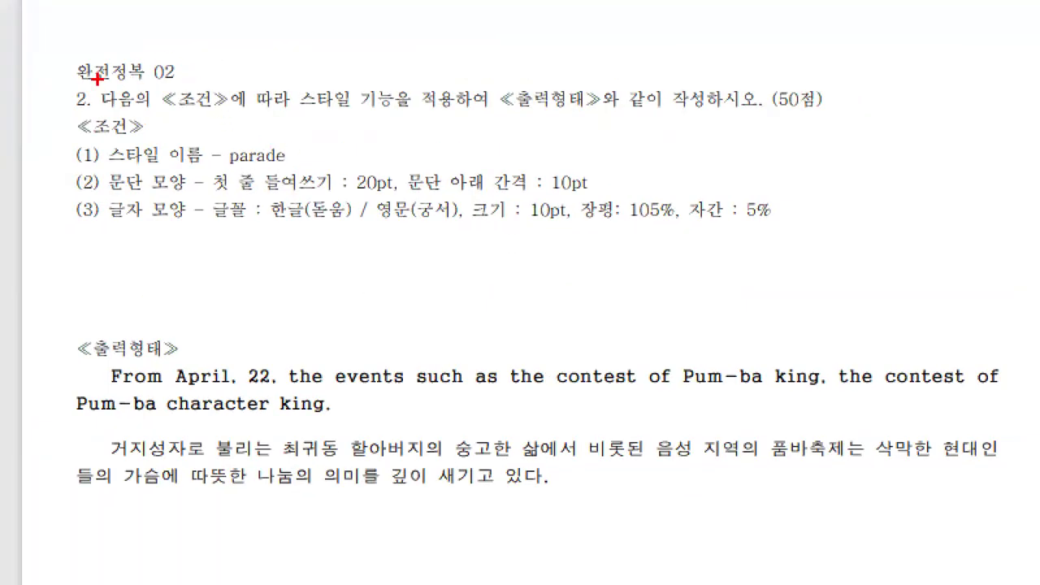
# Step: Review problem 02's parade style with 20pt first-line indent
pyautogui.moveTo(96, 78); pyautogui.dragTo(182, 68)
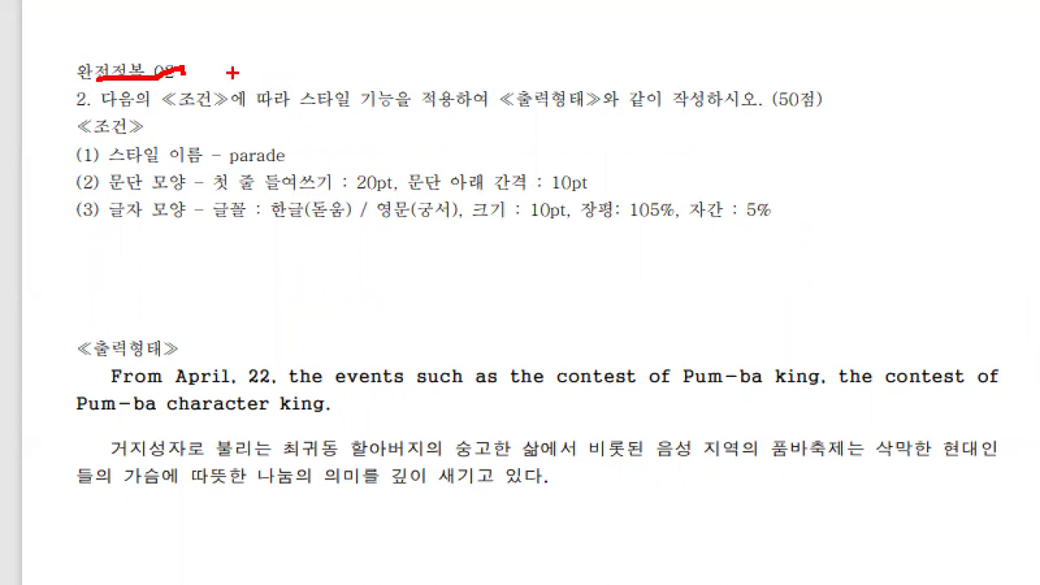
pyautogui.moveTo(183, 49)
pyautogui.mouseDown()
pyautogui.moveTo(184, 72)
pyautogui.moveTo(221, 43)
pyautogui.mouseUp()
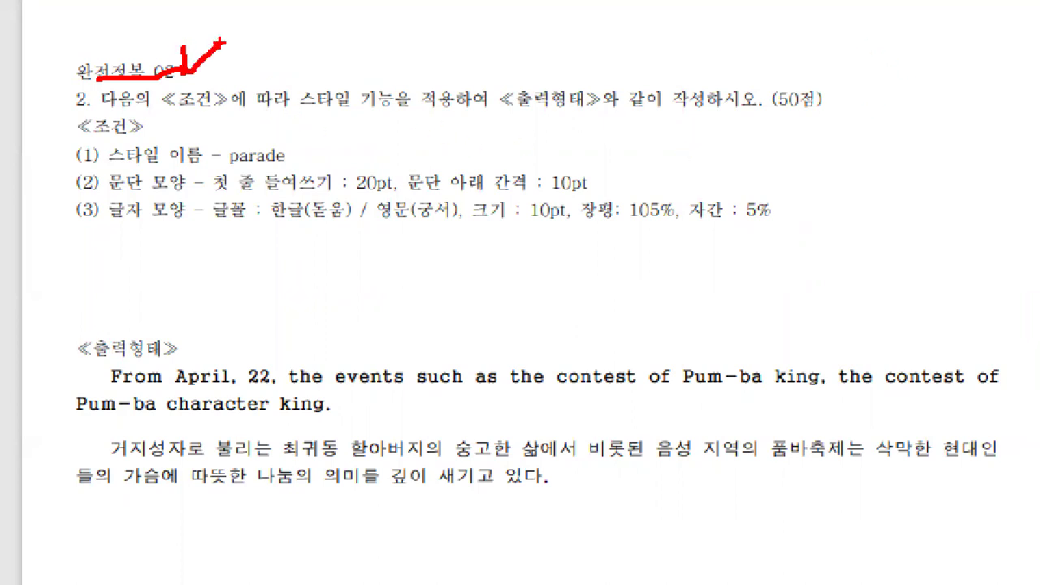
pyautogui.moveTo(55, 52); pyautogui.dragTo(31, 120)
pyautogui.moveTo(31, 215); pyautogui.dragTo(34, 240)
pyautogui.moveTo(166, 307)
pyautogui.mouseDown()
pyautogui.moveTo(65, 305)
pyautogui.moveTo(23, 529)
pyautogui.moveTo(552, 534)
pyautogui.moveTo(1037, 455)
pyautogui.moveTo(717, 317)
pyautogui.moveTo(149, 286)
pyautogui.mouseUp()
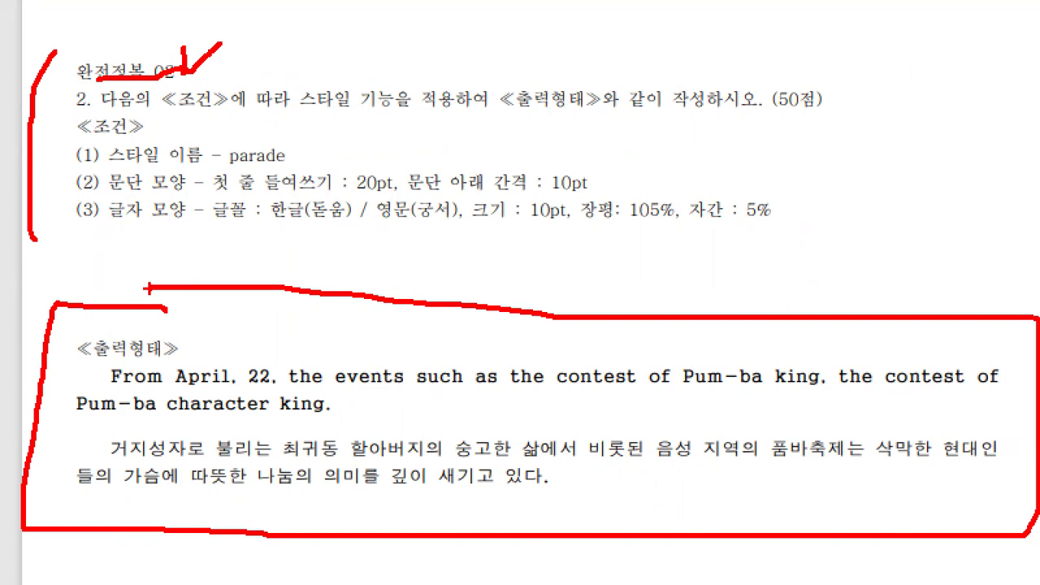
pyautogui.click(506, 269)
pyautogui.press('Escape')
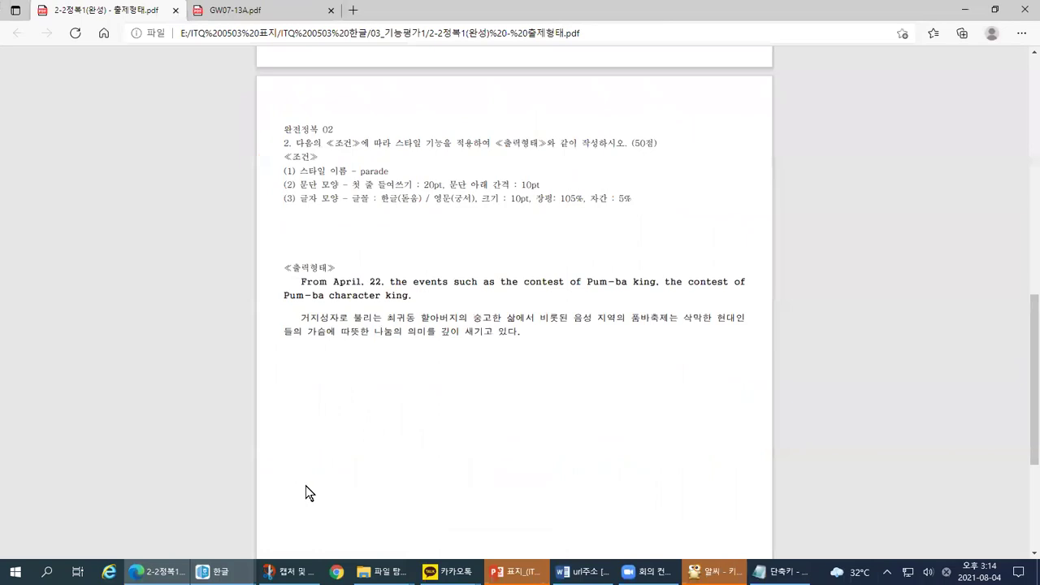
pyautogui.click(213, 572)
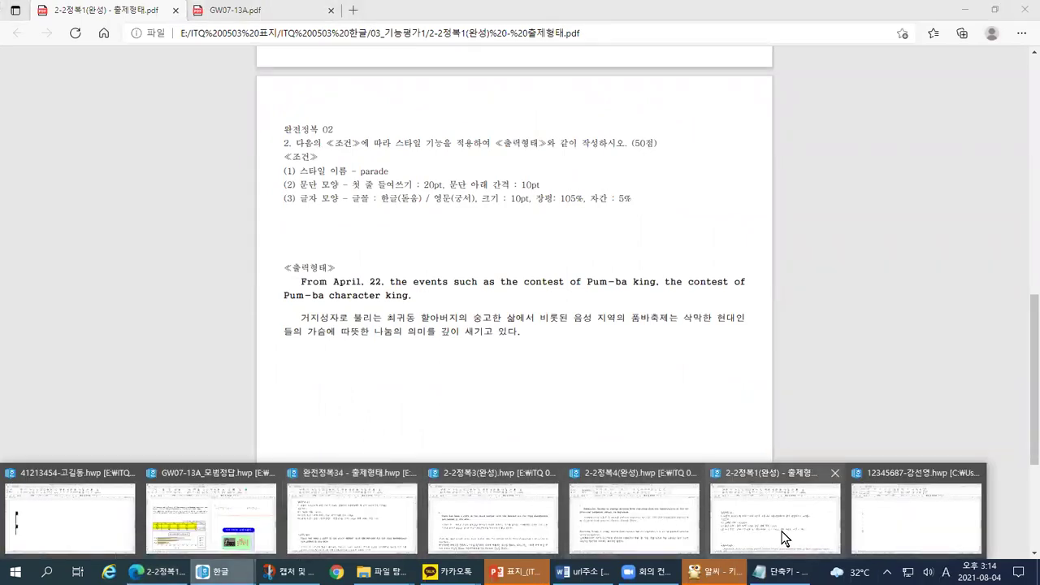
# Step: Bring up the finished 2-2정복4(완성) and 2-2정복3(완성) Hangul documents
pyautogui.click(630, 521)
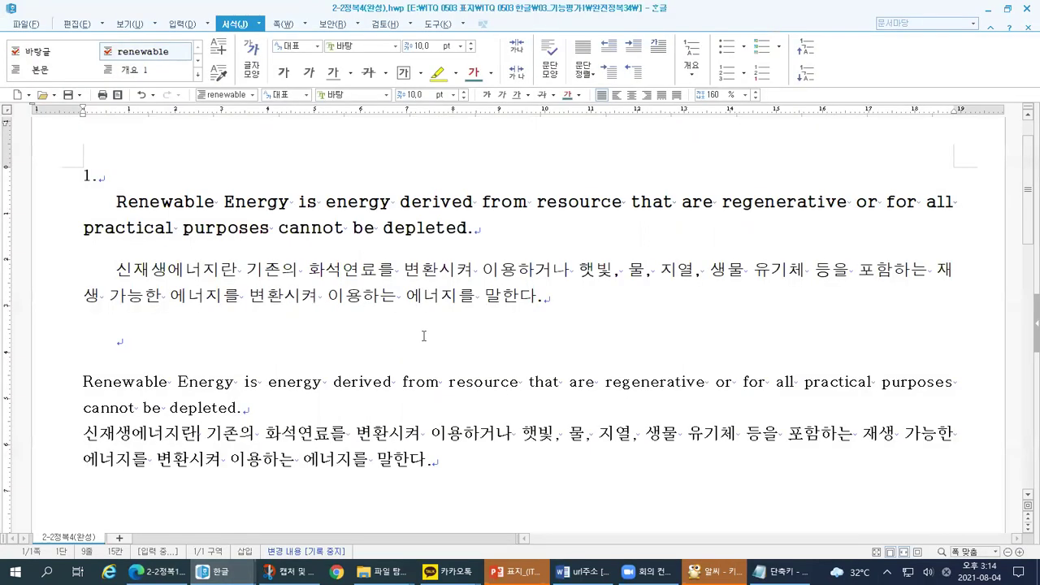
pyautogui.scroll(1, 423, 335)
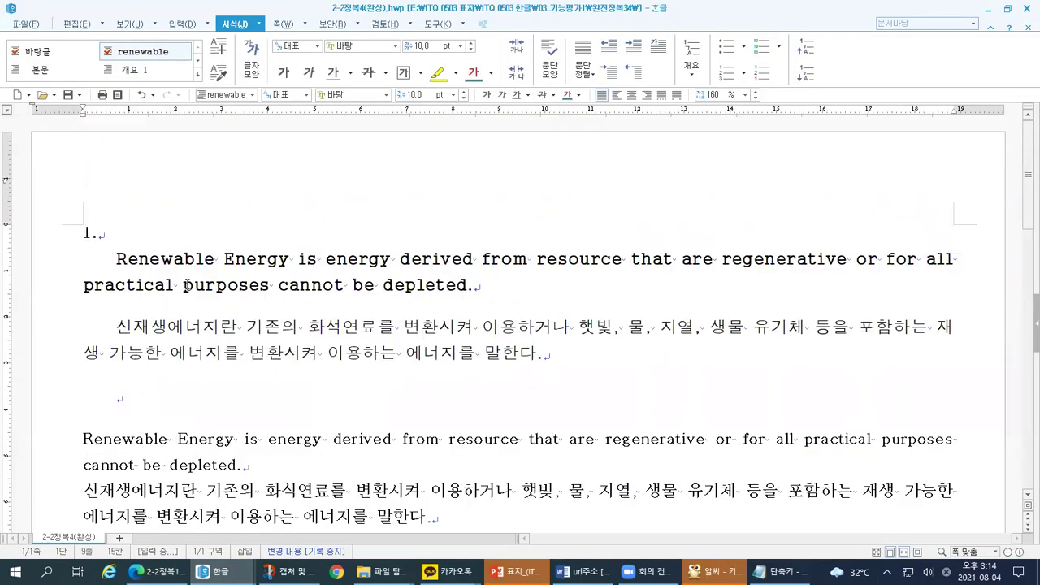
pyautogui.click(213, 571)
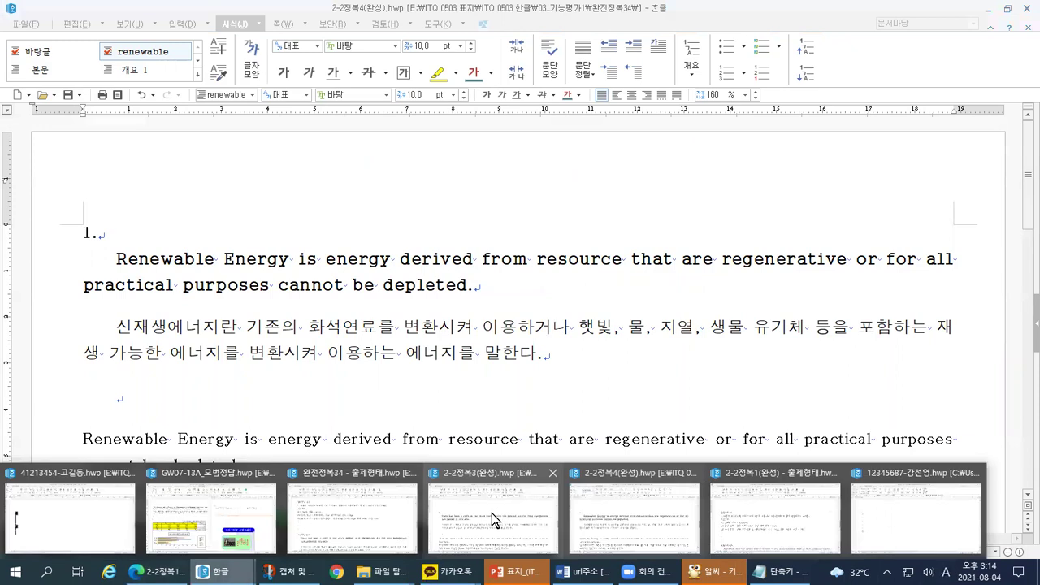
pyautogui.click(492, 513)
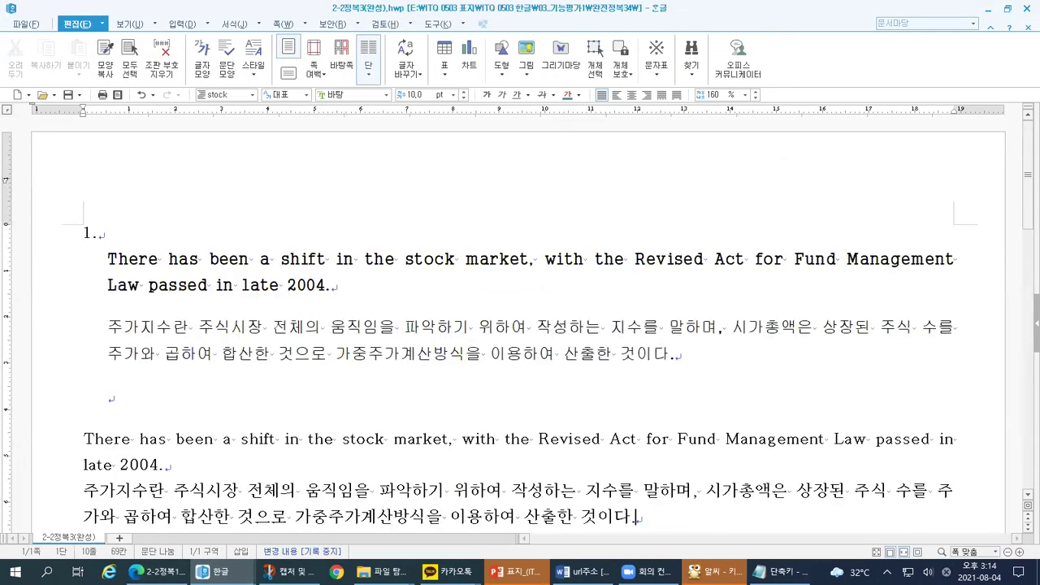
# Step: Open the 완전정복34 - 출제형태.hwp problem document and scroll through its questions
pyautogui.click(213, 571)
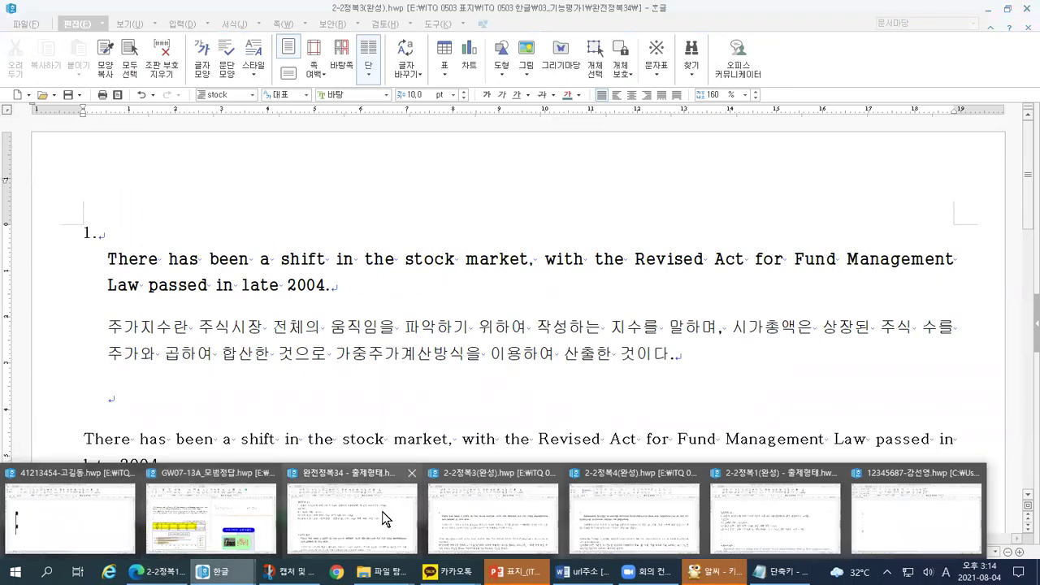
pyautogui.click(382, 511)
pyautogui.click(386, 382)
pyautogui.scroll(1, 389, 381)
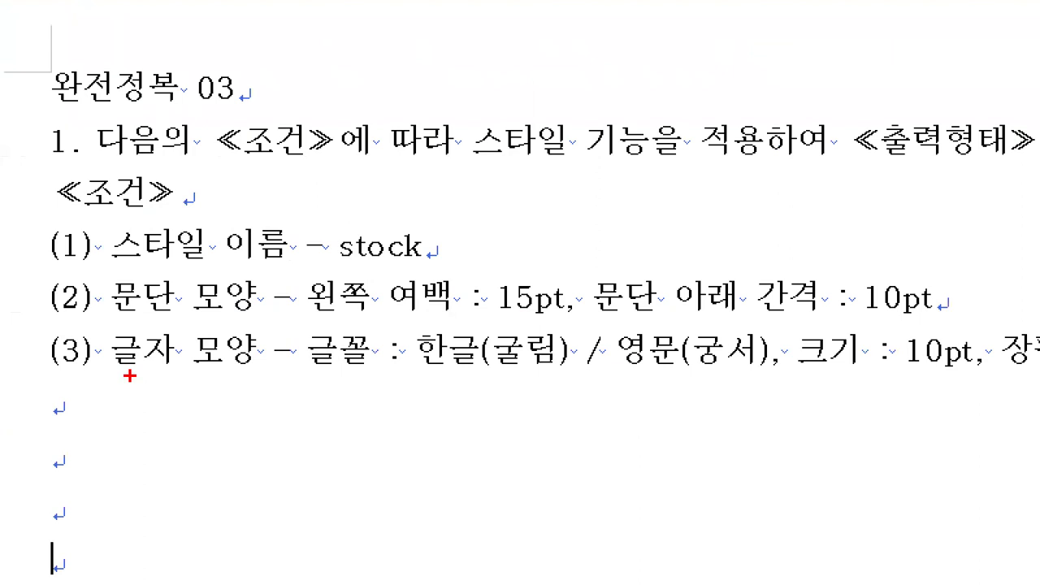
pyautogui.moveTo(183, 106); pyautogui.dragTo(229, 104)
pyautogui.scroll(-3, 520, 325)
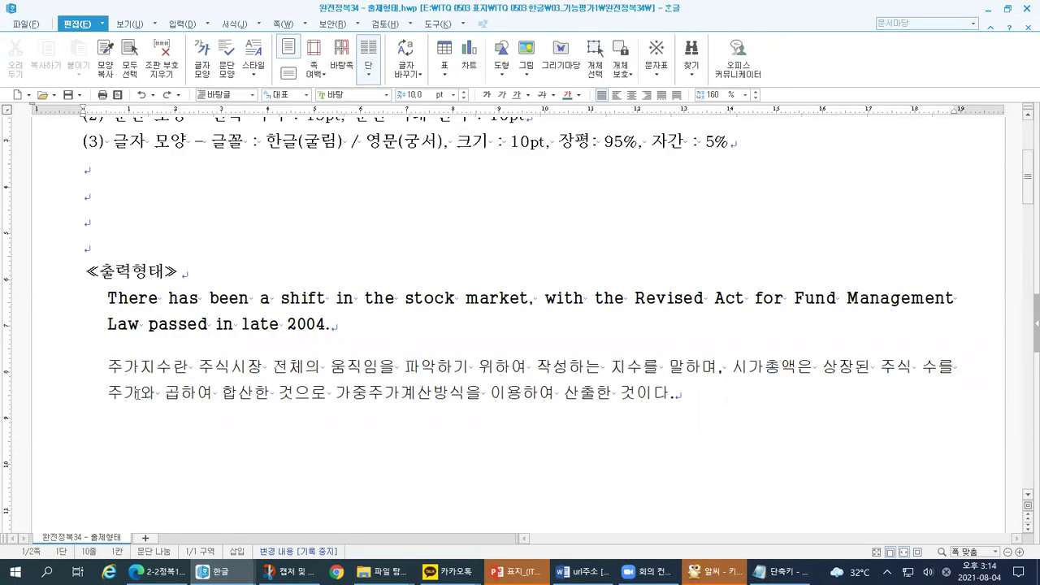
pyautogui.moveTo(117, 286)
pyautogui.mouseDown()
pyautogui.moveTo(78, 292)
pyautogui.moveTo(84, 407)
pyautogui.moveTo(128, 408)
pyautogui.mouseUp()
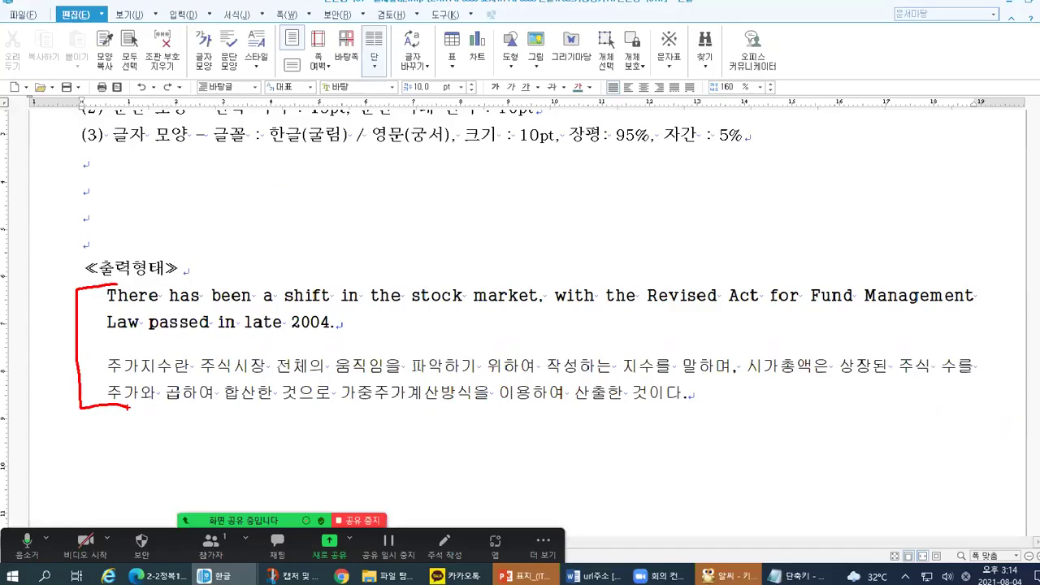
pyautogui.scroll(3, 127, 407)
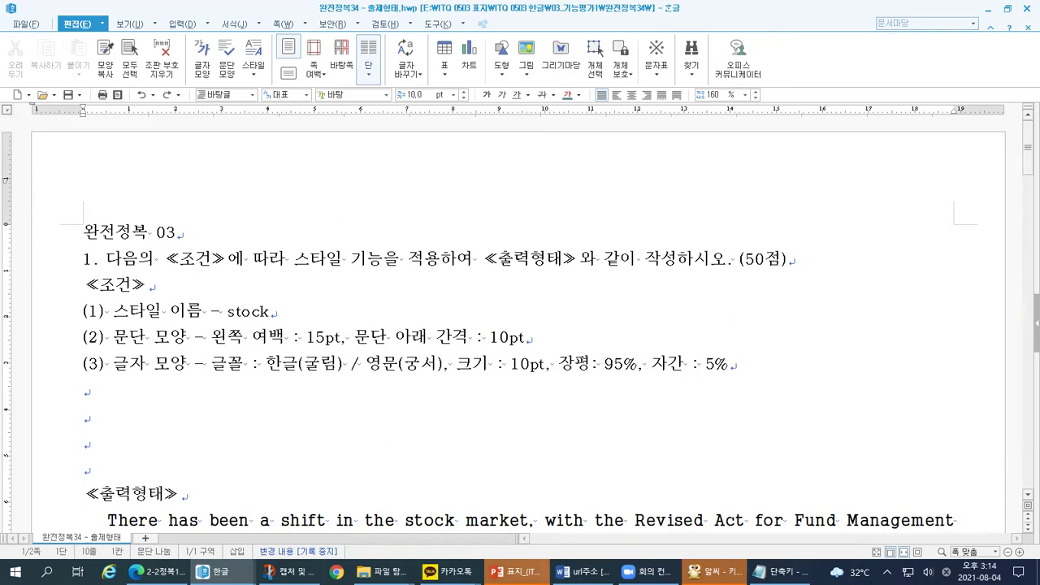
# Step: Switch to the PowerPoint 학습목표 slide and circle the margin, font-size and page-break items
pyautogui.click(537, 571)
pyautogui.moveTo(427, 327)
pyautogui.mouseDown()
pyautogui.moveTo(407, 341)
pyautogui.moveTo(406, 388)
pyautogui.mouseUp()
pyautogui.moveTo(337, 290)
pyautogui.mouseDown()
pyautogui.moveTo(596, 297)
pyautogui.moveTo(692, 226)
pyautogui.moveTo(585, 172)
pyautogui.moveTo(390, 168)
pyautogui.mouseUp()
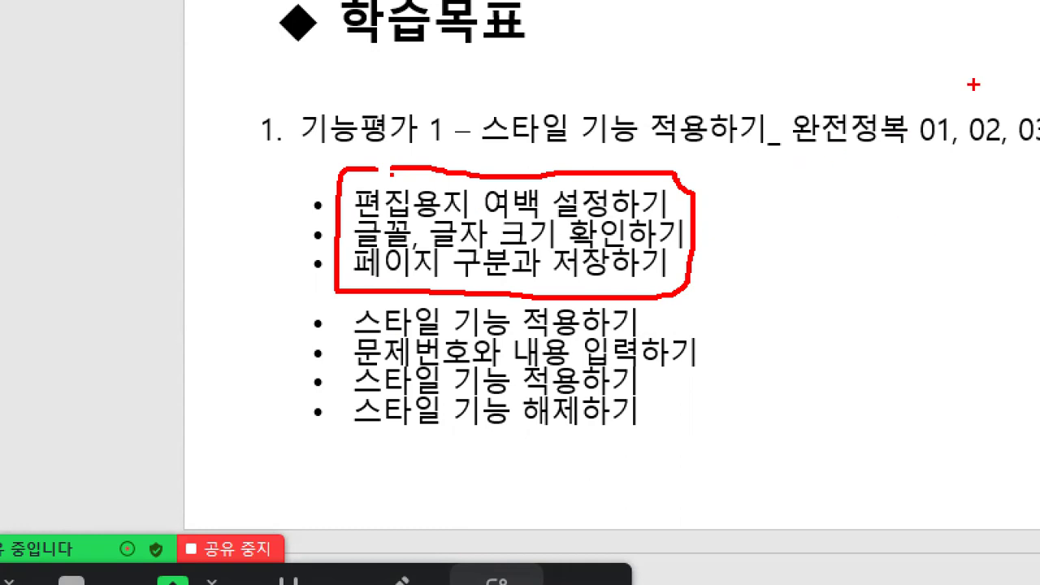
pyautogui.moveTo(966, 153); pyautogui.dragTo(1039, 149)
pyautogui.moveTo(275, 180)
pyautogui.mouseDown()
pyautogui.moveTo(282, 195)
pyautogui.moveTo(307, 169)
pyautogui.mouseUp()
pyautogui.moveTo(972, 98)
pyautogui.mouseDown()
pyautogui.moveTo(973, 115)
pyautogui.moveTo(987, 93)
pyautogui.mouseUp()
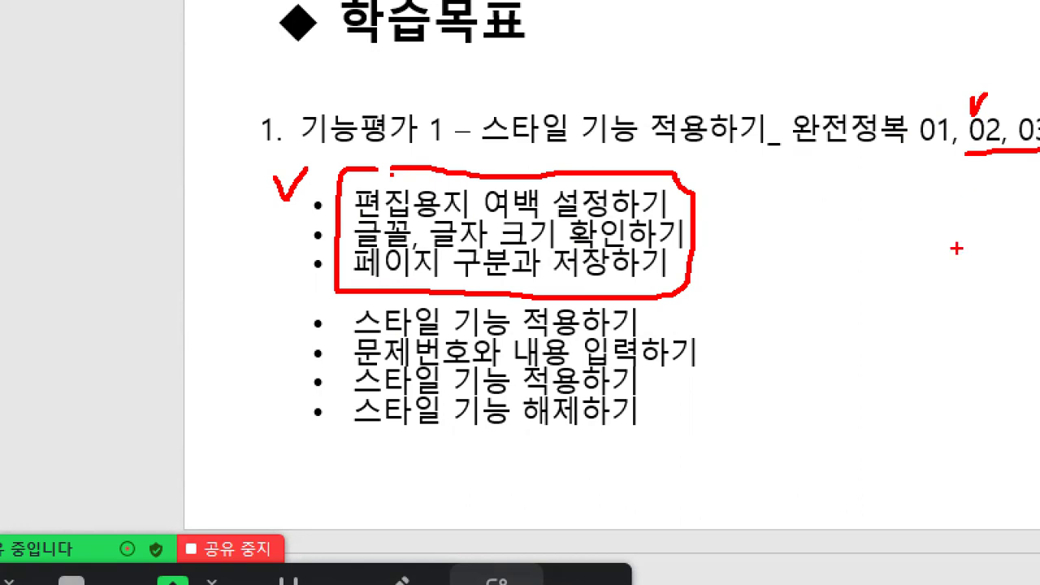
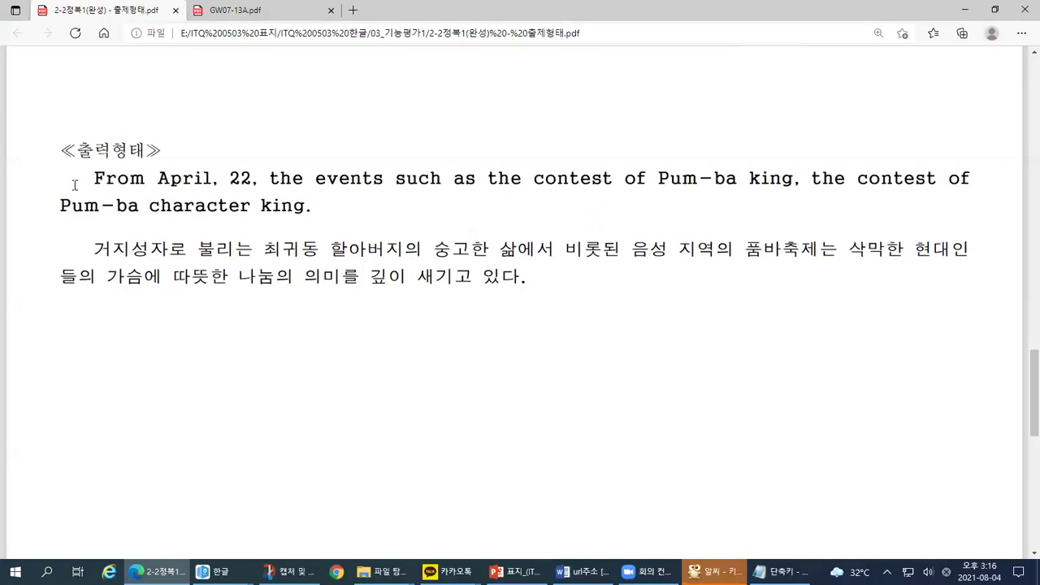
# Step: Leave the exam PDF and bring the answer .hwp document to the front in Hangul
pyautogui.moveTo(392, 277); pyautogui.dragTo(531, 277)
pyautogui.click(535, 276)
pyautogui.click(213, 571)
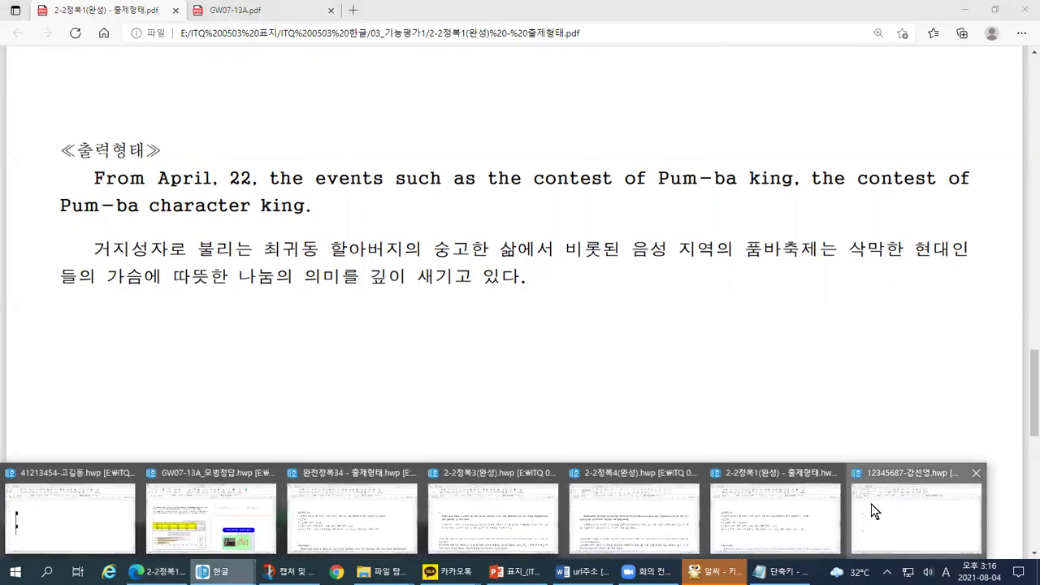
pyautogui.click(871, 504)
# Step: Drag across the page 3 headings 1. and 2. and their empty lines
pyautogui.moveTo(323, 111); pyautogui.dragTo(436, 105)
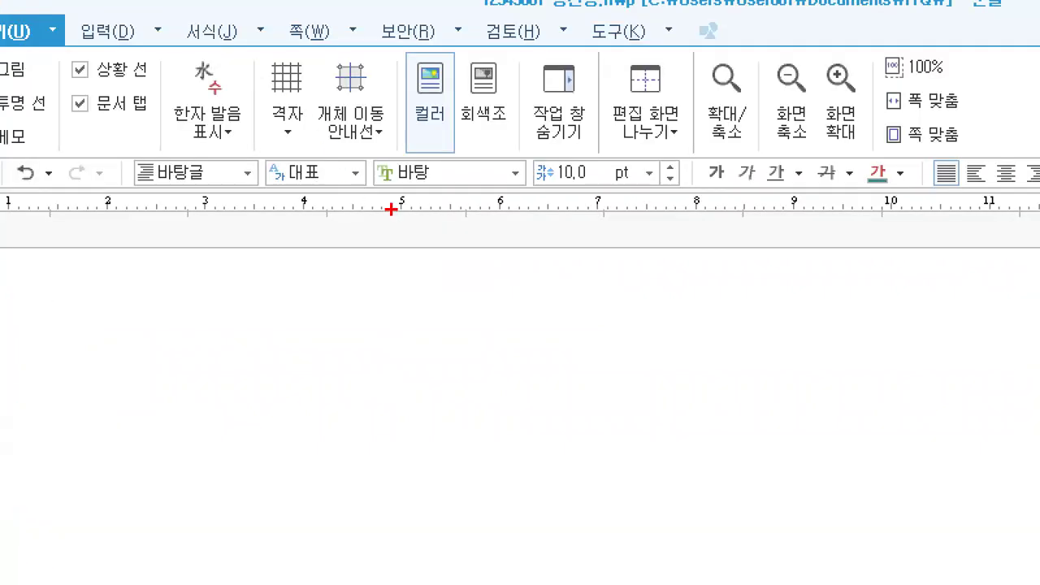
pyautogui.moveTo(615, 199); pyautogui.dragTo(478, 381)
pyautogui.moveTo(455, 209); pyautogui.dragTo(345, 370)
pyautogui.moveTo(347, 321); pyautogui.dragTo(432, 374)
pyautogui.moveTo(448, 323); pyautogui.dragTo(506, 370)
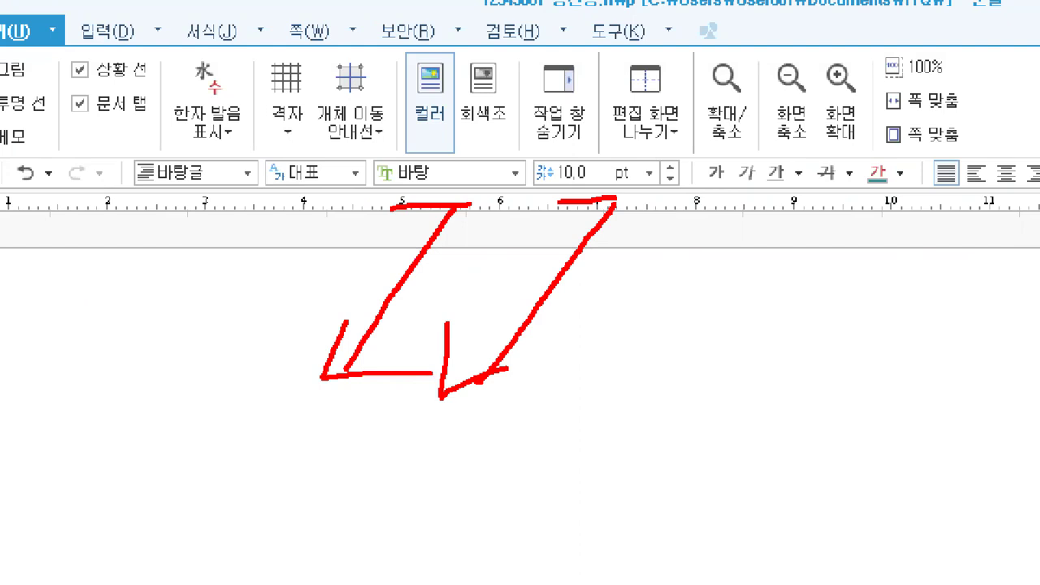
pyautogui.moveTo(442, 161); pyautogui.dragTo(453, 165)
pyautogui.moveTo(602, 162); pyautogui.dragTo(618, 157)
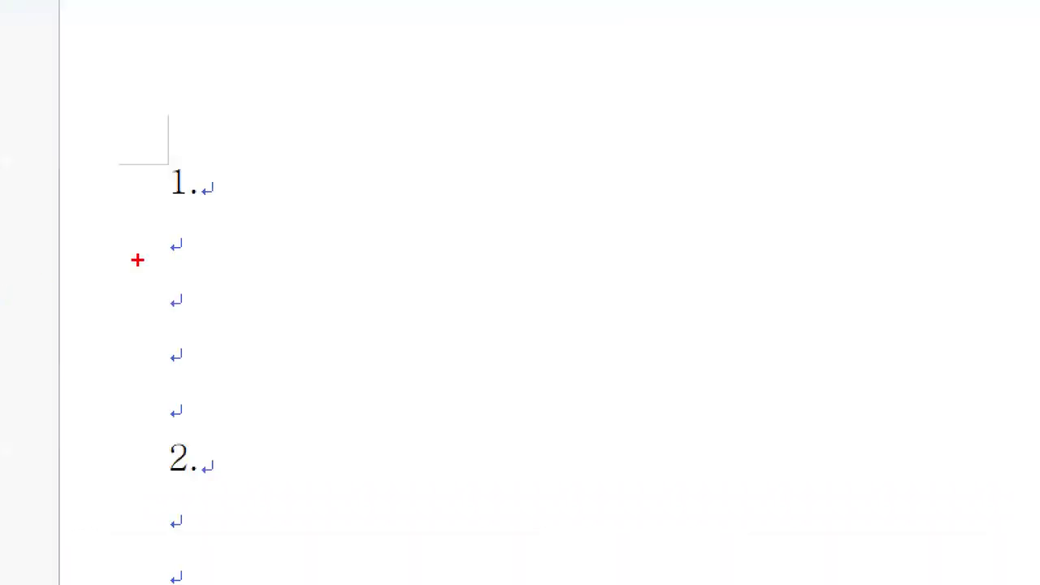
pyautogui.moveTo(83, 258)
pyautogui.mouseDown()
pyautogui.moveTo(84, 276)
pyautogui.moveTo(161, 245)
pyautogui.moveTo(143, 270)
pyautogui.mouseUp()
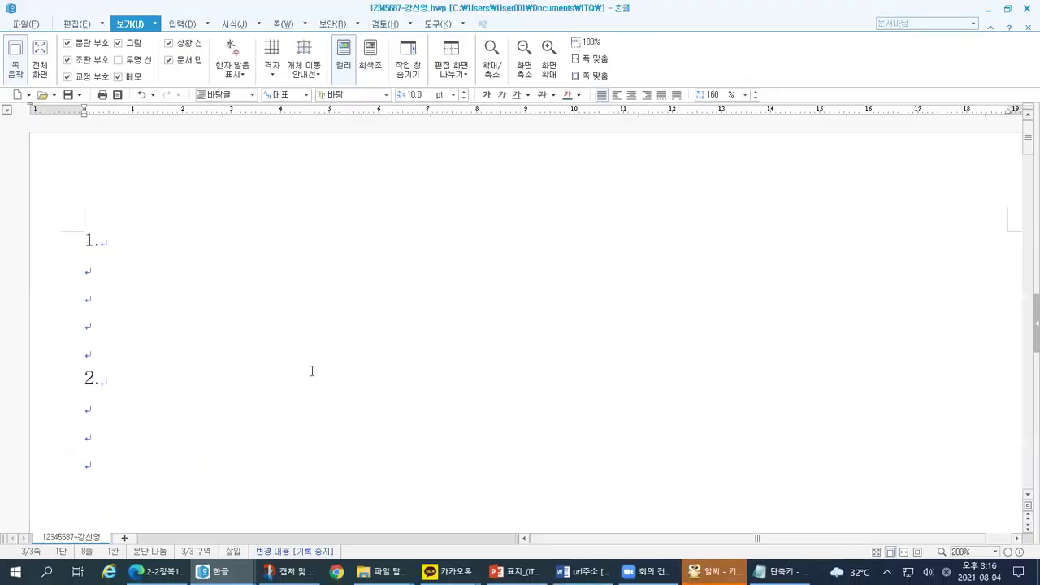
pyautogui.click(213, 571)
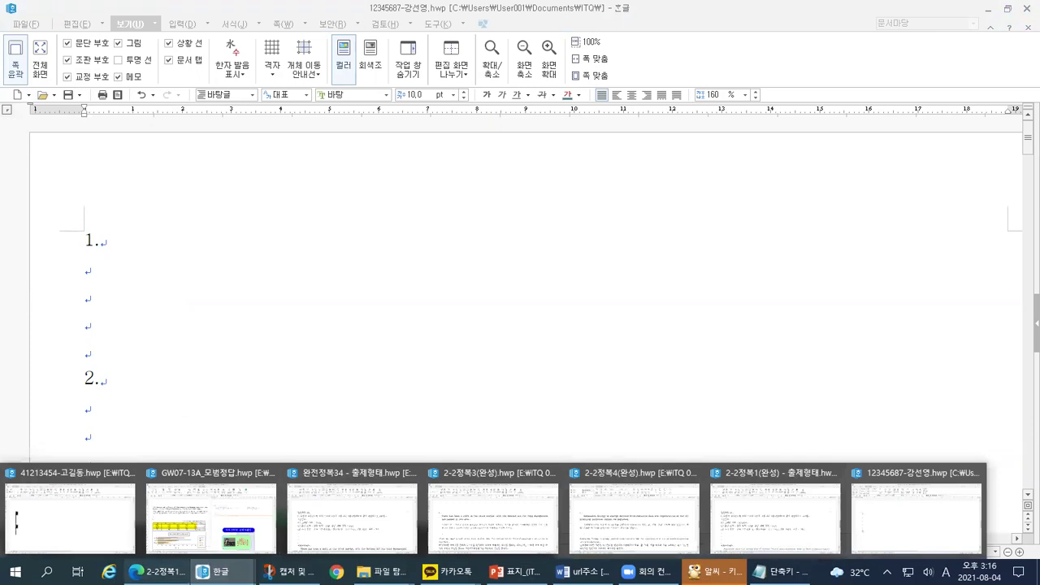
pyautogui.click(159, 571)
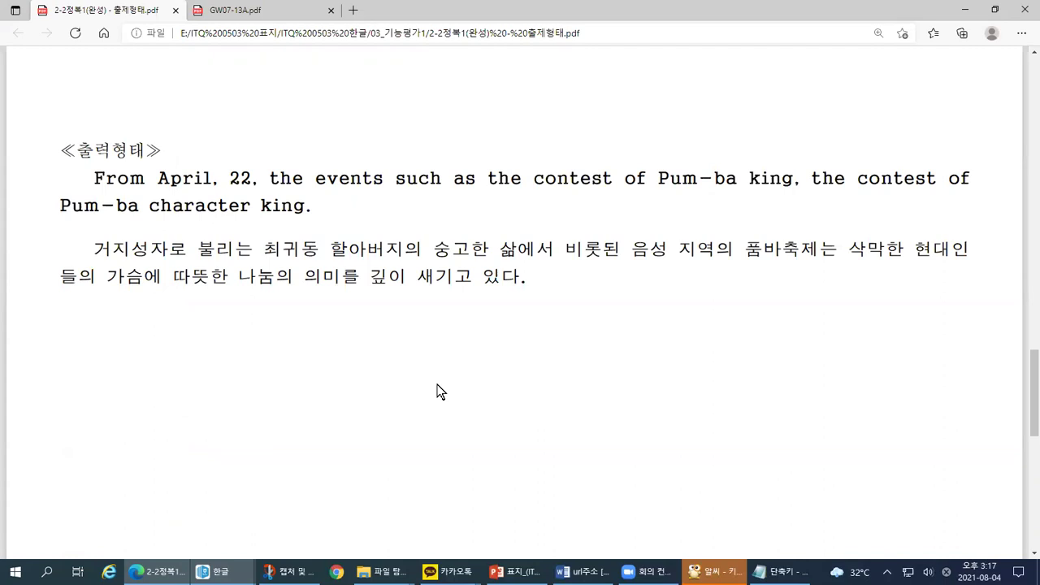
pyautogui.moveTo(93, 179); pyautogui.dragTo(212, 178)
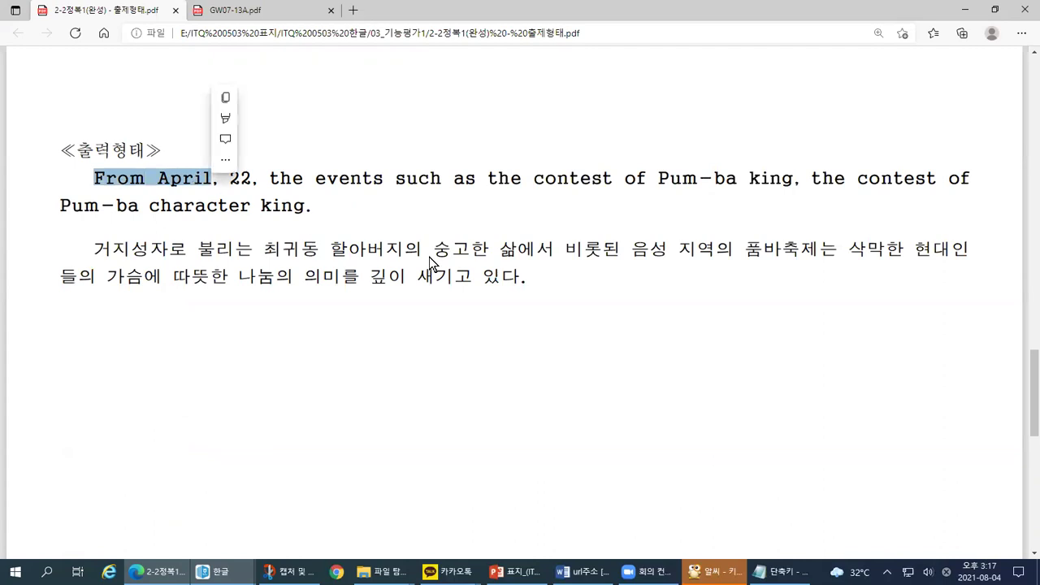
pyautogui.click(536, 275)
pyautogui.moveTo(466, 278); pyautogui.dragTo(363, 277)
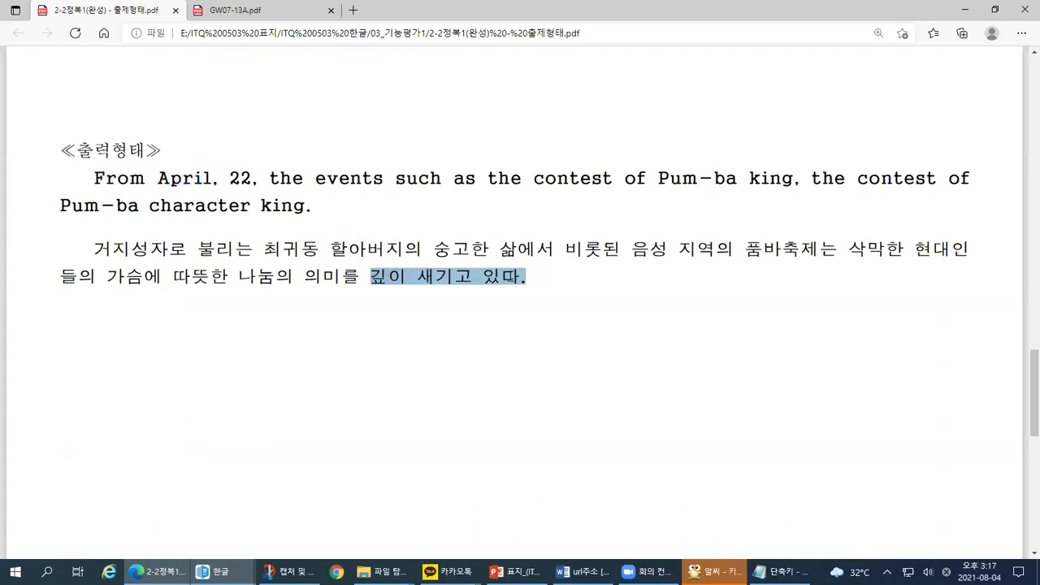
pyautogui.click(550, 282)
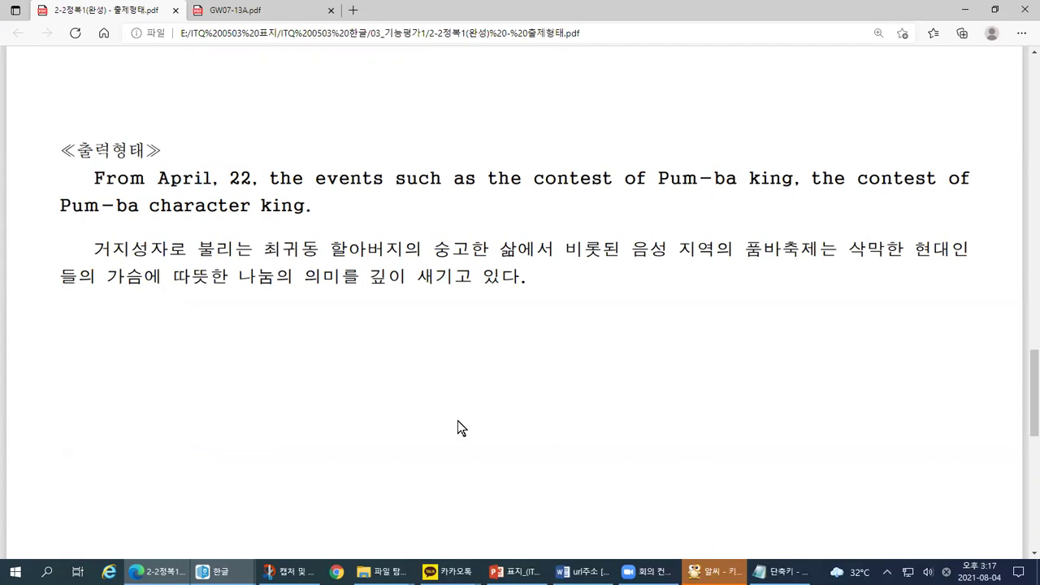
pyautogui.click(218, 572)
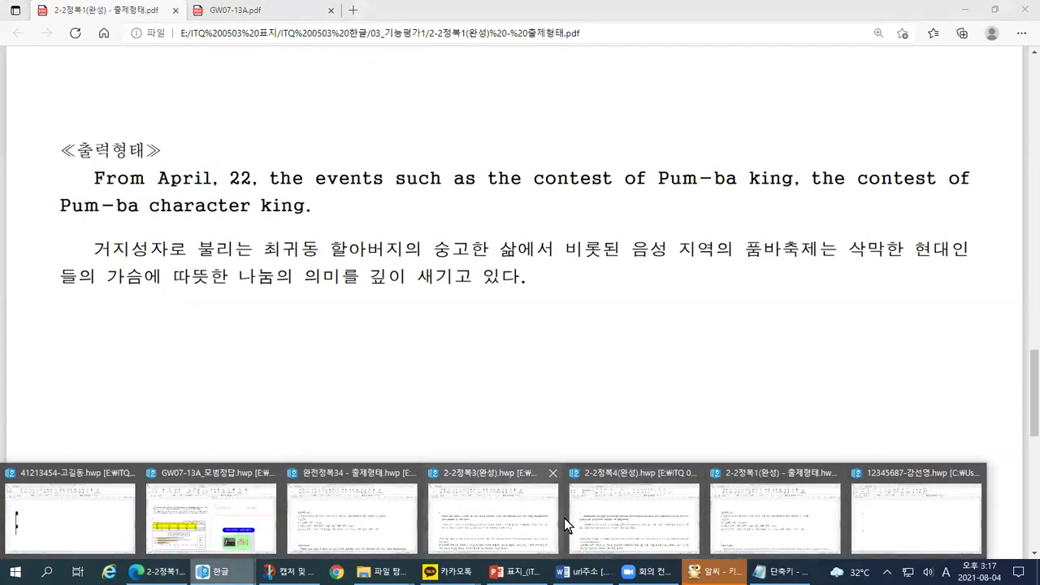
pyautogui.click(351, 518)
pyautogui.scroll(1, 253, 359)
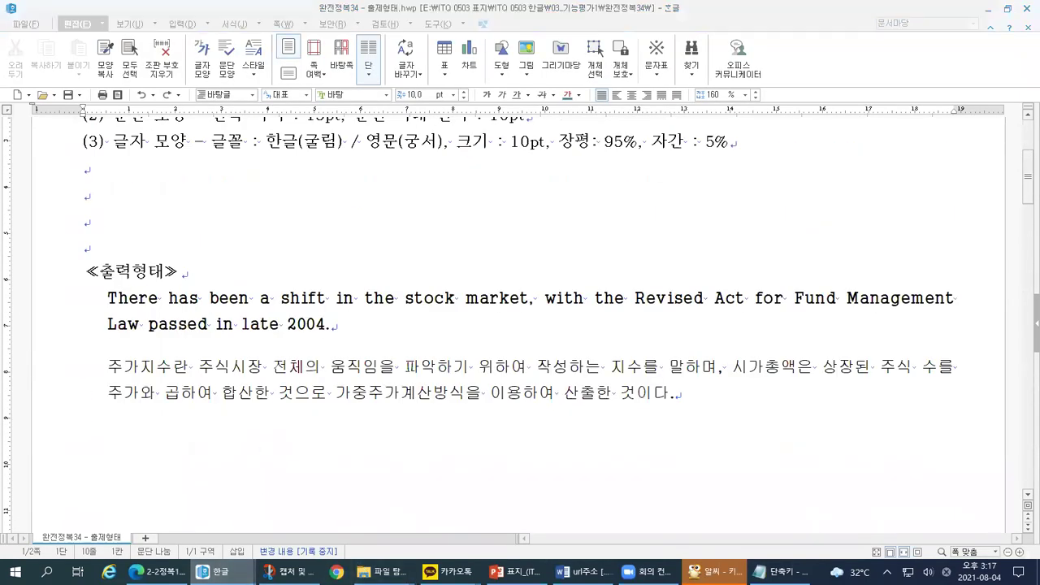
pyautogui.click(497, 503)
pyautogui.moveTo(84, 291); pyautogui.dragTo(686, 357)
pyautogui.hotkey('ctrl', 'c')
pyautogui.click(988, 9)
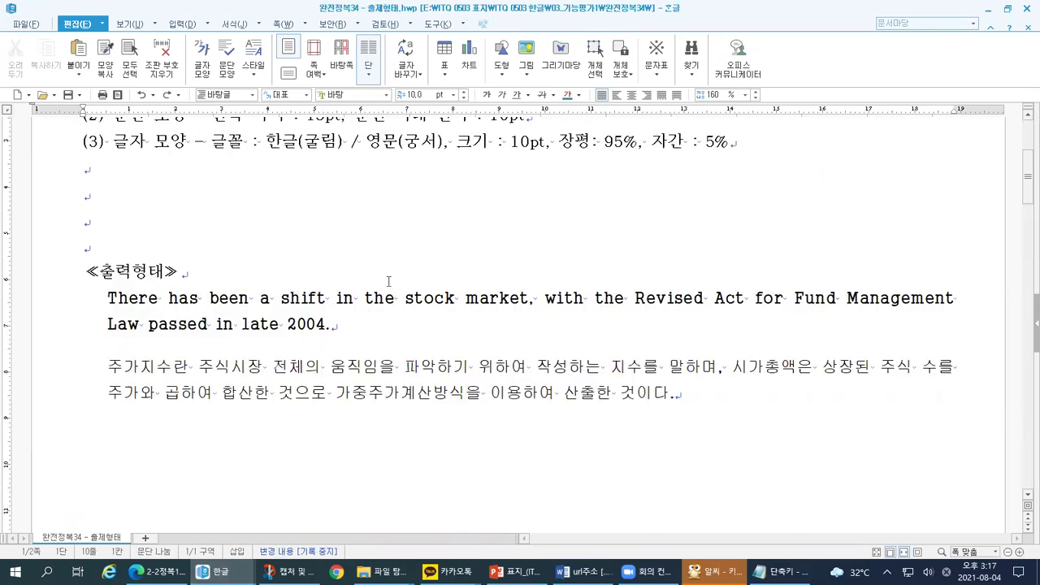
pyautogui.click(987, 9)
pyautogui.scroll(1, 285, 371)
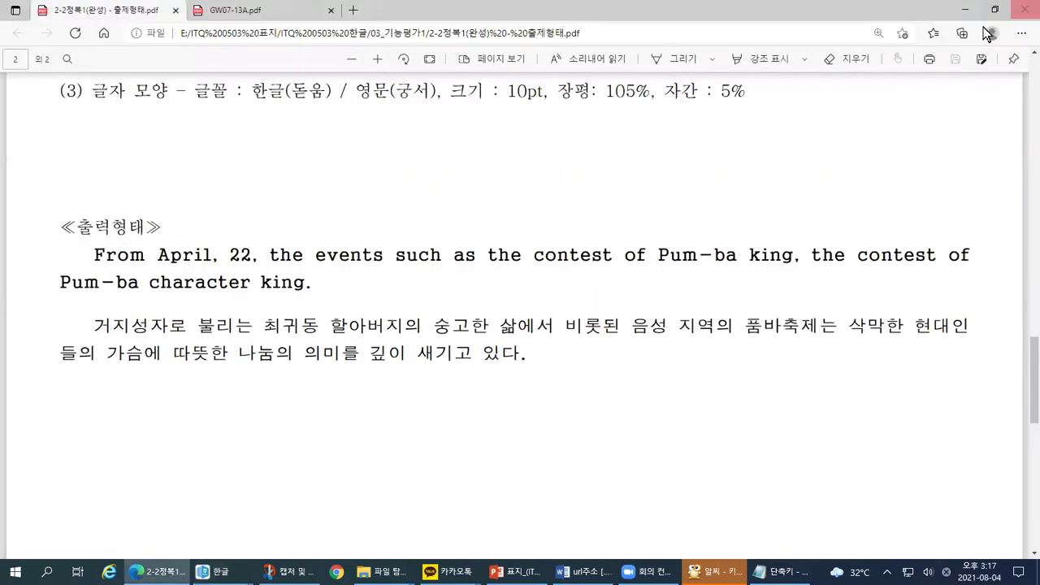
pyautogui.click(216, 571)
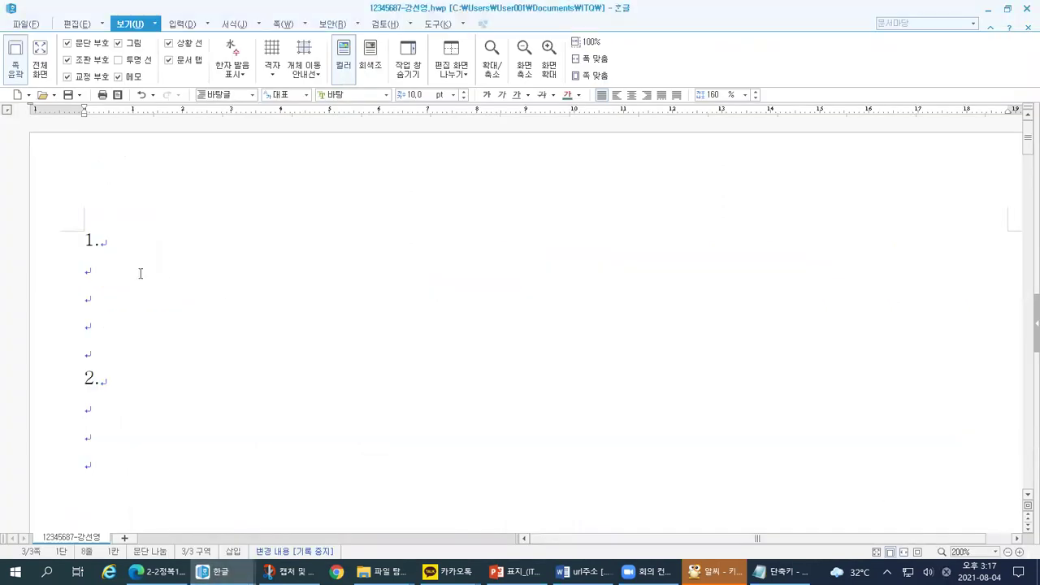
# Step: Paste under question 1, then undo the wrongly pasted paragraphs
pyautogui.click(139, 273)
pyautogui.hotkey('ctrl', 'v')
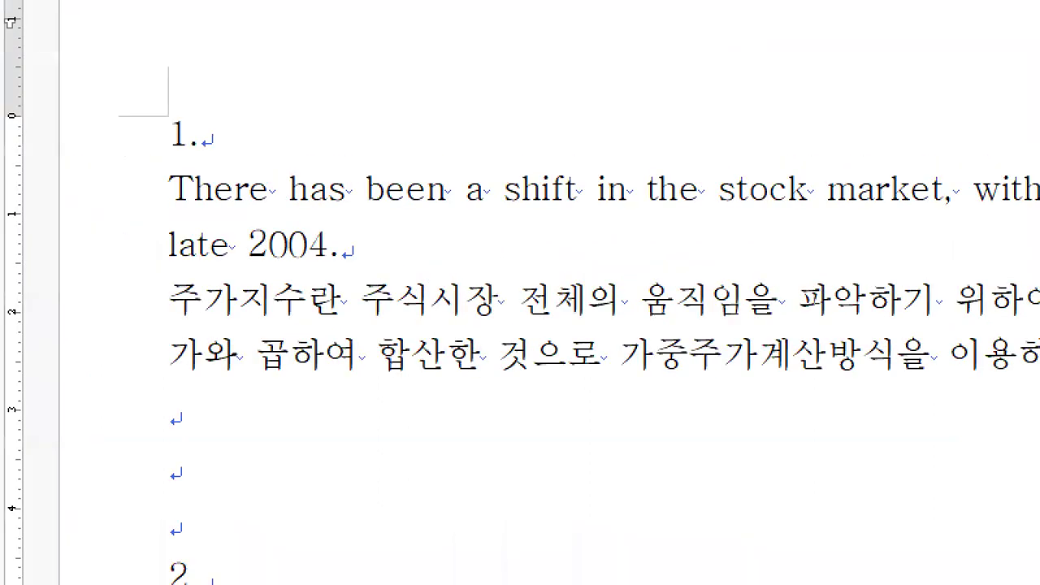
pyautogui.hotkey('ctrl', 'z')
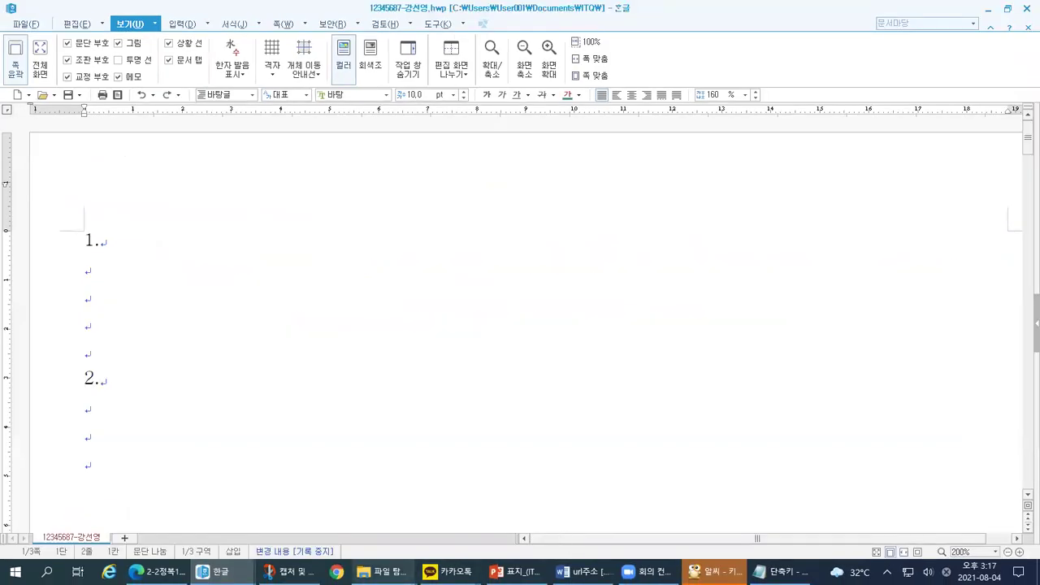
# Step: Select the Pum-ba sample paragraphs in the 2-2정복1(완성) document
pyautogui.click(213, 571)
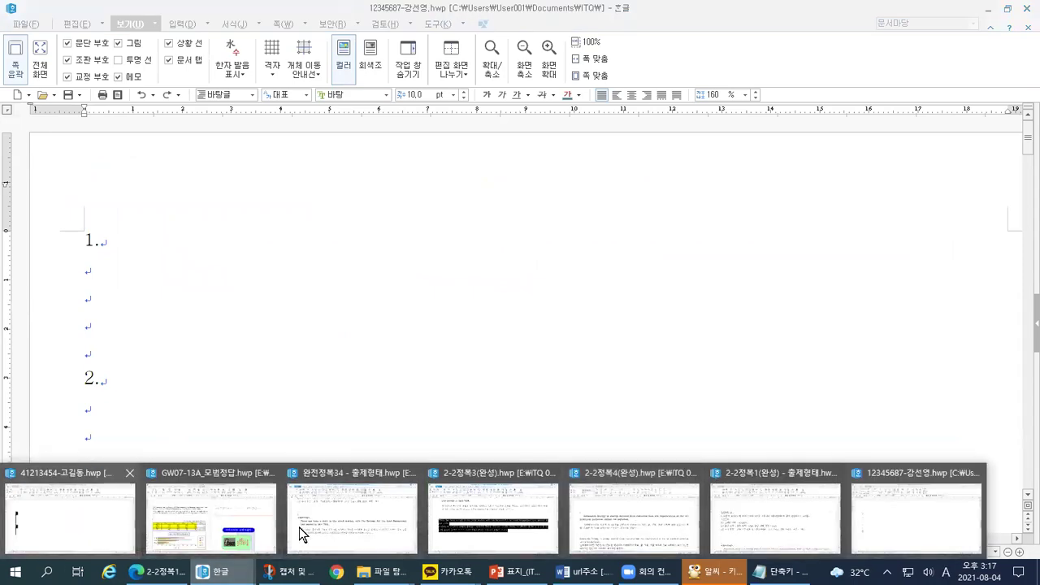
pyautogui.click(761, 515)
pyautogui.scroll(-20, 253, 347)
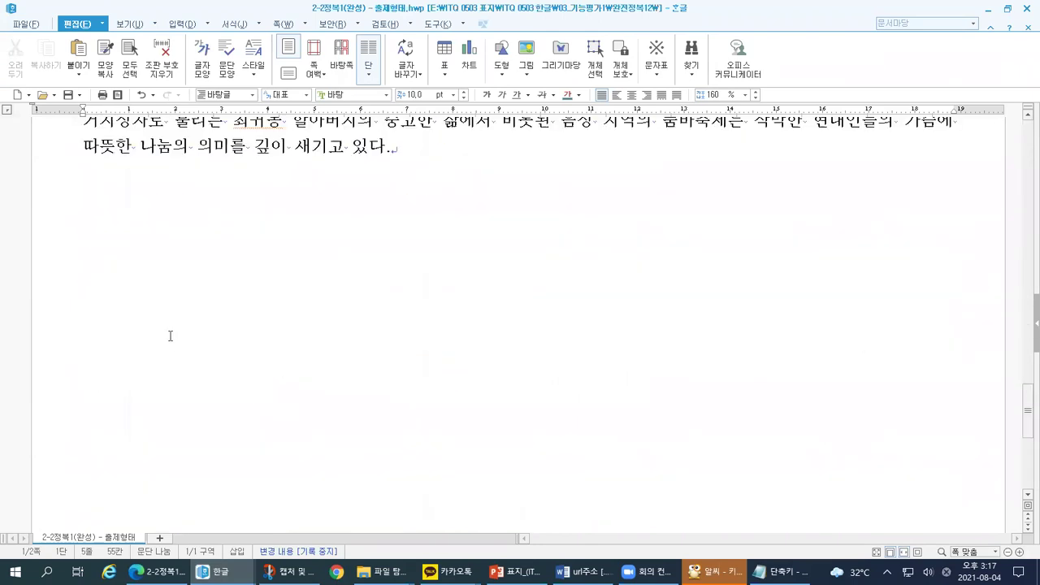
pyautogui.scroll(3, 171, 335)
pyautogui.moveTo(79, 243); pyautogui.dragTo(439, 303)
pyautogui.hotkey('ctrl', 'c')
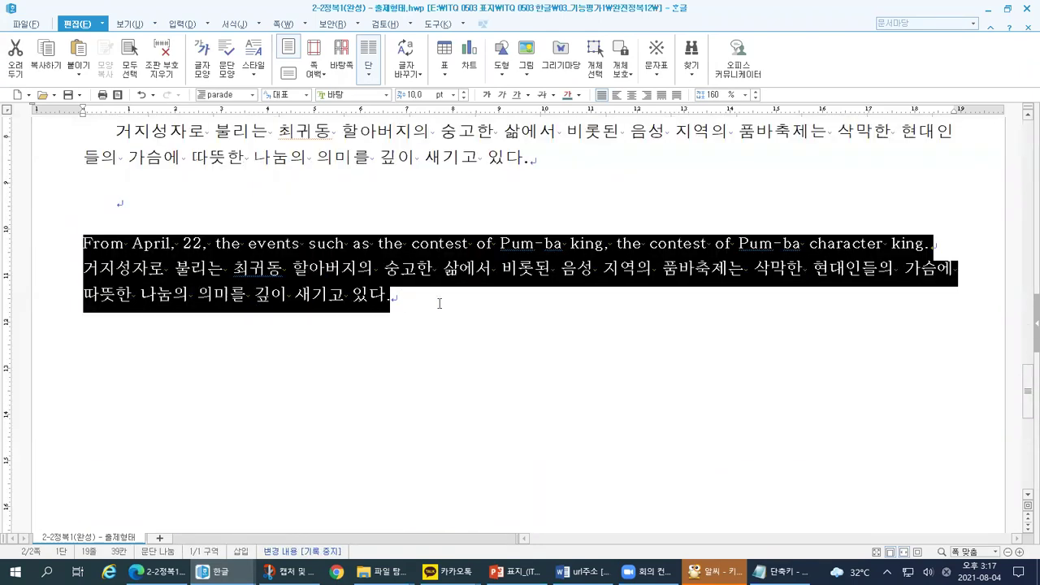
# Step: Paste the English Pum-ba sentence and Korean paragraph under heading 1 of the answer document
pyautogui.click(988, 10)
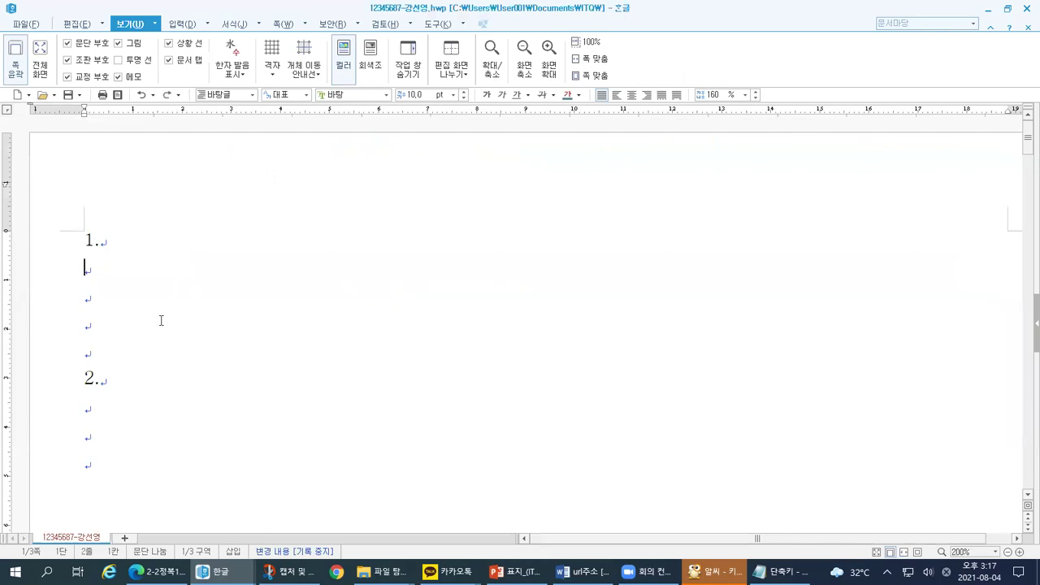
pyautogui.hotkey('ctrl', 'v')
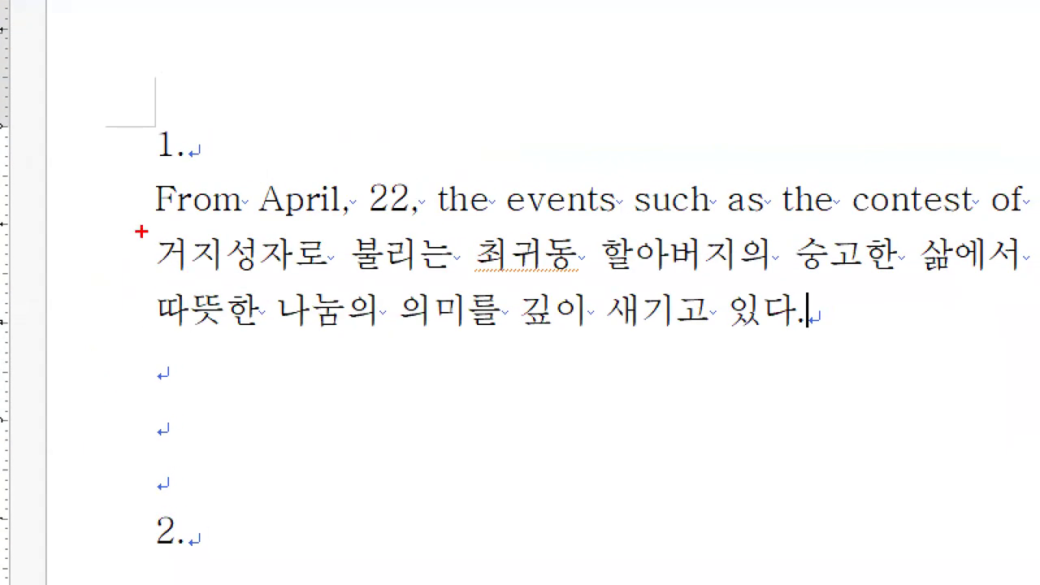
pyautogui.moveTo(121, 225); pyautogui.dragTo(339, 221)
pyautogui.moveTo(512, 342); pyautogui.dragTo(802, 349)
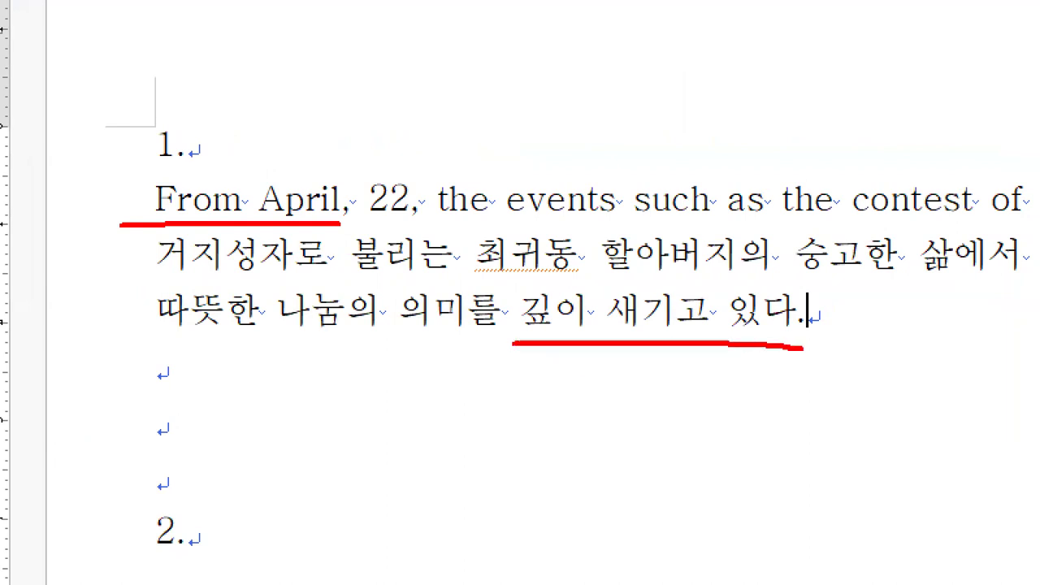
pyautogui.press('Escape')
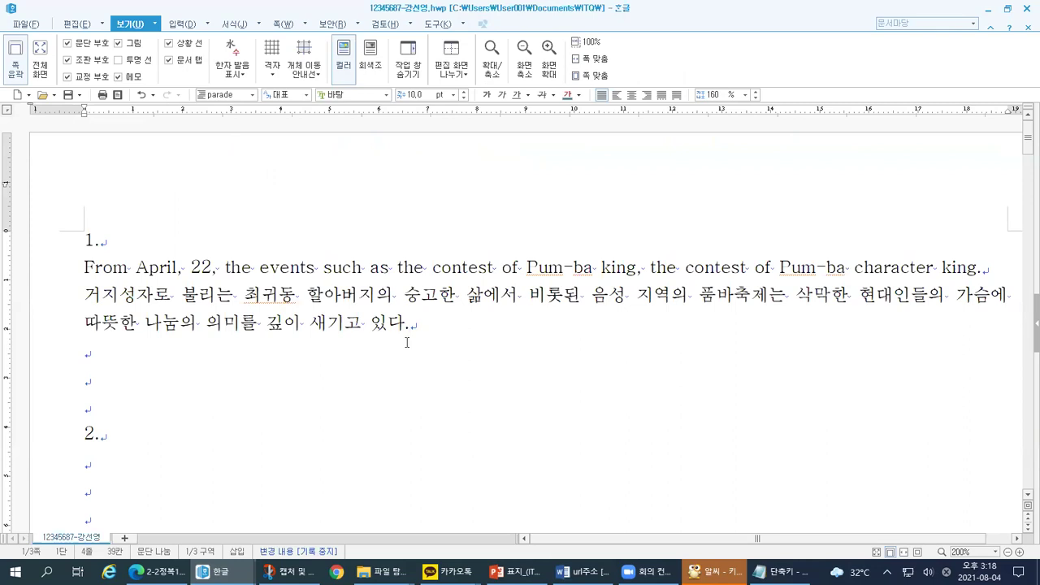
pyautogui.hotkey('alt', 'Tab')
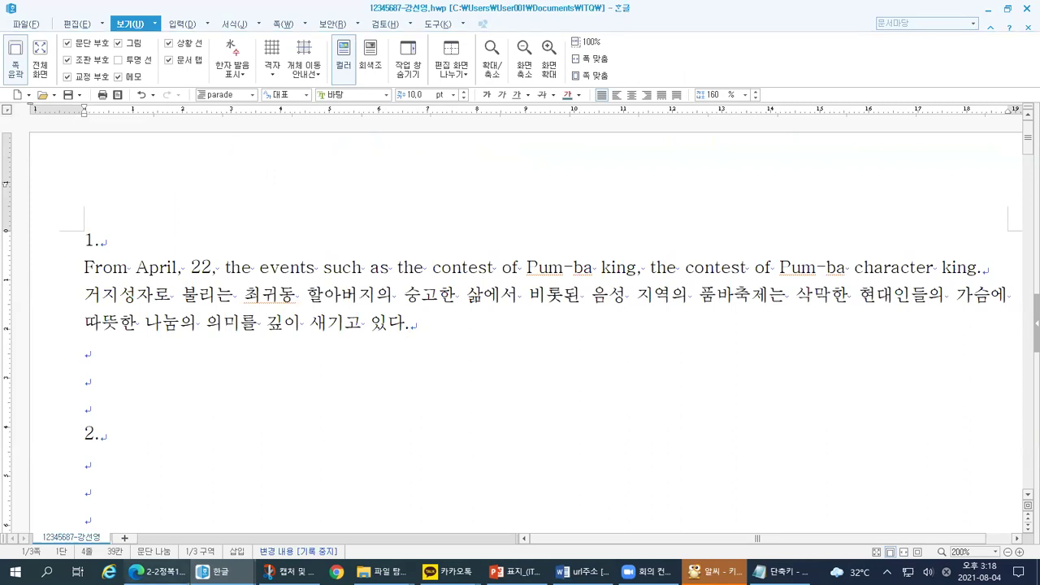
pyautogui.click(213, 571)
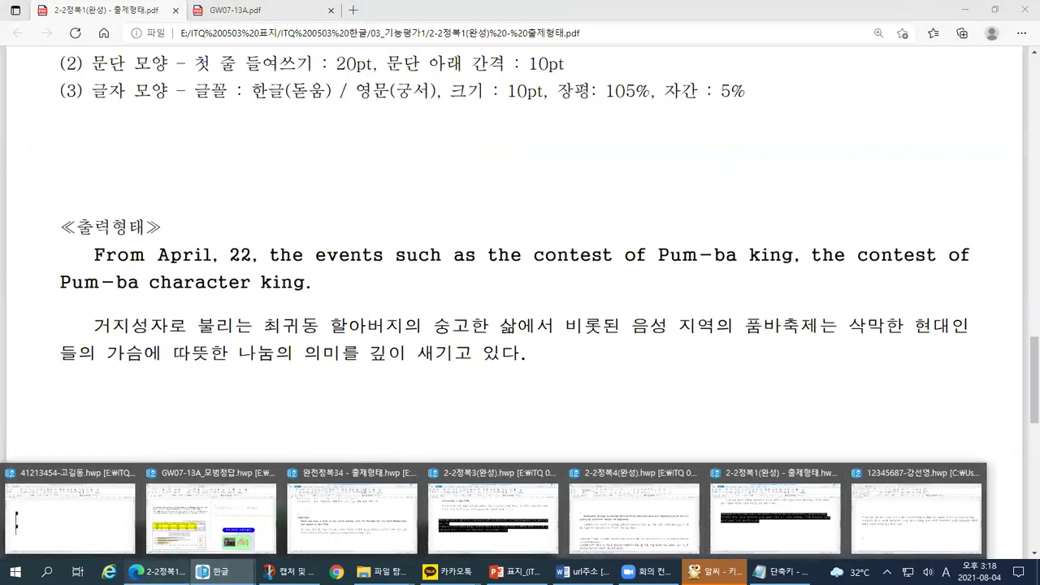
pyautogui.click(203, 313)
pyautogui.scroll(3, 214, 367)
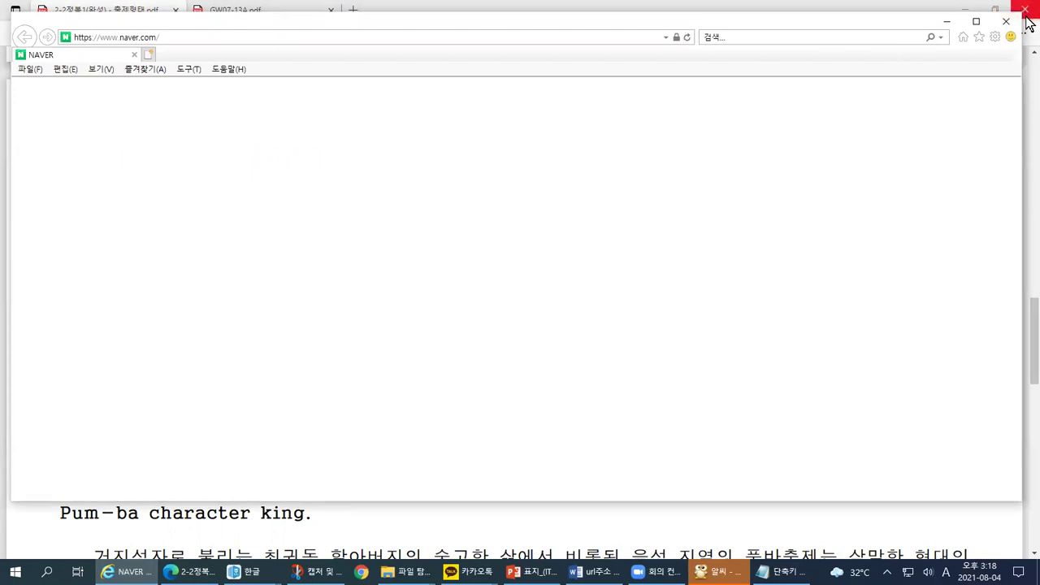
pyautogui.click(1008, 22)
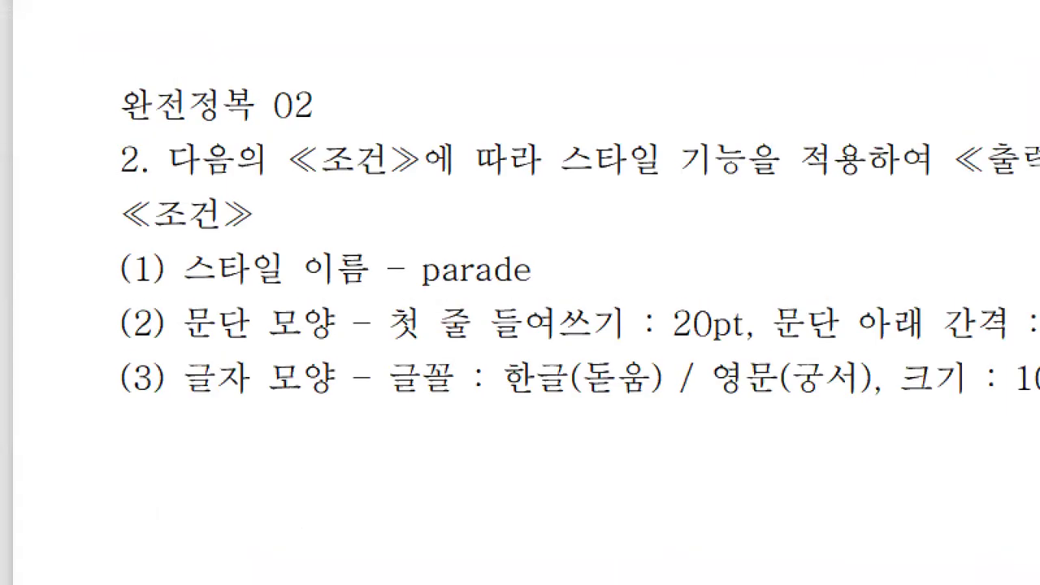
pyautogui.moveTo(119, 205)
pyautogui.mouseDown()
pyautogui.moveTo(63, 244)
pyautogui.moveTo(75, 448)
pyautogui.mouseUp()
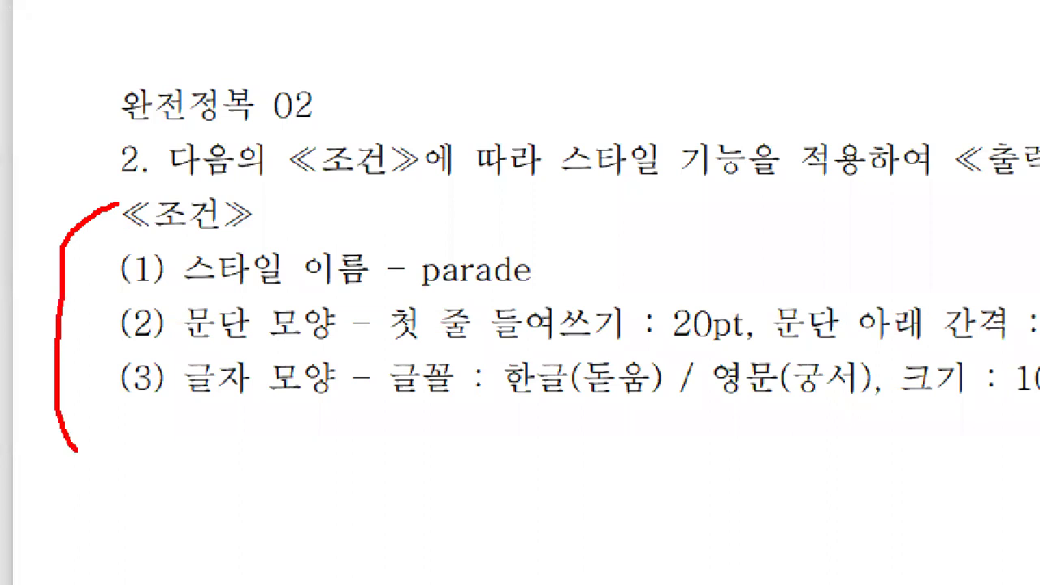
pyautogui.moveTo(166, 297)
pyautogui.mouseDown()
pyautogui.moveTo(562, 293)
pyautogui.moveTo(560, 235)
pyautogui.moveTo(429, 235)
pyautogui.moveTo(420, 294)
pyautogui.mouseUp()
pyautogui.moveTo(379, 345); pyautogui.dragTo(615, 344)
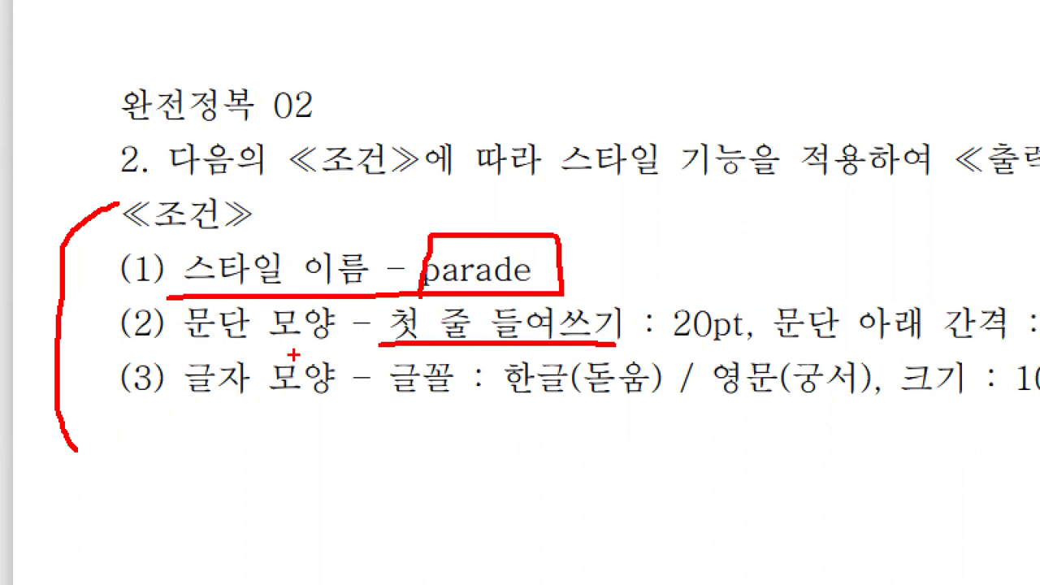
pyautogui.moveTo(161, 306)
pyautogui.mouseDown()
pyautogui.moveTo(100, 347)
pyautogui.moveTo(111, 395)
pyautogui.mouseUp()
pyautogui.moveTo(566, 209)
pyautogui.mouseDown()
pyautogui.moveTo(574, 236)
pyautogui.moveTo(613, 205)
pyautogui.mouseUp()
pyautogui.press('Escape')
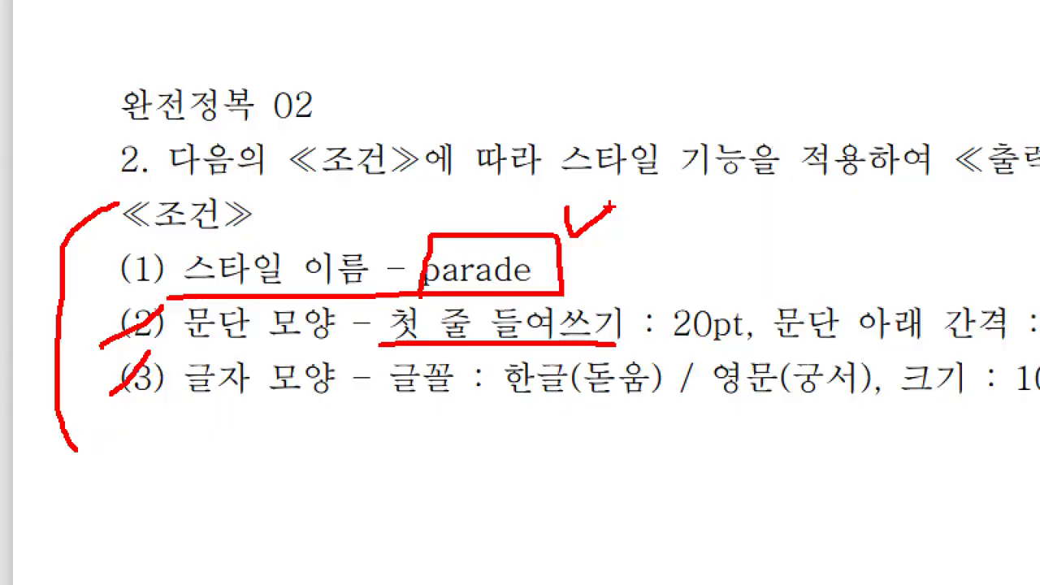
pyautogui.hotkey('alt', 'Tab')
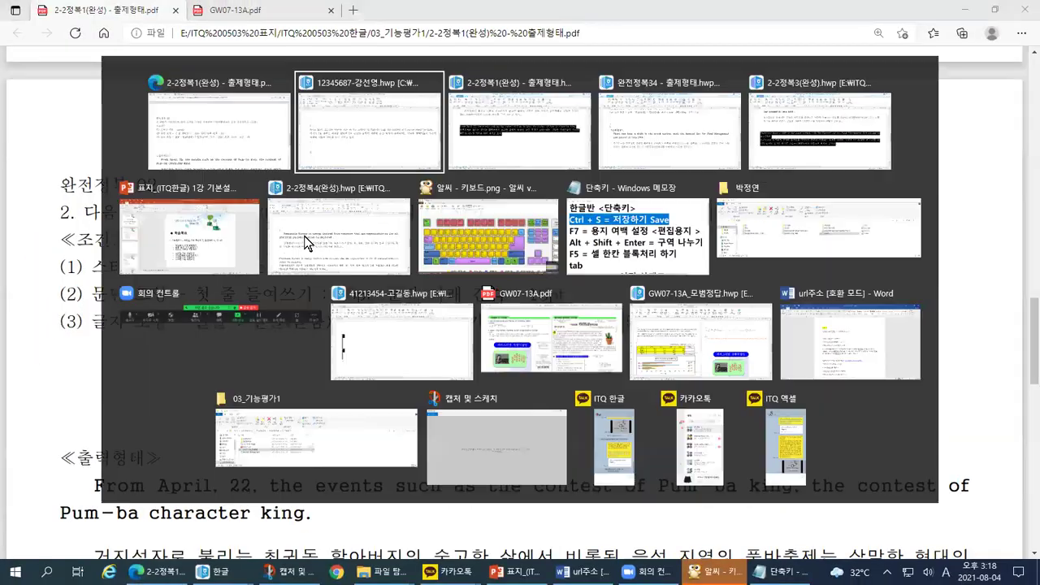
pyautogui.hotkey('alt', 'Tab')
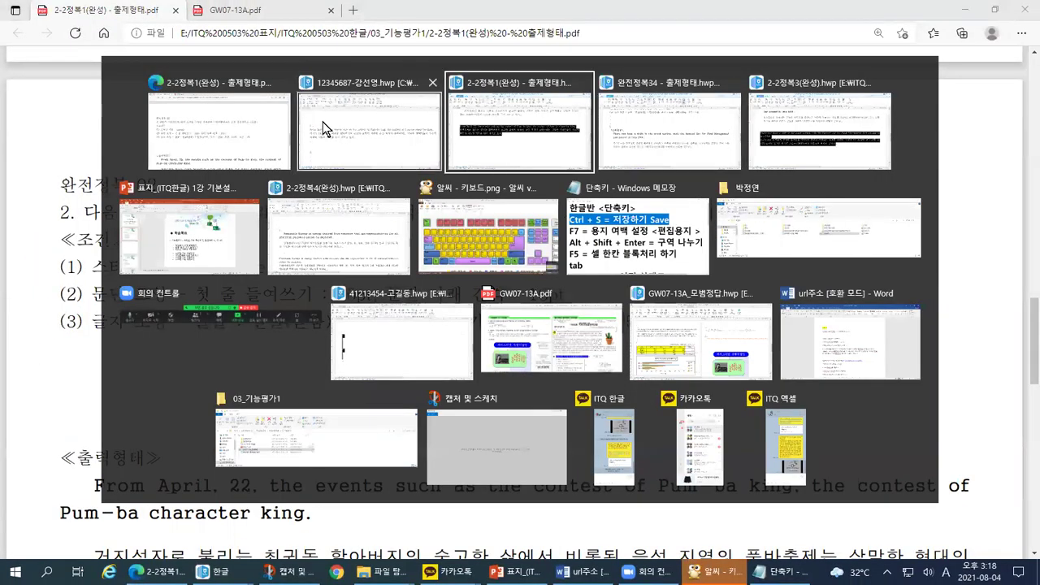
pyautogui.click(375, 131)
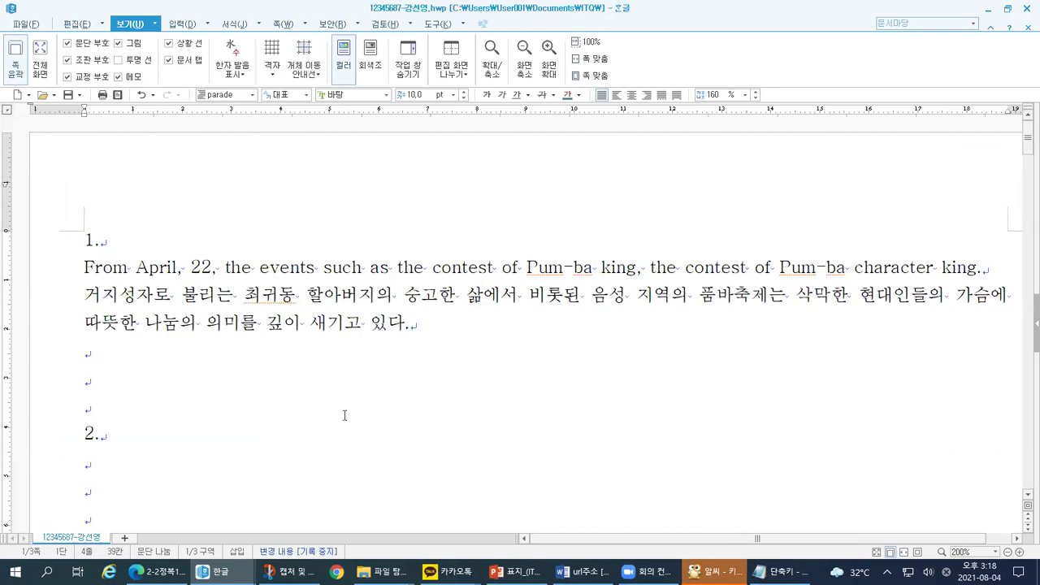
# Step: Select from 'From April' through '있다.' to cover both question 1 paragraphs
pyautogui.moveTo(430, 329); pyautogui.dragTo(76, 271)
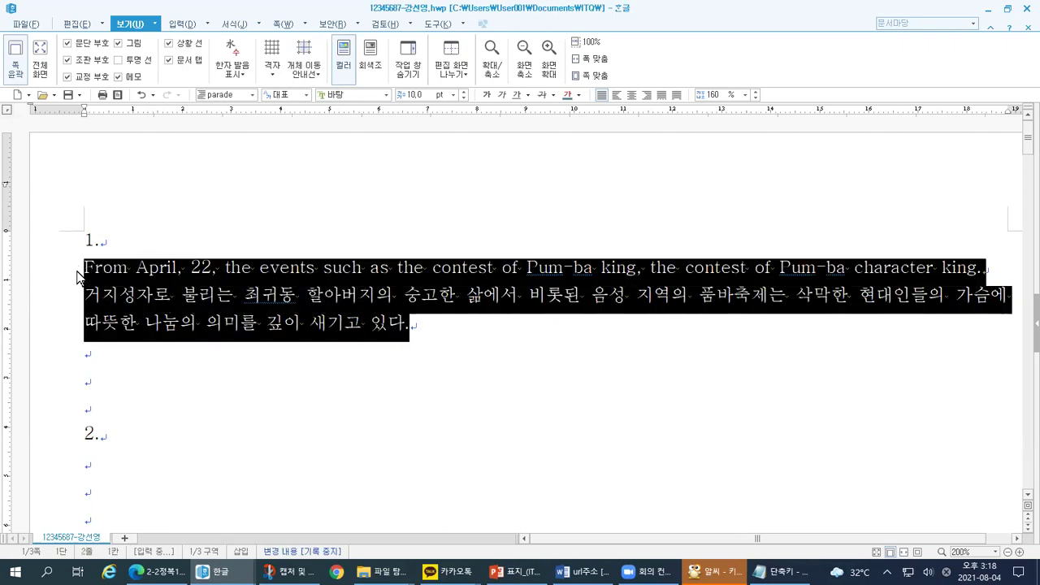
pyautogui.click(414, 353)
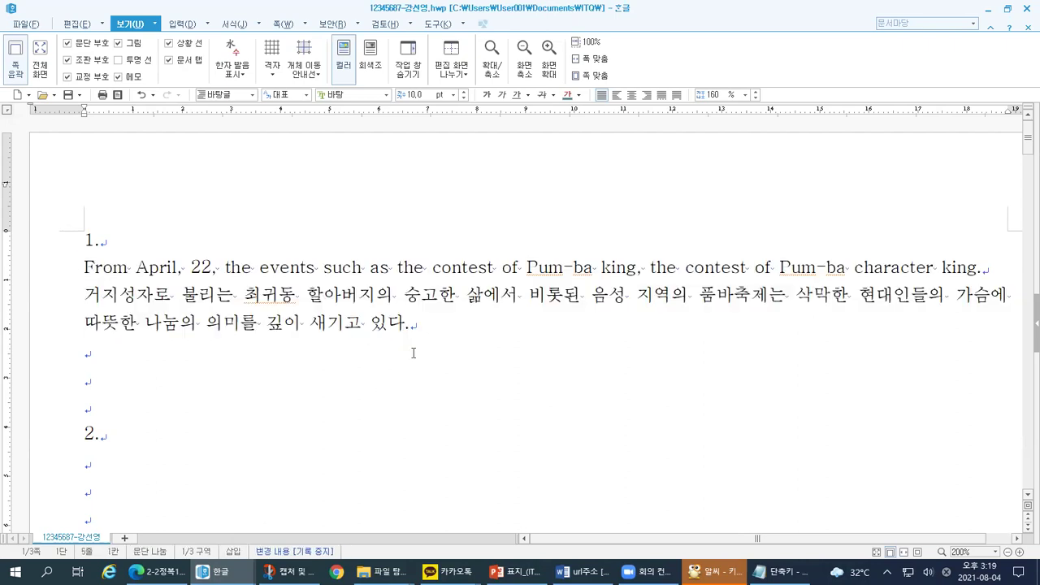
pyautogui.moveTo(420, 321); pyautogui.dragTo(79, 268)
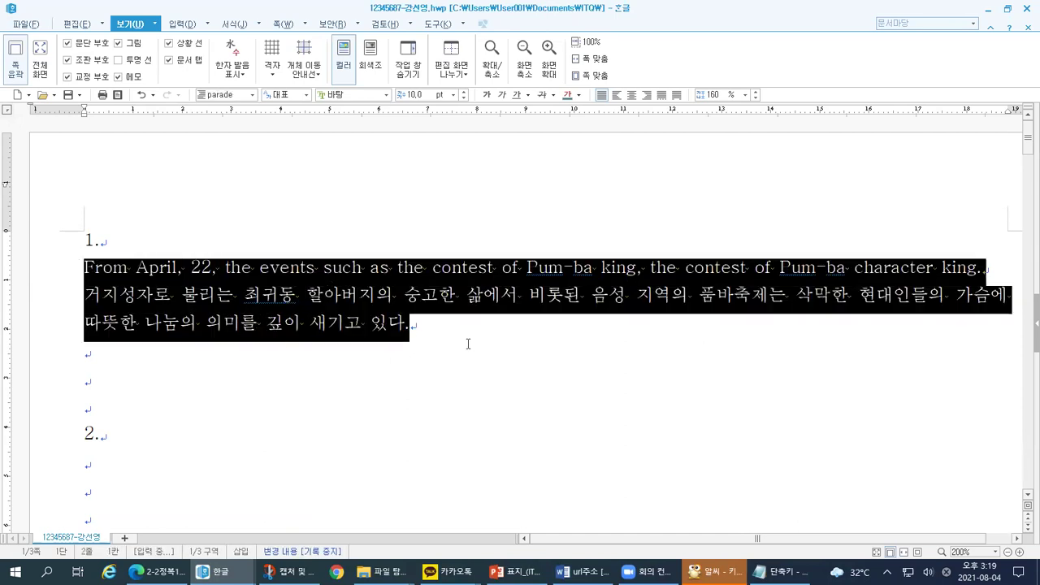
pyautogui.click(465, 345)
pyautogui.click(436, 327)
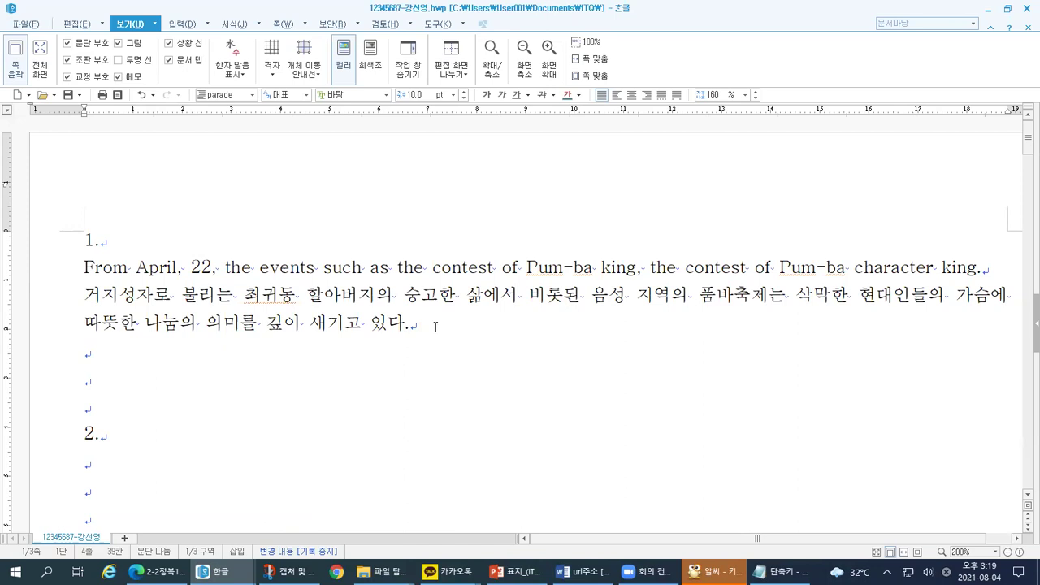
pyautogui.moveTo(436, 326); pyautogui.dragTo(85, 268)
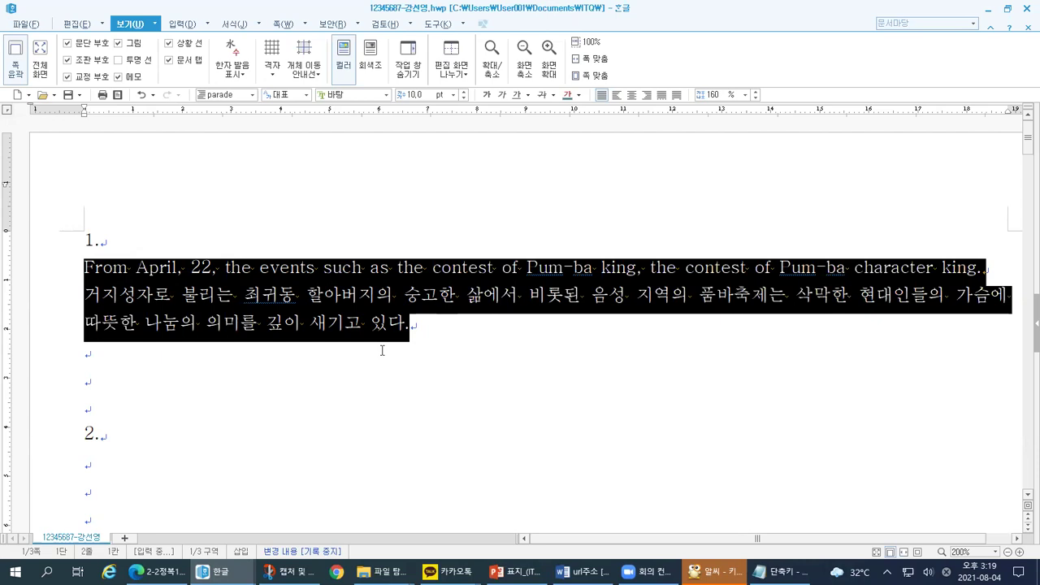
# Step: Open the 스타일 dialog via 스타일(S)... in the 서식 tab's formatting list
pyautogui.click(235, 23)
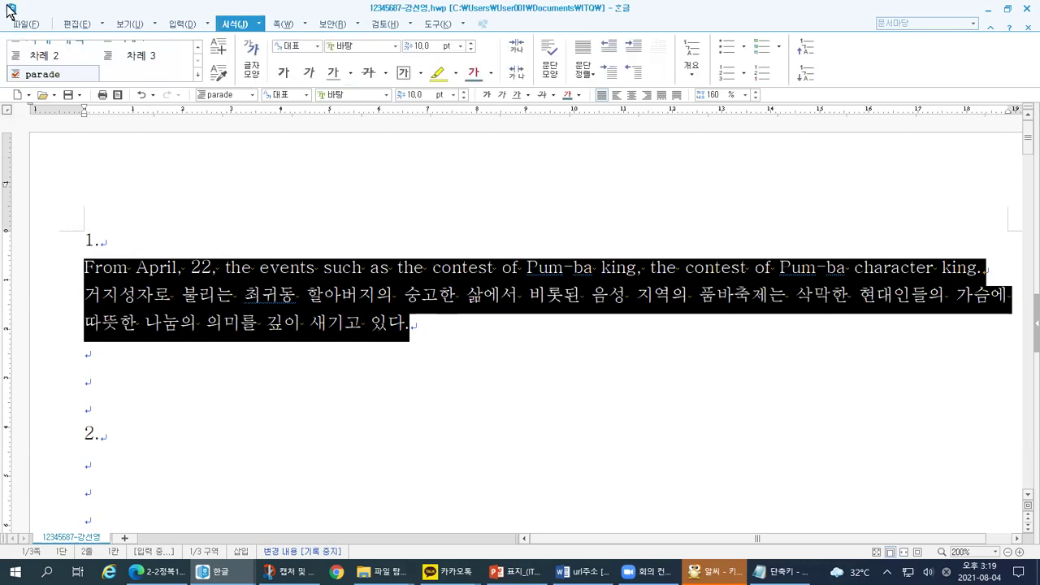
pyautogui.hotkey('ctrl', '1')
pyautogui.click(396, 27)
pyautogui.moveTo(469, 6)
pyautogui.mouseDown()
pyautogui.moveTo(474, 24)
pyautogui.moveTo(499, 8)
pyautogui.mouseUp()
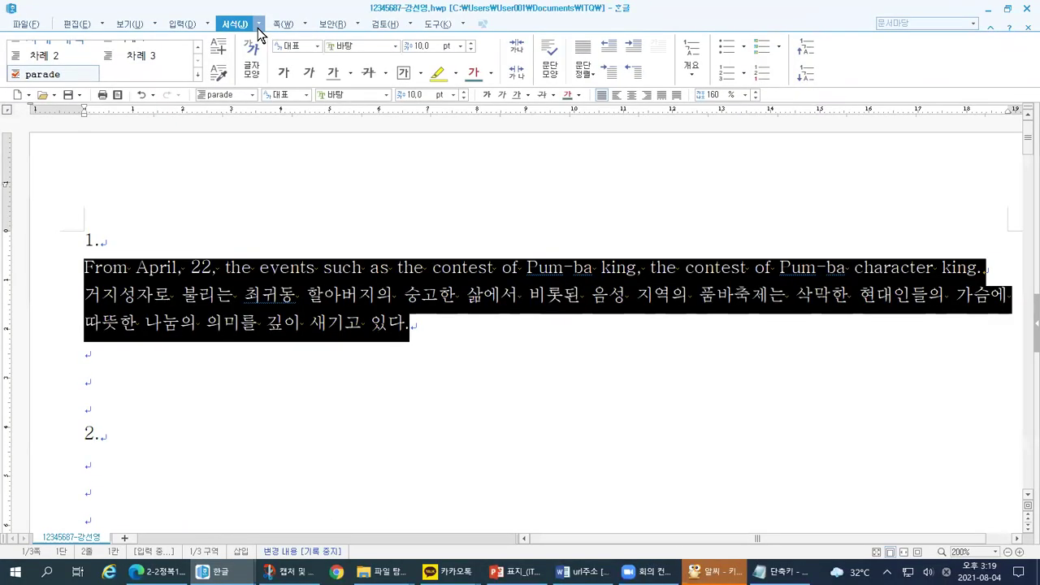
pyautogui.click(517, 49)
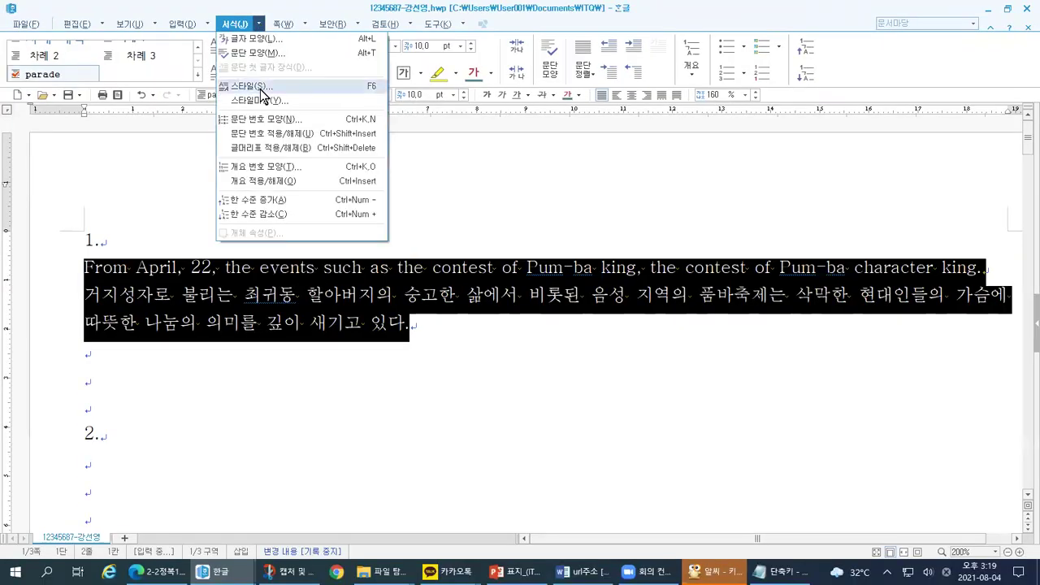
pyautogui.click(260, 87)
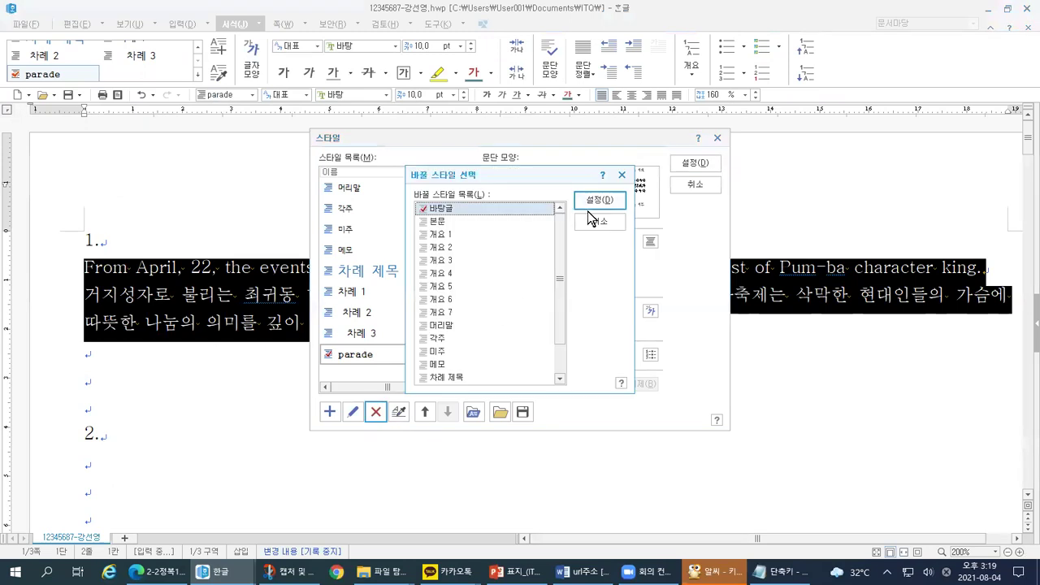
# Step: Confirm with 설정 to delete the old parade style, leaving the list ending at 차례 3
pyautogui.click(591, 213)
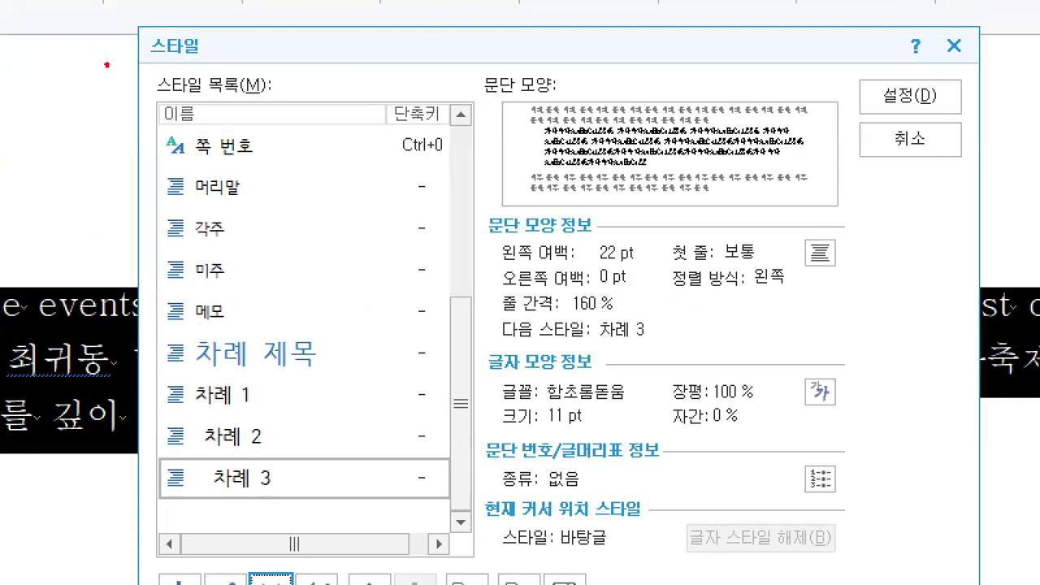
pyautogui.moveTo(294, 148); pyautogui.dragTo(357, 132)
pyautogui.moveTo(234, 34)
pyautogui.mouseDown()
pyautogui.moveTo(124, 47)
pyautogui.moveTo(142, 91)
pyautogui.mouseUp()
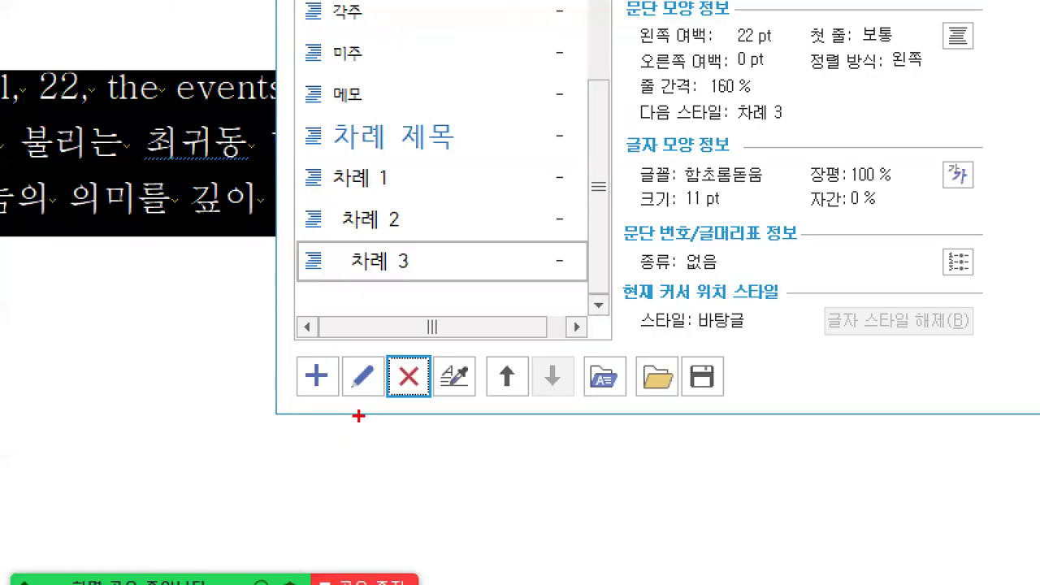
pyautogui.moveTo(346, 418)
pyautogui.mouseDown()
pyautogui.moveTo(310, 425)
pyautogui.moveTo(322, 391)
pyautogui.moveTo(344, 417)
pyautogui.moveTo(321, 416)
pyautogui.mouseUp()
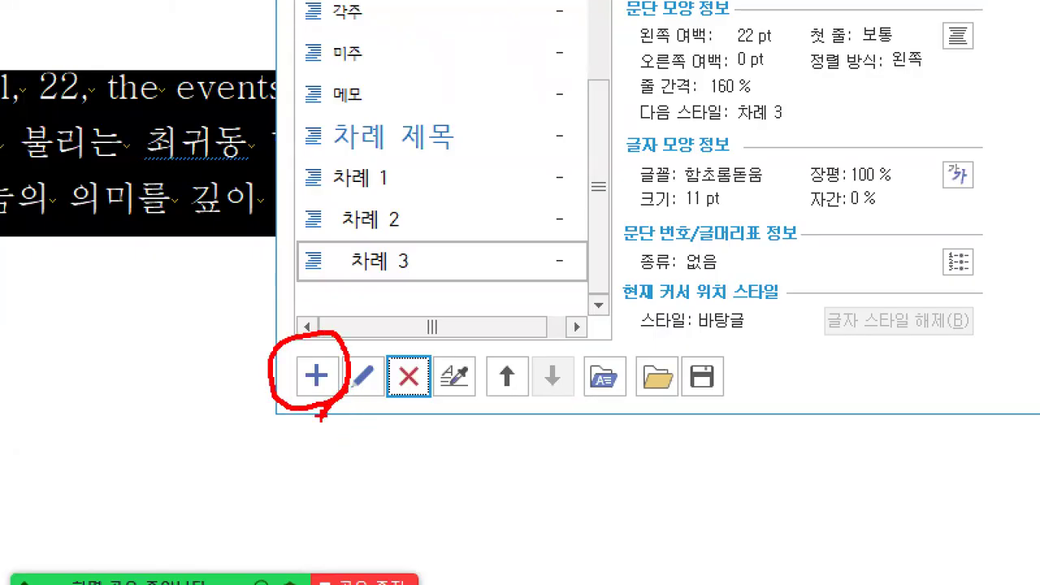
pyautogui.moveTo(299, 358)
pyautogui.mouseDown()
pyautogui.moveTo(305, 367)
pyautogui.moveTo(317, 351)
pyautogui.mouseUp()
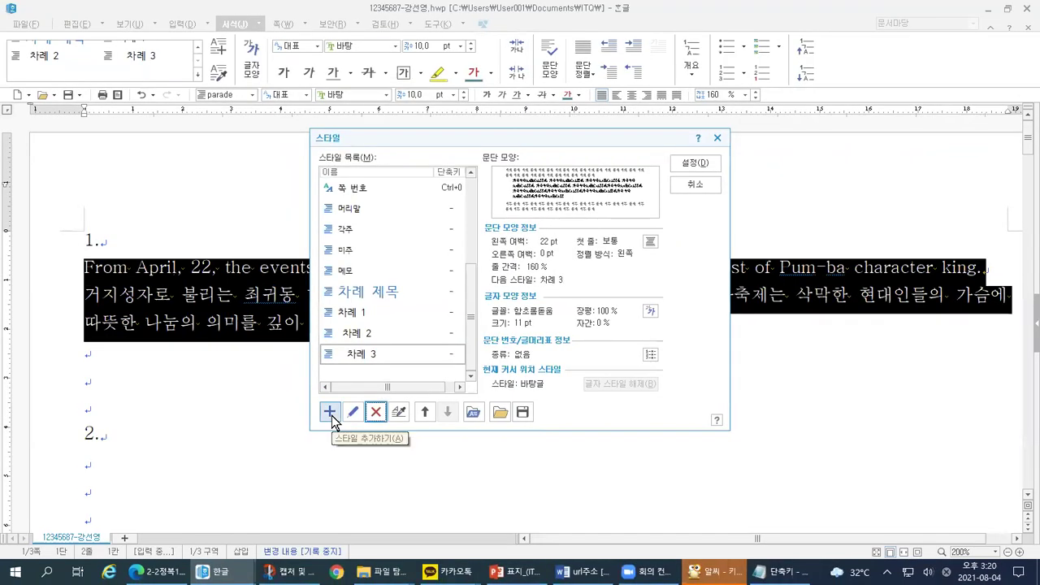
# Step: Add a new style and enter the draft name 'parada' in 스타일 이름
pyautogui.click(330, 412)
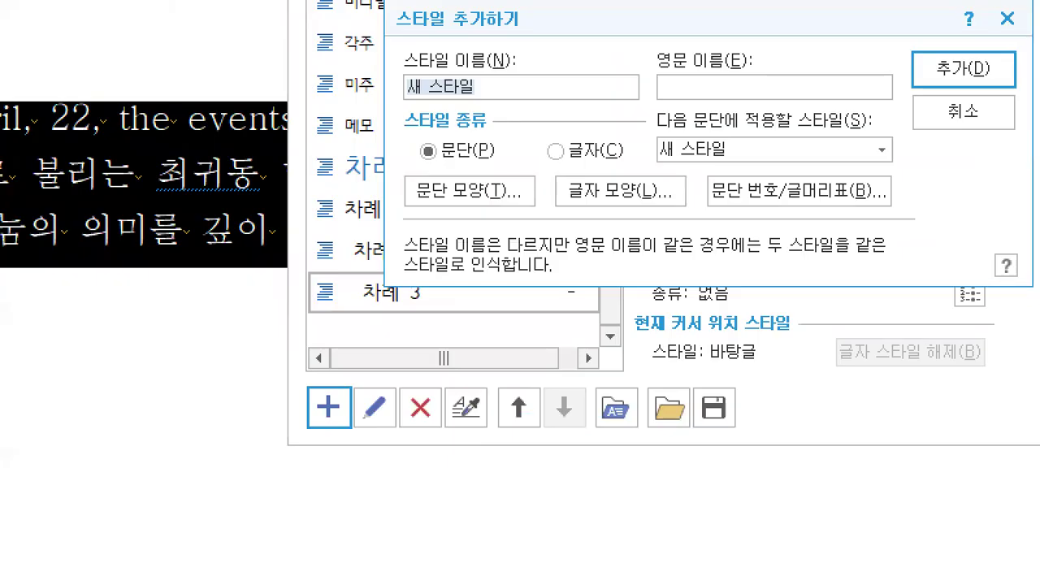
pyautogui.moveTo(331, 426)
pyautogui.mouseDown()
pyautogui.moveTo(321, 433)
pyautogui.moveTo(302, 388)
pyautogui.moveTo(346, 414)
pyautogui.moveTo(331, 429)
pyautogui.mouseUp()
pyautogui.moveTo(329, 51)
pyautogui.mouseDown()
pyautogui.moveTo(538, 3)
pyautogui.moveTo(387, 26)
pyautogui.moveTo(391, 64)
pyautogui.mouseUp()
pyautogui.moveTo(305, 390)
pyautogui.mouseDown()
pyautogui.moveTo(329, 104)
pyautogui.moveTo(387, 45)
pyautogui.moveTo(403, 48)
pyautogui.mouseUp()
pyautogui.moveTo(395, 102); pyautogui.dragTo(482, 99)
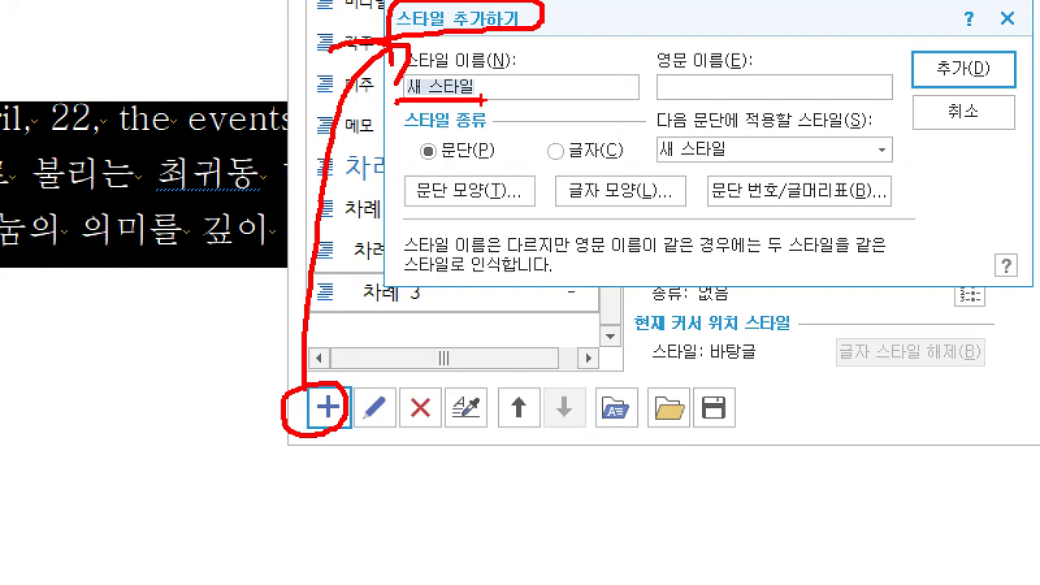
pyautogui.press('Escape')
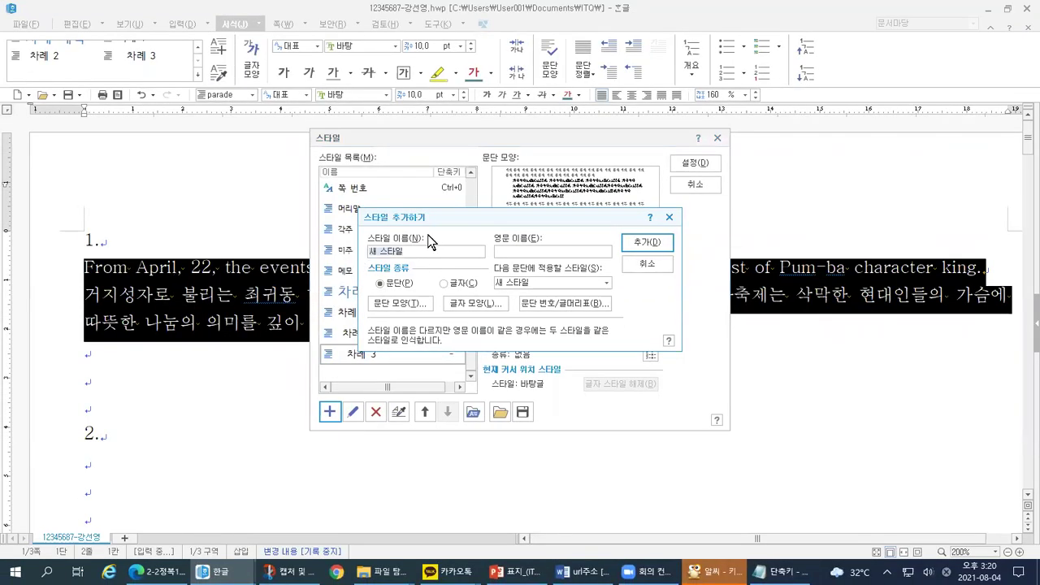
pyautogui.write('하ㅁㅁㅁ')
pyautogui.press('BackSpace')
pyautogui.press('BackSpace')
pyautogui.press('BackSpace')
pyautogui.press('BackSpace')
pyautogui.write('parada')
# Step: Check the exam PDF, then correct the style name to 'parade' as a 문단 style
pyautogui.click(155, 571)
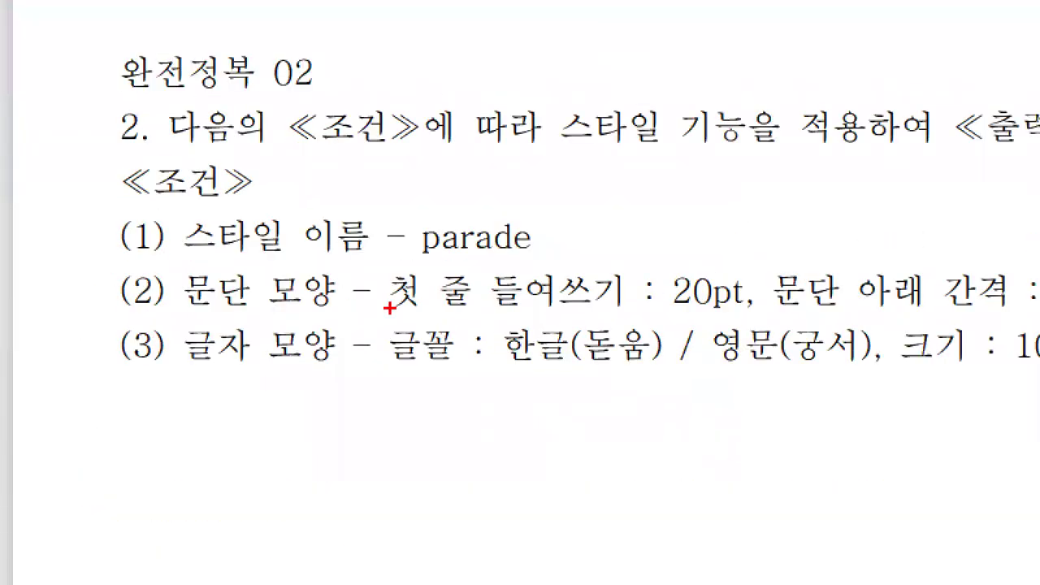
pyautogui.moveTo(407, 265)
pyautogui.mouseDown()
pyautogui.moveTo(546, 260)
pyautogui.moveTo(483, 203)
pyautogui.moveTo(398, 237)
pyautogui.moveTo(410, 268)
pyautogui.mouseUp()
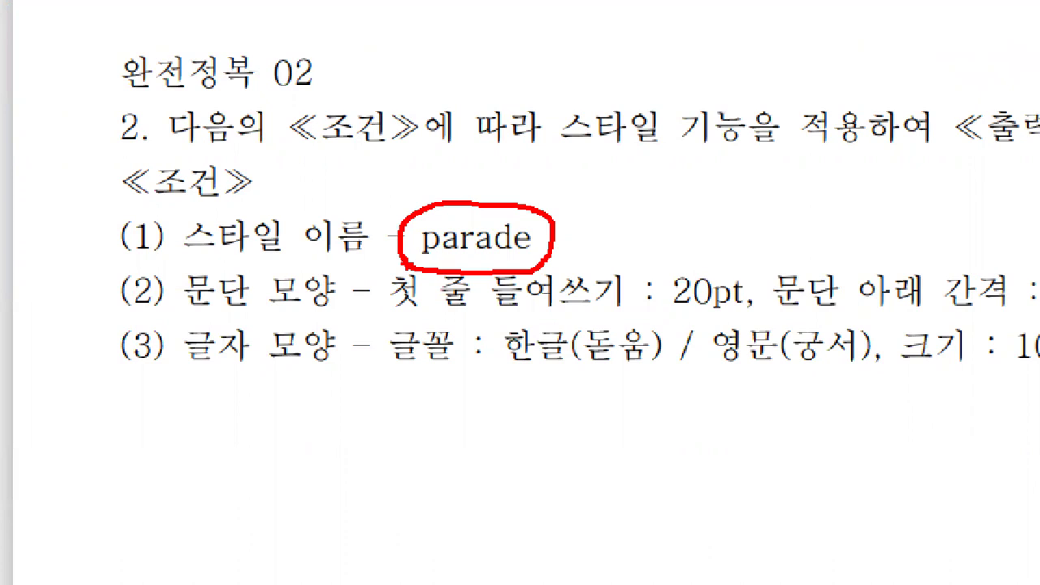
pyautogui.hotkey('alt', 'Tab')
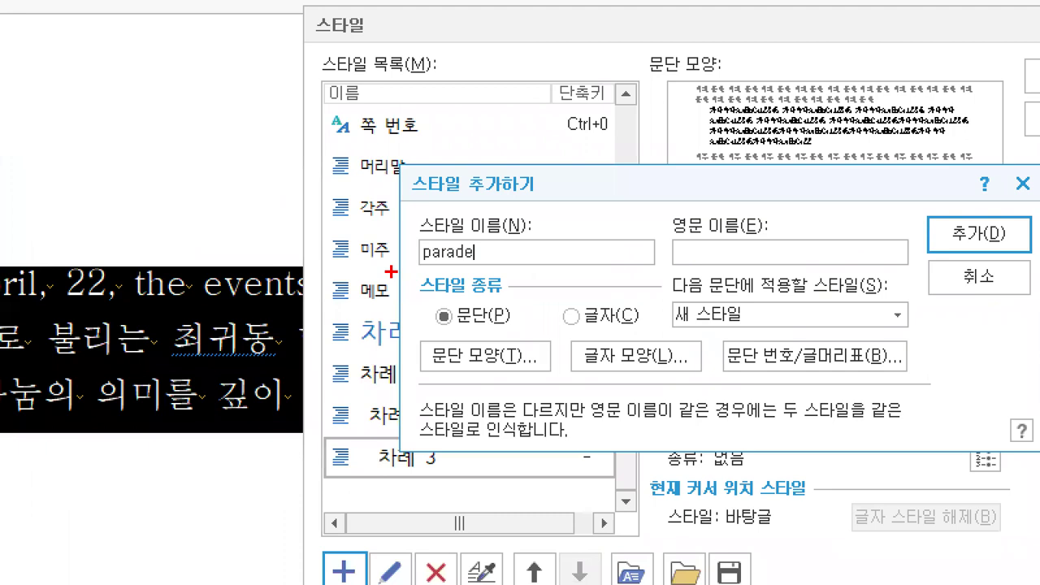
pyautogui.moveTo(352, 260); pyautogui.dragTo(400, 259)
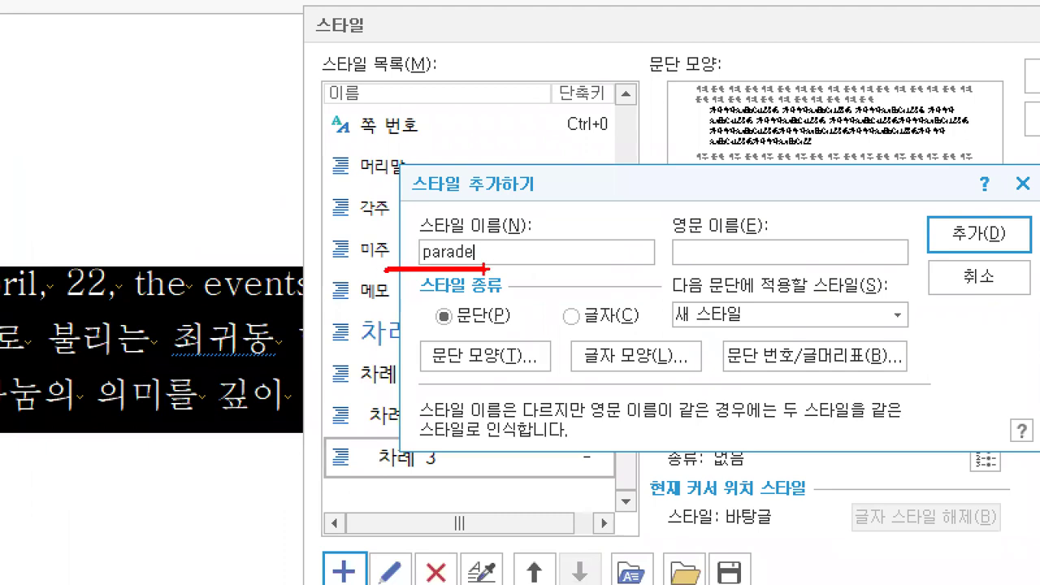
pyautogui.moveTo(406, 298); pyautogui.dragTo(500, 302)
pyautogui.moveTo(412, 333)
pyautogui.mouseDown()
pyautogui.moveTo(422, 355)
pyautogui.moveTo(440, 330)
pyautogui.mouseUp()
pyautogui.moveTo(560, 334)
pyautogui.mouseDown()
pyautogui.moveTo(570, 355)
pyautogui.moveTo(596, 328)
pyautogui.mouseUp()
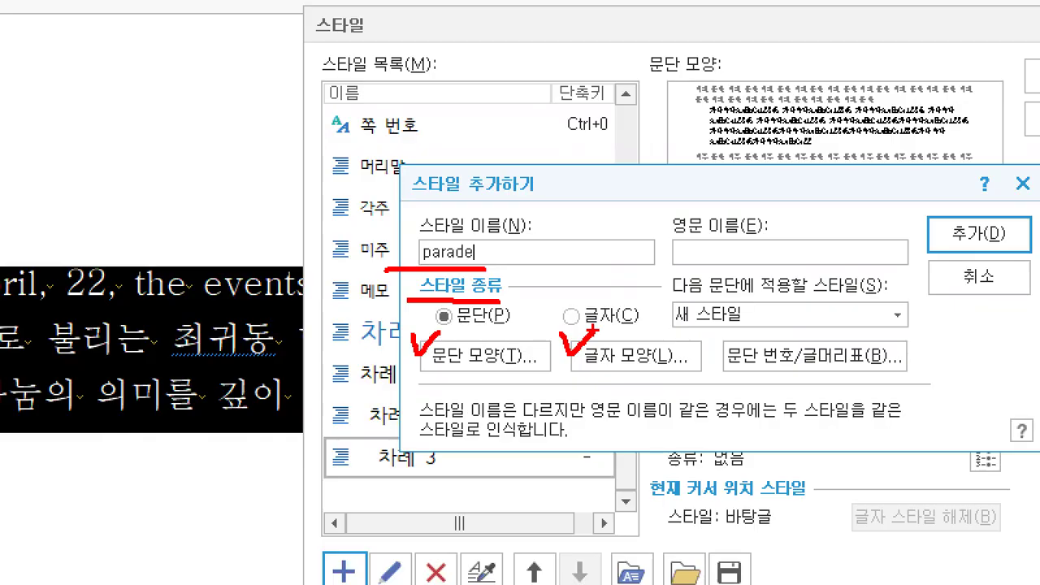
pyautogui.hotkey('alt', 'Tab')
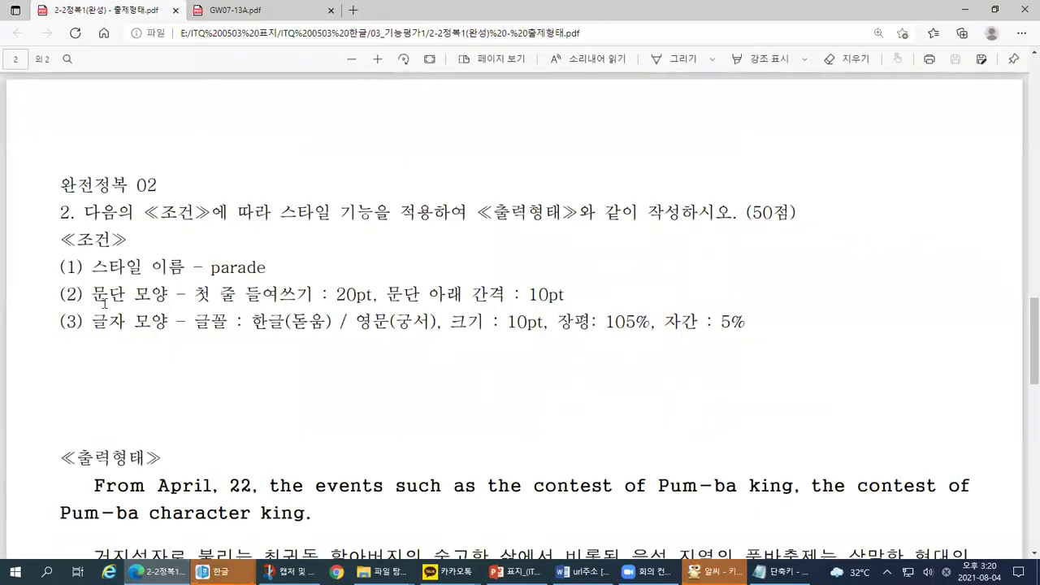
pyautogui.moveTo(83, 305); pyautogui.dragTo(264, 298)
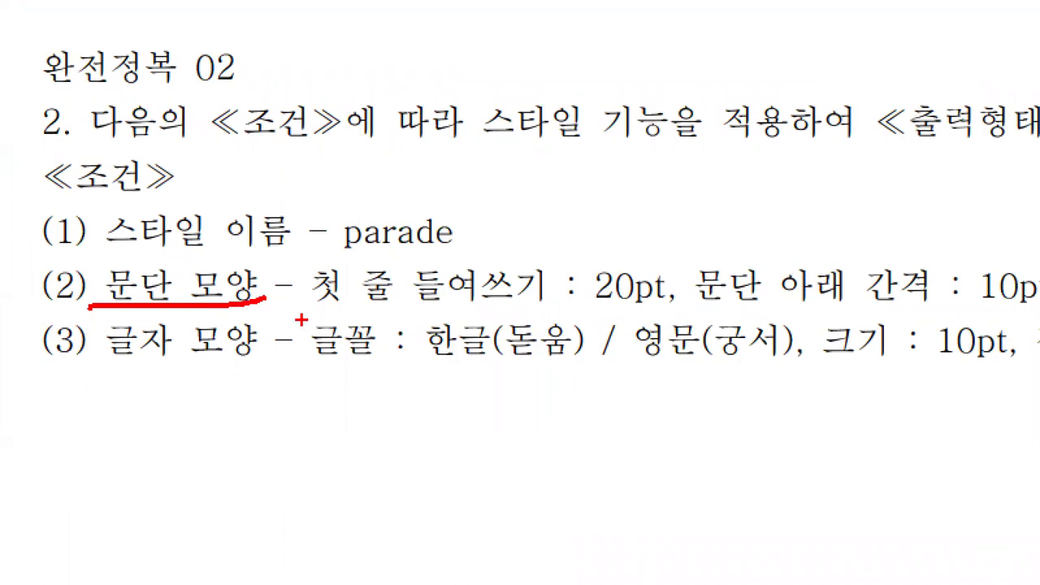
pyautogui.moveTo(105, 362); pyautogui.dragTo(247, 355)
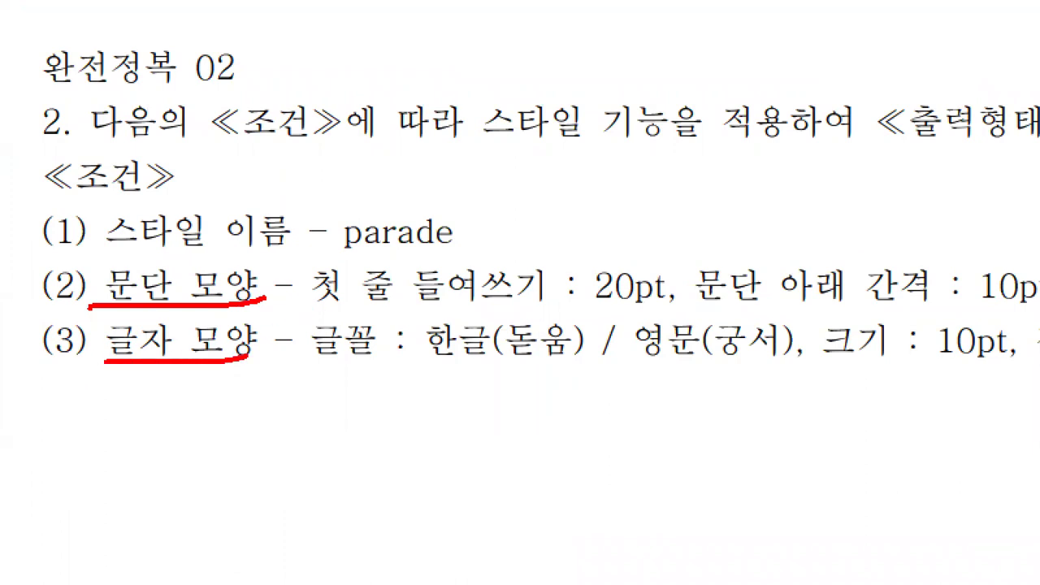
pyautogui.moveTo(81, 263)
pyautogui.mouseDown()
pyautogui.moveTo(38, 358)
pyautogui.moveTo(82, 362)
pyautogui.mouseUp()
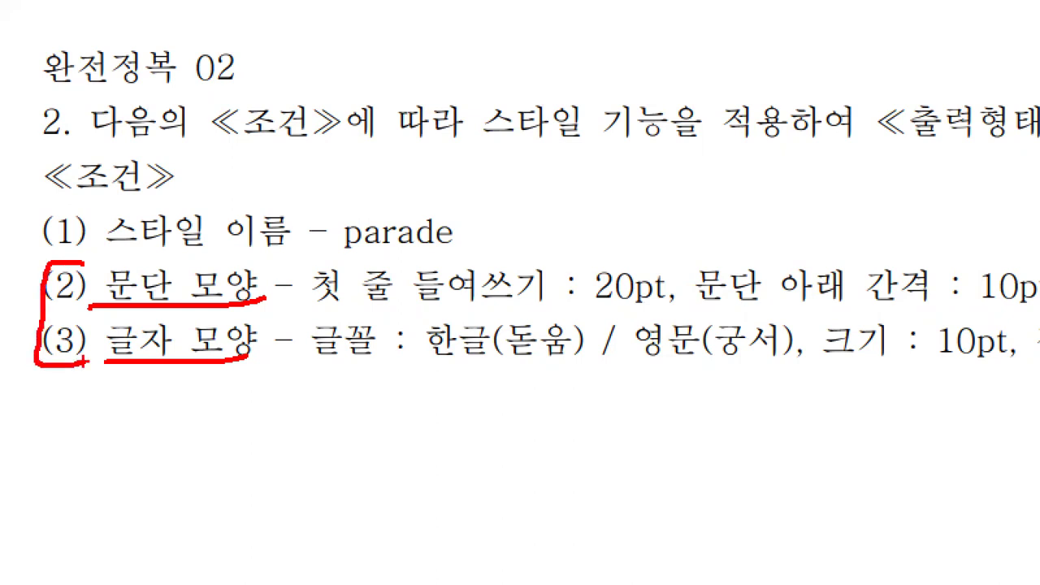
pyautogui.hotkey('alt', 'Tab')
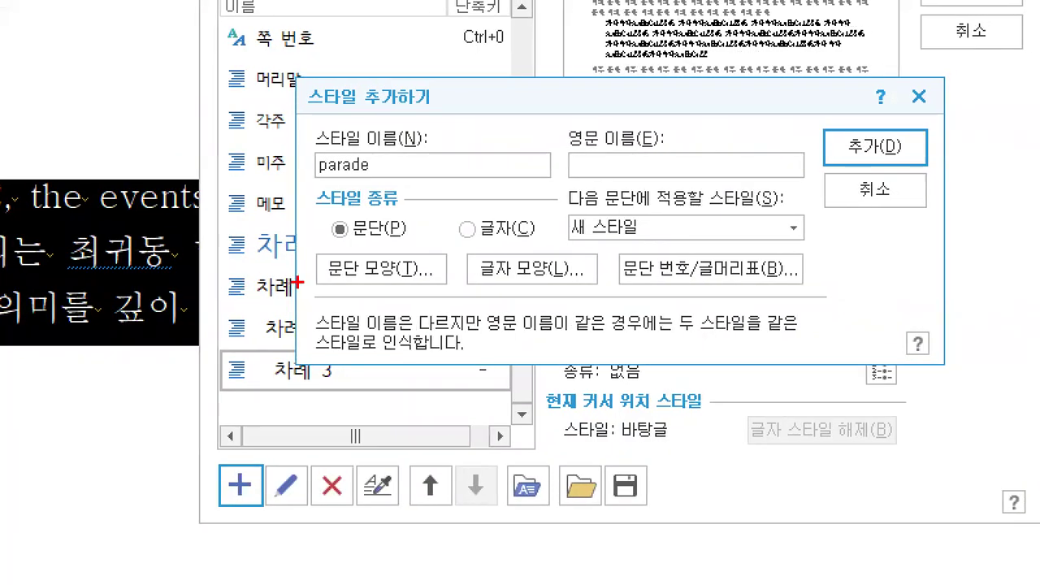
pyautogui.moveTo(358, 309); pyautogui.dragTo(419, 309)
pyautogui.moveTo(470, 285); pyautogui.dragTo(588, 275)
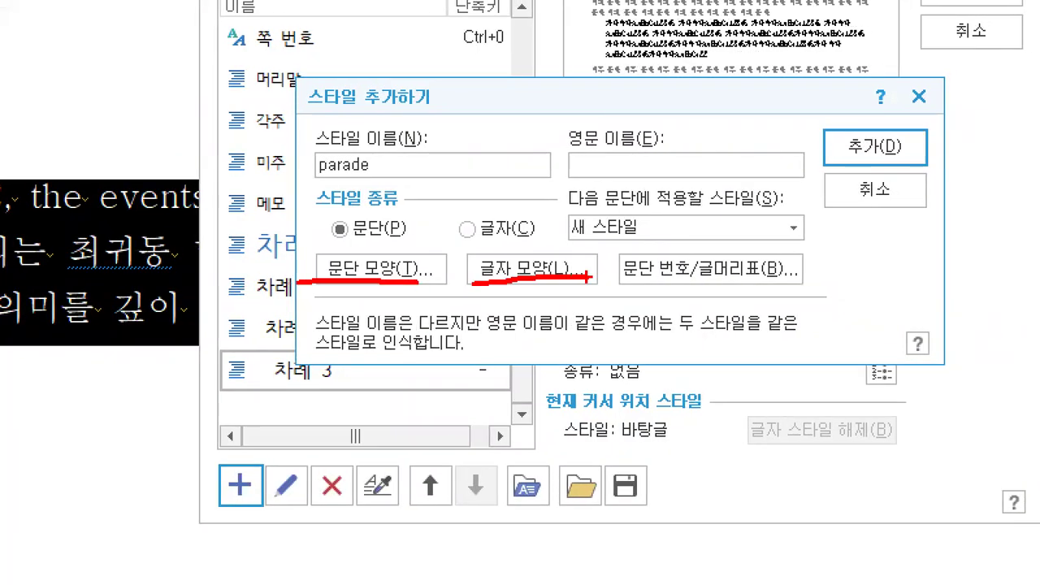
pyautogui.moveTo(855, 115)
pyautogui.mouseDown()
pyautogui.moveTo(863, 142)
pyautogui.moveTo(892, 104)
pyautogui.mouseUp()
pyautogui.moveTo(397, 148)
pyautogui.mouseDown()
pyautogui.moveTo(296, 173)
pyautogui.moveTo(394, 120)
pyautogui.moveTo(398, 187)
pyautogui.mouseUp()
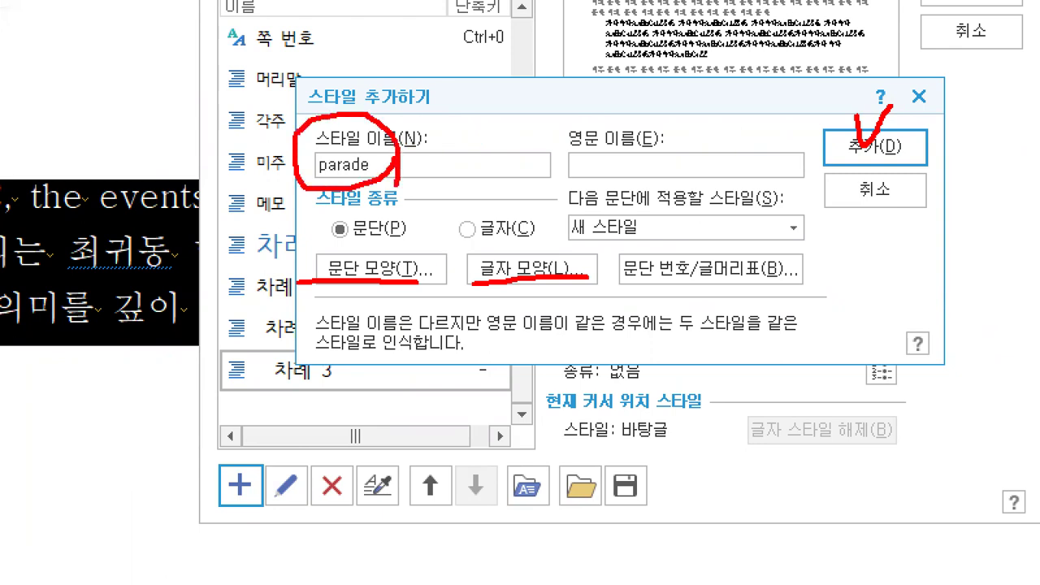
pyautogui.moveTo(252, 504)
pyautogui.mouseDown()
pyautogui.moveTo(205, 510)
pyautogui.moveTo(241, 453)
pyautogui.moveTo(232, 531)
pyautogui.mouseUp()
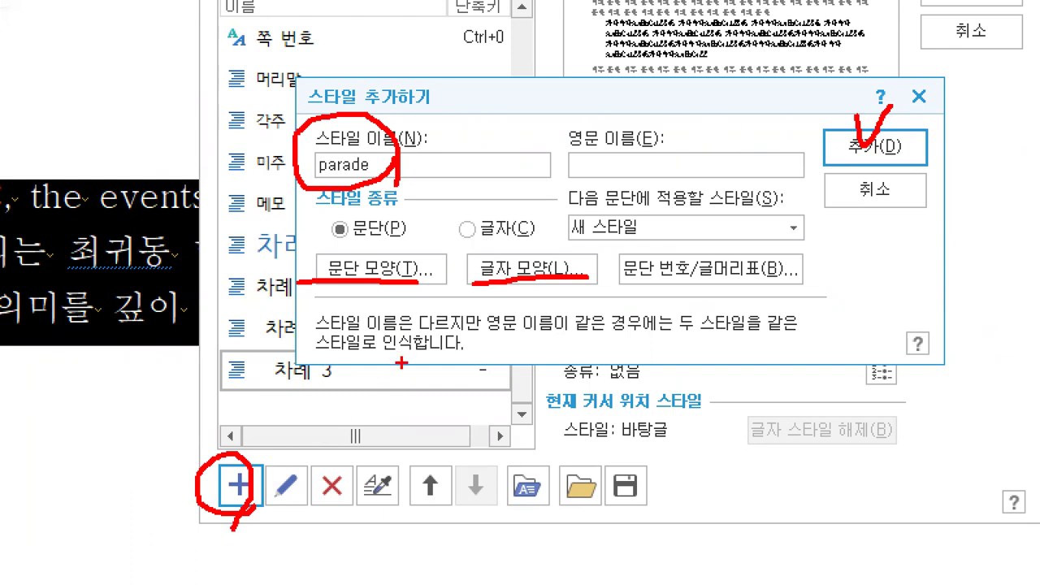
pyautogui.moveTo(445, 72)
pyautogui.mouseDown()
pyautogui.moveTo(450, 99)
pyautogui.moveTo(476, 78)
pyautogui.mouseUp()
pyautogui.press('Escape')
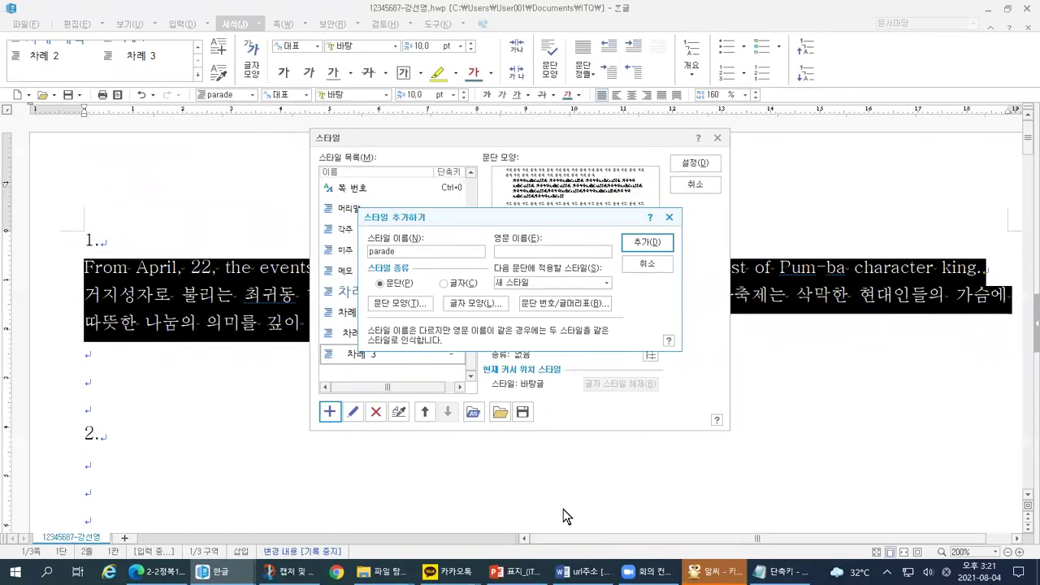